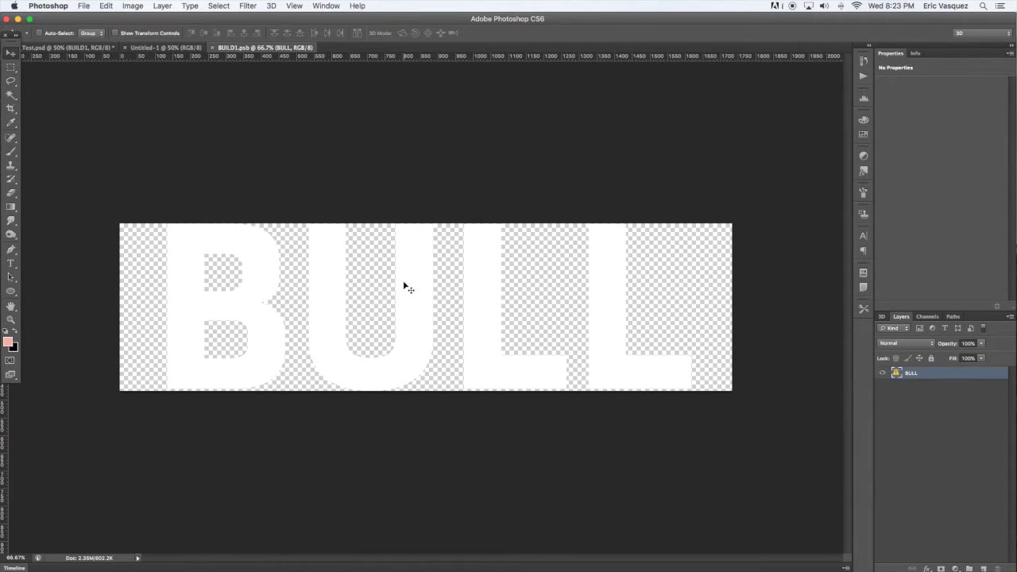
# - Replace the BULL text in the smart object with BOOK, set in the Avenir Black font
pyautogui.press('t')
pyautogui.click(451, 278)
pyautogui.click(588, 213)
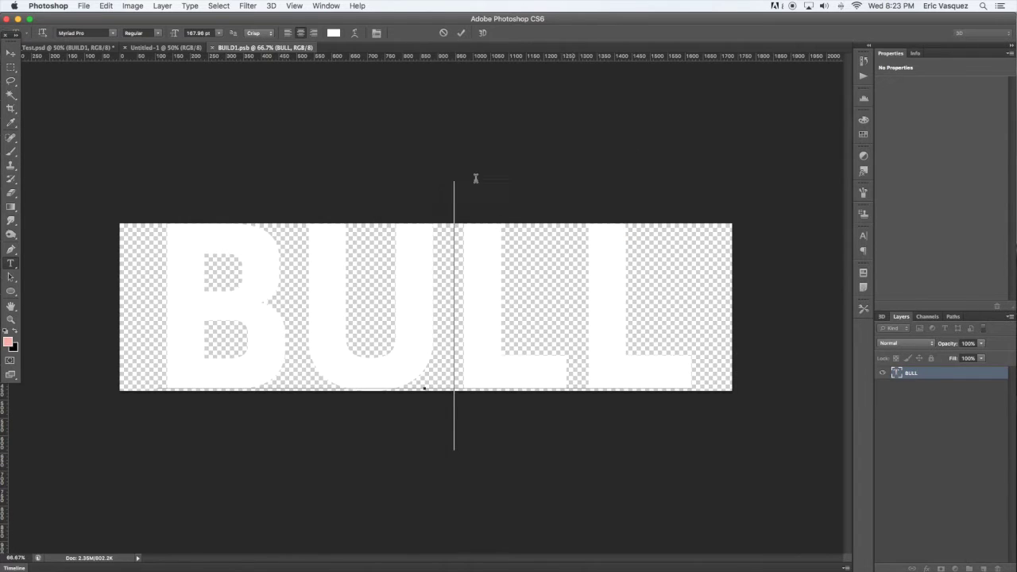
pyautogui.press('super+a')
pyautogui.click(79, 33)
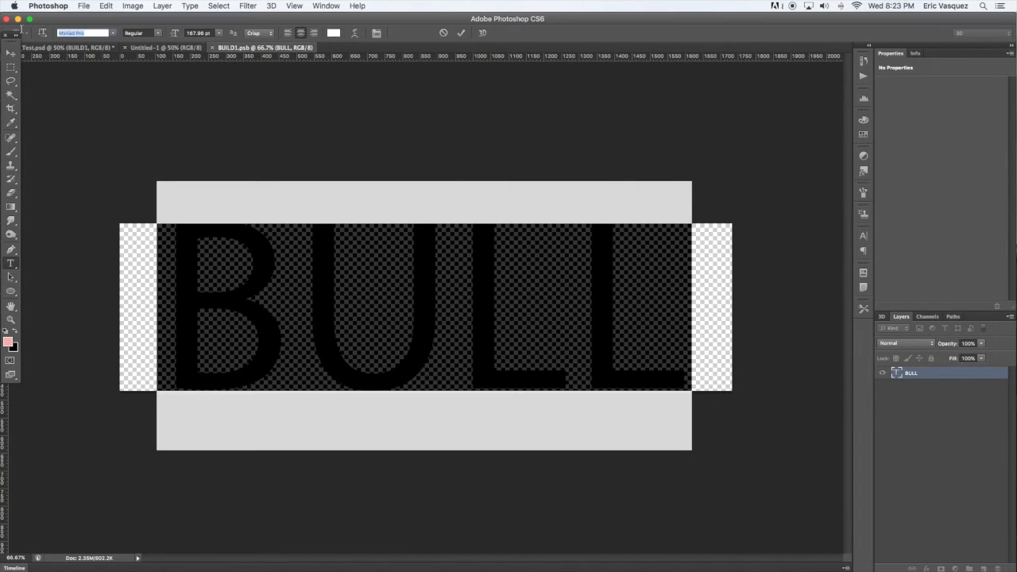
pyautogui.write('Avenir')
pyautogui.press('Return')
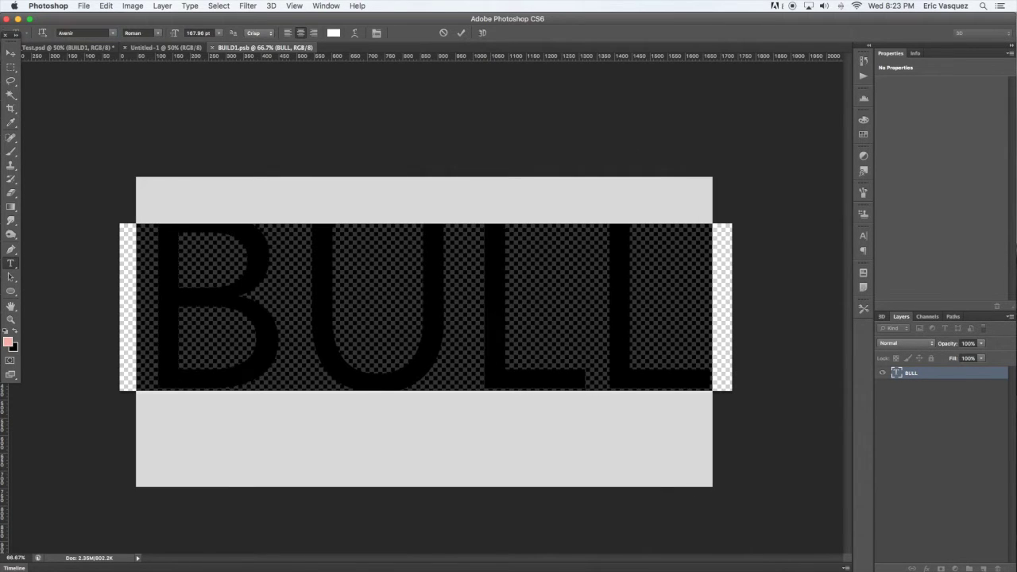
pyautogui.click(159, 33)
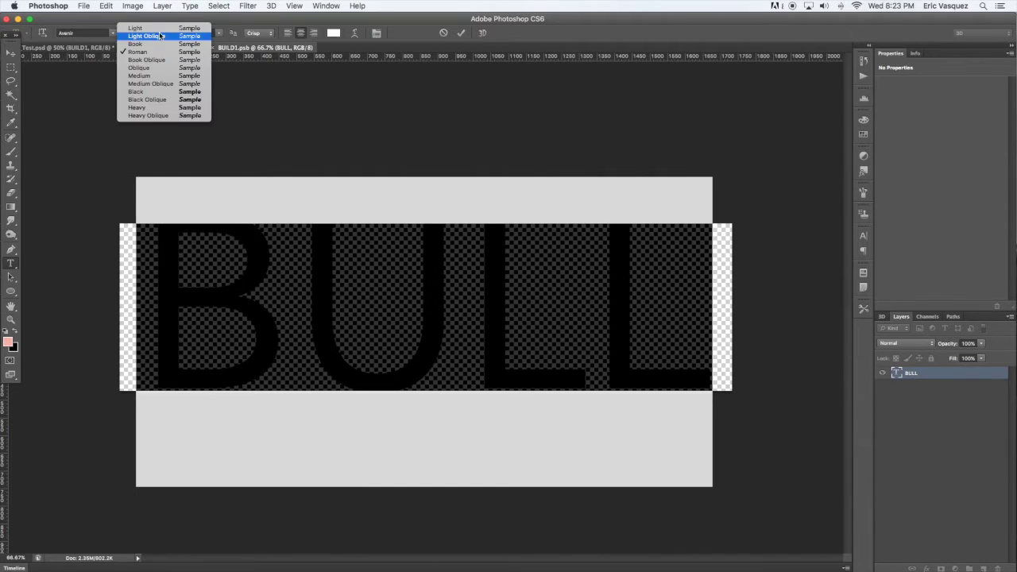
pyautogui.click(139, 92)
pyautogui.write('BOOK')
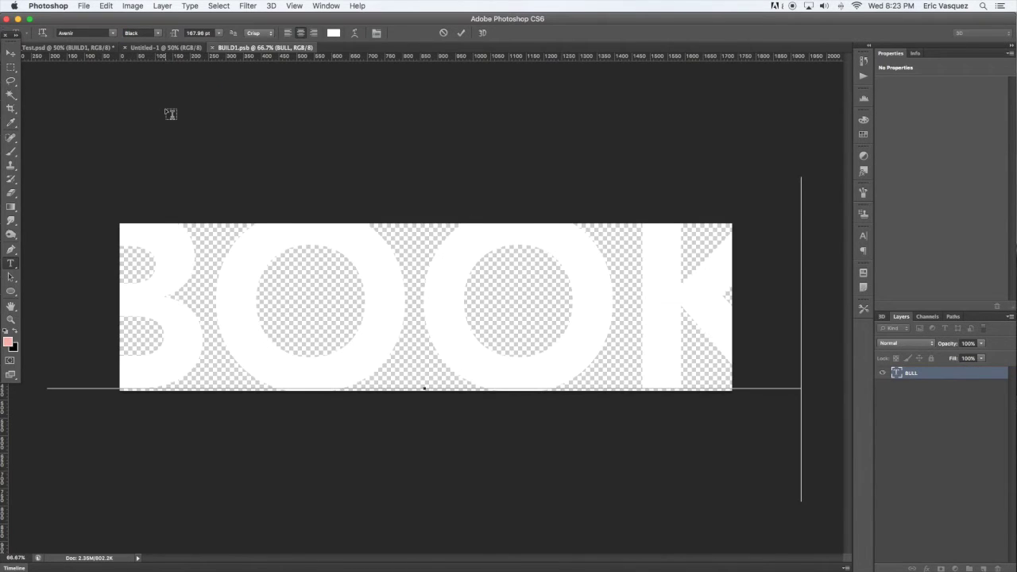
pyautogui.click(10, 53)
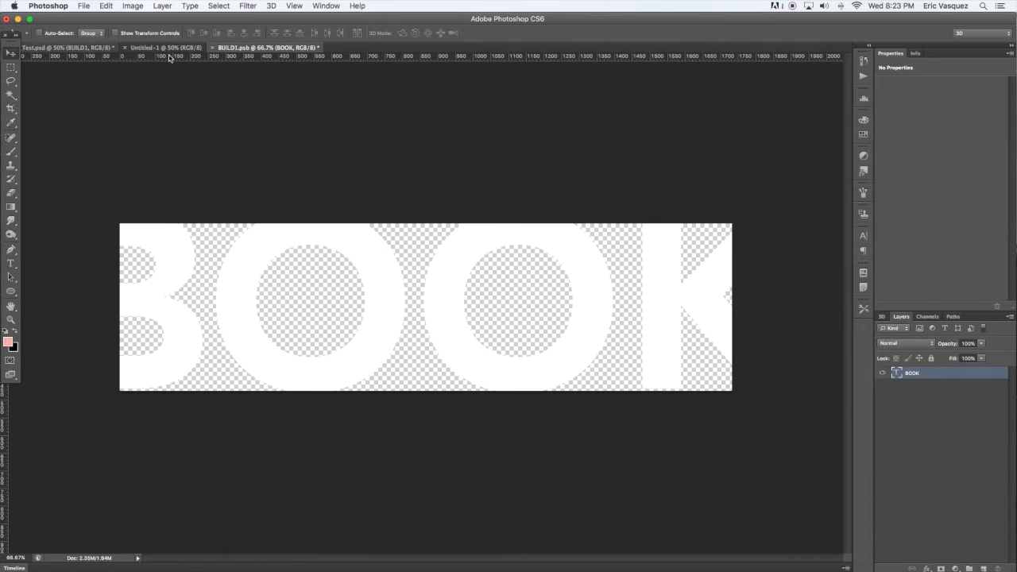
# - Scale the BOOK text down to fit within the canvas, then save and close the smart object
pyautogui.press('super+t')
pyautogui.moveTo(804, 178); pyautogui.dragTo(745, 210)
pyautogui.press('Return')
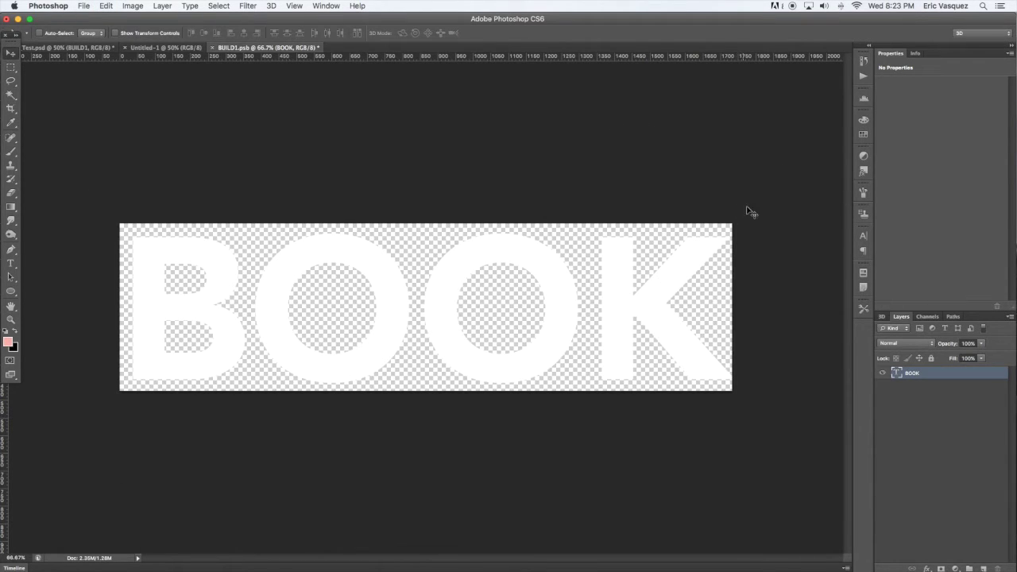
pyautogui.press('super+s')
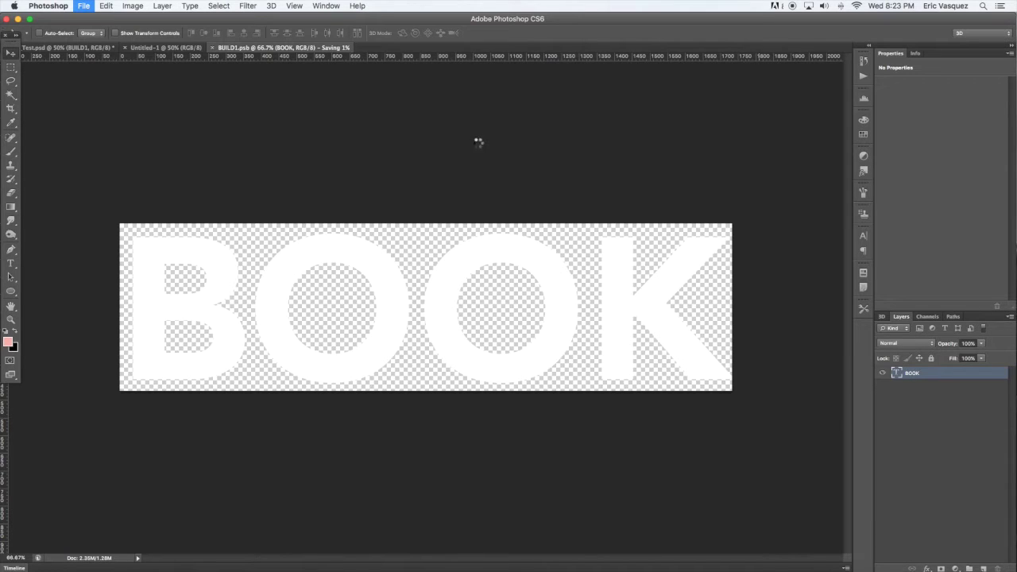
pyautogui.press('super+w')
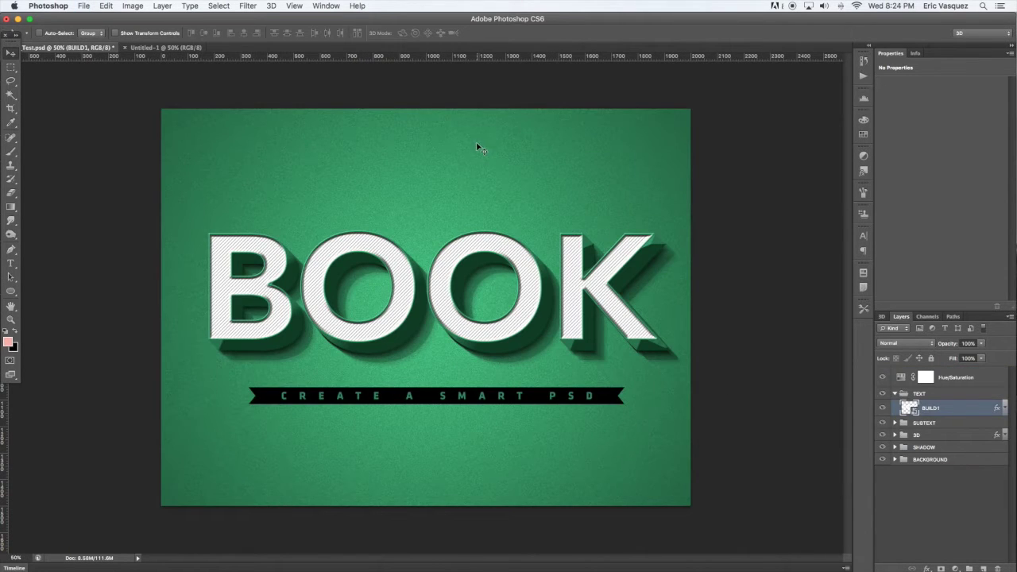
# - Expand the 3D group to examine its stacked layers, then close Test.psd without saving
pyautogui.click(894, 436)
pyautogui.moveTo(1012, 401); pyautogui.dragTo(1012, 373)
pyautogui.press('super+w')
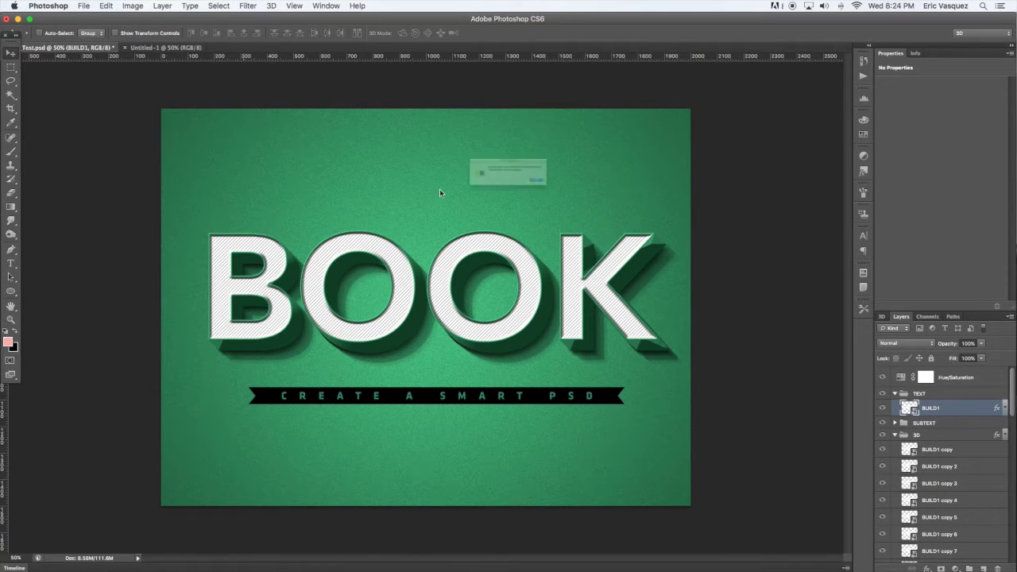
pyautogui.click(415, 196)
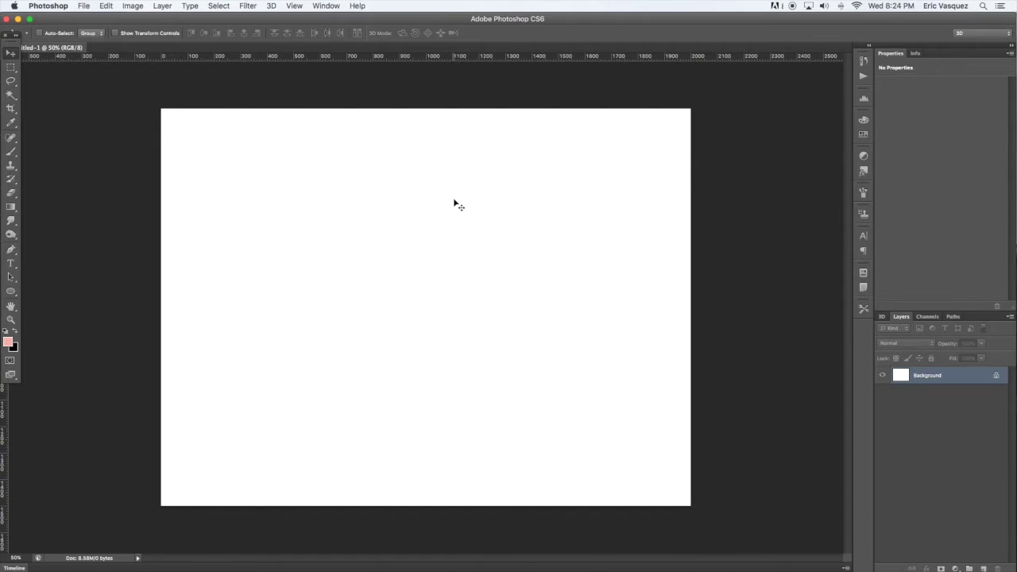
# - Review the blank document's image size, then add a new layer filled with black at 40% opacity
pyautogui.press('super+alt+i')
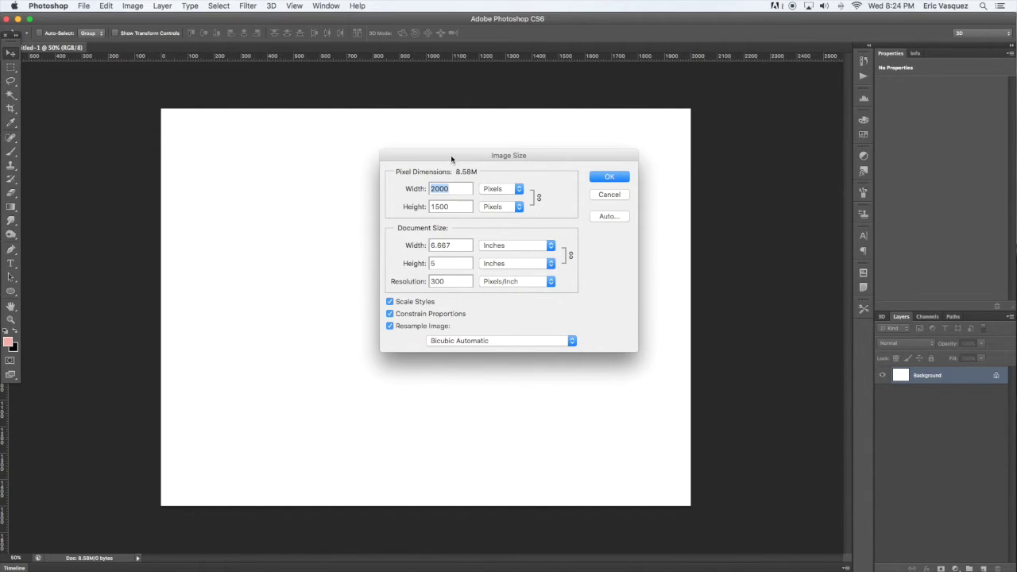
pyautogui.click(609, 177)
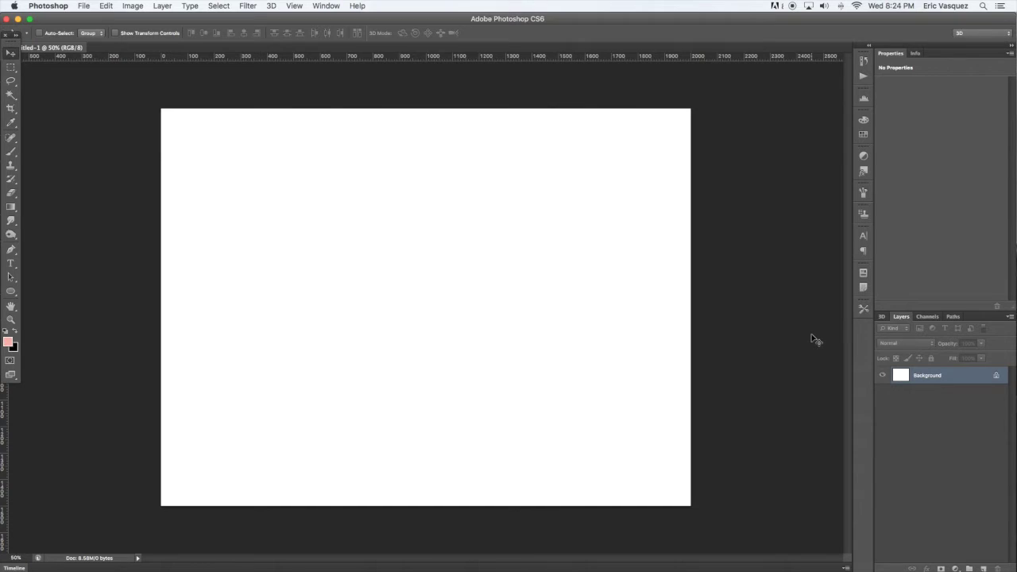
pyautogui.press('super+alt+shift+n')
pyautogui.press('d')
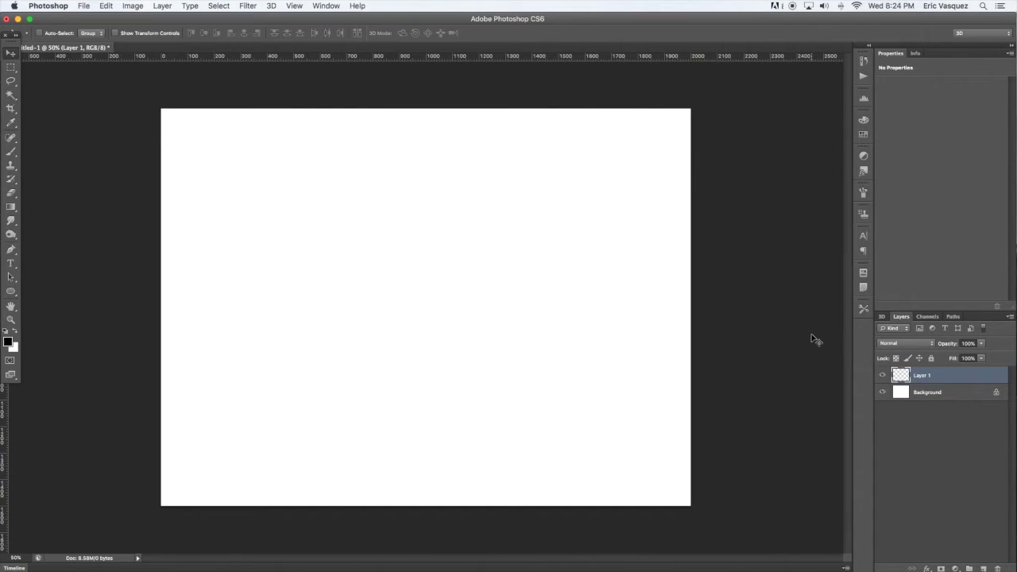
pyautogui.hotkey('alt', 'BackSpace')
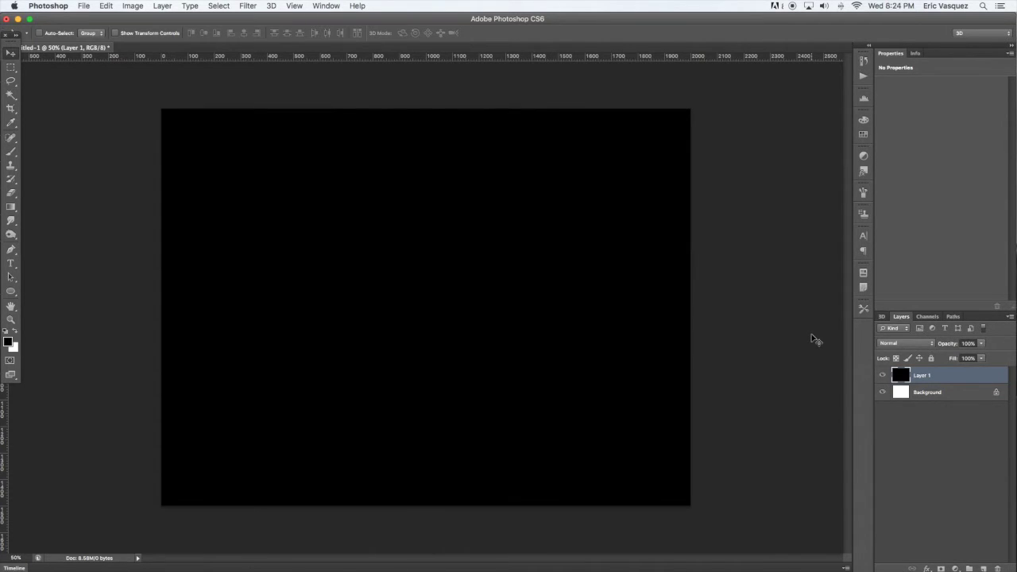
pyautogui.press('4')
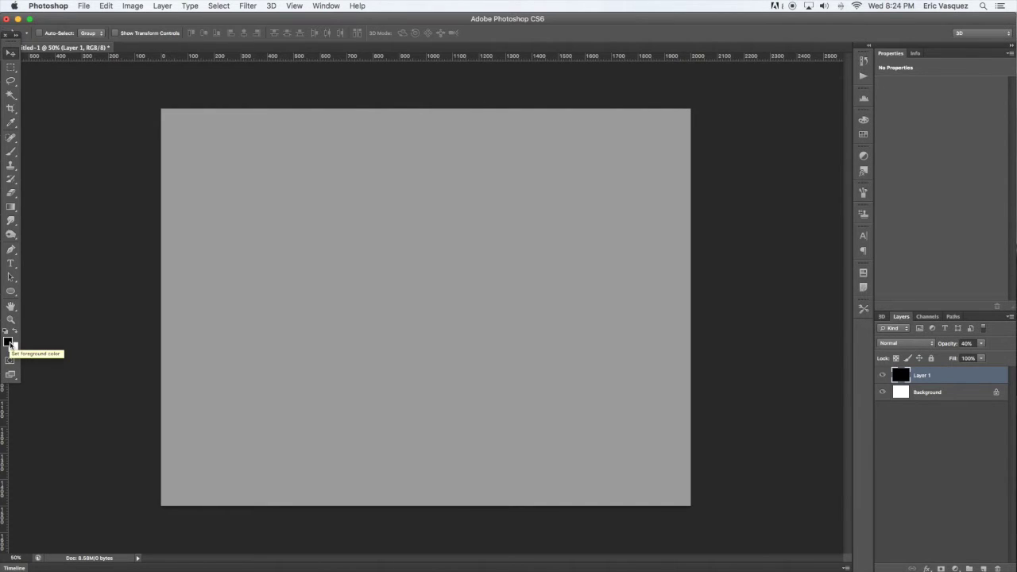
# - Rename the black layer BLACK 40% and convert the locked background into a regular layer named BACKGROUND
pyautogui.press('F2')
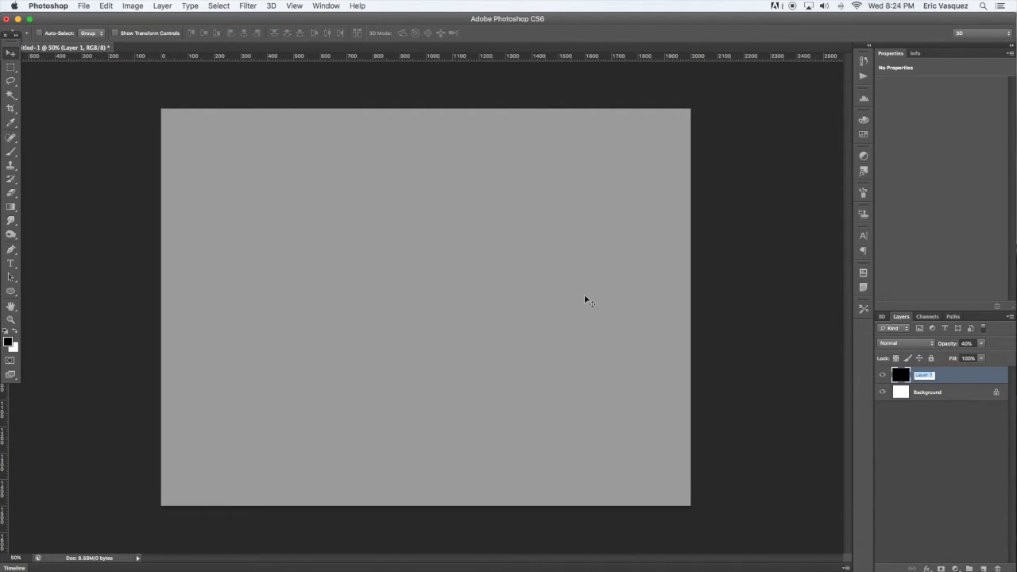
pyautogui.write('BlACK 40%')
pyautogui.press('Return')
pyautogui.doubleClick(959, 395)
pyautogui.write('BACKGROUND')
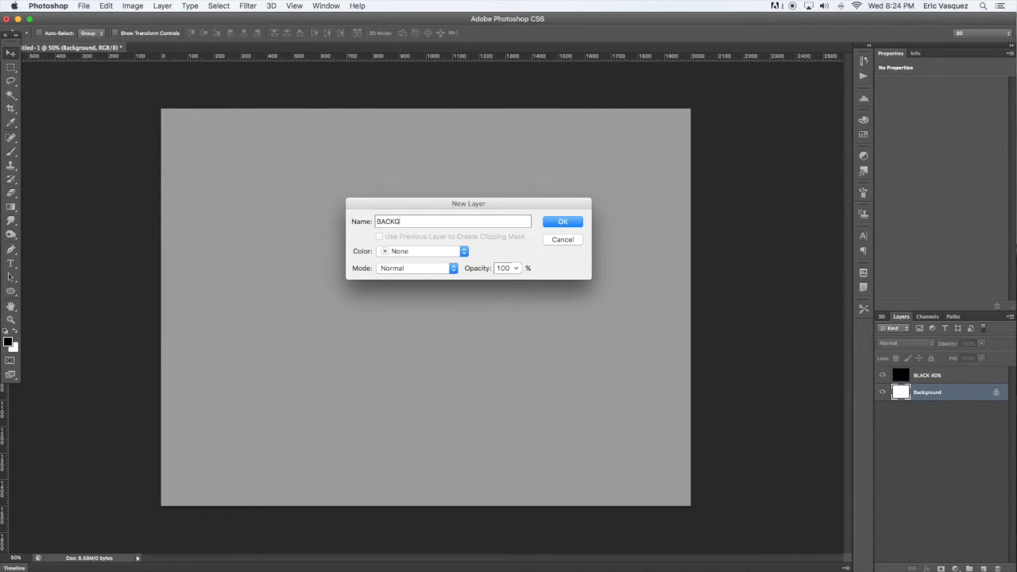
pyautogui.press('super+a')
pyautogui.press('Return')
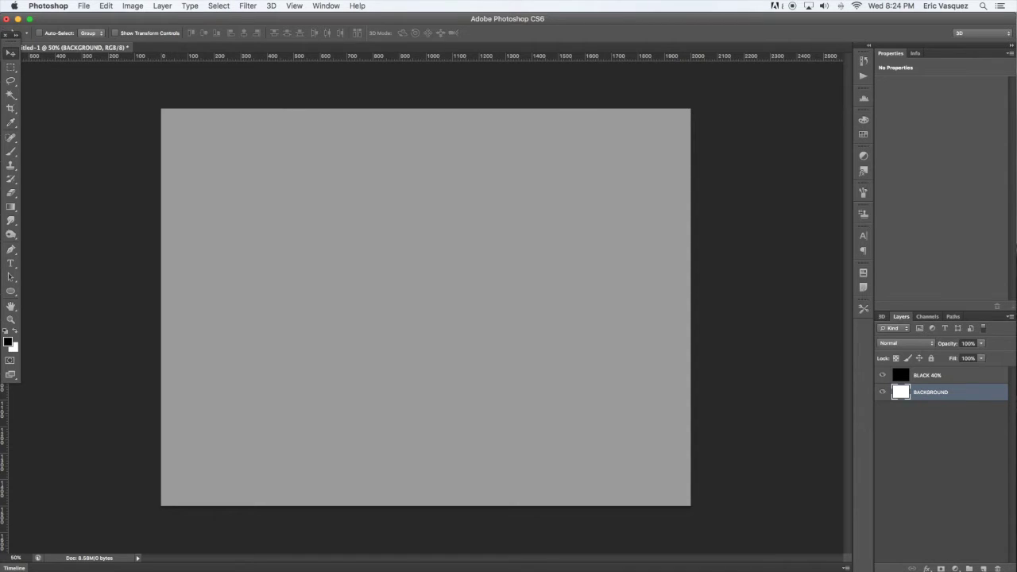
# - Place a horizontal and a vertical guide through the canvas centre, using the BLACK 40% layer's transform bounds as reference
pyautogui.click(968, 376)
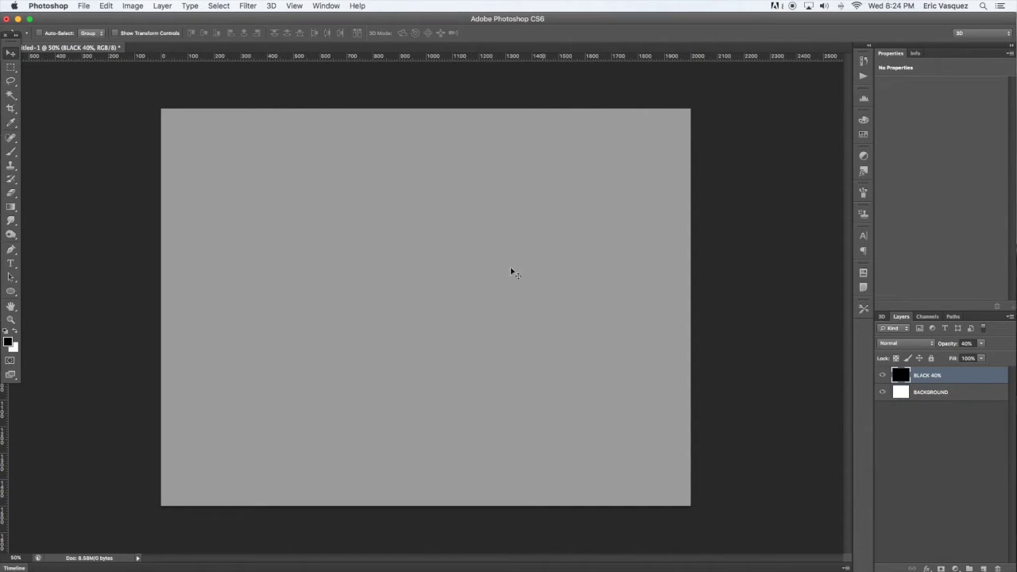
pyautogui.press('super+t')
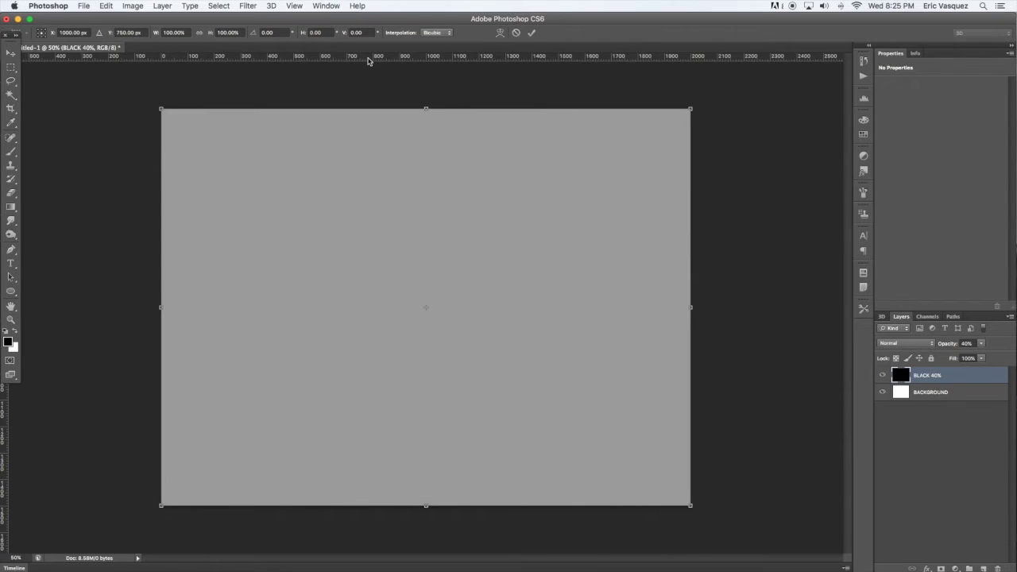
pyautogui.moveTo(368, 61); pyautogui.dragTo(402, 305)
pyautogui.moveTo(7, 423); pyautogui.dragTo(425, 372)
pyautogui.press('super+semicolon')
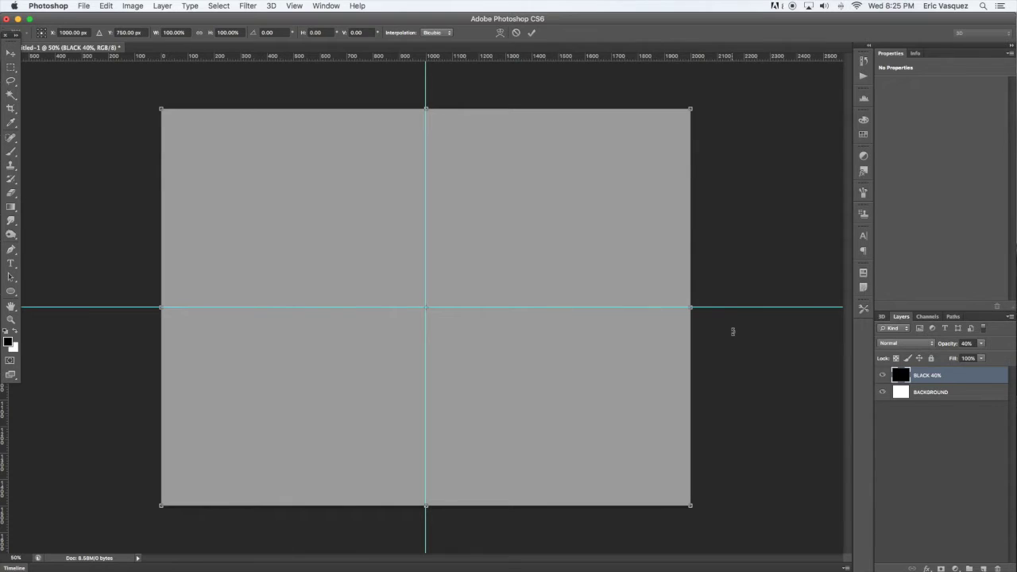
pyautogui.press('Return')
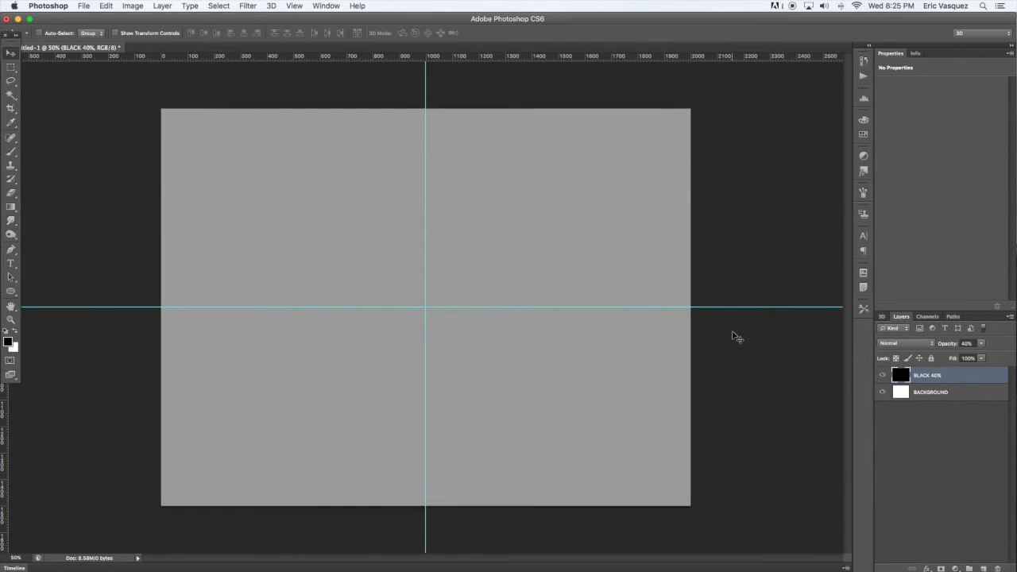
pyautogui.press('super+semicolon')
pyautogui.press('super+semicolon')
pyautogui.press('super+semicolon')
pyautogui.press('super+semicolon')
# - On a new layer, draw a reversed radial black-to-transparent gradient from the canvas centre outward past the corner
pyautogui.press('super+alt+shift+n')
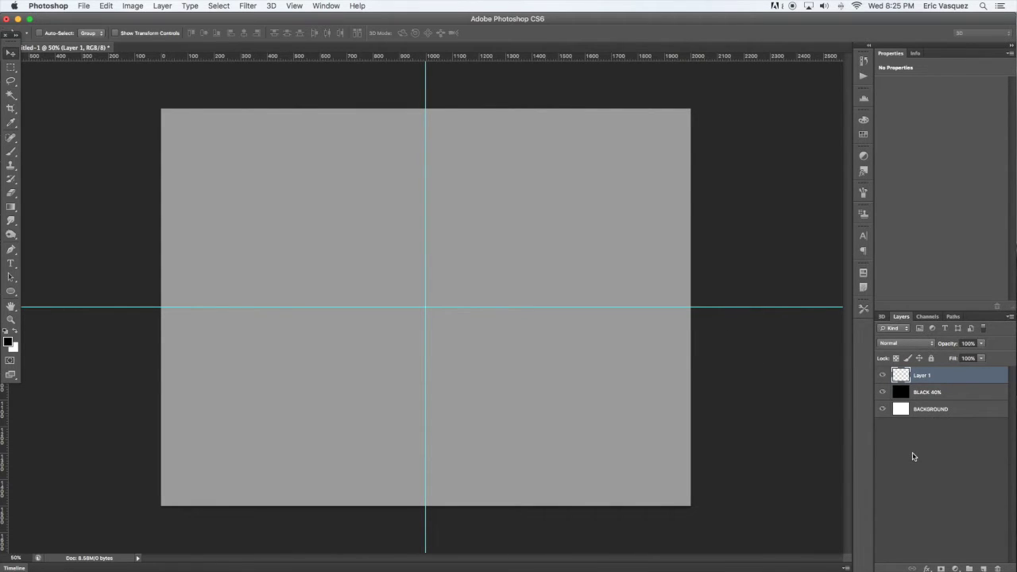
pyautogui.press('g')
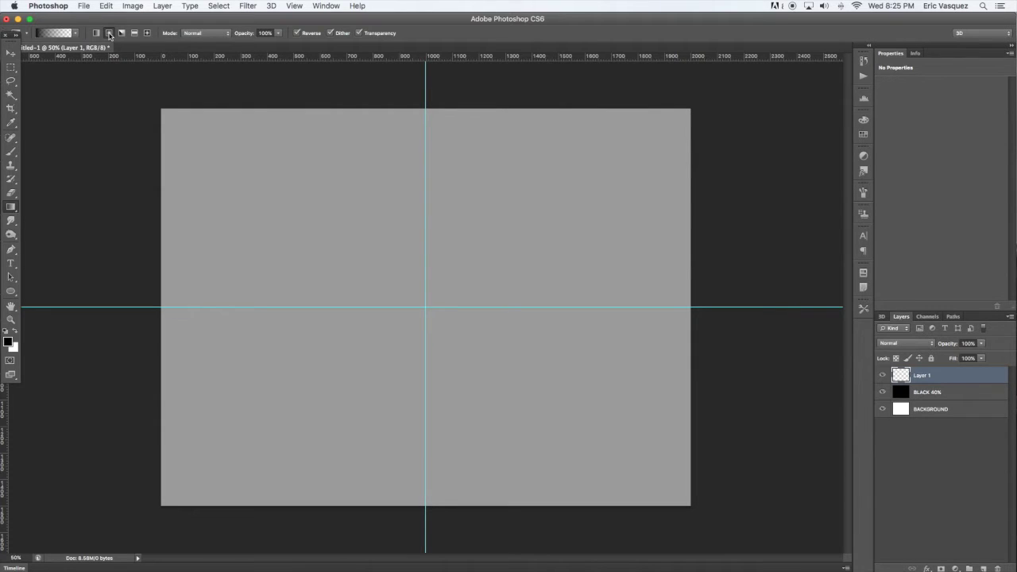
pyautogui.click(77, 33)
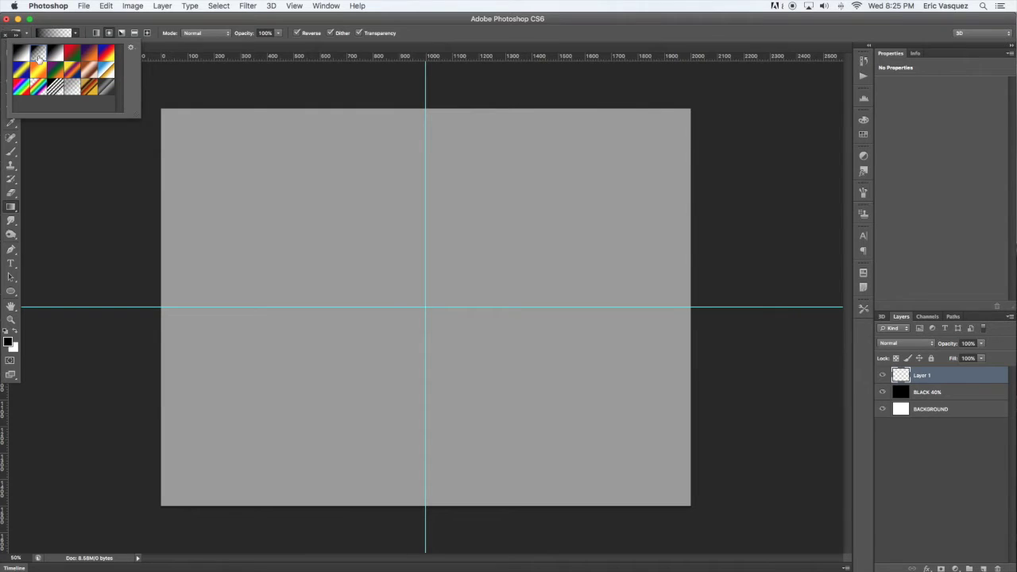
pyautogui.click(77, 34)
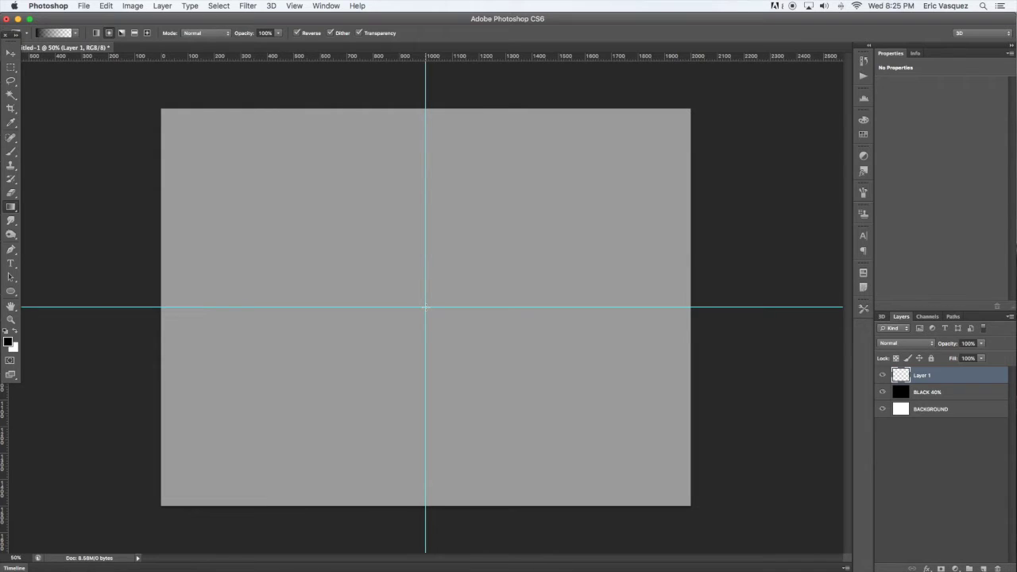
pyautogui.moveTo(620, 148); pyautogui.dragTo(740, 73)
pyautogui.press('v')
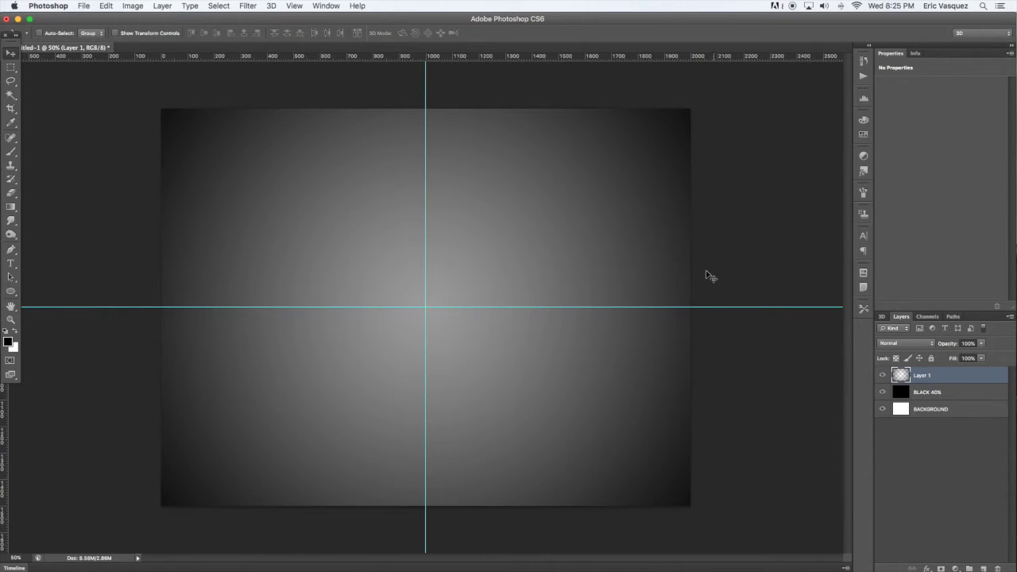
# - Lower the gradient layer's opacity to 50% and rename it VIGNETTE
pyautogui.press('4')
pyautogui.press('5')
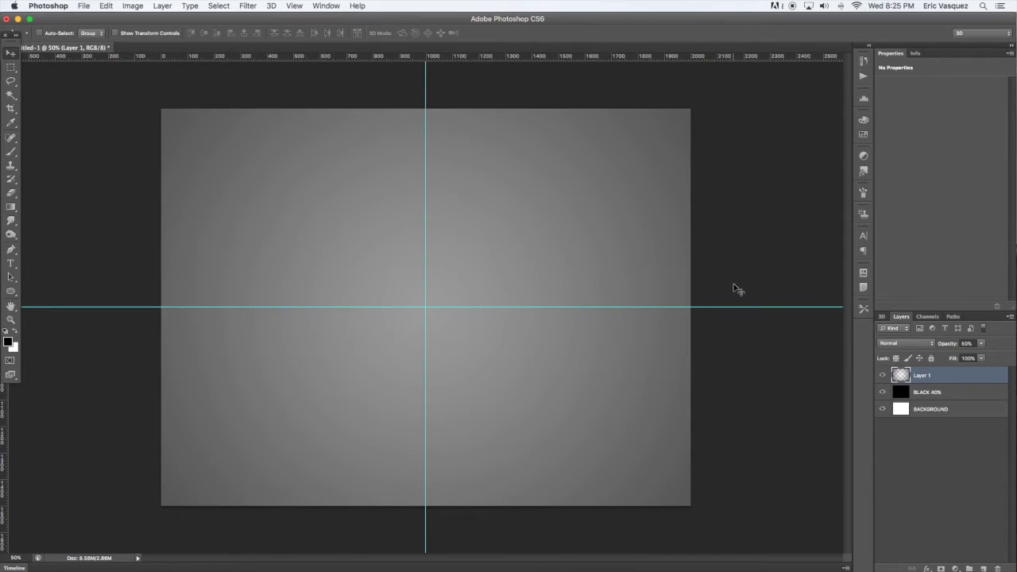
pyautogui.doubleClick(919, 378)
pyautogui.write('vigNETTE')
pyautogui.press('Return')
# - Create a noise texture on a new black-filled layer with 296.5% Gaussian monochromatic noise, at 20% layer opacity
pyautogui.press('super+alt+shift+n')
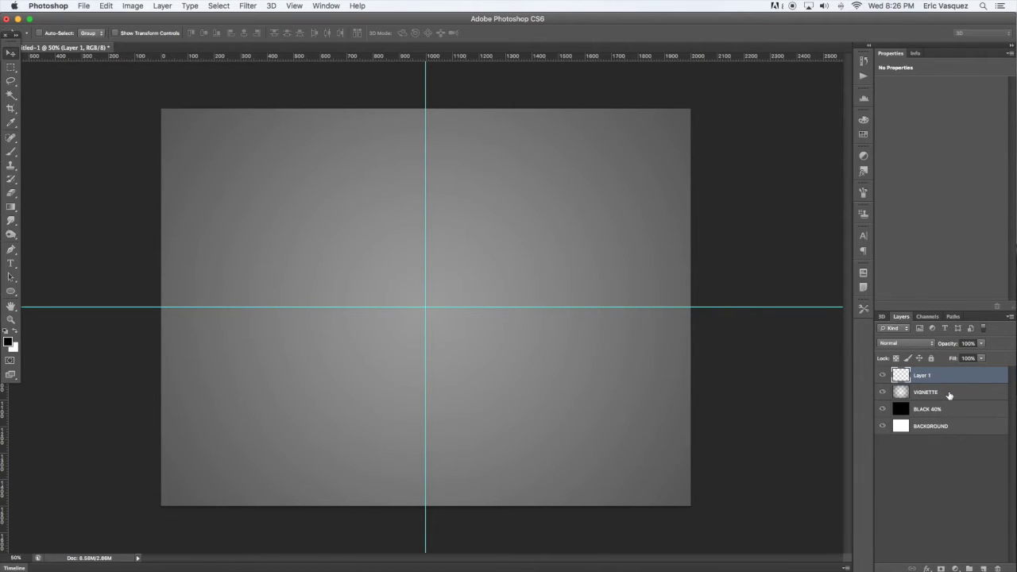
pyautogui.hotkey('alt', 'BackSpace')
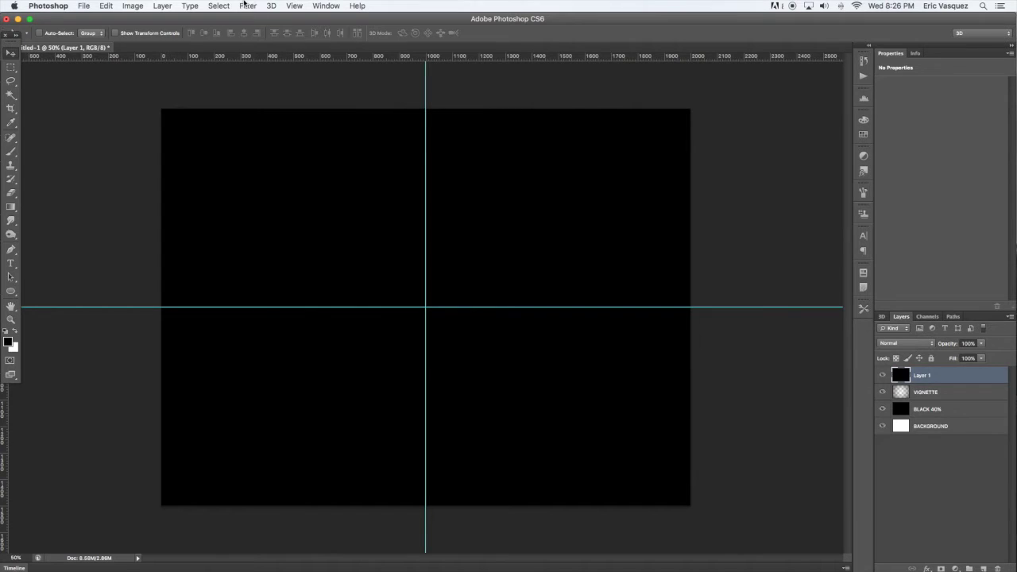
pyautogui.click(246, 6)
pyautogui.moveTo(318, 150)
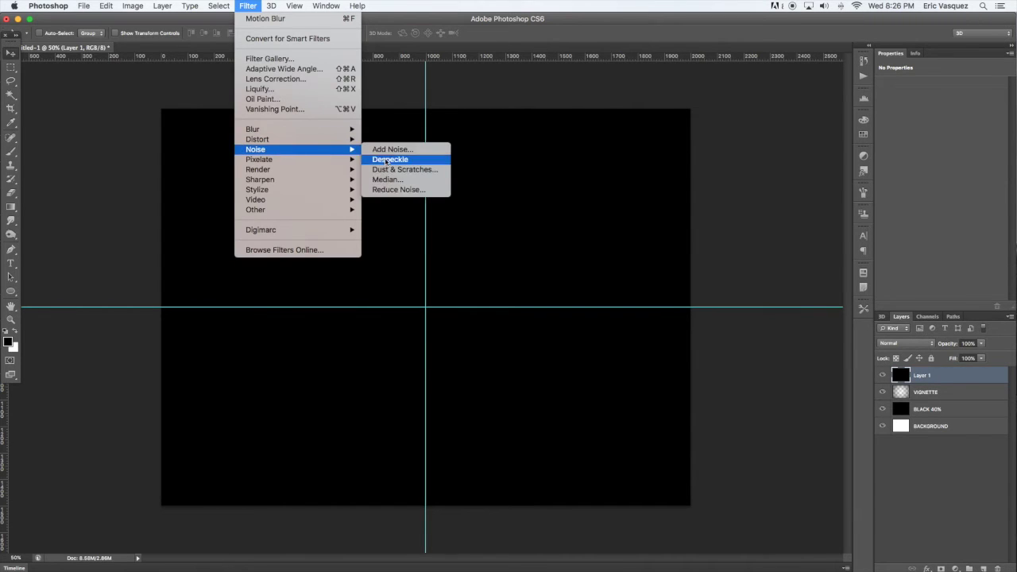
pyautogui.click(381, 150)
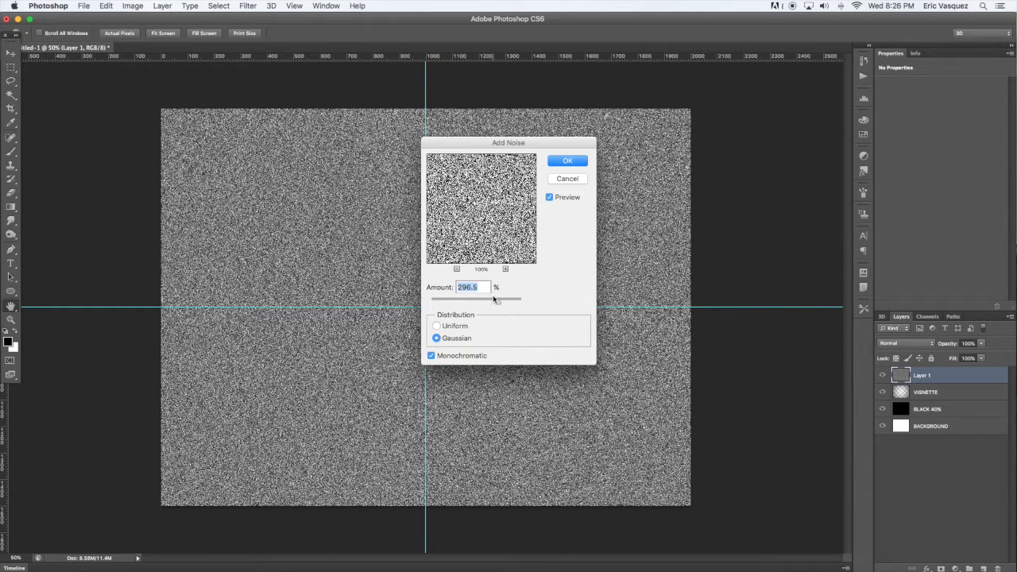
pyautogui.click(567, 162)
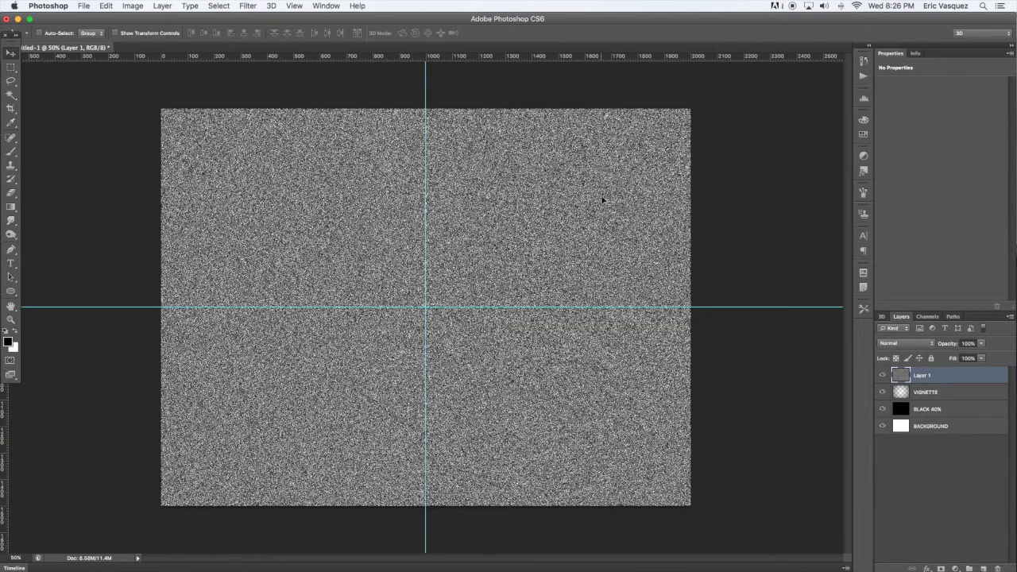
pyautogui.press('2')
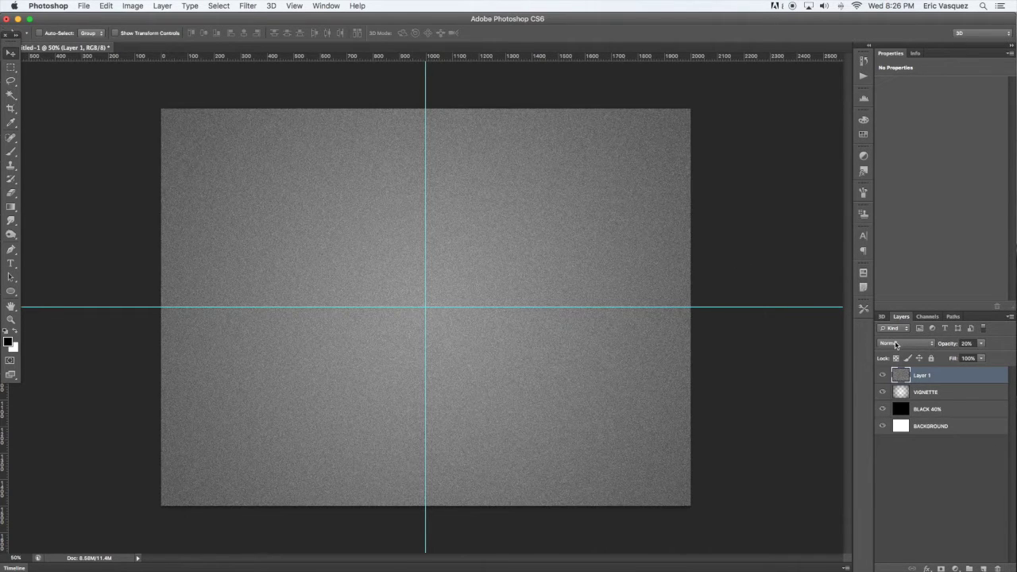
# - Set the noise layer's blend mode to Overlay and rename the layer NOISE
pyautogui.click(896, 344)
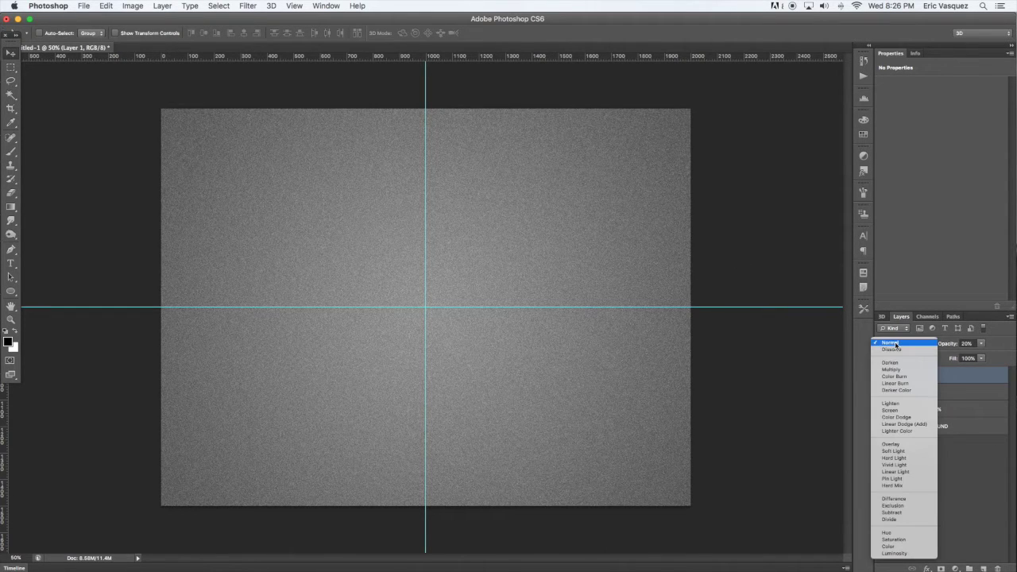
pyautogui.click(894, 445)
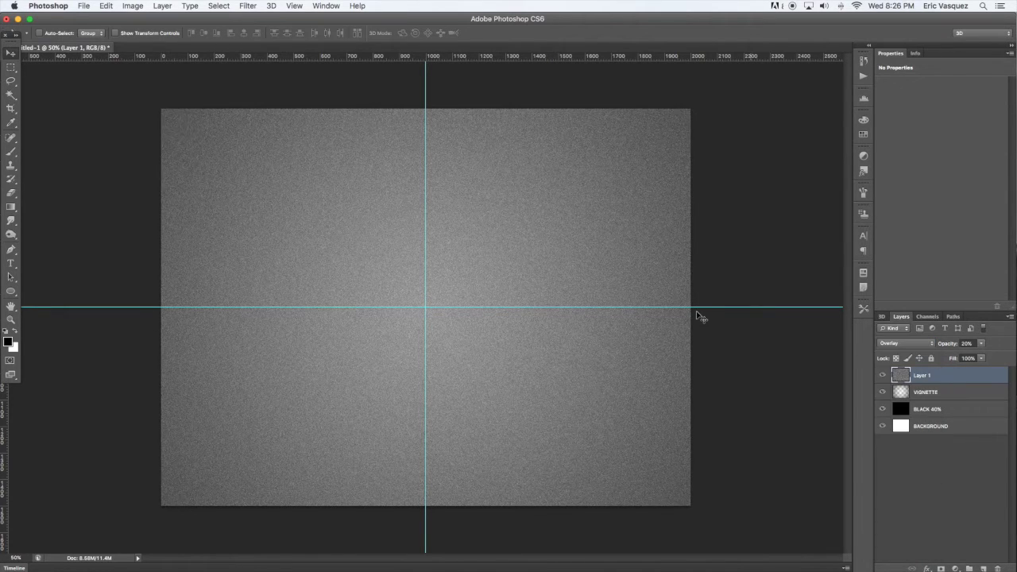
pyautogui.doubleClick(921, 375)
pyautogui.press('BackSpace')
pyautogui.press('Return')
# - Group the NOISE, VIGNETTE, BLACK 40% and BACKGROUND layers and name the group BACKGROUND
pyautogui.keyDown('shift'); pyautogui.click(975, 431); pyautogui.keyUp('shift')
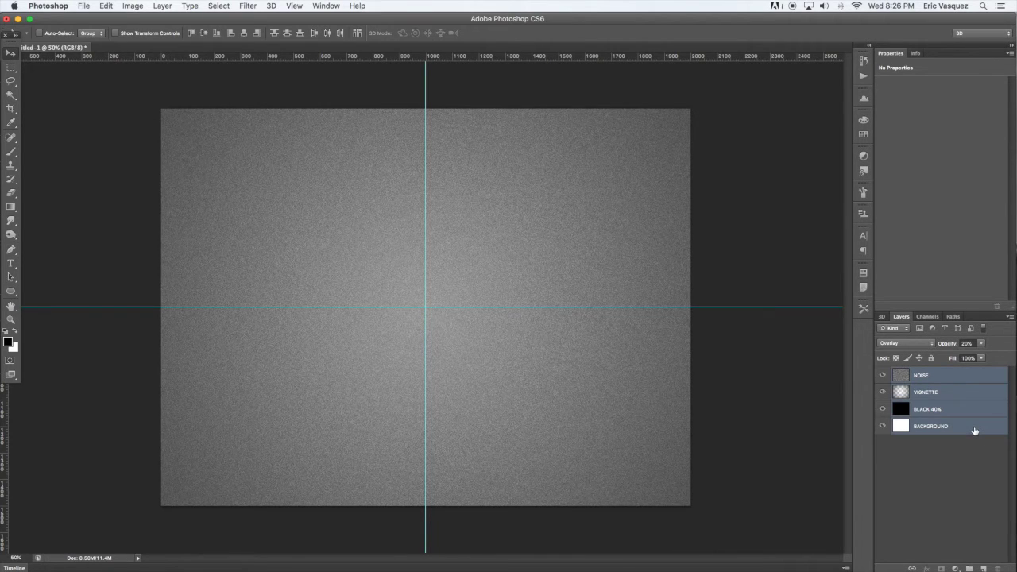
pyautogui.press('super+g')
pyautogui.doubleClick(924, 374)
pyautogui.write('BACKGROUND')
pyautogui.press('Return')
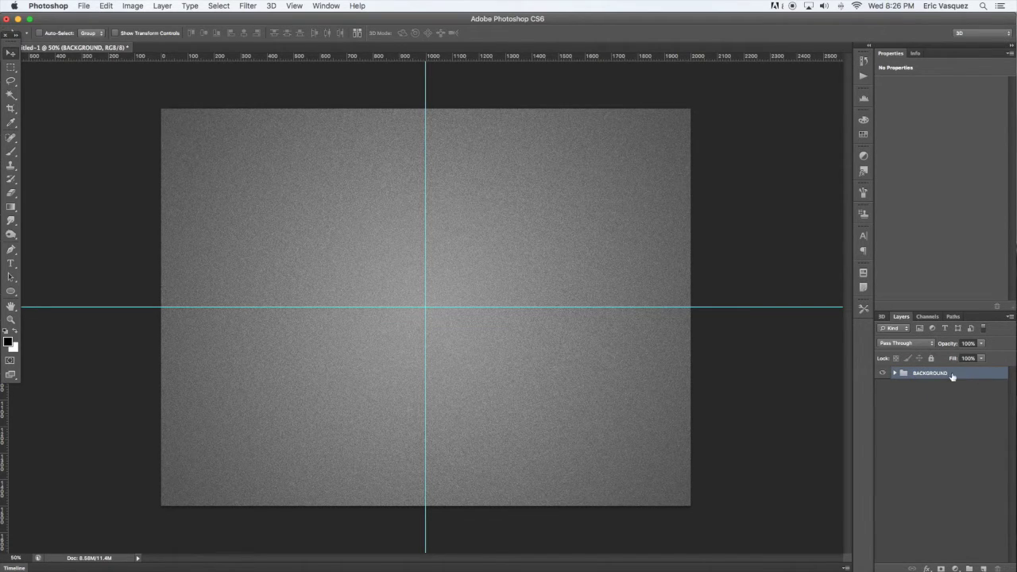
# - Save the document to the Desktop in Photoshop format as SMART_PSD_TUT
pyautogui.press('super+s')
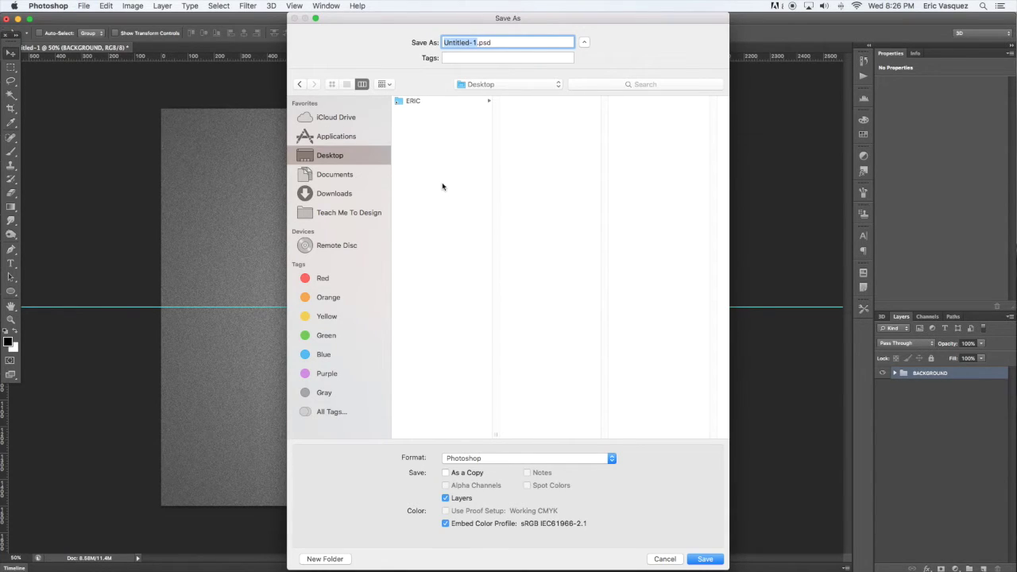
pyautogui.write('SMART_PSD_TUT')
pyautogui.press('Return')
pyautogui.press('Return')
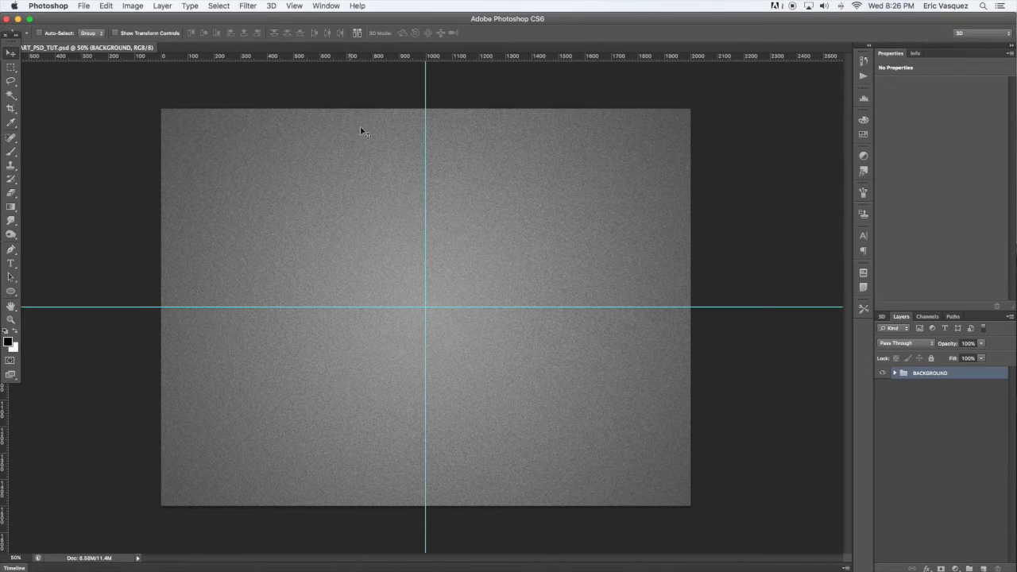
# - Add a text layer reading MOTEL in black 10 pt Avenir Black above the BACKGROUND group
pyautogui.press('super+shift+alt+n')
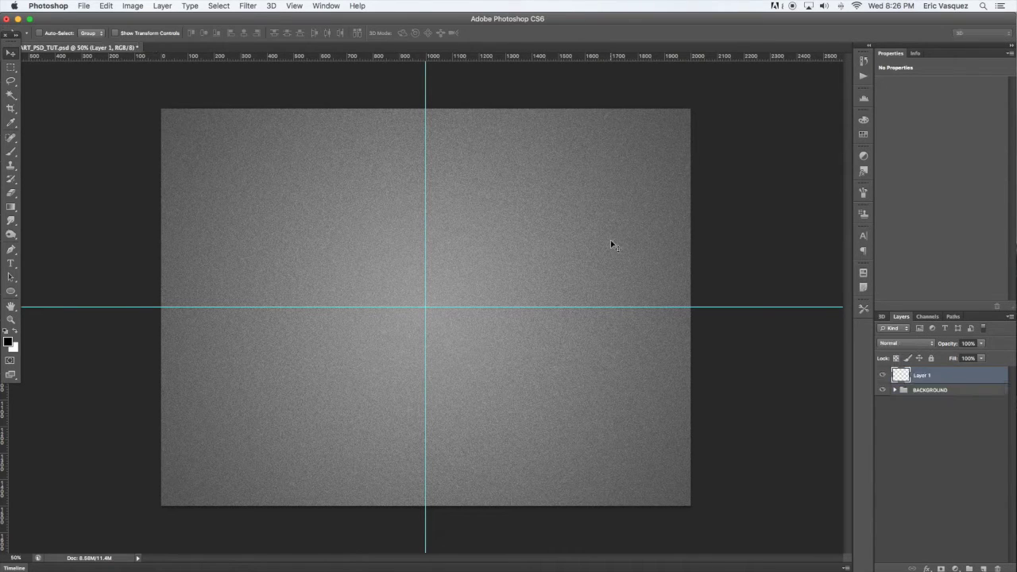
pyautogui.press('t')
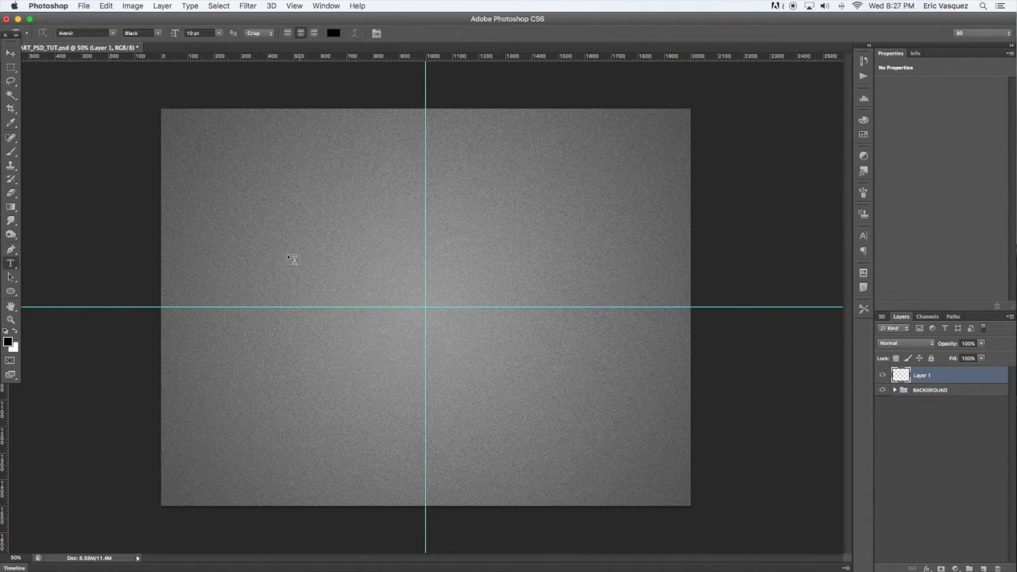
pyautogui.click(248, 226)
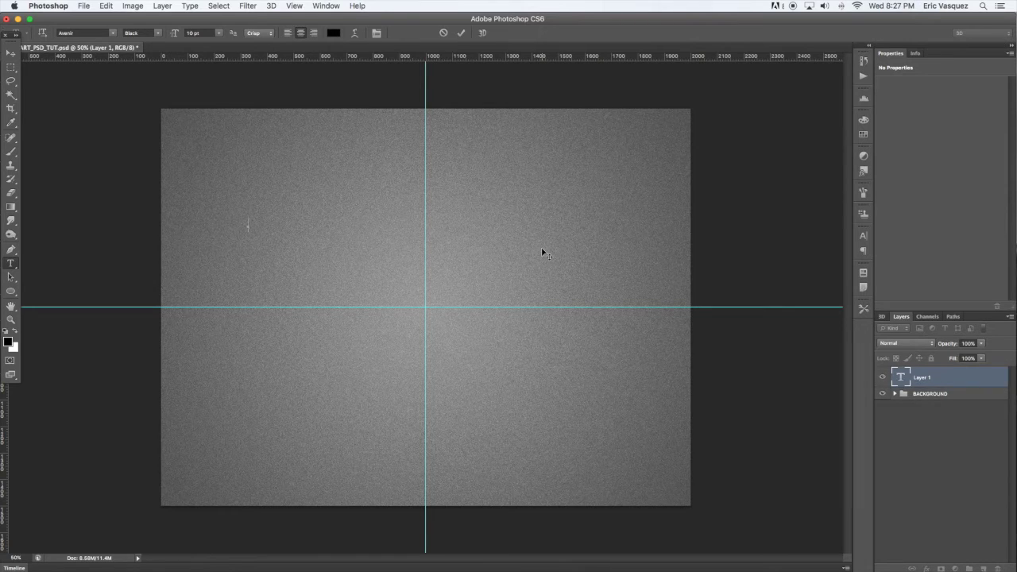
pyautogui.write('MOTEL')
pyautogui.hotkey('ctrl', 'a')
pyautogui.click(10, 52)
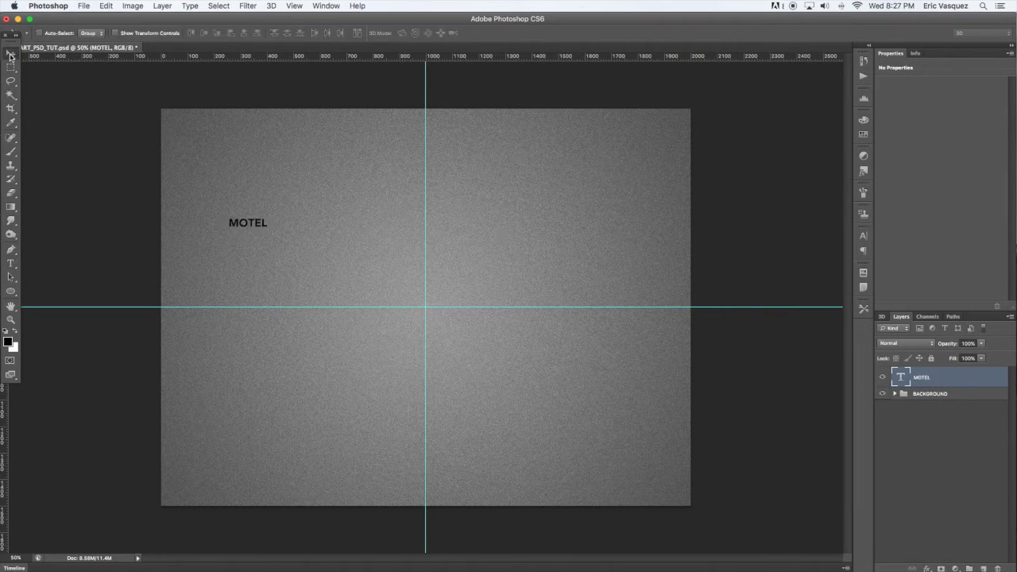
# - Scale the MOTEL text up to nearly the canvas width and move it roughly to the middle
pyautogui.hotkey('ctrl', 't')
pyautogui.moveTo(271, 234); pyautogui.dragTo(696, 391)
pyautogui.press('Return')
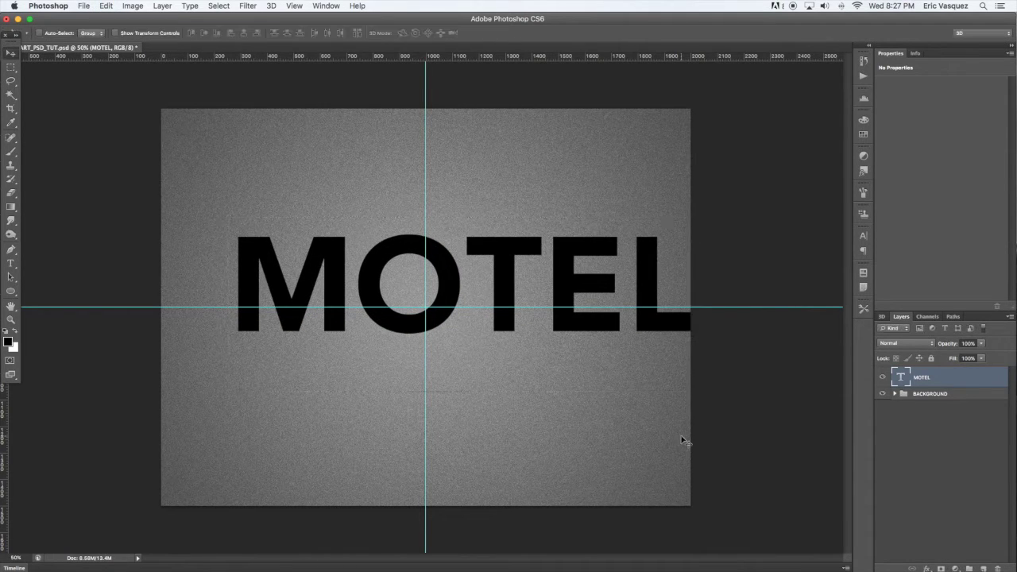
pyautogui.moveTo(513, 286); pyautogui.dragTo(482, 292)
# - Nudge the MOTEL text left and up until its transform centre sits on the guide intersection
pyautogui.hotkey('ctrl', 't')
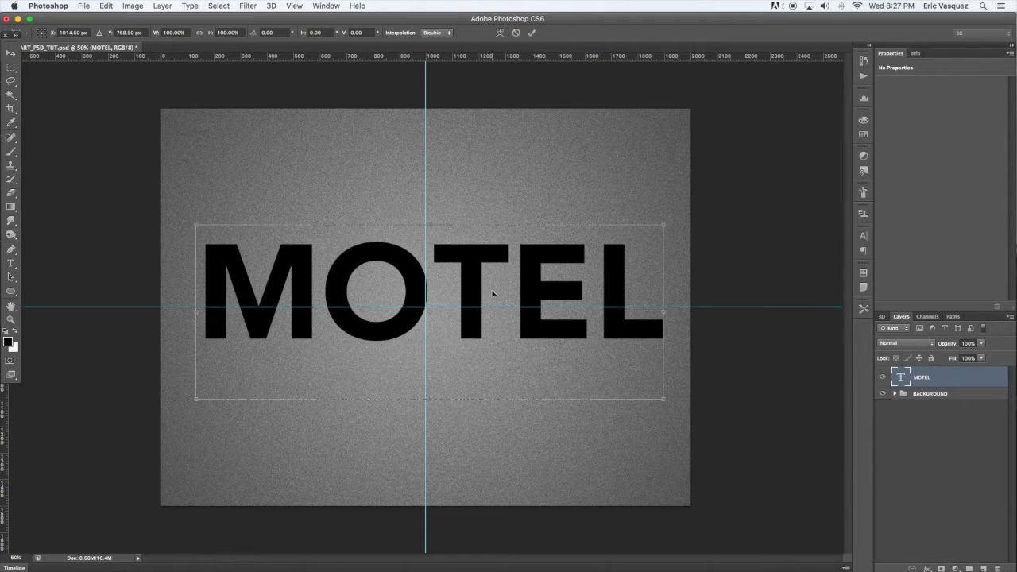
pyautogui.press('Left')
pyautogui.press('Left')
pyautogui.press('Left')
pyautogui.press('Left')
pyautogui.press('Left')
pyautogui.press('Left')
pyautogui.press('Left')
pyautogui.press('Left')
pyautogui.press('Up')
pyautogui.press('Up')
pyautogui.press('Up')
pyautogui.press('Up')
pyautogui.press('Up')
pyautogui.press('Up')
pyautogui.press('Up')
pyautogui.press('Up')
pyautogui.press('Up')
pyautogui.press('Up')
pyautogui.press('Up')
pyautogui.press('Up')
pyautogui.press('Up')
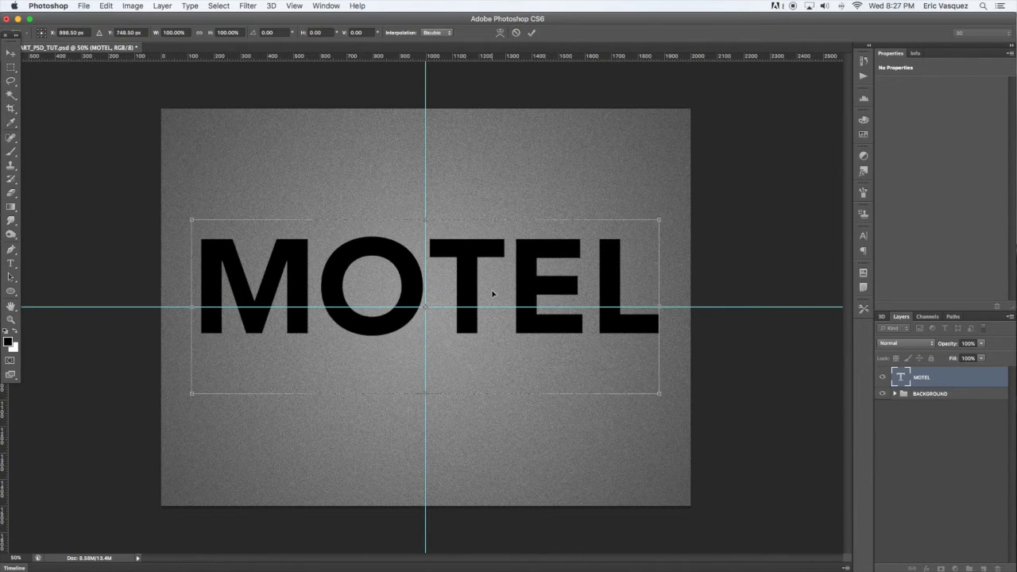
pyautogui.press('Return')
# - Adjust the kerning between the letters of MOTEL so they sit closer and evenly spaced
pyautogui.press('t')
pyautogui.click(312, 279)
pyautogui.doubleClick(313, 280)
pyautogui.click(312, 279)
pyautogui.hotkey('alt', 'Left')
pyautogui.hotkey('alt', 'Left')
pyautogui.hotkey('alt', 'Left')
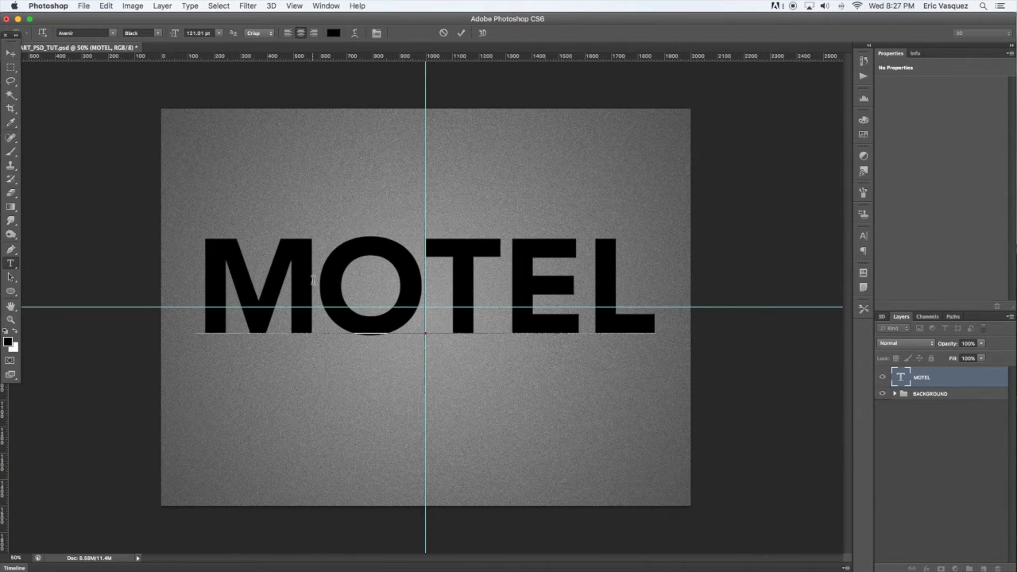
pyautogui.hotkey('alt', 'Left')
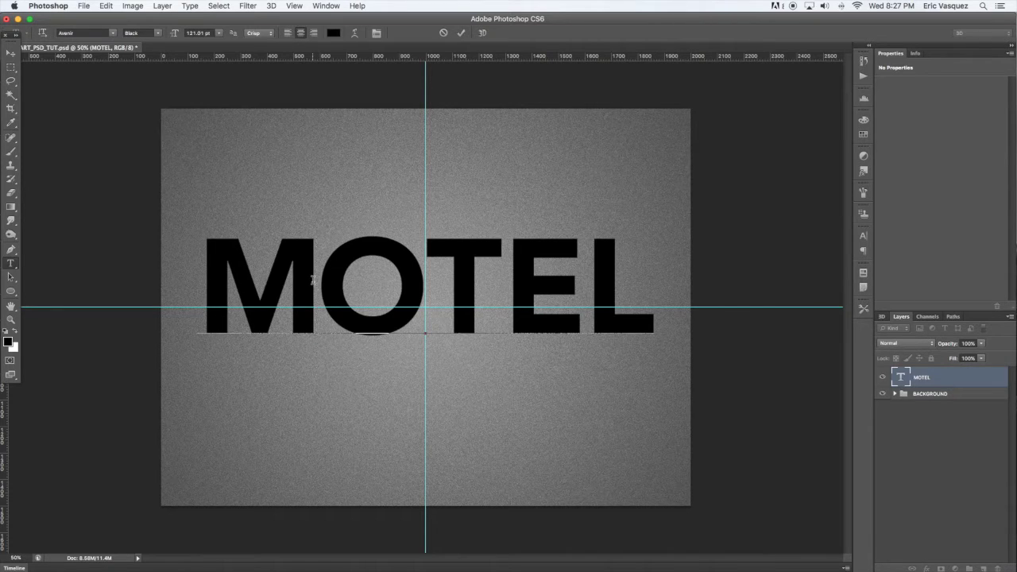
pyautogui.hotkey('alt', 'Right')
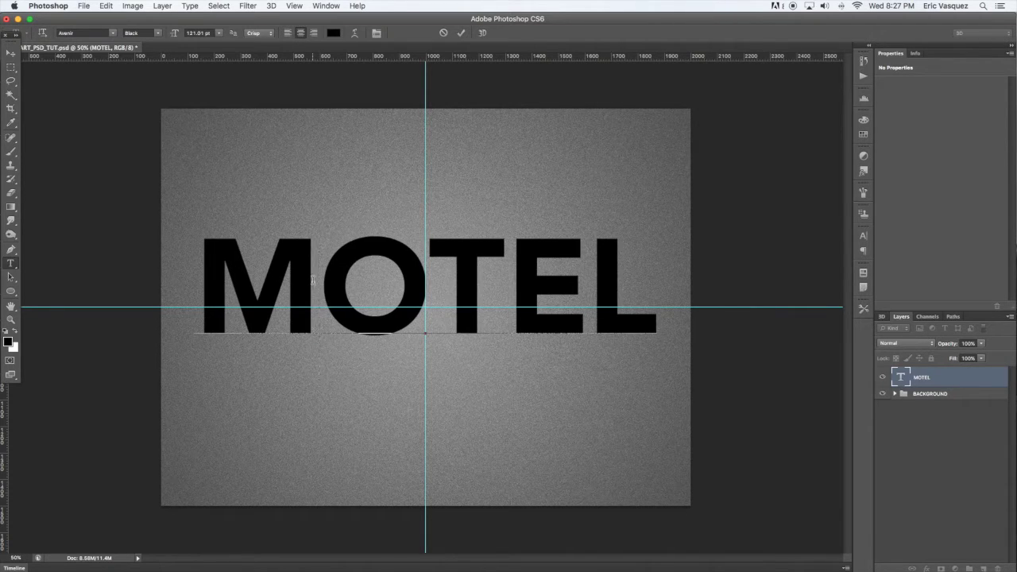
pyautogui.hotkey('alt', 'Right')
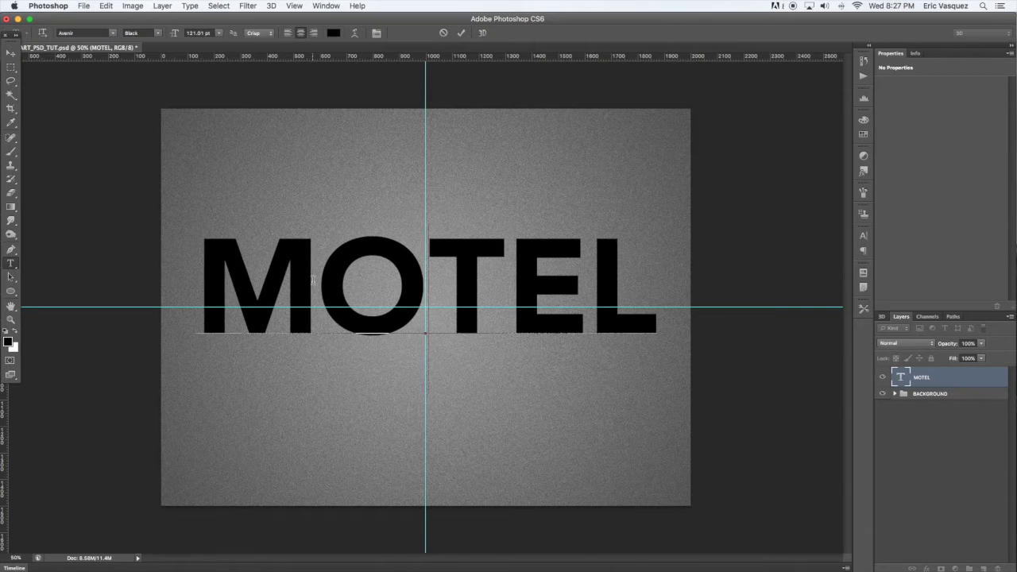
pyautogui.click(11, 54)
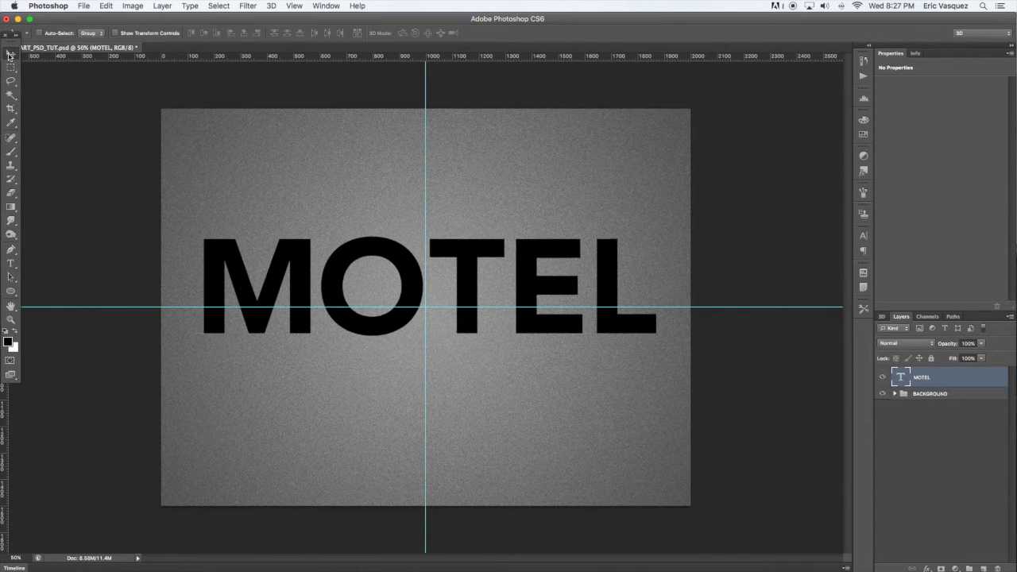
# - Check the MOTEL text's transform centre against the guides and hide the guides
pyautogui.press('super+t')
pyautogui.press('Return')
pyautogui.press('super+semicolon')
pyautogui.press('super+semicolon')
pyautogui.press('super+t')
pyautogui.press('super+semicolon')
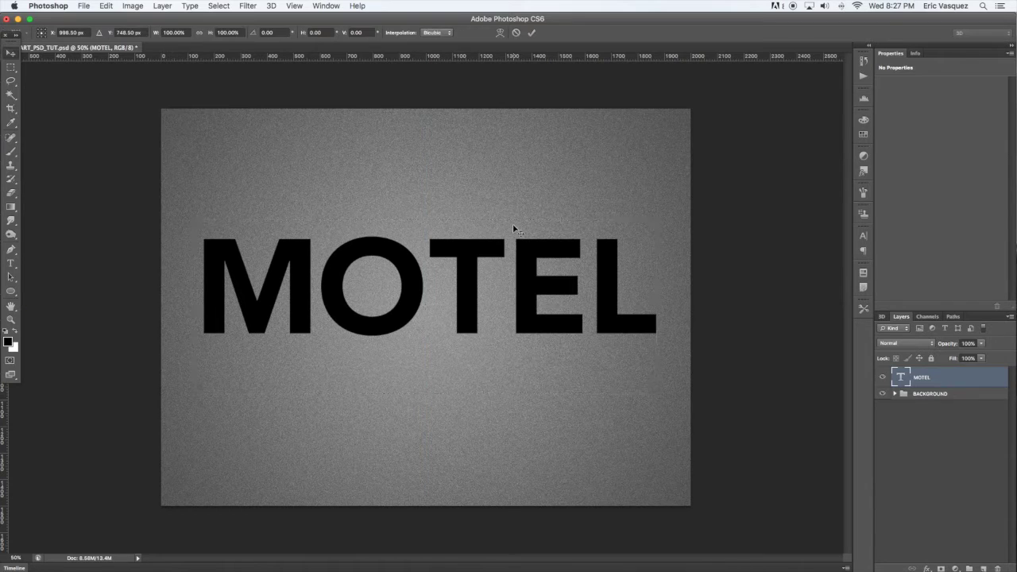
pyautogui.press('Return')
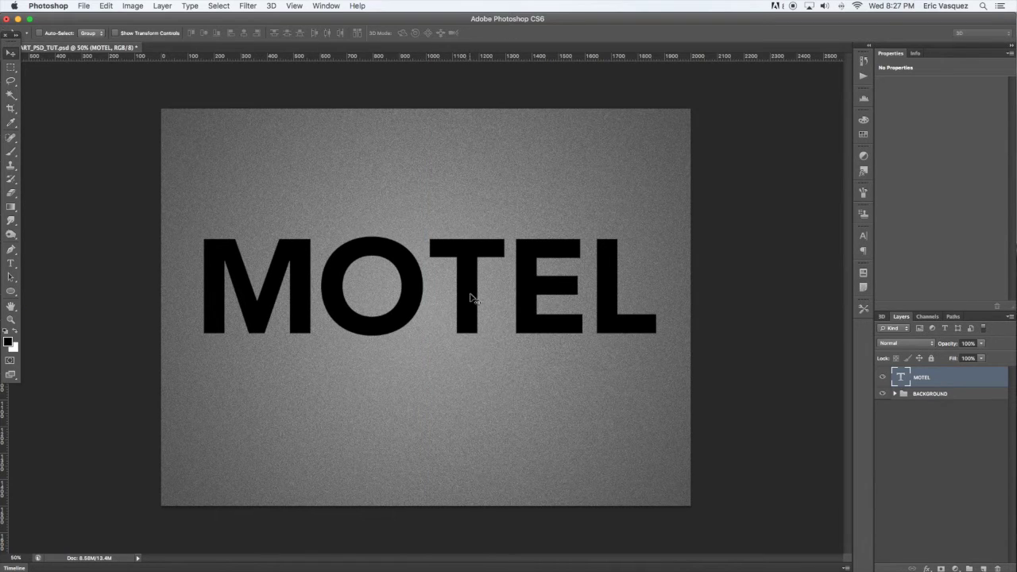
# - Convert the MOTEL text layer to a smart object and rename it UPDATE THIS LAYER
pyautogui.moveTo(977, 376); pyautogui.dragTo(983, 381)
pyautogui.rightClick(958, 378)
pyautogui.click(871, 236)
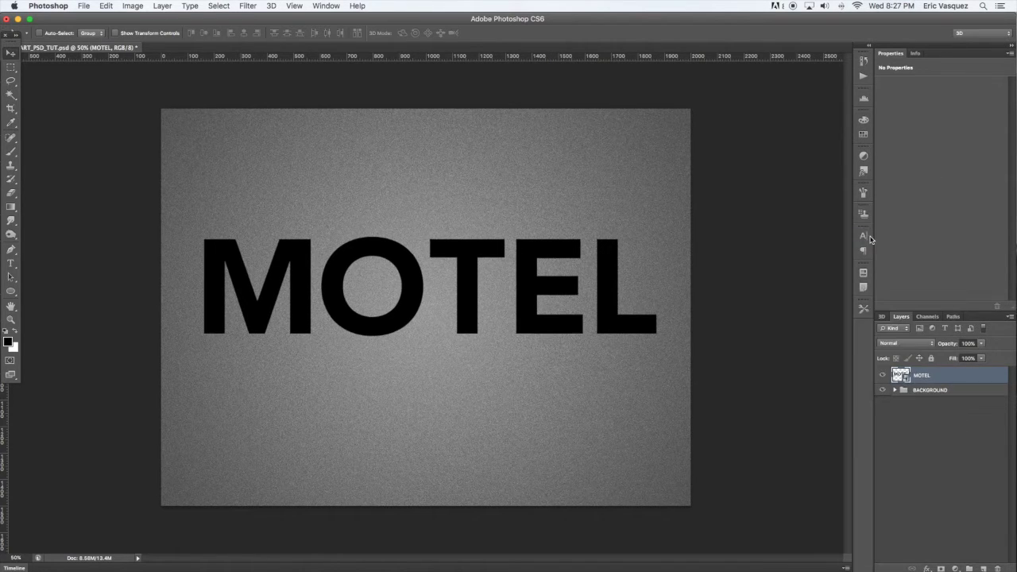
pyautogui.doubleClick(923, 375)
pyautogui.press('super+c')
pyautogui.write('UPDATE THIS LAYER')
pyautogui.press('Return')
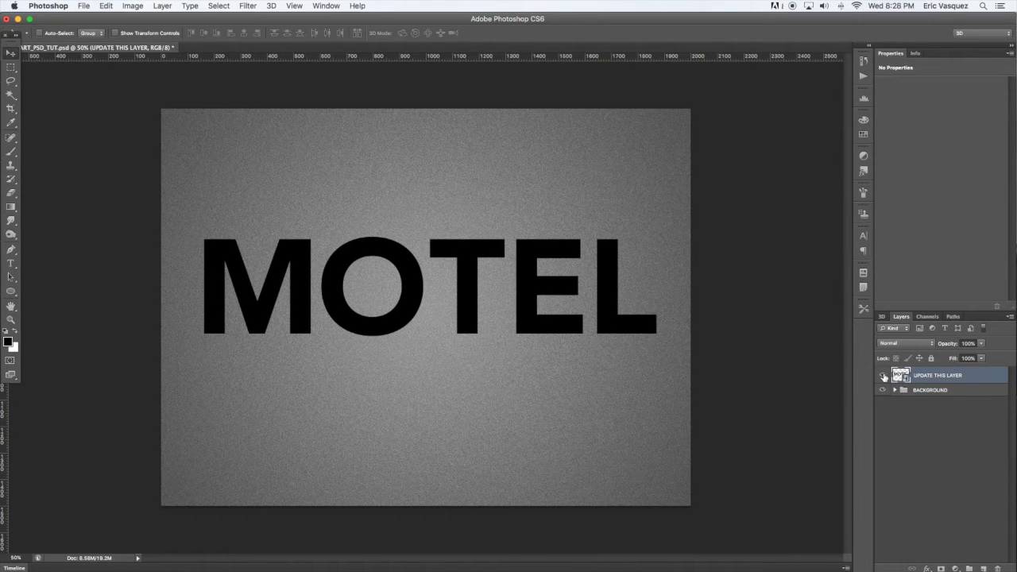
# - Duplicate UPDATE THIS LAYER, hide the original, and place the copy below it as MAIN TEXT LAYER
pyautogui.press('super+j')
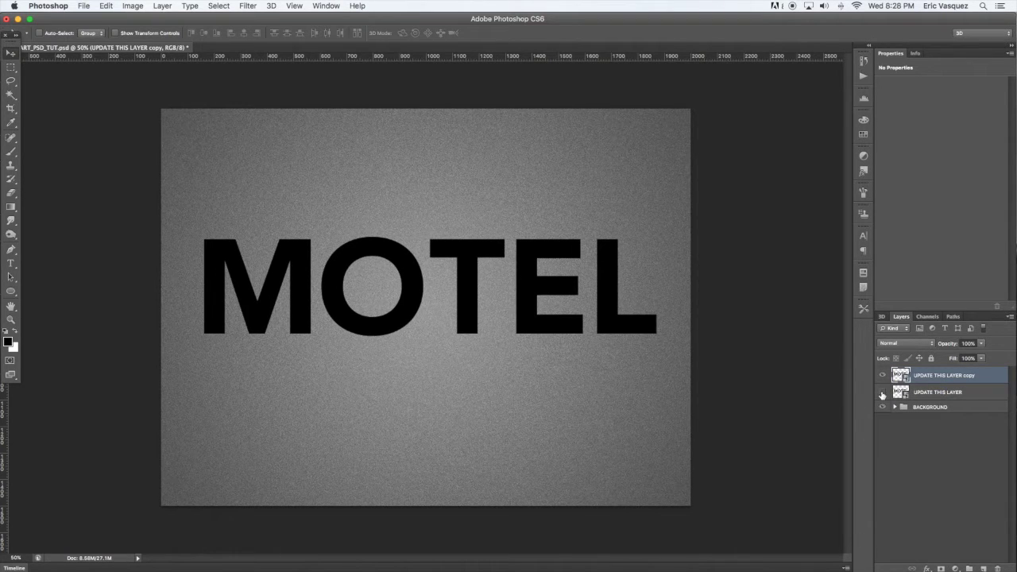
pyautogui.press('super+bracketleft')
pyautogui.doubleClick(935, 390)
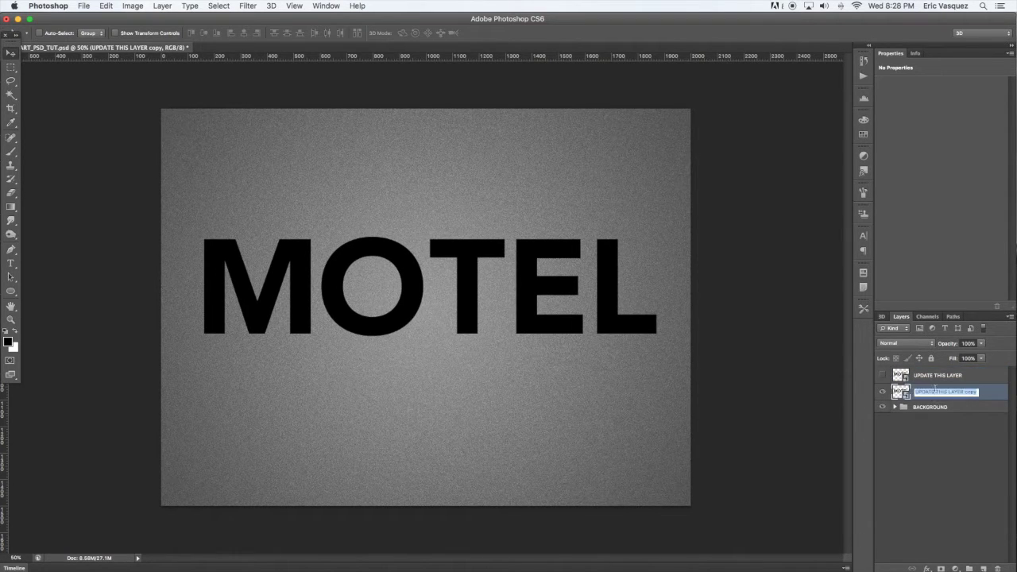
pyautogui.write('MAIN TEXT LAYER')
pyautogui.press('Return')
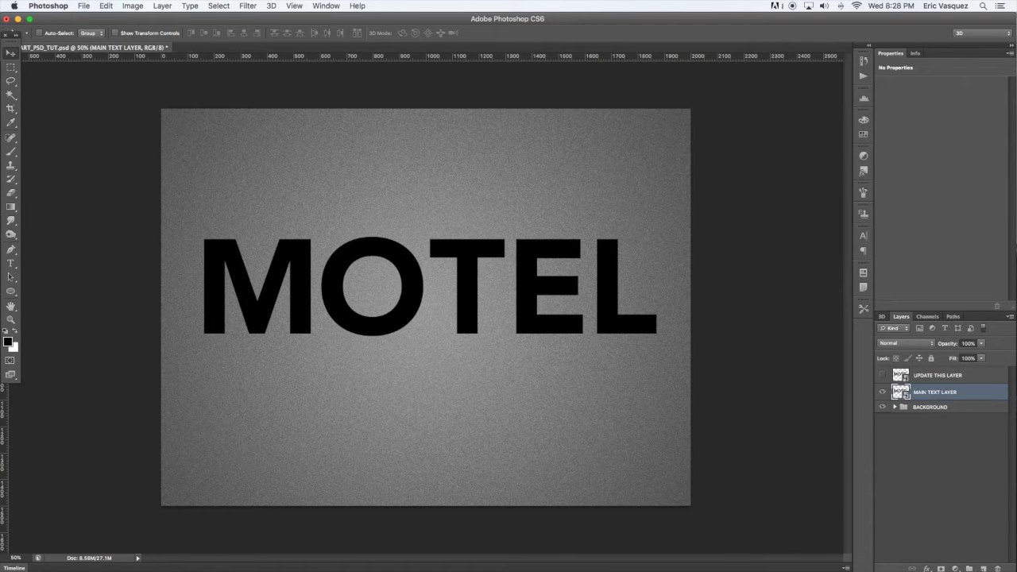
# - Save the document and place a duplicate of MAIN TEXT LAYER directly beneath it
pyautogui.doubleClick(891, 53)
pyautogui.press('super+s')
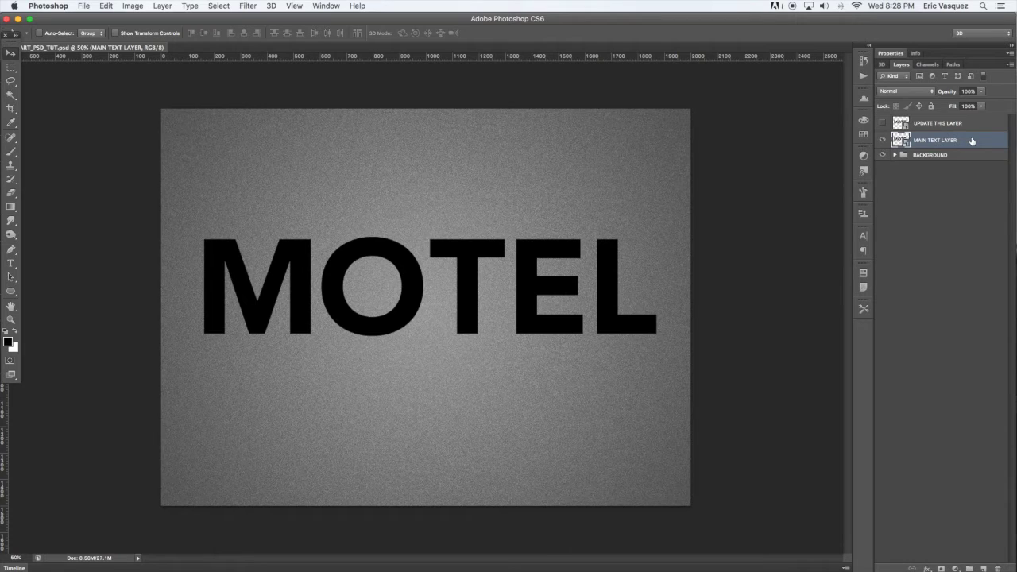
pyautogui.press('super+j')
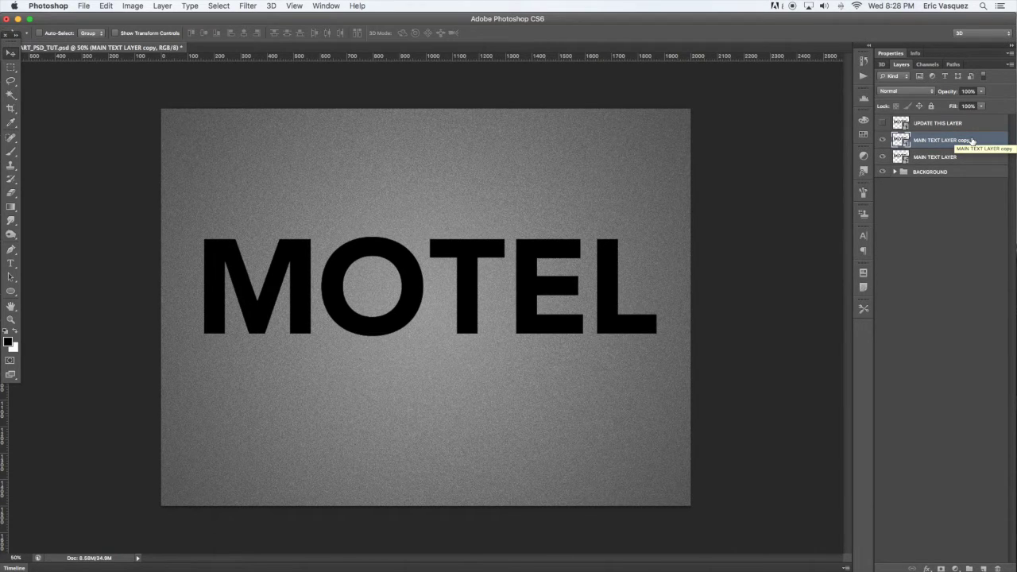
pyautogui.press('super+bracketleft')
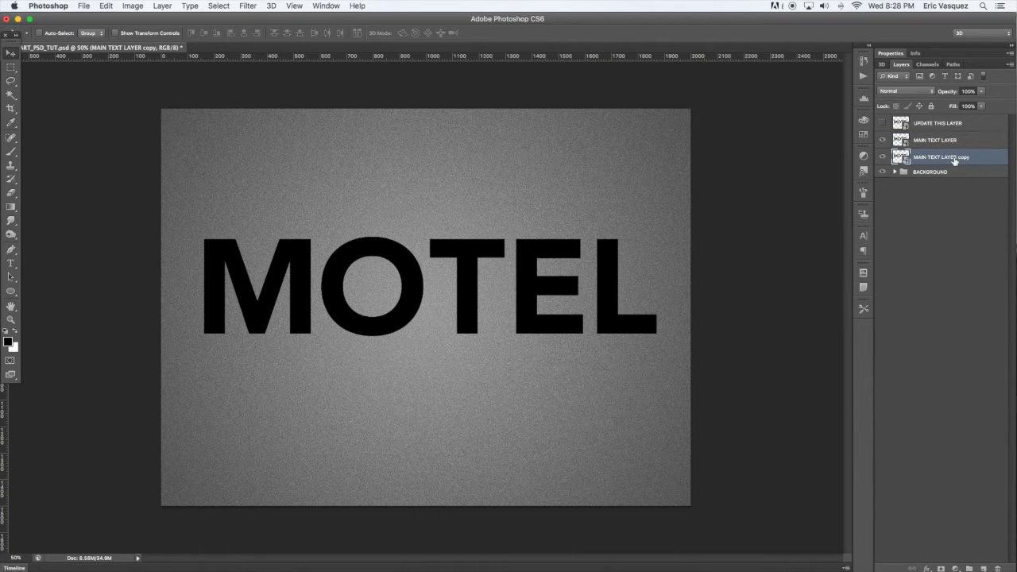
# - Delete the existing action set Set 1
pyautogui.click(863, 77)
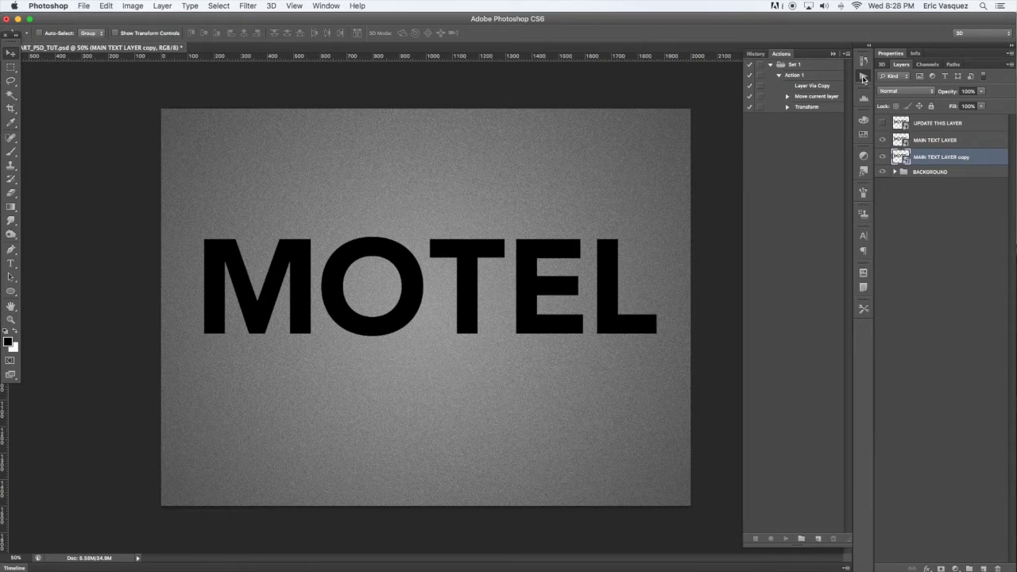
pyautogui.click(778, 75)
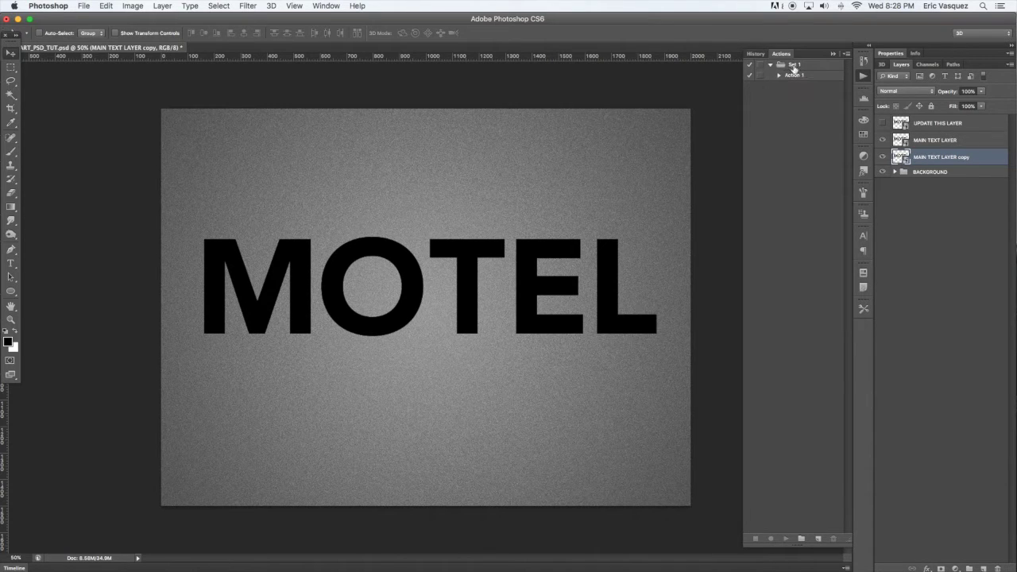
pyautogui.click(800, 67)
pyautogui.click(770, 65)
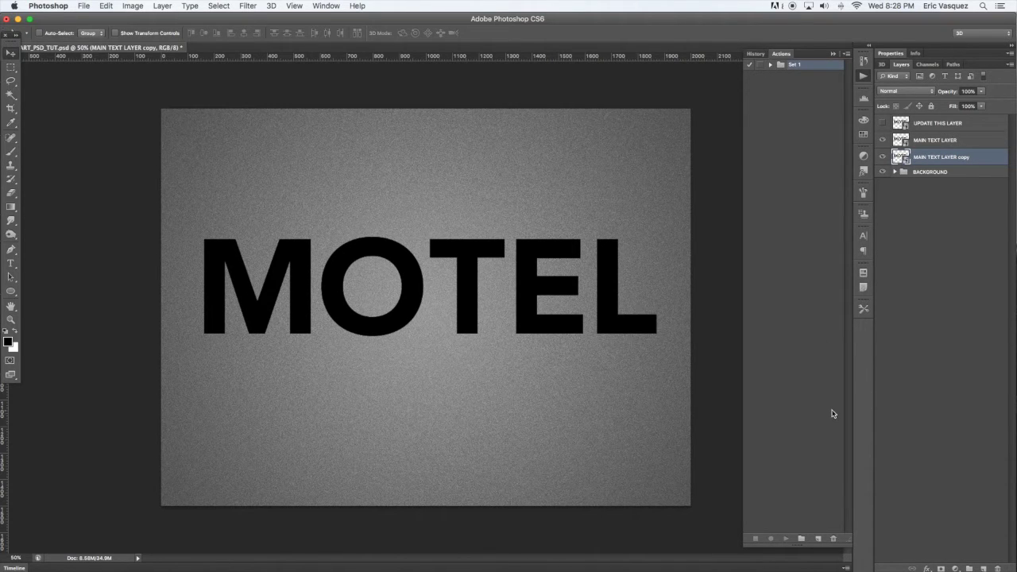
pyautogui.click(832, 537)
pyautogui.click(594, 197)
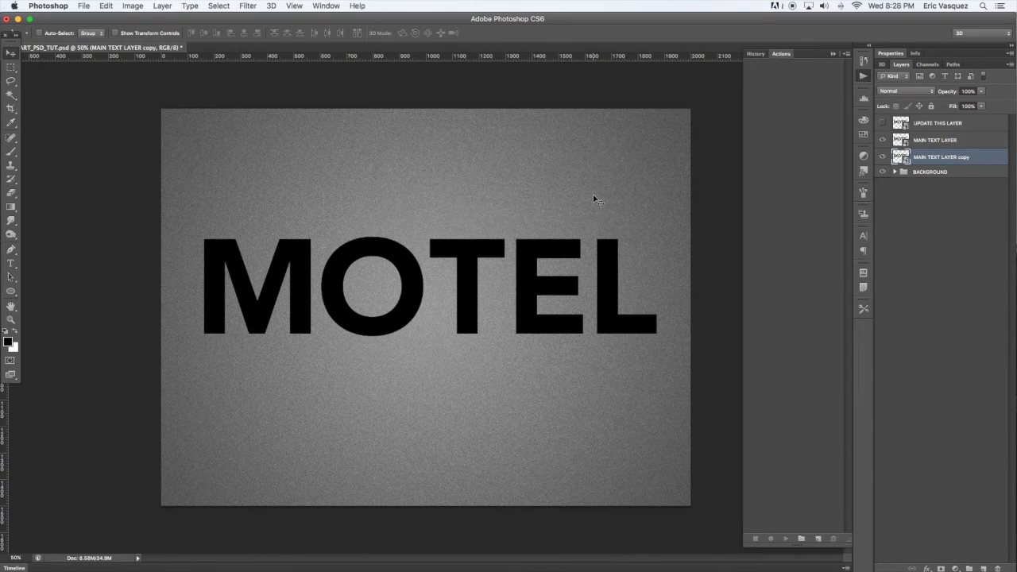
# - Create a new action named EXTRUDE and start recording it
pyautogui.click(816, 539)
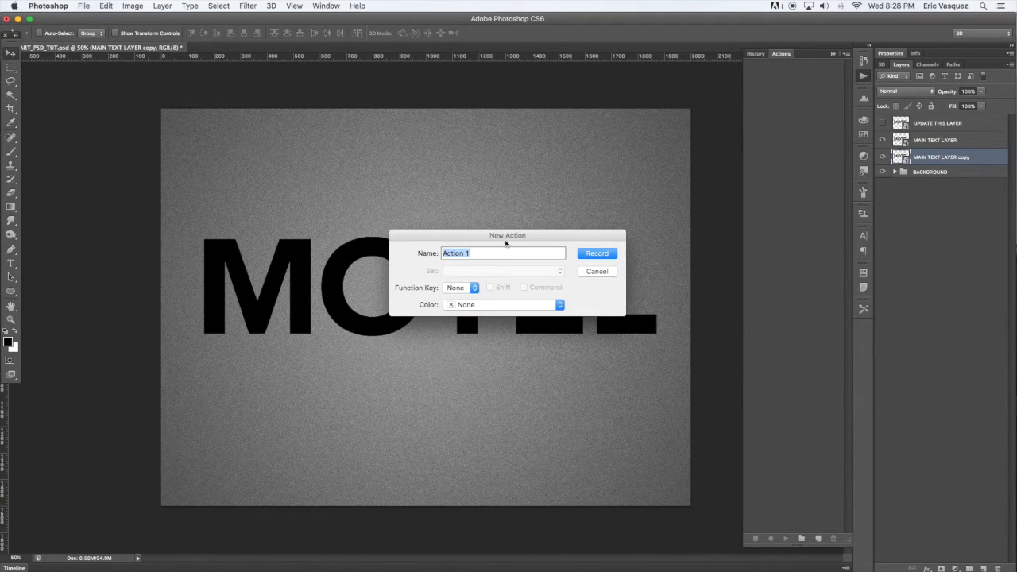
pyautogui.write('EXTRUDE')
pyautogui.click(598, 253)
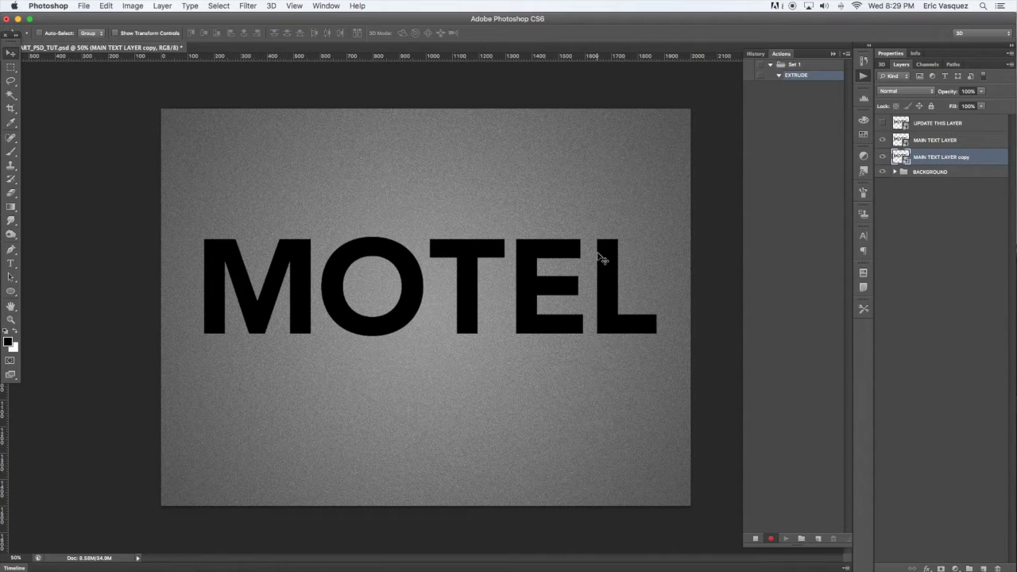
# - Record duplicating the selected text copy, sending the duplicate one layer back, and nudging it one pixel down and one pixel right
pyautogui.press('super+j')
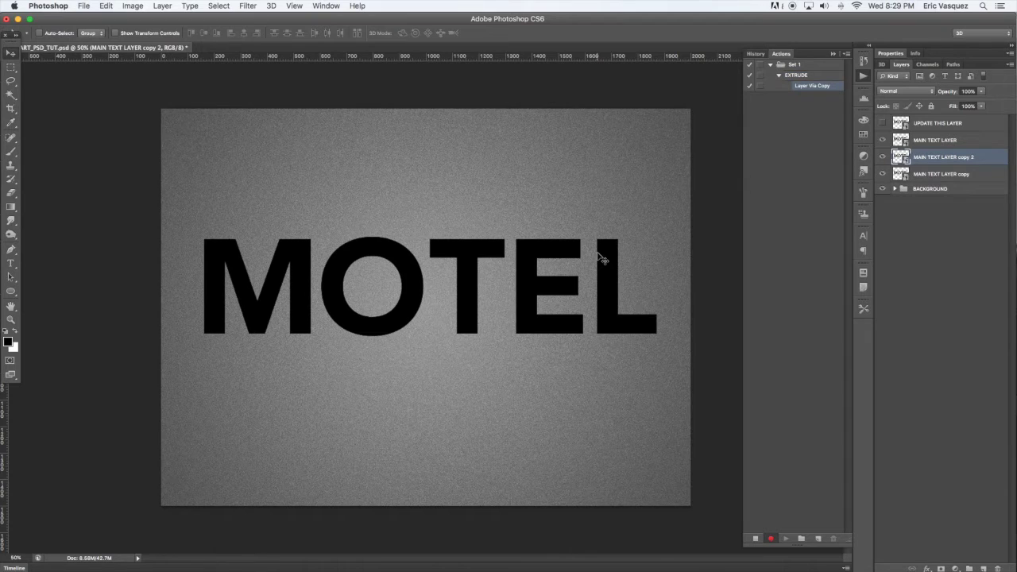
pyautogui.press('super+bracketleft')
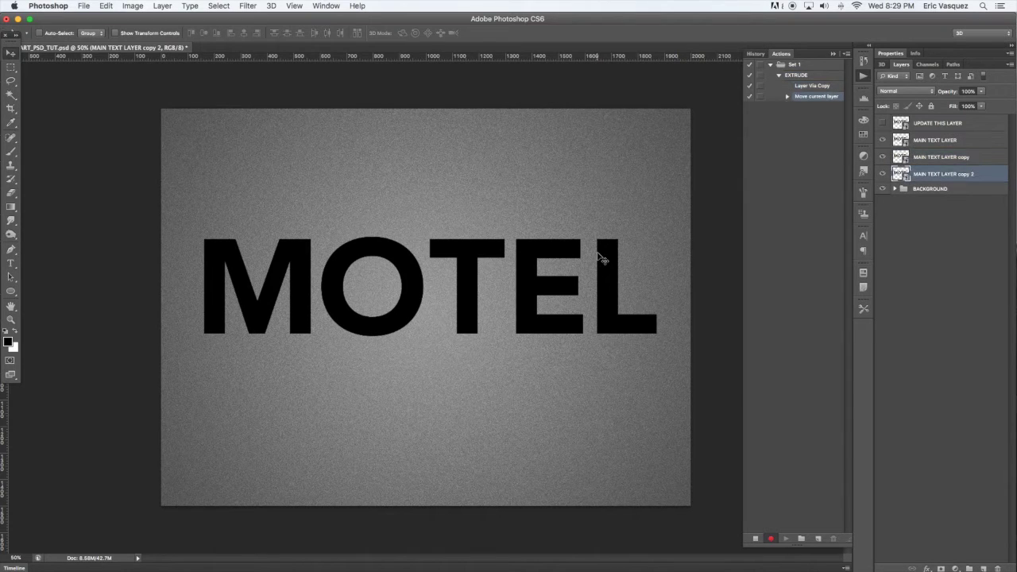
pyautogui.press('Down')
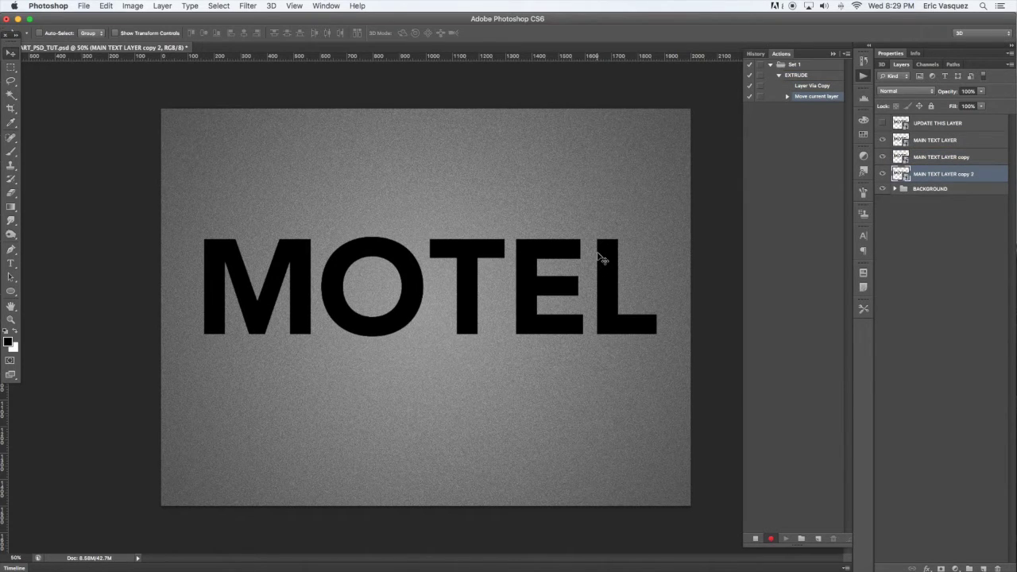
pyautogui.press('Right')
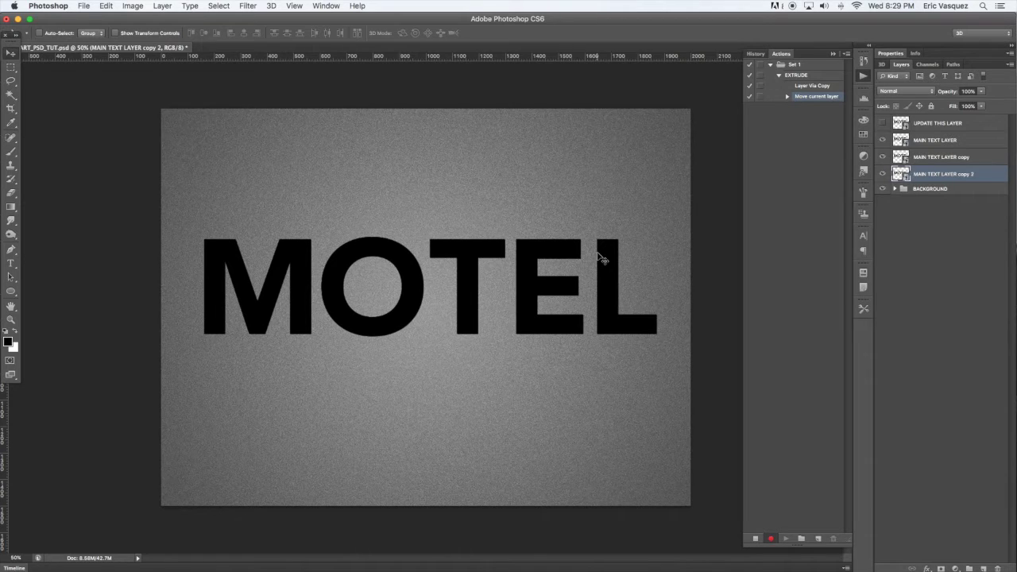
pyautogui.click(755, 539)
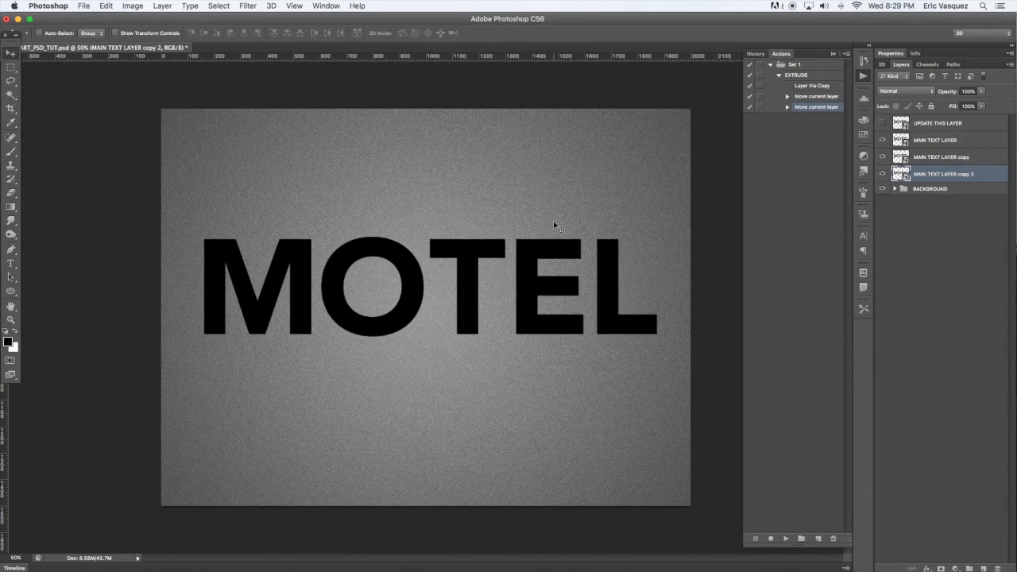
# - Play the EXTRUDE action repeatedly until the extrusion stack reaches MAIN TEXT LAYER copy 24
pyautogui.click(815, 77)
pyautogui.click(779, 75)
pyautogui.click(778, 77)
pyautogui.click(778, 76)
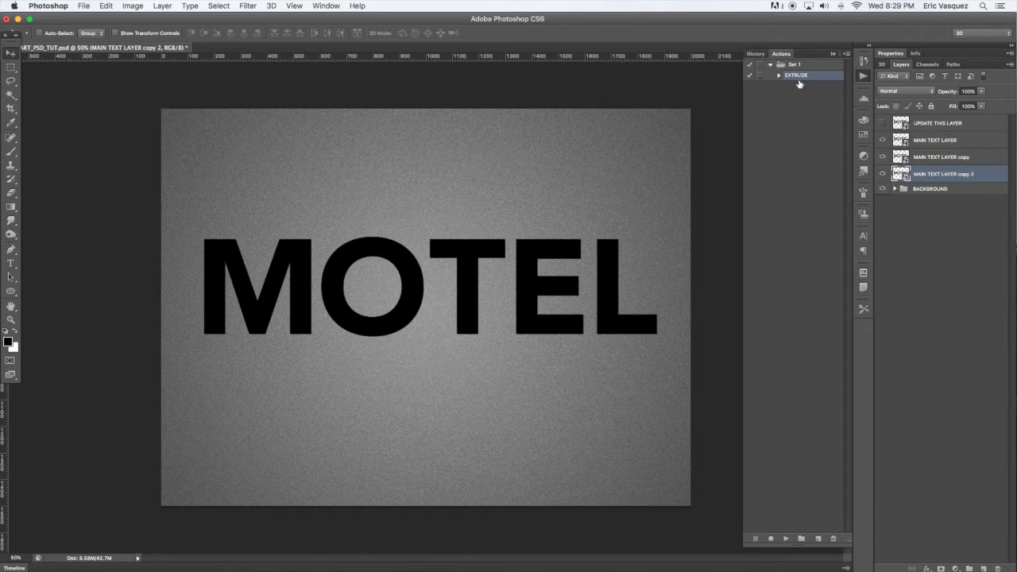
pyautogui.click(785, 539)
pyautogui.click(786, 540)
pyautogui.click(786, 539)
pyautogui.click(785, 540)
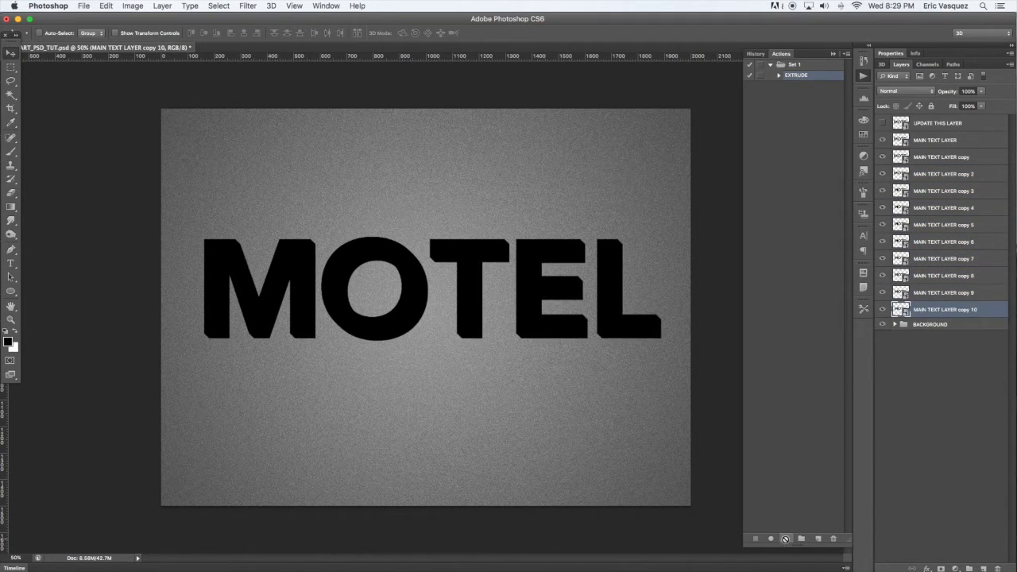
pyautogui.click(786, 540)
pyautogui.click(786, 540)
pyautogui.click(786, 540)
pyautogui.click(786, 539)
pyautogui.click(785, 539)
pyautogui.click(786, 539)
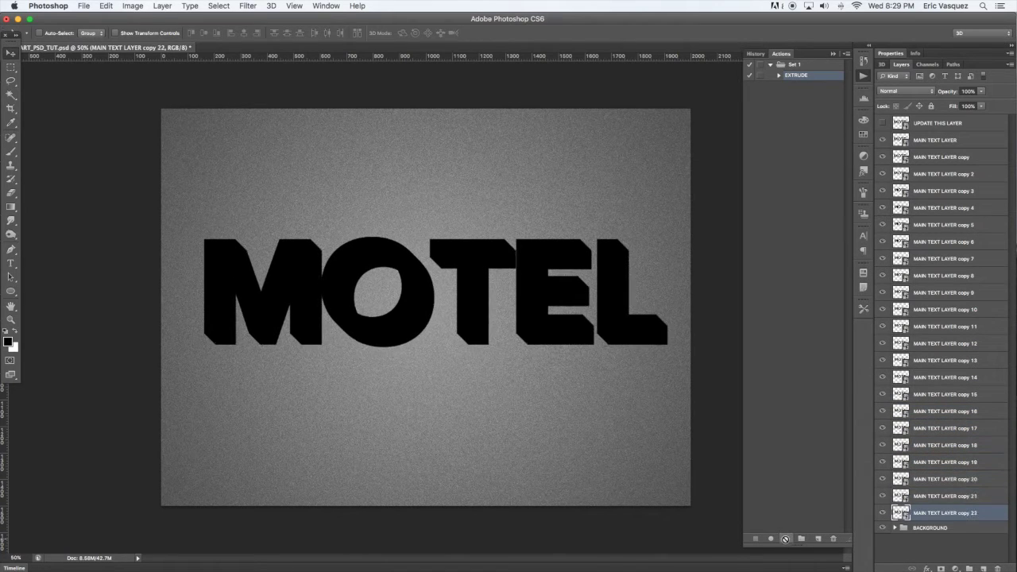
pyautogui.click(786, 539)
pyautogui.click(786, 539)
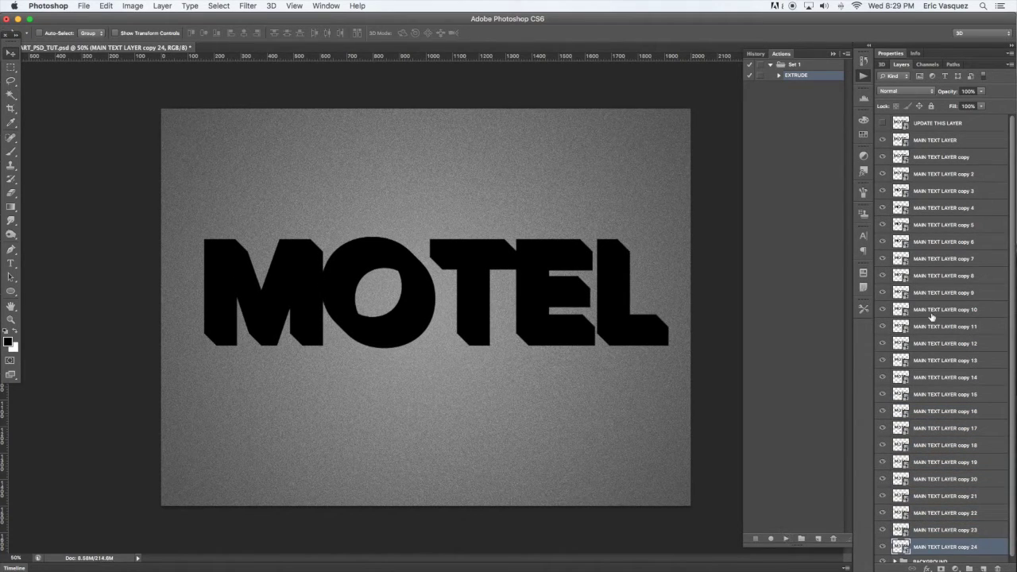
# - Group all the extruded copies, from MAIN TEXT LAYER copy through copy 24, and name the group 3D
pyautogui.moveTo(1012, 313); pyautogui.dragTo(1013, 412)
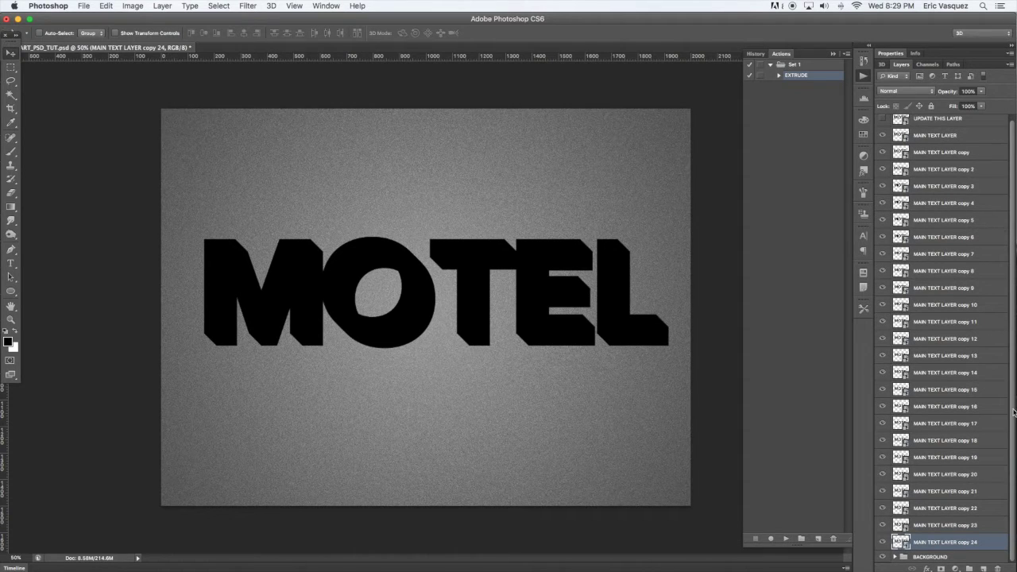
pyautogui.scroll(1, 1004, 370)
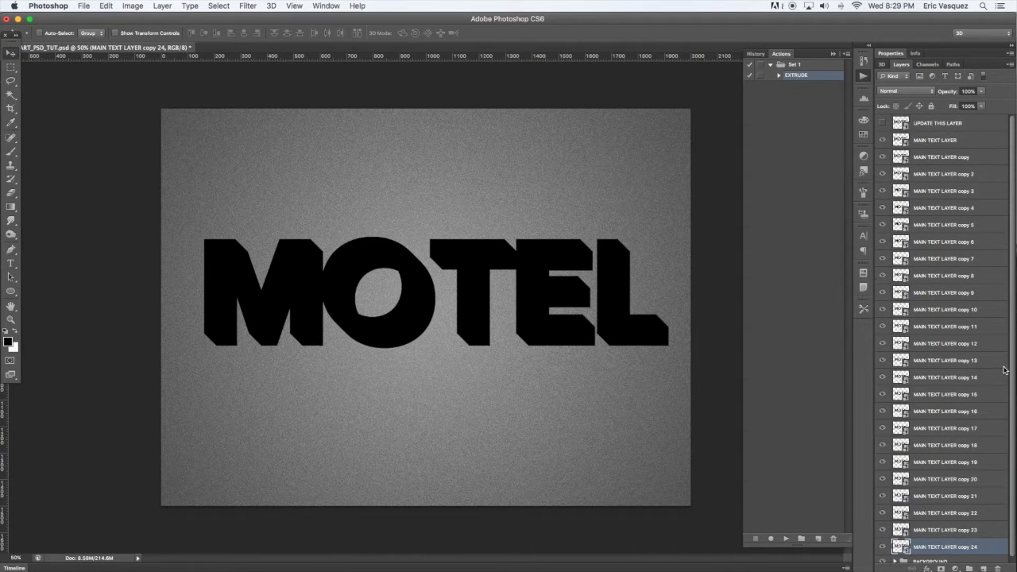
pyautogui.keyDown('shift'); pyautogui.click(966, 159); pyautogui.keyUp('shift')
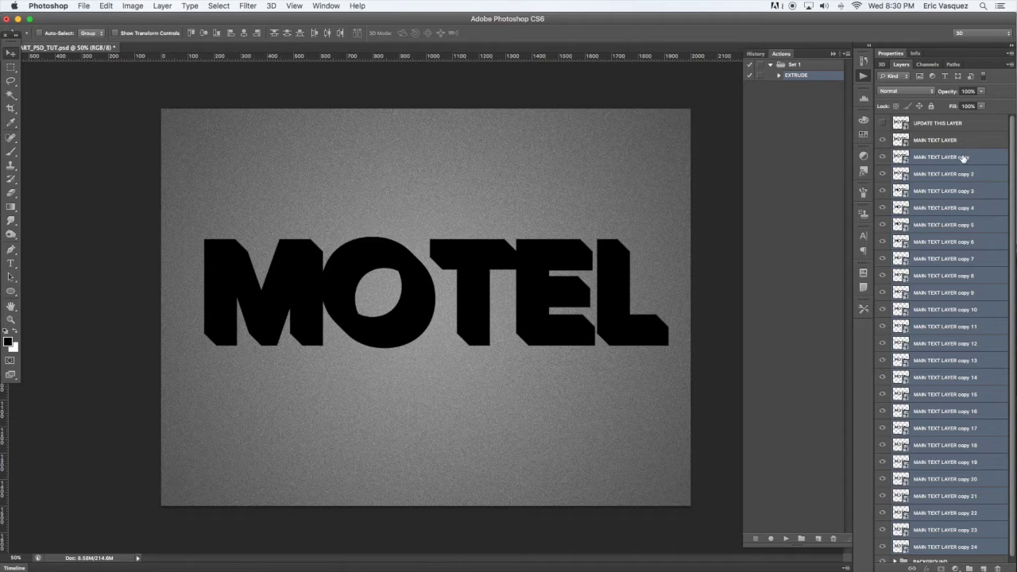
pyautogui.press('super+g')
pyautogui.doubleClick(919, 156)
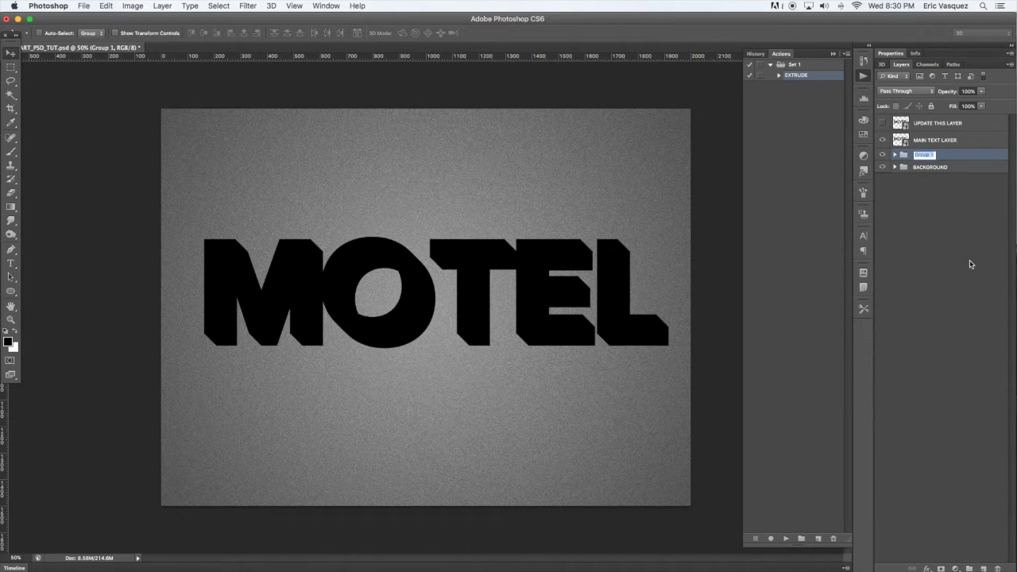
pyautogui.write('3D')
pyautogui.press('Return')
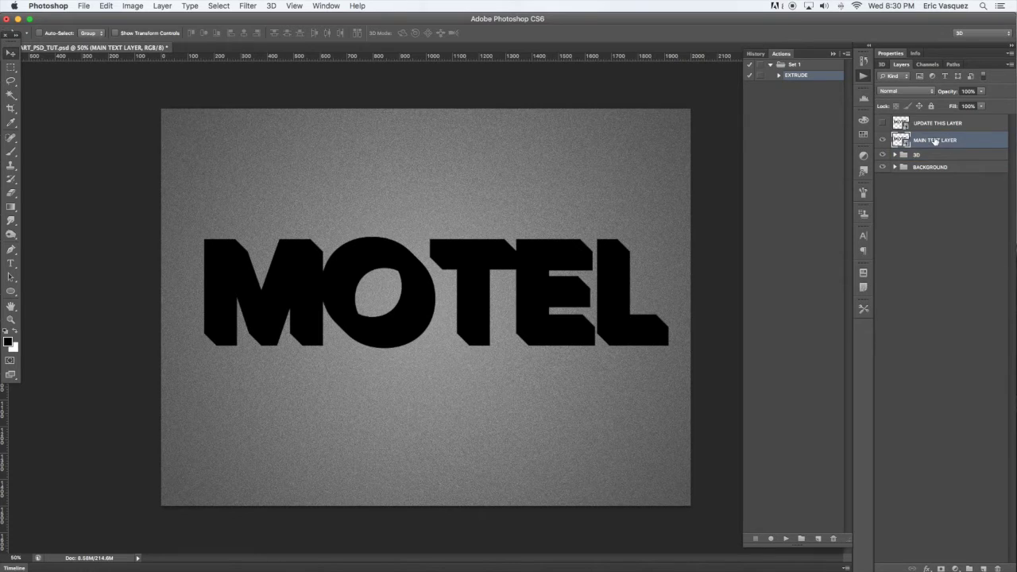
# - Place MAIN TEXT LAYER in its own group, also named MAIN TEXT LAYER, and save the document
pyautogui.doubleClick(935, 140)
pyautogui.click(984, 147)
pyautogui.press('super+g')
pyautogui.doubleClick(924, 137)
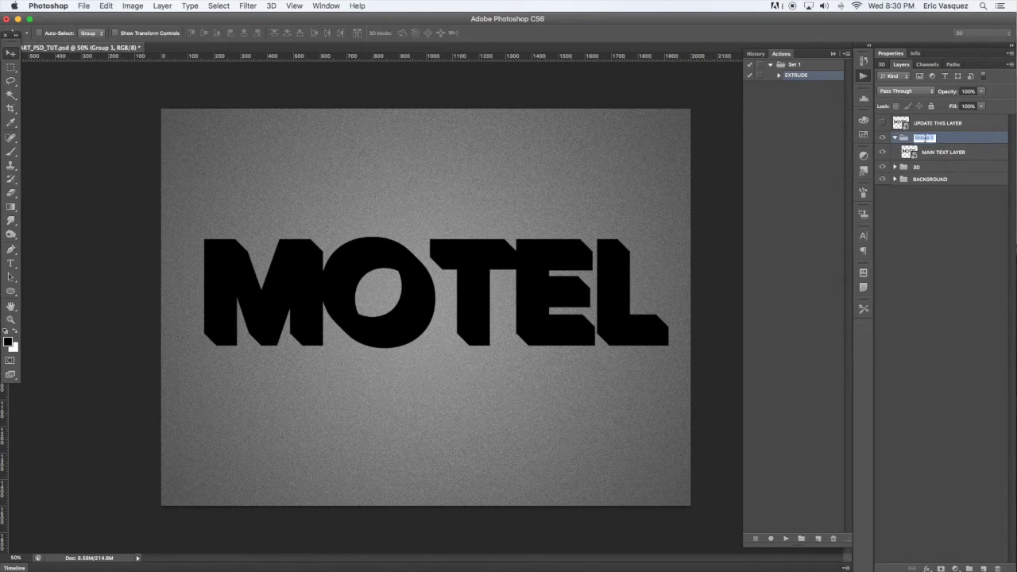
pyautogui.press('super+v')
pyautogui.press('Return')
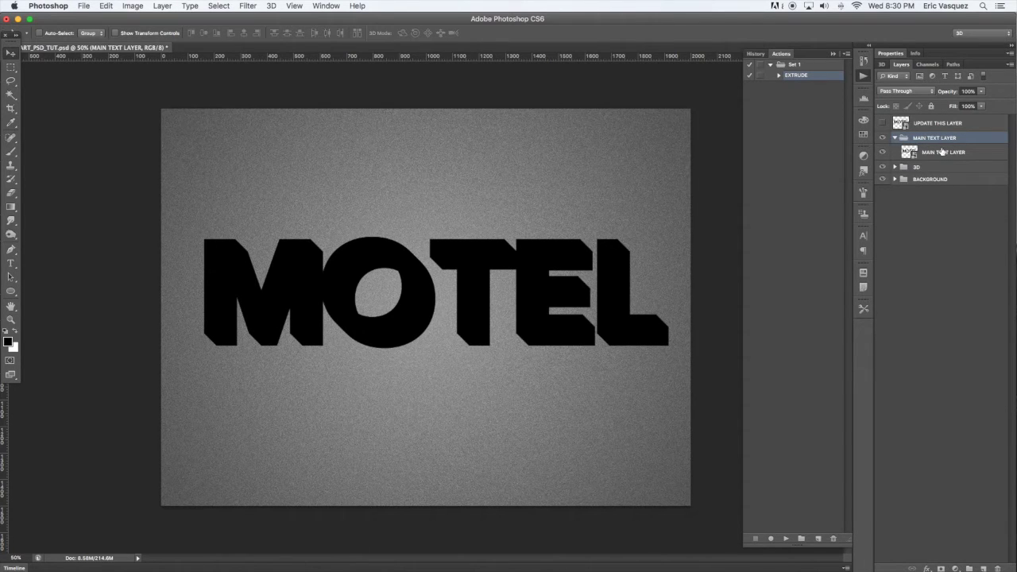
pyautogui.click(895, 138)
pyautogui.press('super+s')
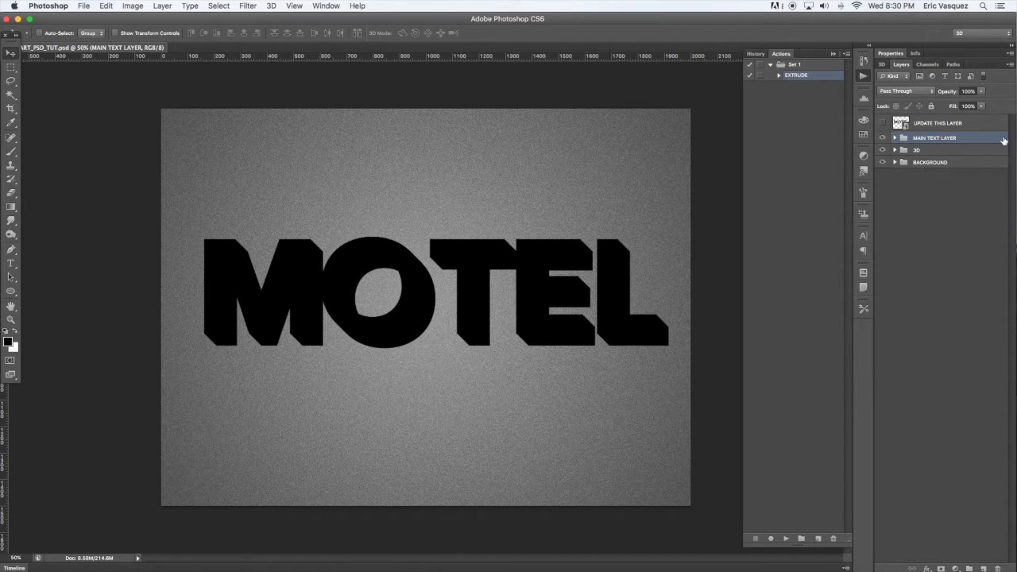
# - Set the fill of the MAIN TEXT LAYER smart object inside its group to 0%, checking it with the 3D group hidden
pyautogui.click(895, 139)
pyautogui.click(949, 154)
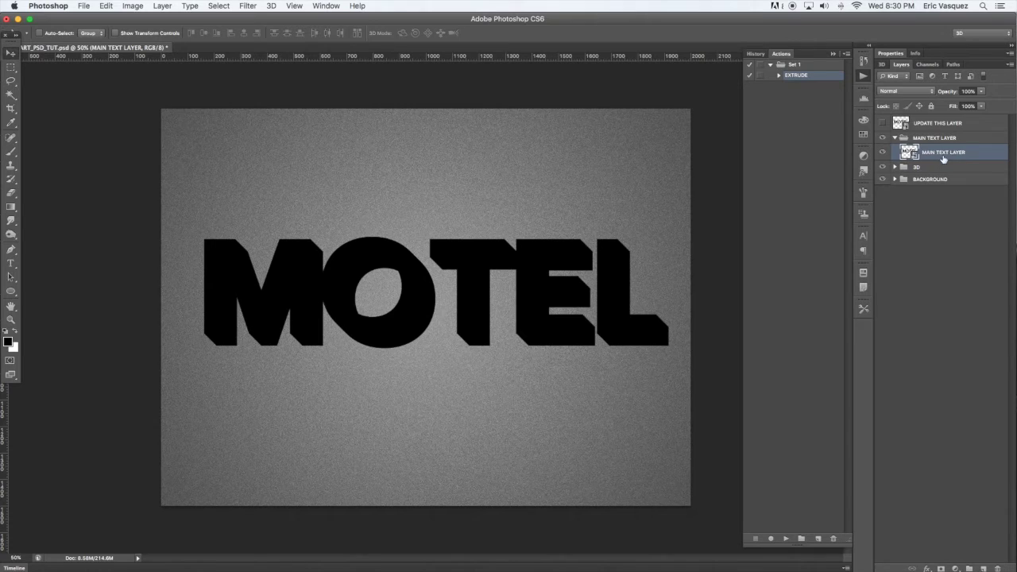
pyautogui.click(982, 108)
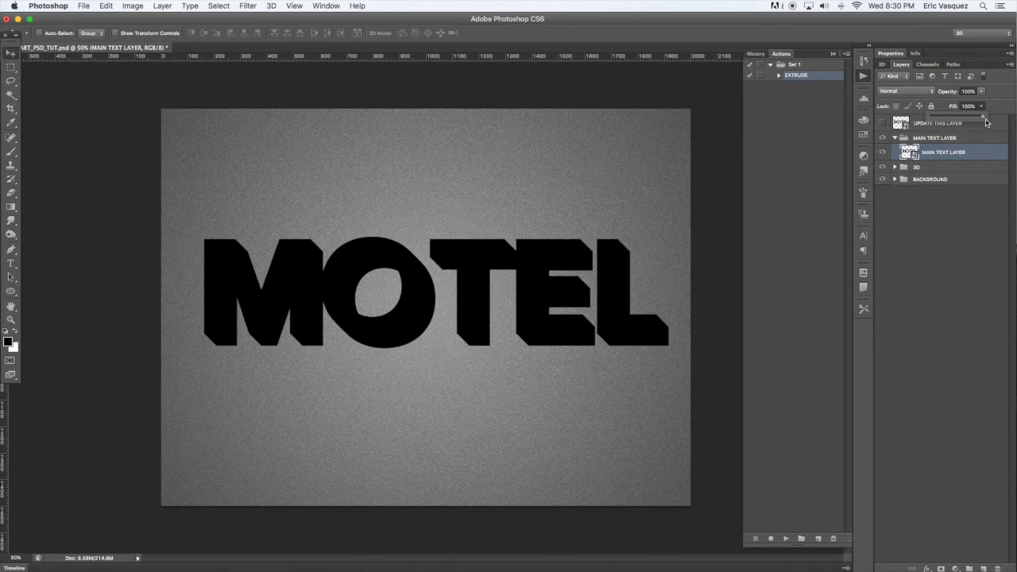
pyautogui.moveTo(983, 119); pyautogui.dragTo(903, 120)
pyautogui.click(883, 167)
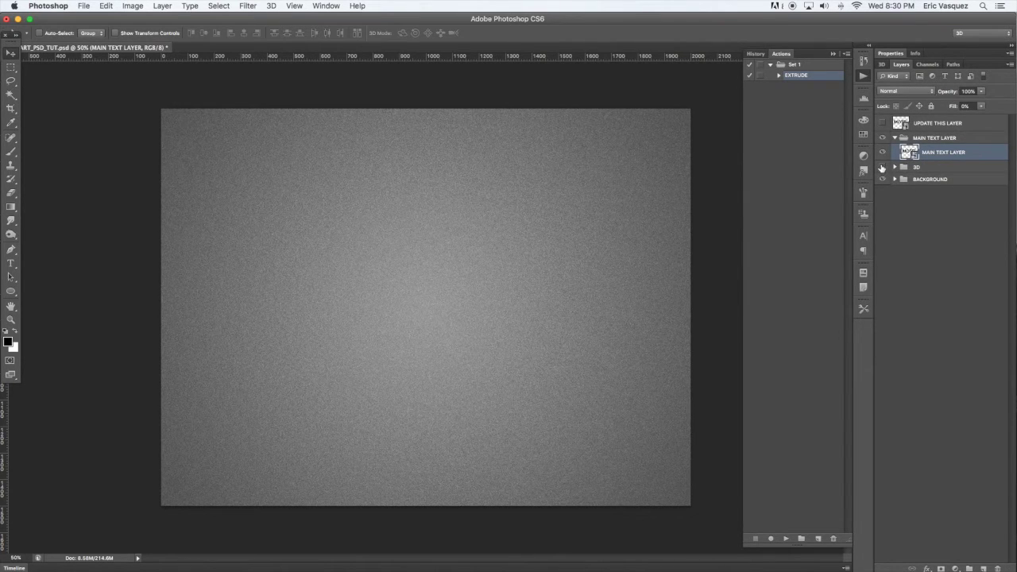
pyautogui.click(882, 168)
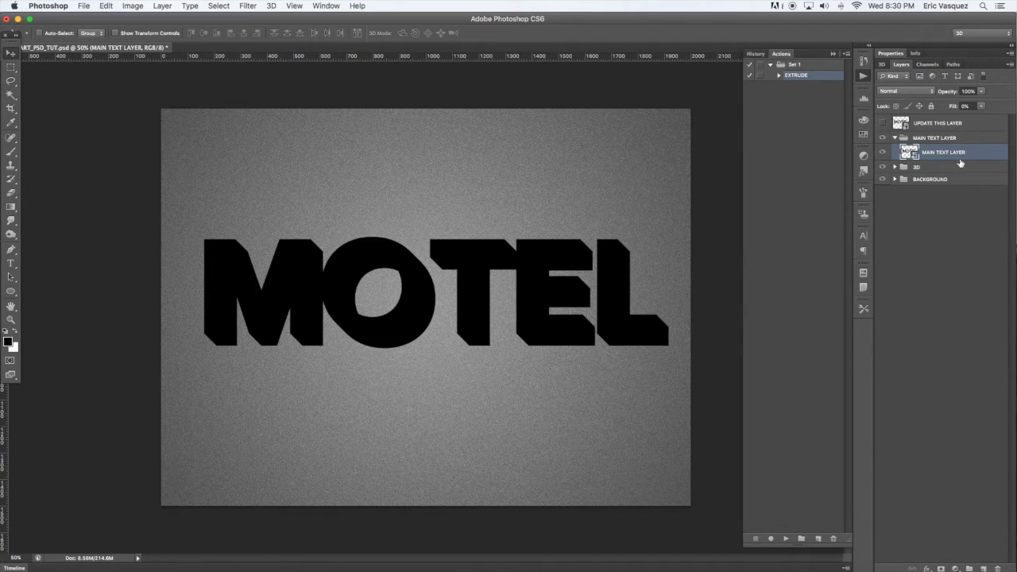
# - Add a Color Overlay in white (ffffff) to the MAIN TEXT LAYER smart object
pyautogui.doubleClick(1000, 154)
pyautogui.moveTo(895, 105); pyautogui.dragTo(728, 102)
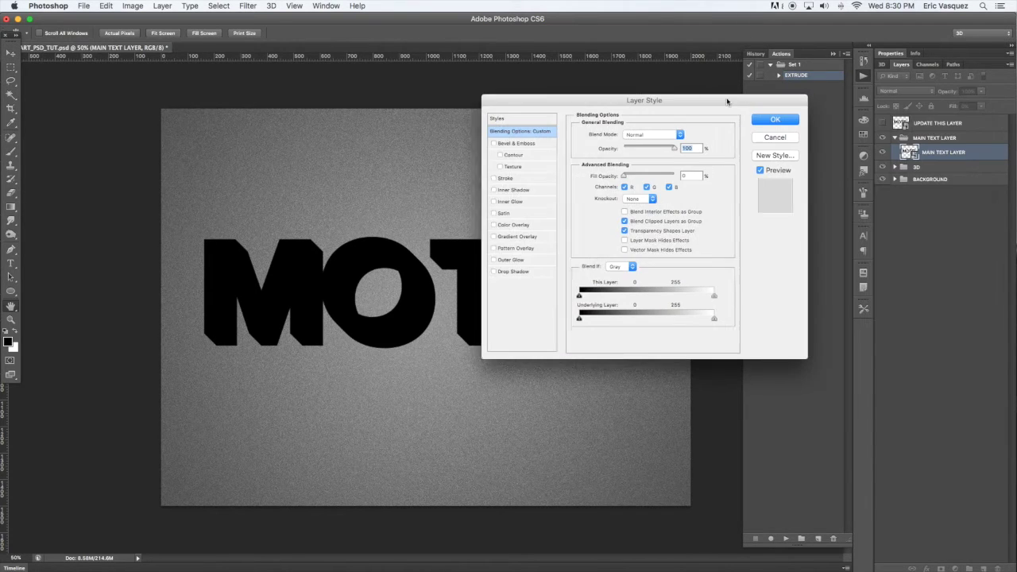
pyautogui.click(506, 226)
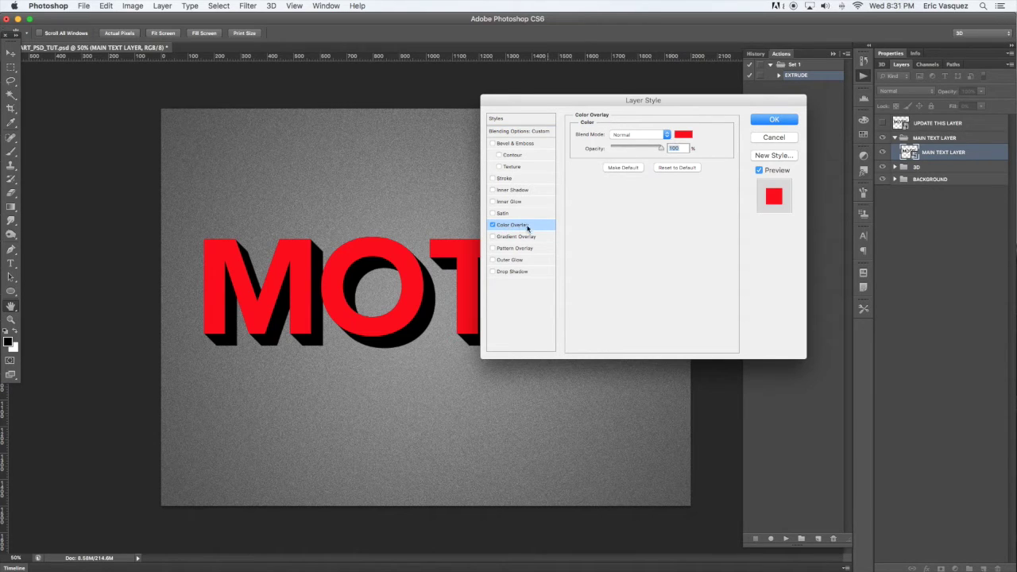
pyautogui.click(681, 135)
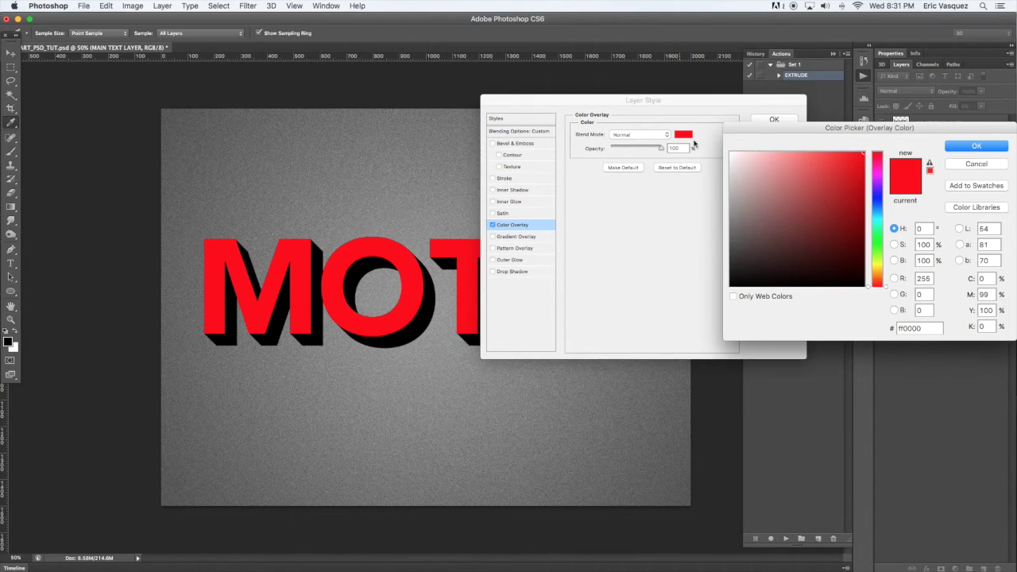
pyautogui.moveTo(754, 167); pyautogui.dragTo(719, 147)
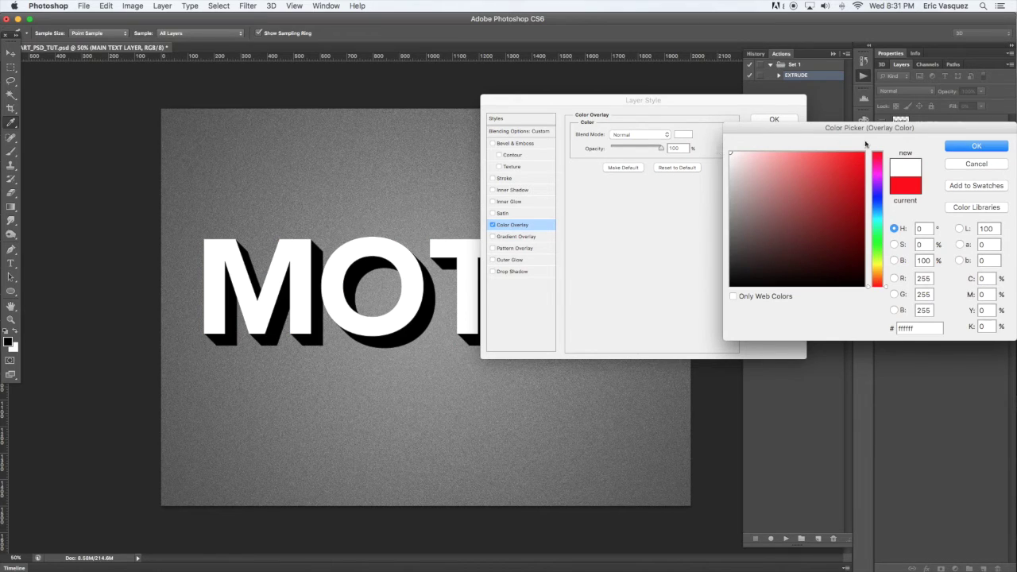
pyautogui.click(976, 145)
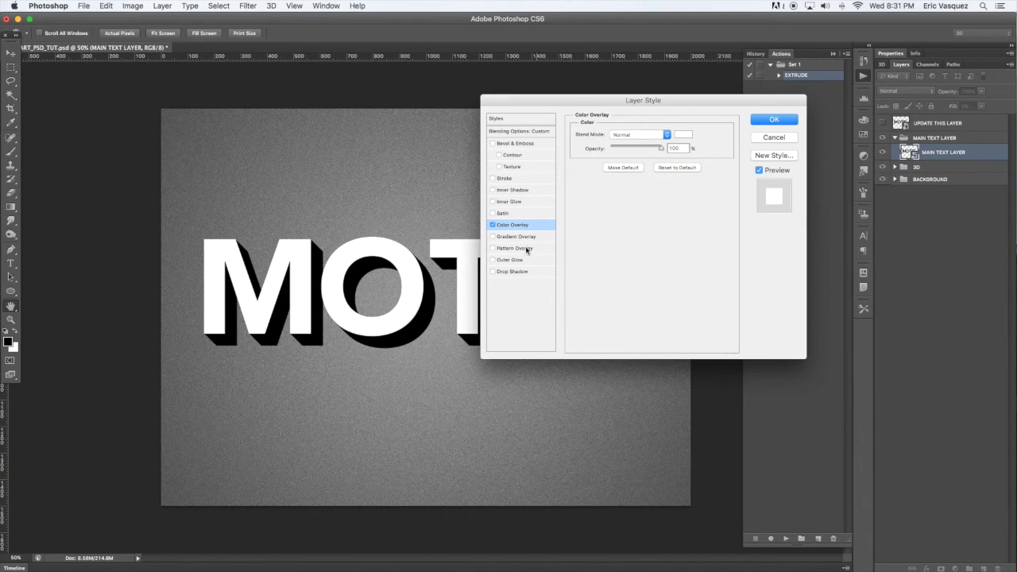
# - Enable a Pattern Overlay on the text layer and choose the black-and-white diagonal stripe pattern
pyautogui.click(508, 248)
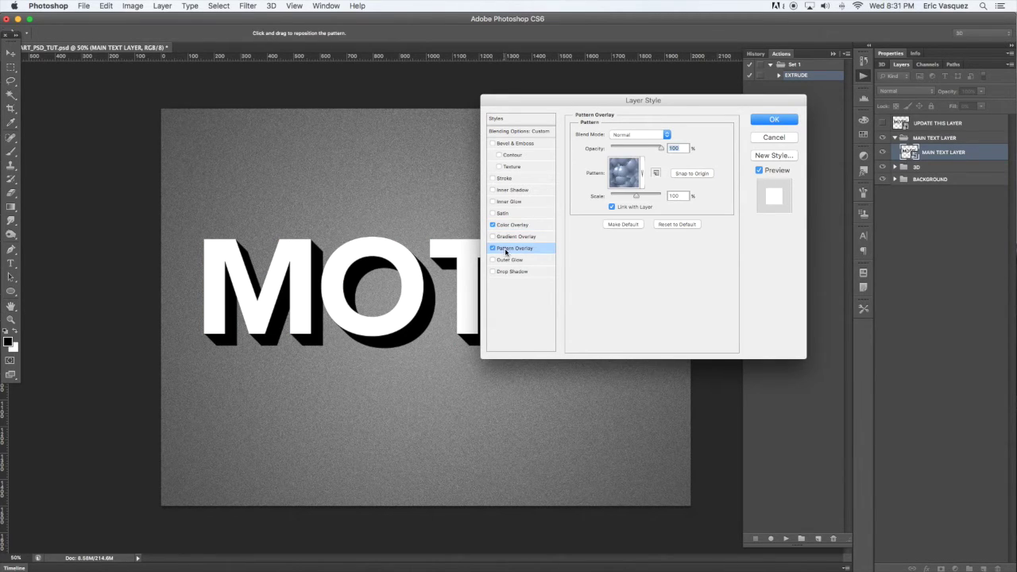
pyautogui.click(644, 174)
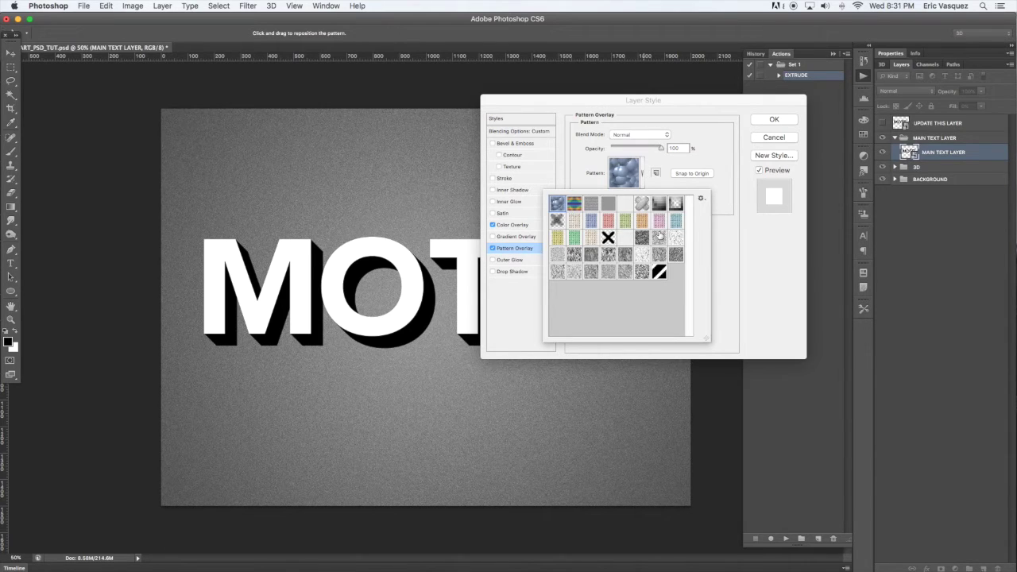
pyautogui.click(659, 274)
pyautogui.click(734, 254)
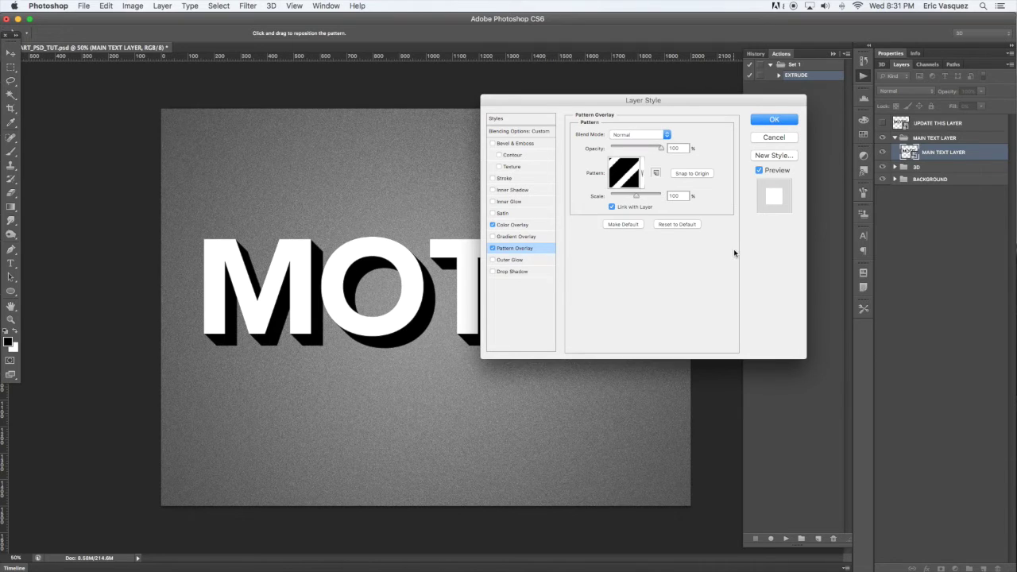
pyautogui.click(640, 137)
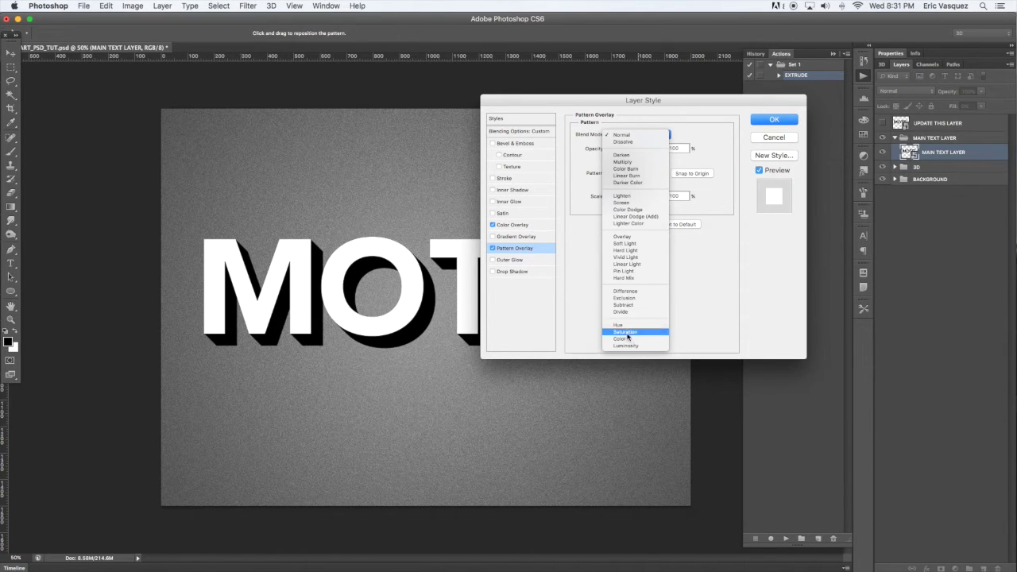
pyautogui.click(623, 304)
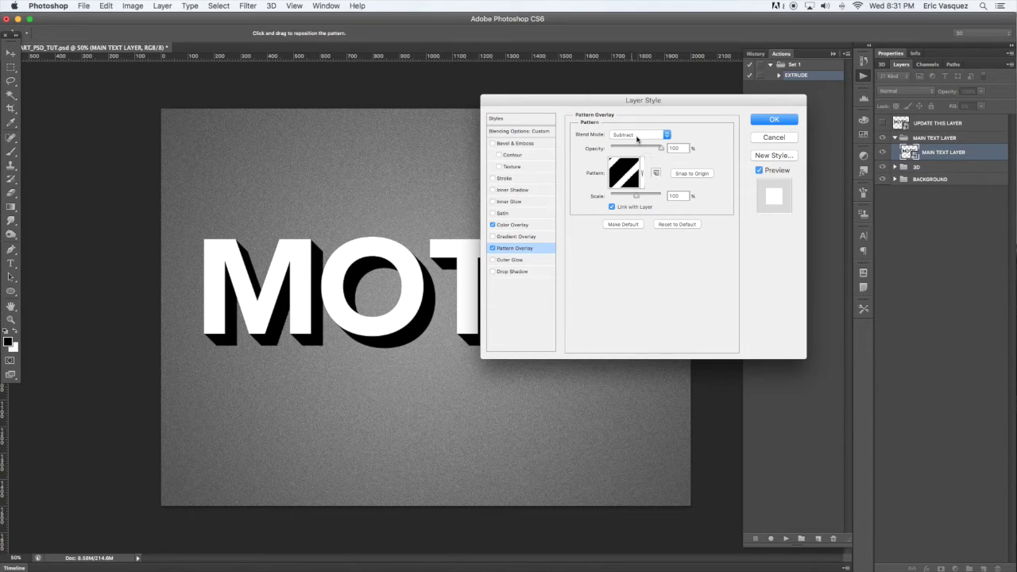
pyautogui.moveTo(636, 196); pyautogui.dragTo(632, 195)
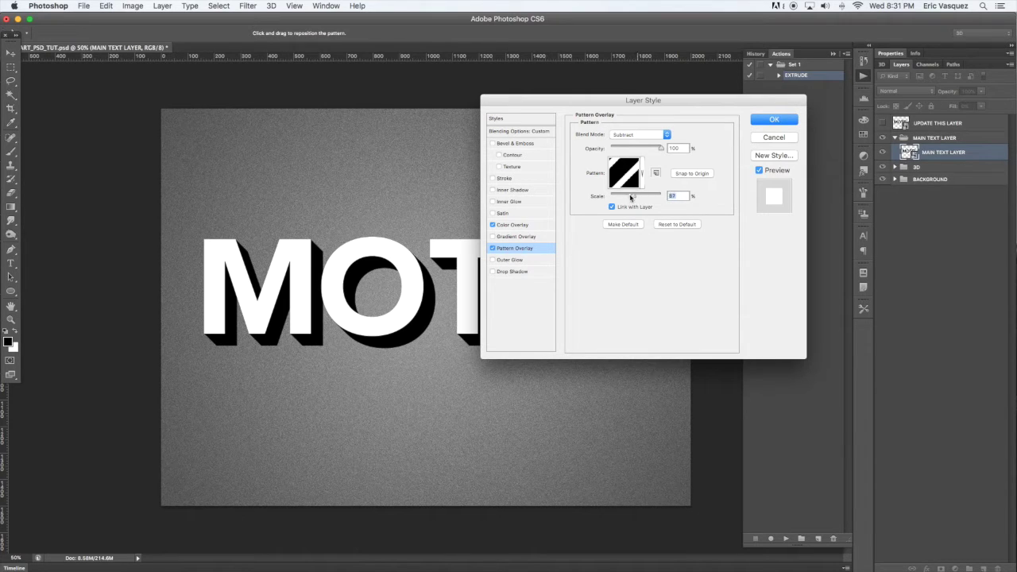
pyautogui.click(630, 135)
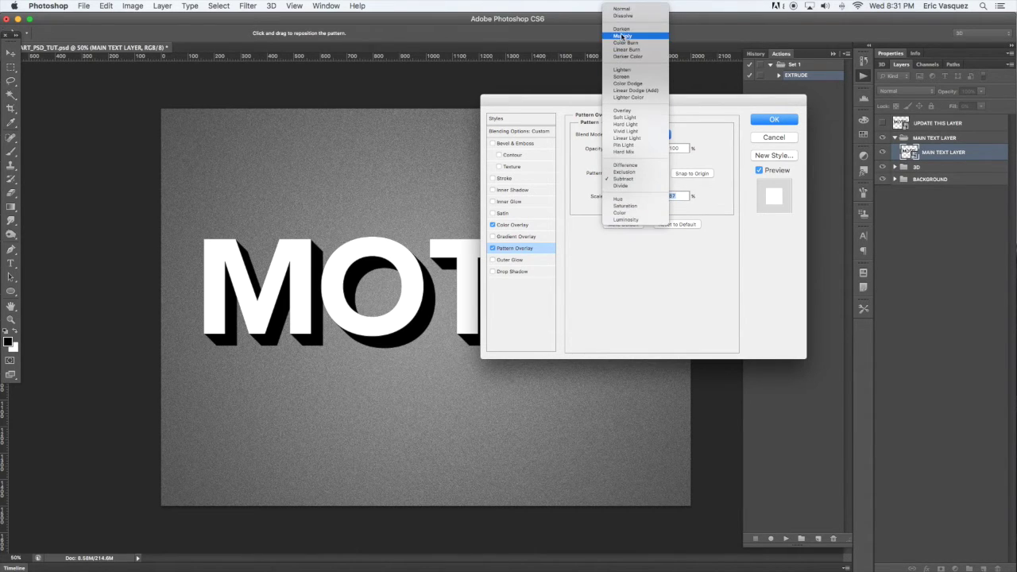
pyautogui.click(622, 36)
pyautogui.click(516, 225)
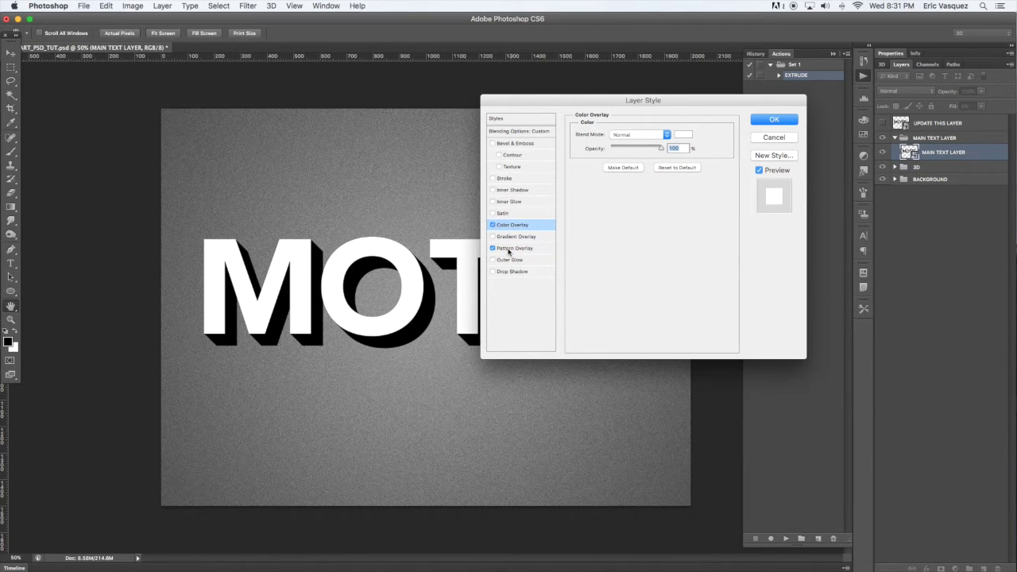
pyautogui.click(493, 226)
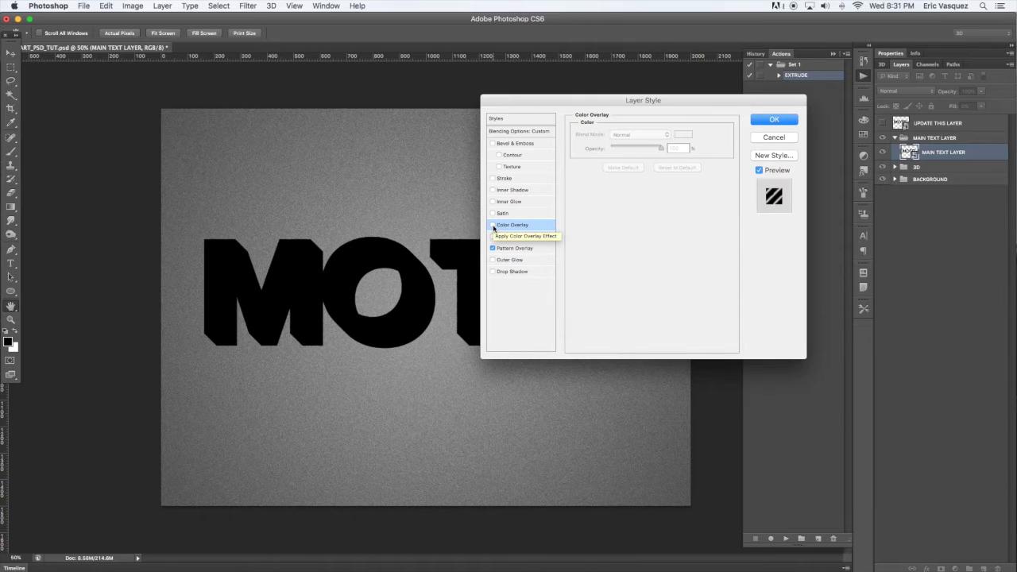
pyautogui.click(773, 139)
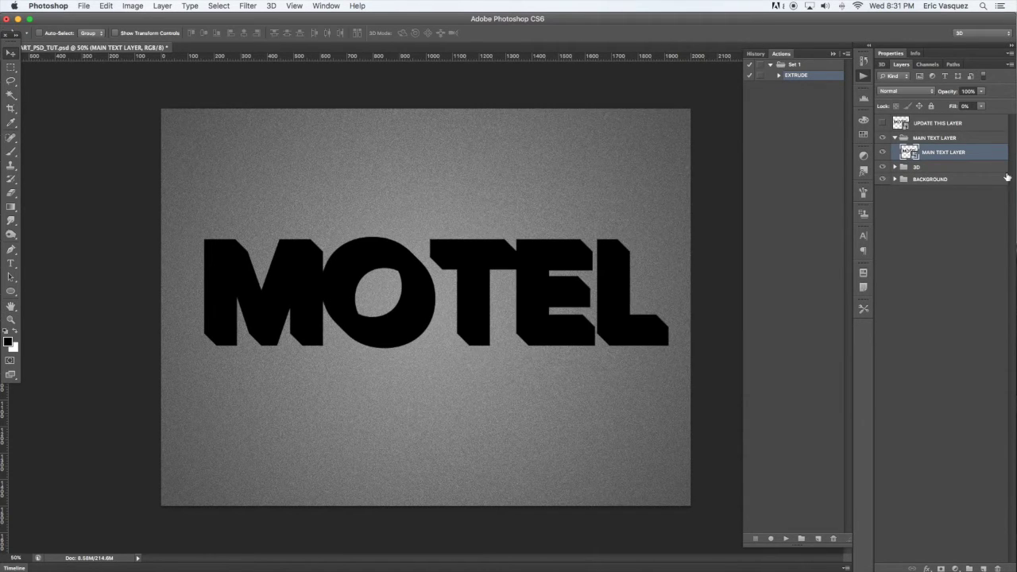
# - Recolor the MOTEL text inside the smart object to white, save and close it, and check the layers in the 3D group
pyautogui.doubleClick(914, 155)
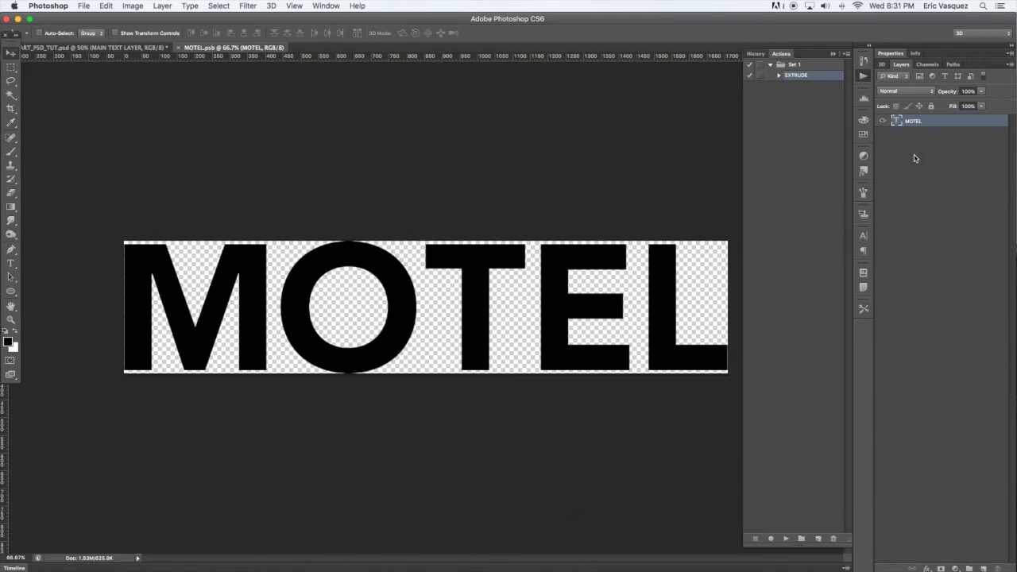
pyautogui.press('t')
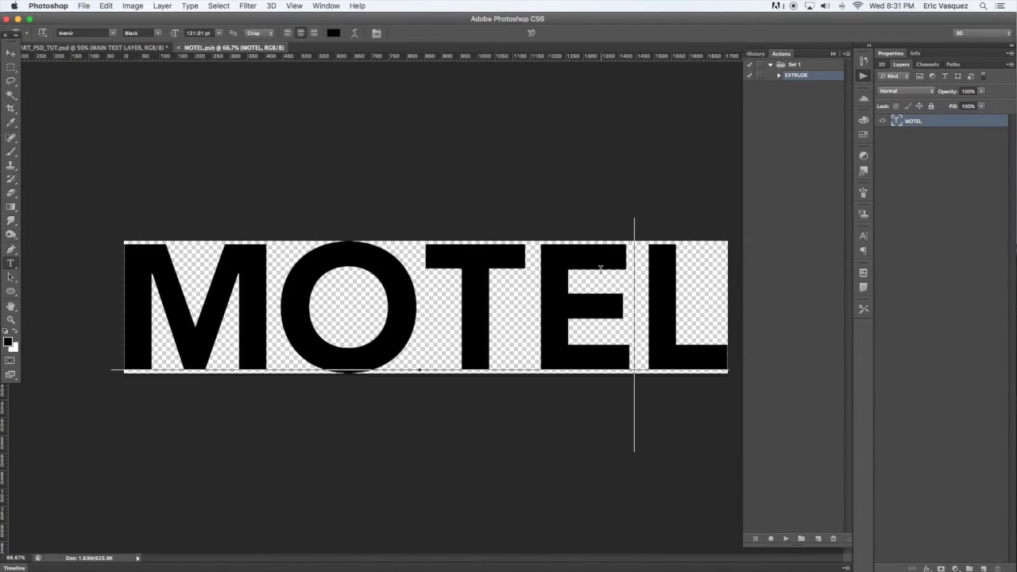
pyautogui.click(554, 268)
pyautogui.press('super+a')
pyautogui.click(215, 321)
pyautogui.press('super+a')
pyautogui.click(15, 333)
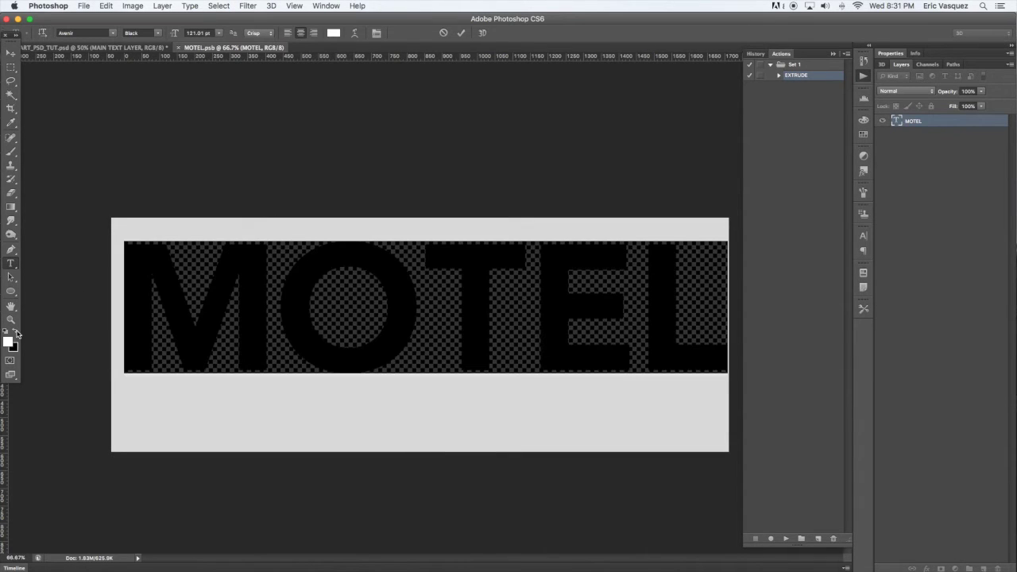
pyautogui.click(11, 52)
pyautogui.press('super+s')
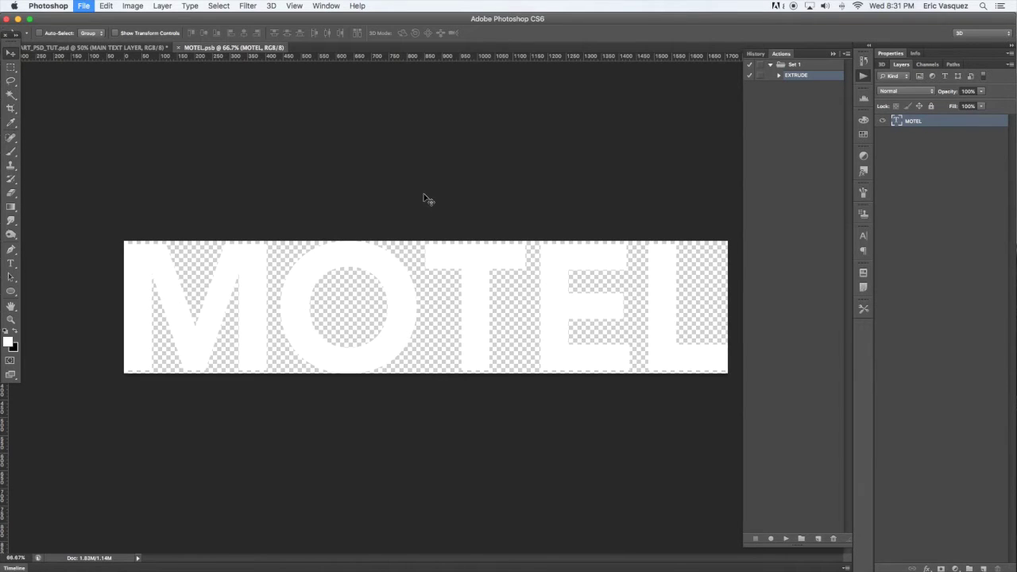
pyautogui.press('super+w')
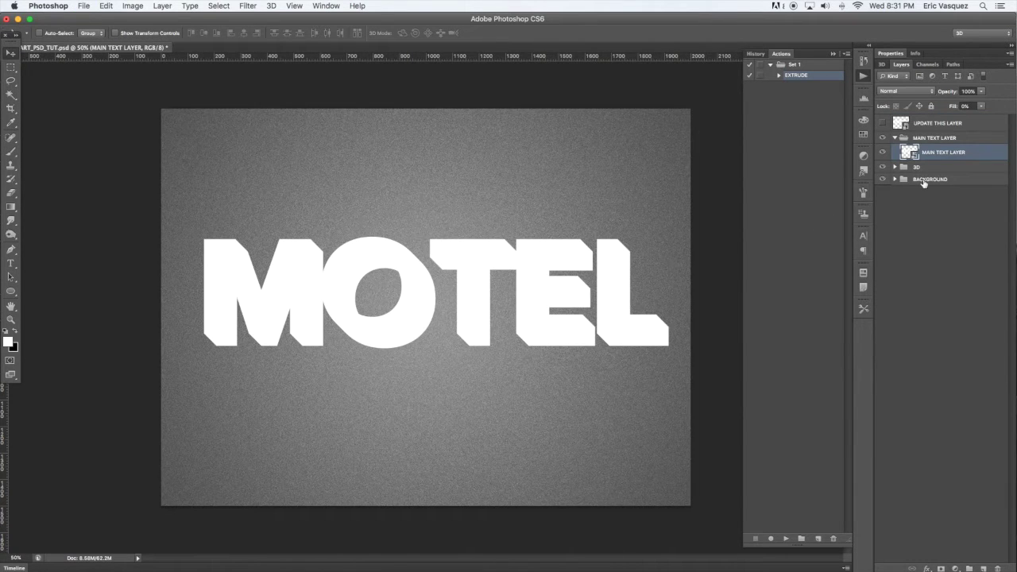
pyautogui.click(894, 167)
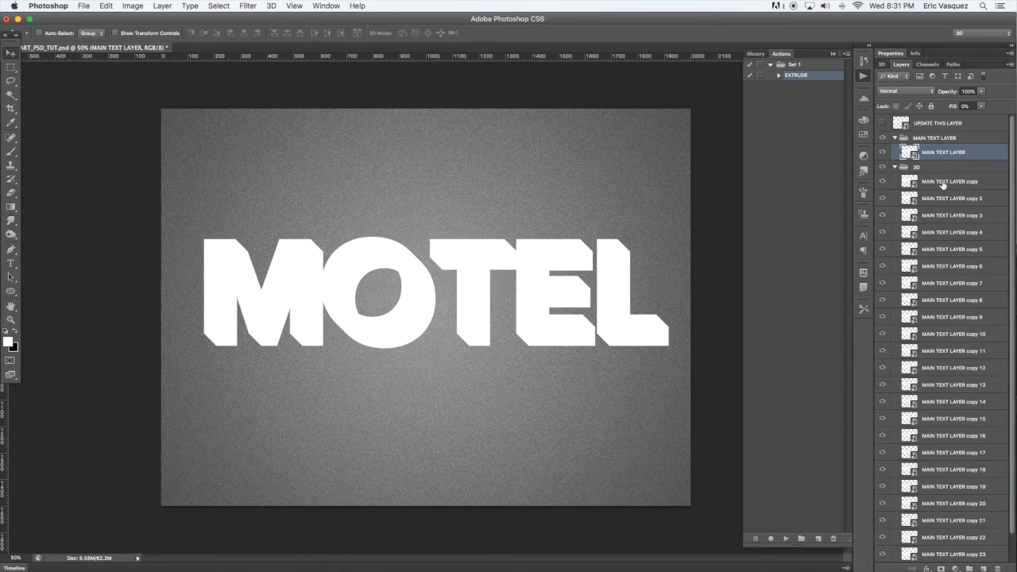
pyautogui.click(895, 167)
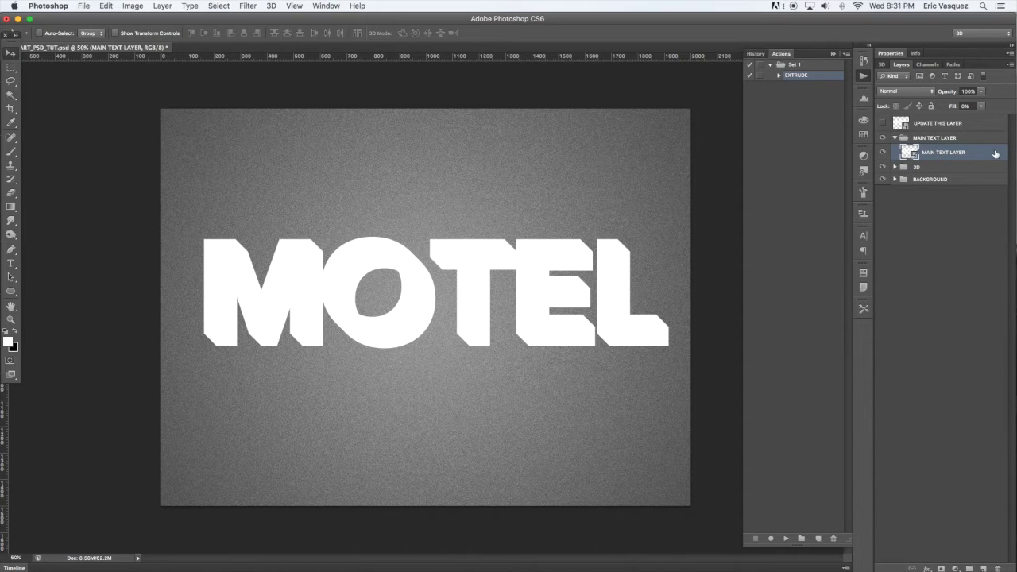
# - Add a Pattern Overlay with the black-and-white diagonal stripe pattern to the MAIN TEXT LAYER smart object
pyautogui.doubleClick(1002, 153)
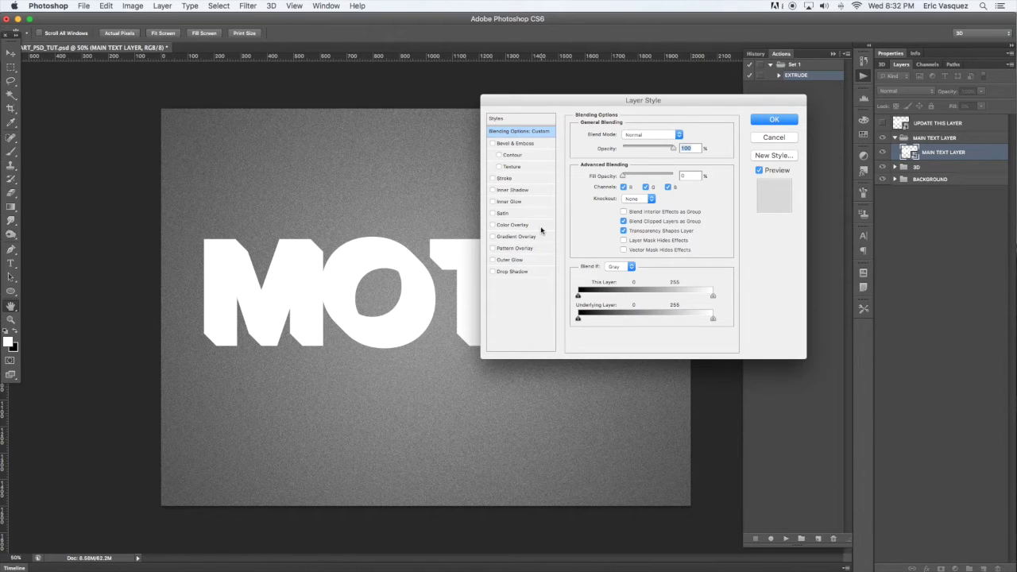
pyautogui.click(509, 249)
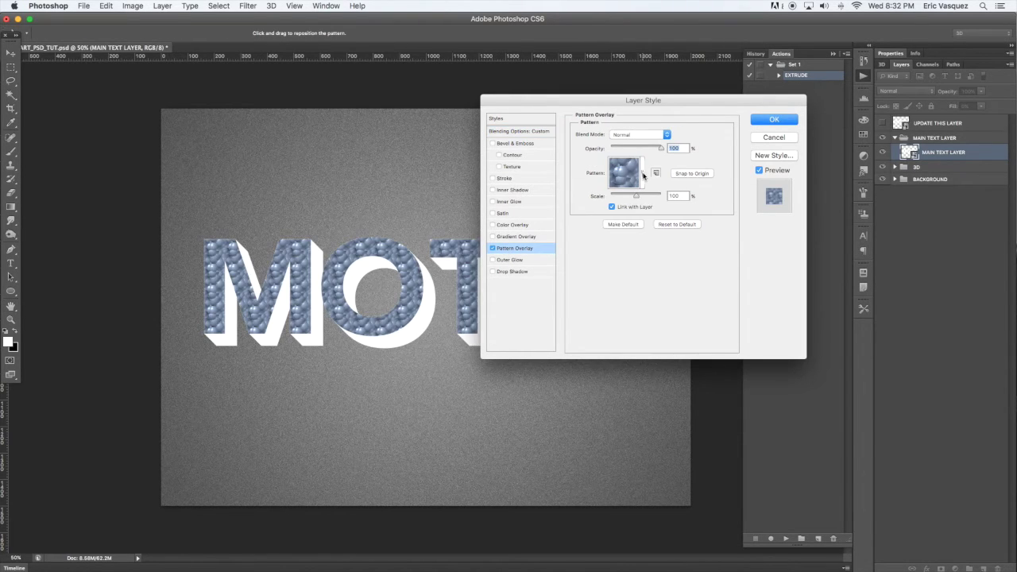
pyautogui.click(642, 174)
pyautogui.click(659, 273)
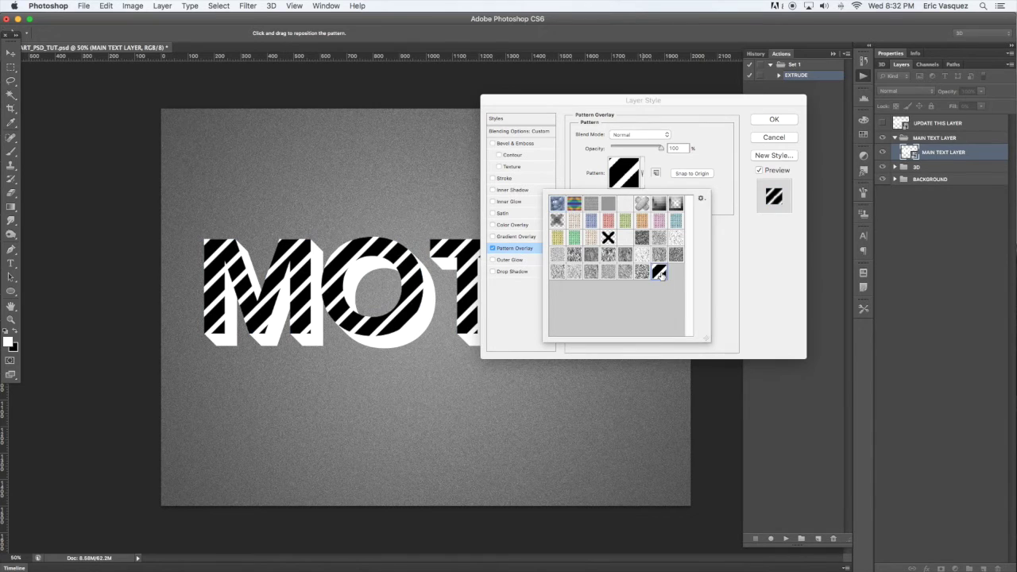
pyautogui.click(730, 258)
# - Set the stripe Pattern Overlay to Subtract blend mode, 11% scale and about 50% opacity
pyautogui.moveTo(638, 196); pyautogui.dragTo(613, 197)
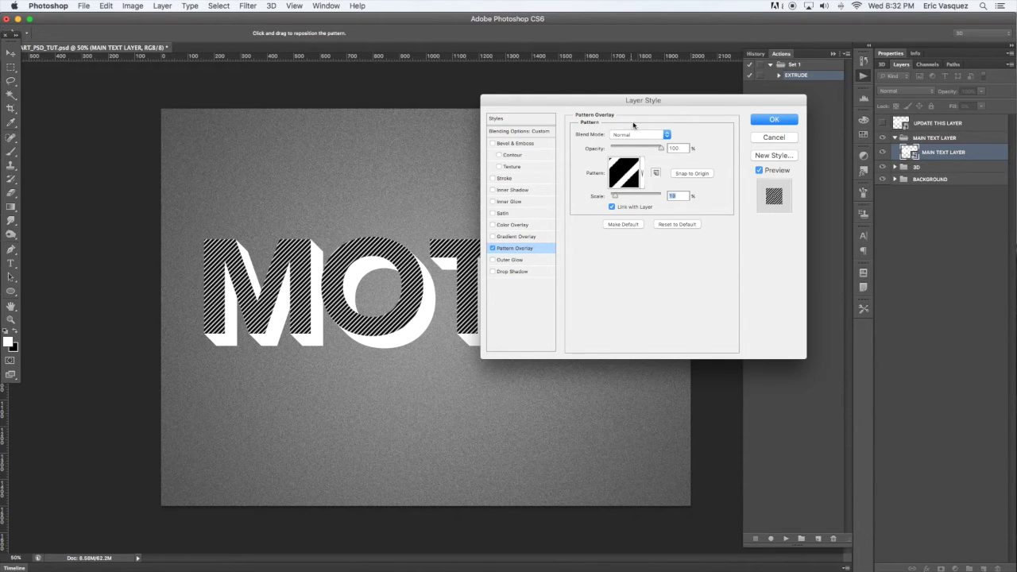
pyautogui.click(636, 134)
pyautogui.click(628, 306)
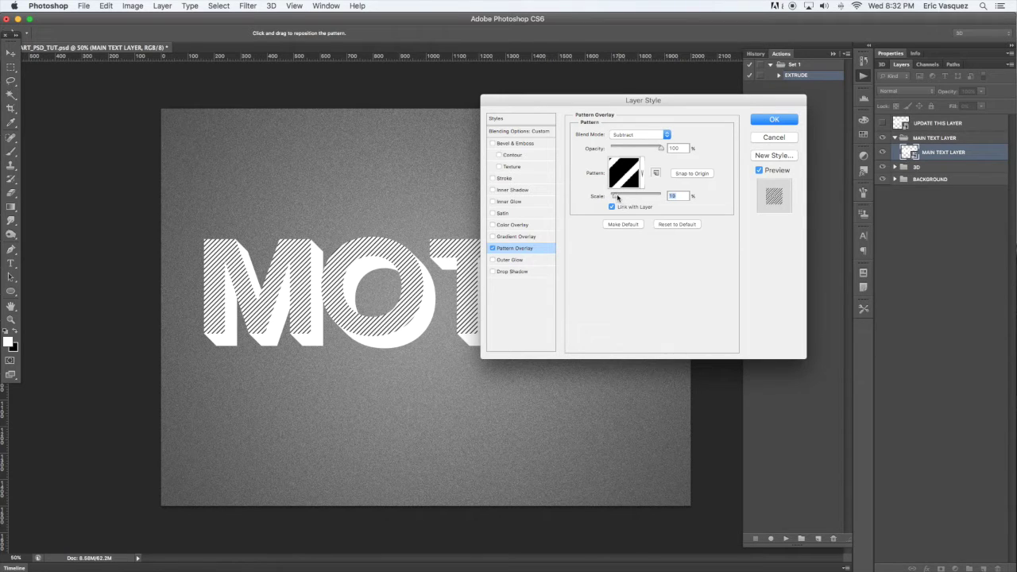
pyautogui.moveTo(615, 195); pyautogui.dragTo(613, 195)
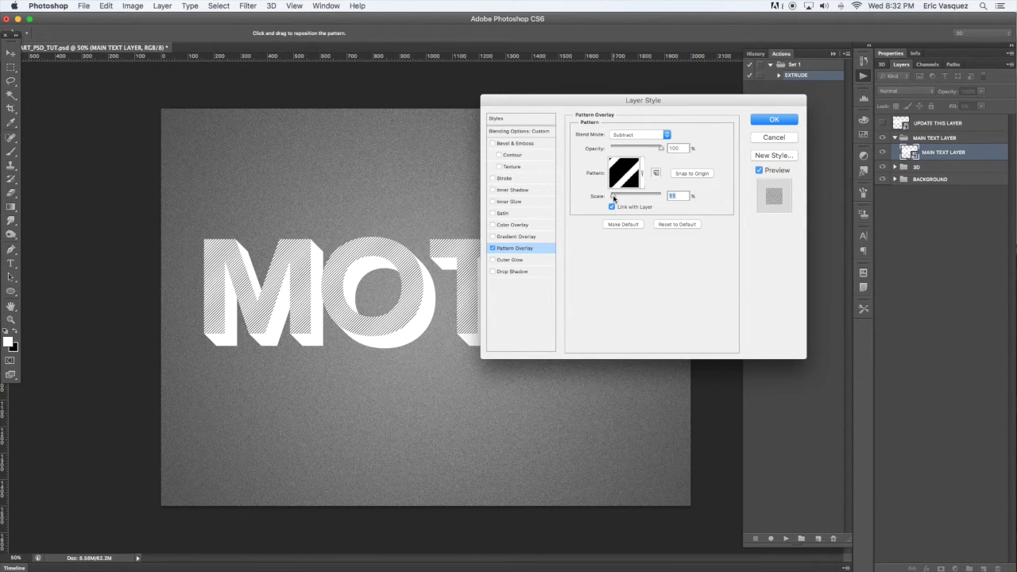
pyautogui.moveTo(660, 148); pyautogui.dragTo(634, 150)
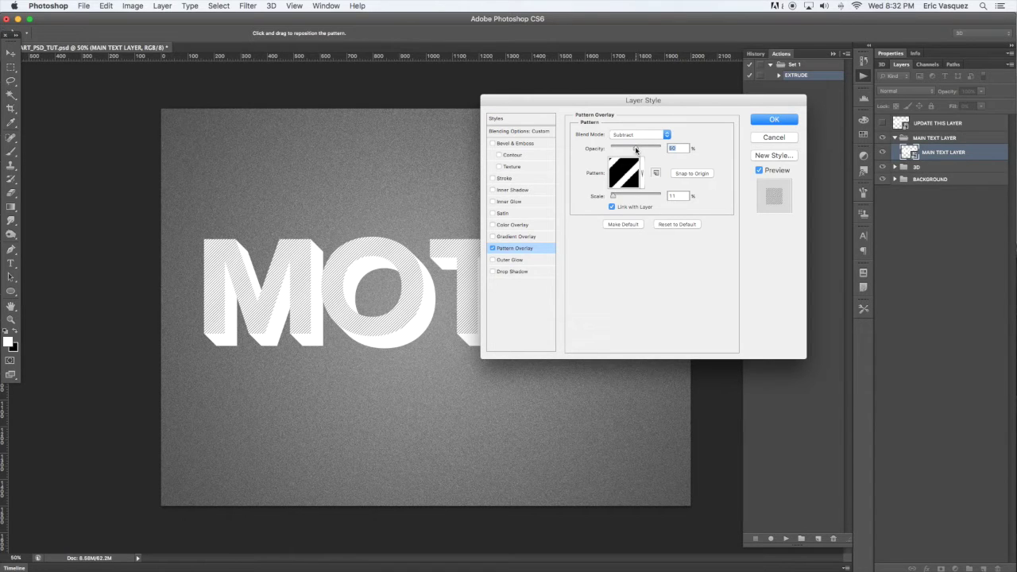
# - Add an Inner Shadow to the text layer with an 18 px distance, 0% choke and 0 px size
pyautogui.click(521, 192)
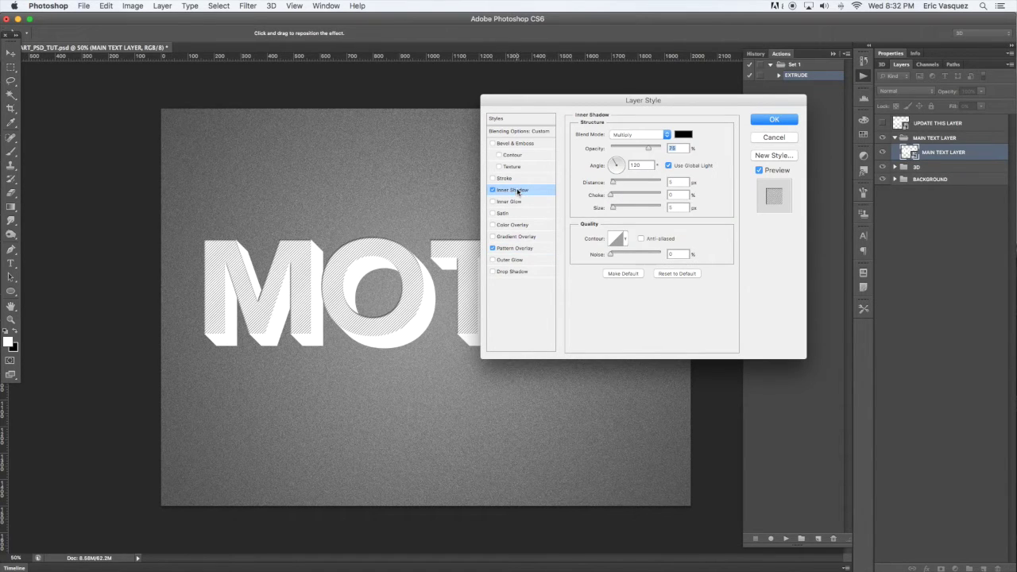
pyautogui.moveTo(612, 182); pyautogui.dragTo(617, 181)
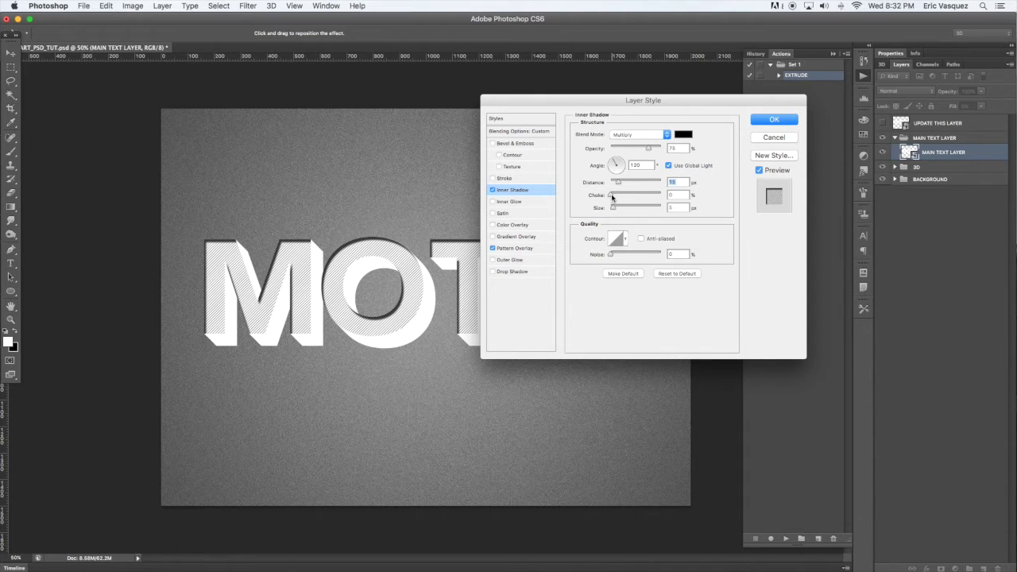
pyautogui.moveTo(613, 208)
pyautogui.mouseDown()
pyautogui.moveTo(575, 210)
pyautogui.moveTo(596, 197)
pyautogui.mouseUp()
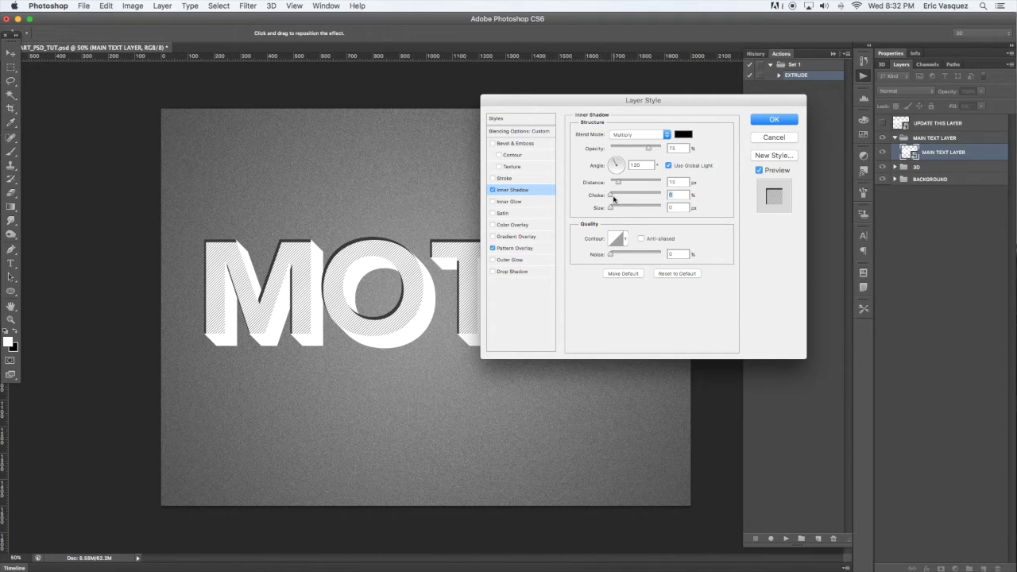
pyautogui.click(619, 182)
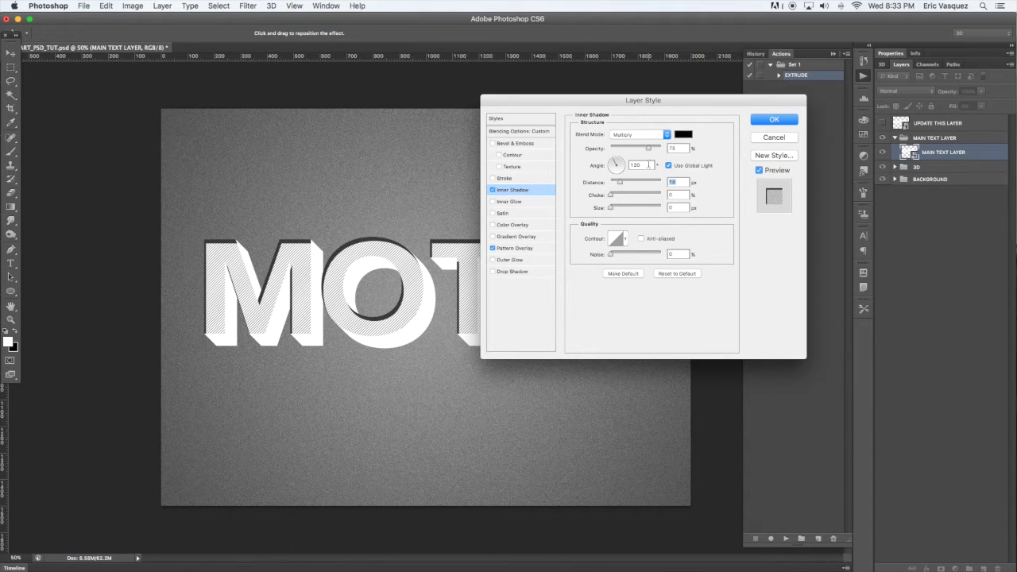
# - Set the Inner Shadow's angle to 45 degrees, keeping the whole word MOTEL in view
pyautogui.moveTo(562, 103); pyautogui.dragTo(752, 118)
pyautogui.click(811, 179)
pyautogui.moveTo(810, 180); pyautogui.dragTo(812, 183)
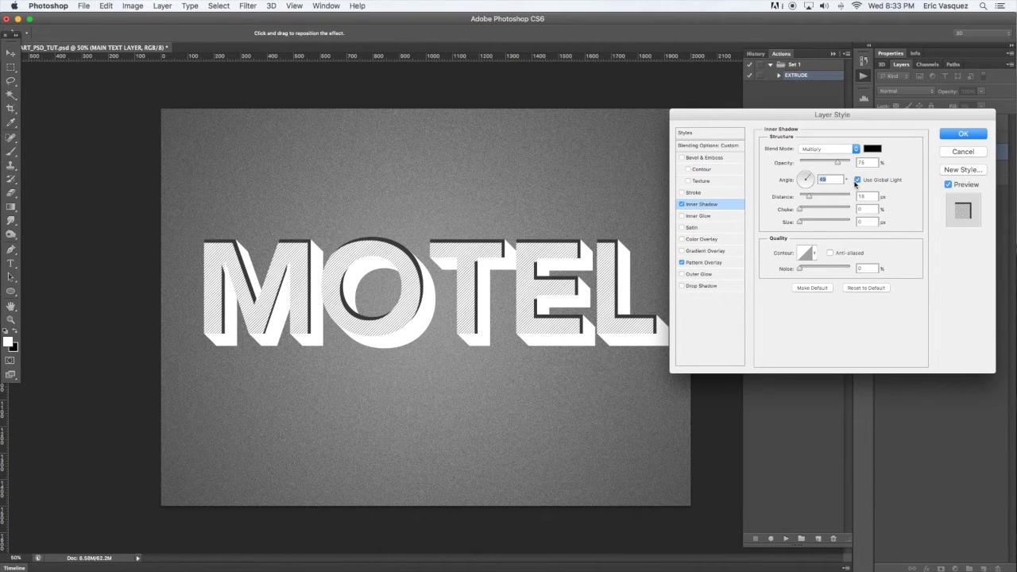
pyautogui.write('45')
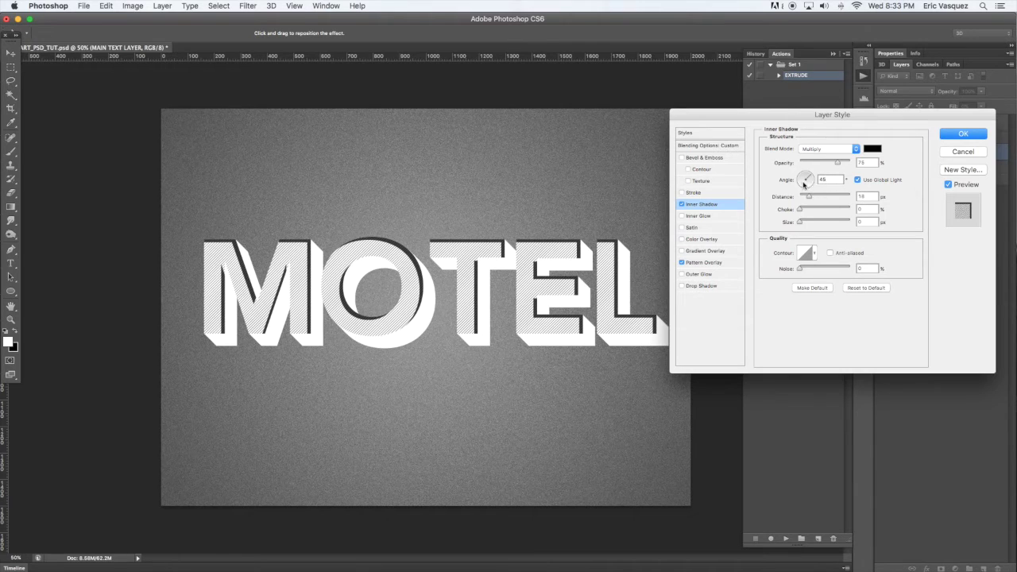
# - Lower the Inner Shadow's opacity to about 49% and apply the layer style
pyautogui.moveTo(838, 164); pyautogui.dragTo(828, 163)
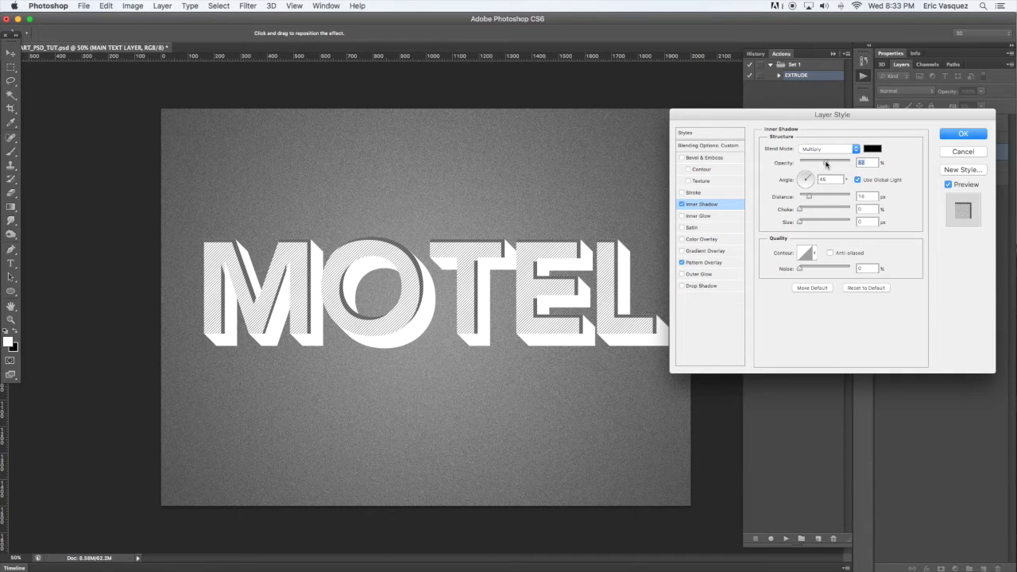
pyautogui.moveTo(825, 164); pyautogui.dragTo(819, 163)
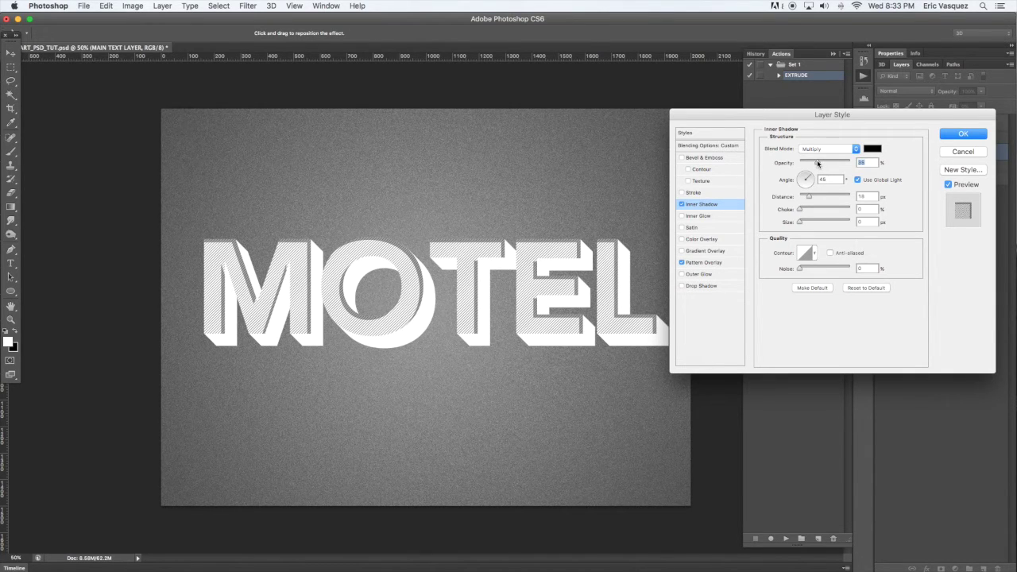
pyautogui.moveTo(817, 162); pyautogui.dragTo(824, 164)
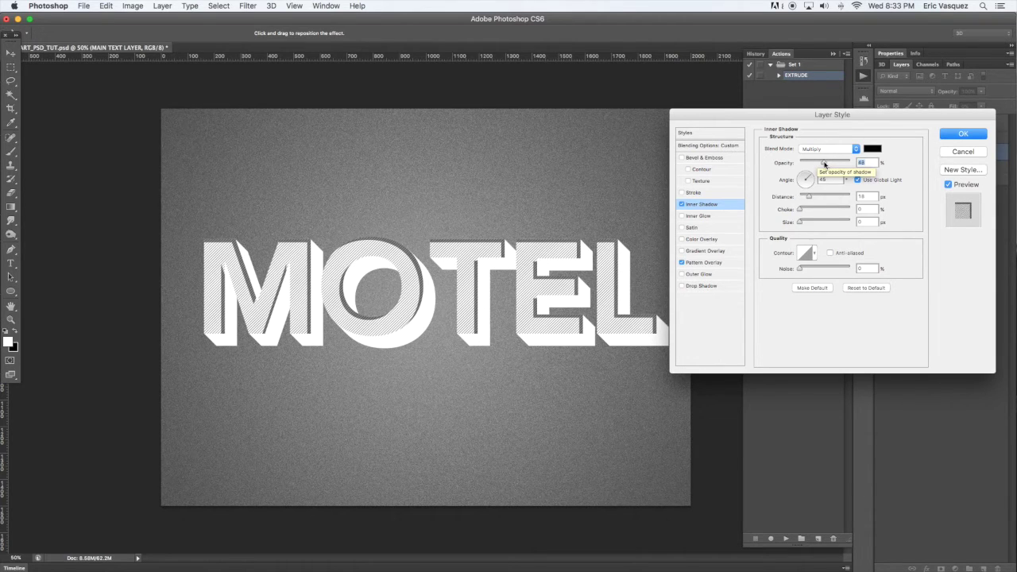
pyautogui.click(954, 139)
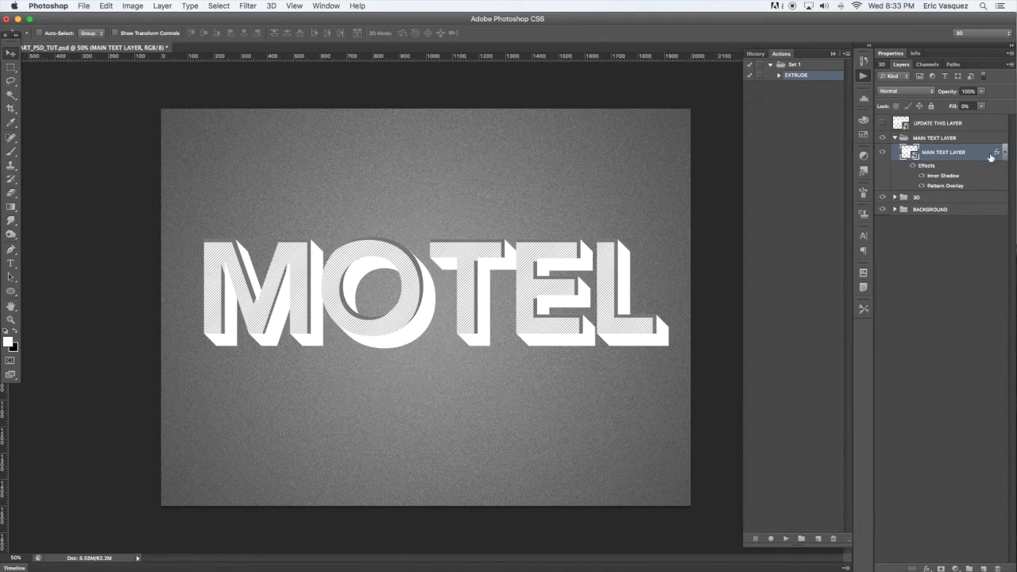
# - Duplicate MAIN TEXT LAYER within its group and clear the layer style from the copy
pyautogui.click(1003, 154)
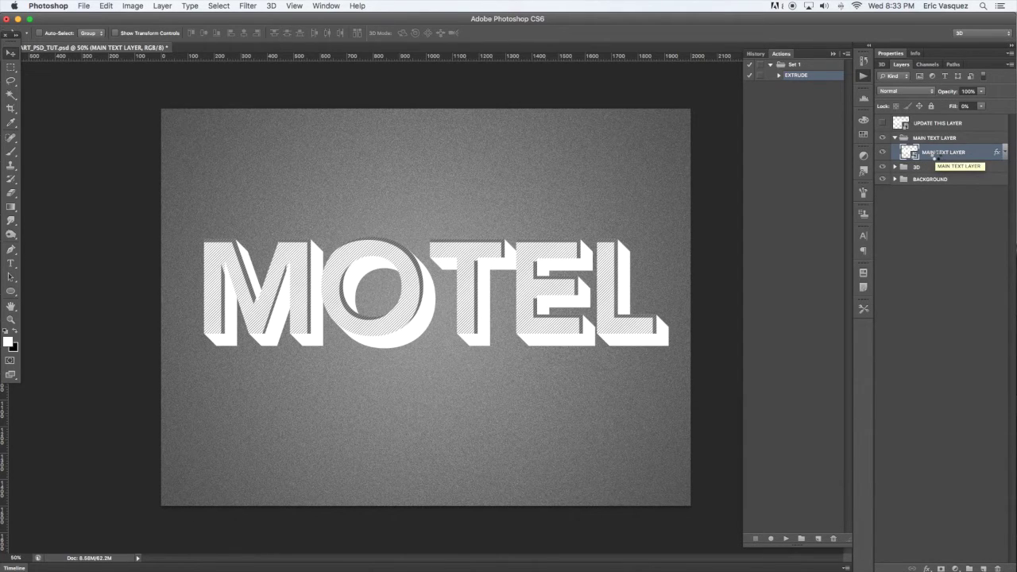
pyautogui.press('super+j')
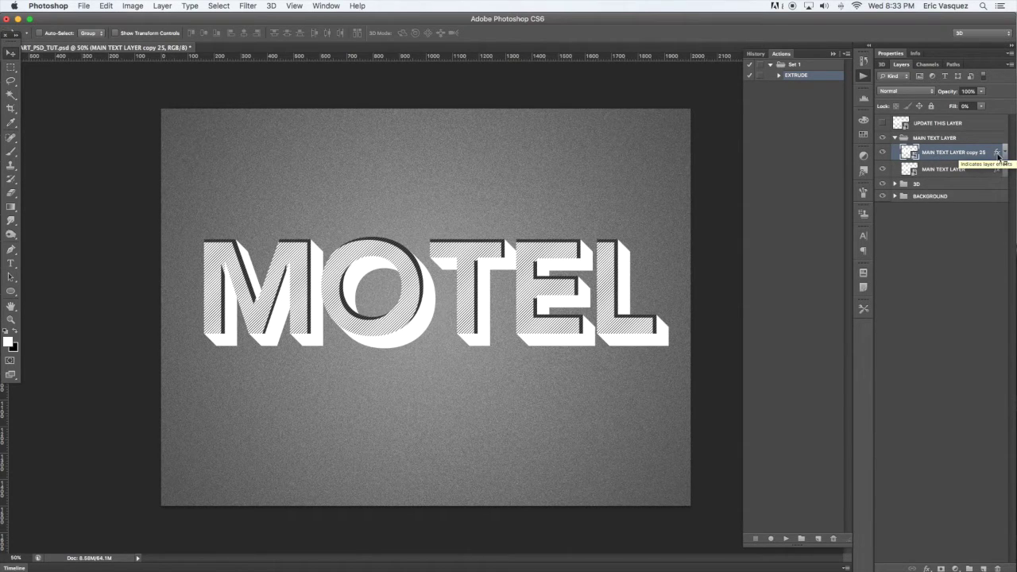
pyautogui.rightClick(998, 158)
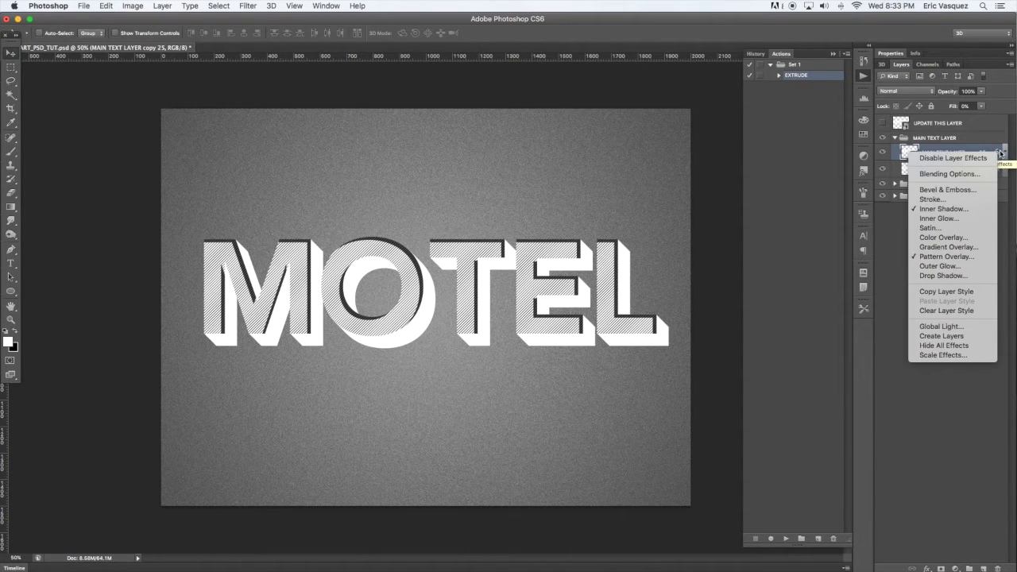
pyautogui.click(947, 310)
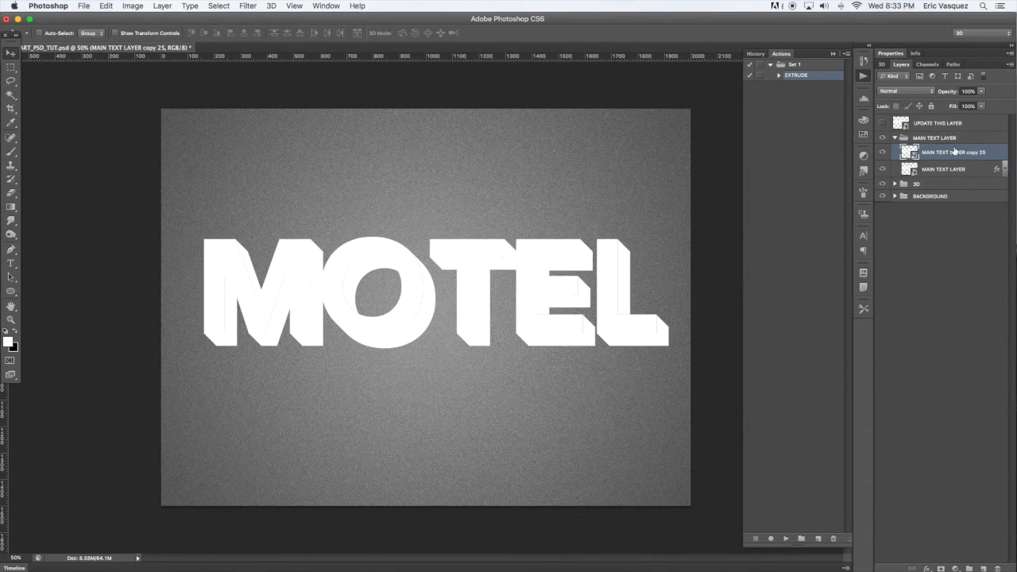
# - Set the fill of the MAIN TEXT LAYER copy to 0%
pyautogui.click(982, 107)
pyautogui.click(881, 152)
pyautogui.click(881, 152)
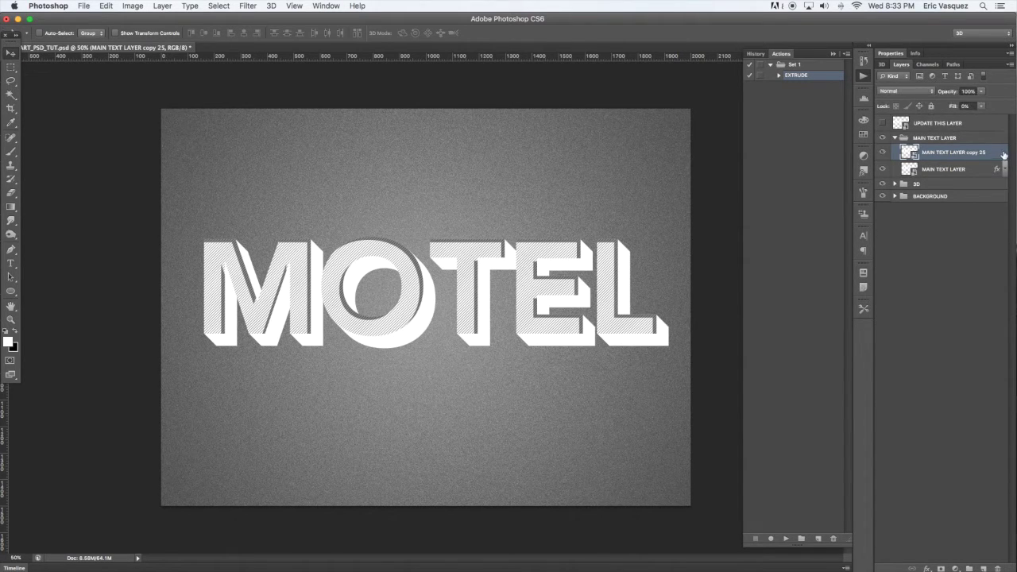
# - Add a Stroke effect in orange (#ff5400) to the copied text layer
pyautogui.doubleClick(1005, 153)
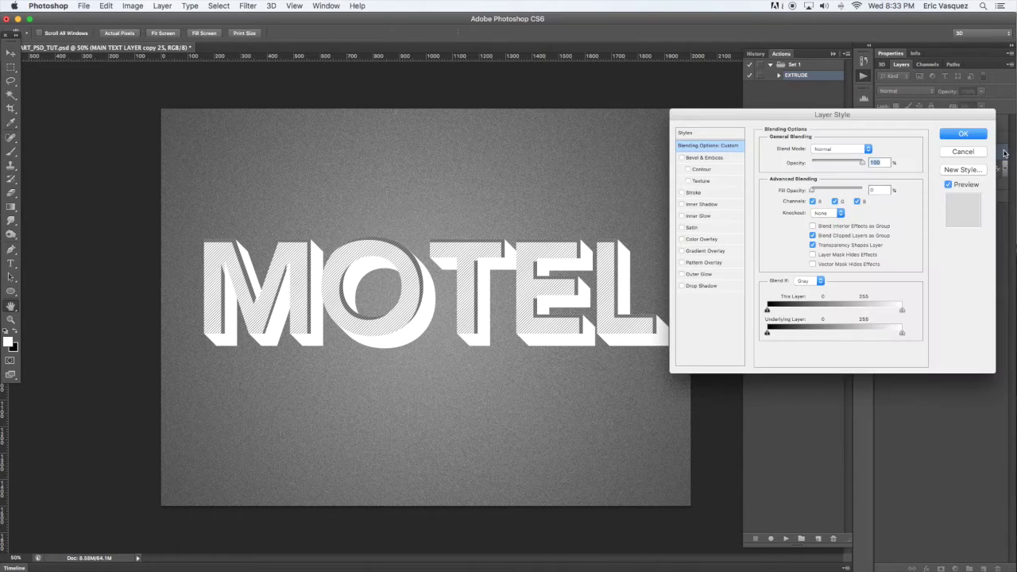
pyautogui.click(693, 193)
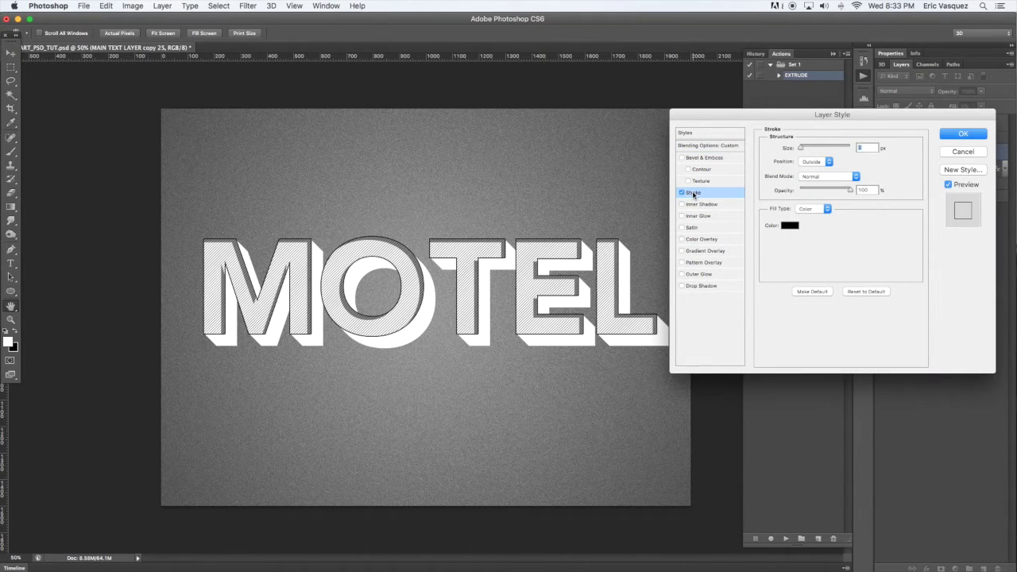
pyautogui.click(789, 226)
pyautogui.click(851, 167)
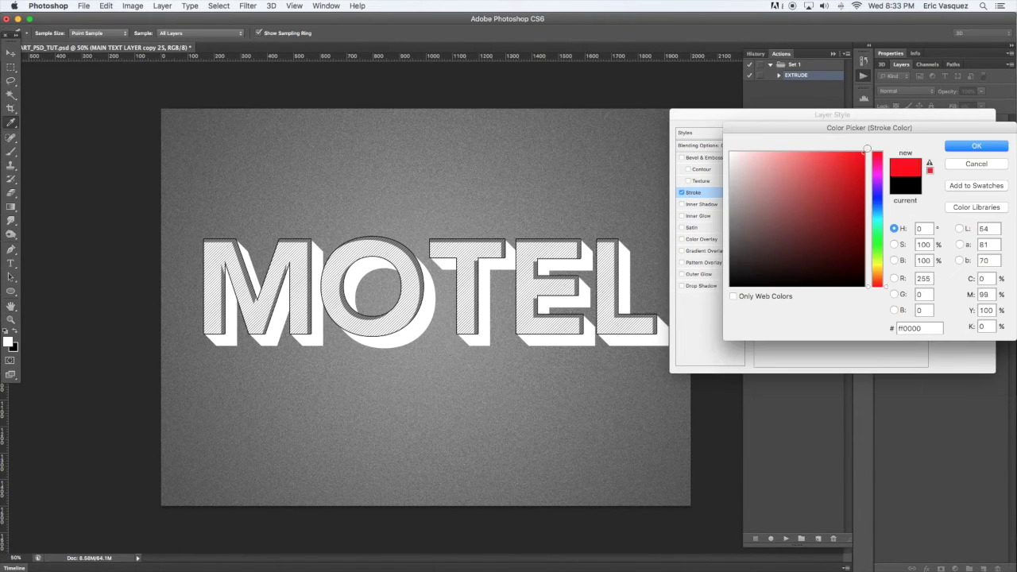
pyautogui.click(874, 279)
pyautogui.moveTo(876, 280); pyautogui.dragTo(876, 282)
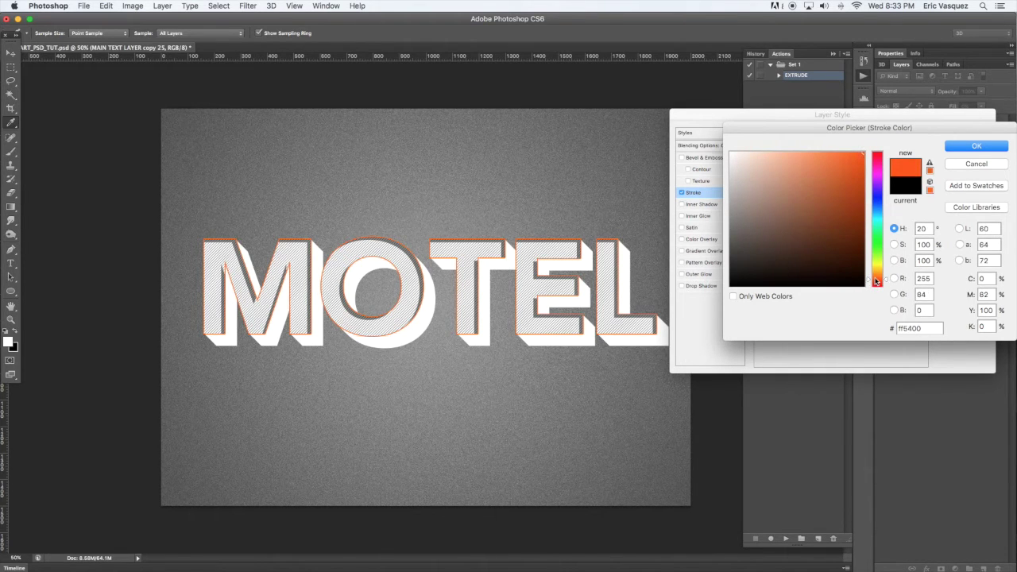
pyautogui.click(954, 148)
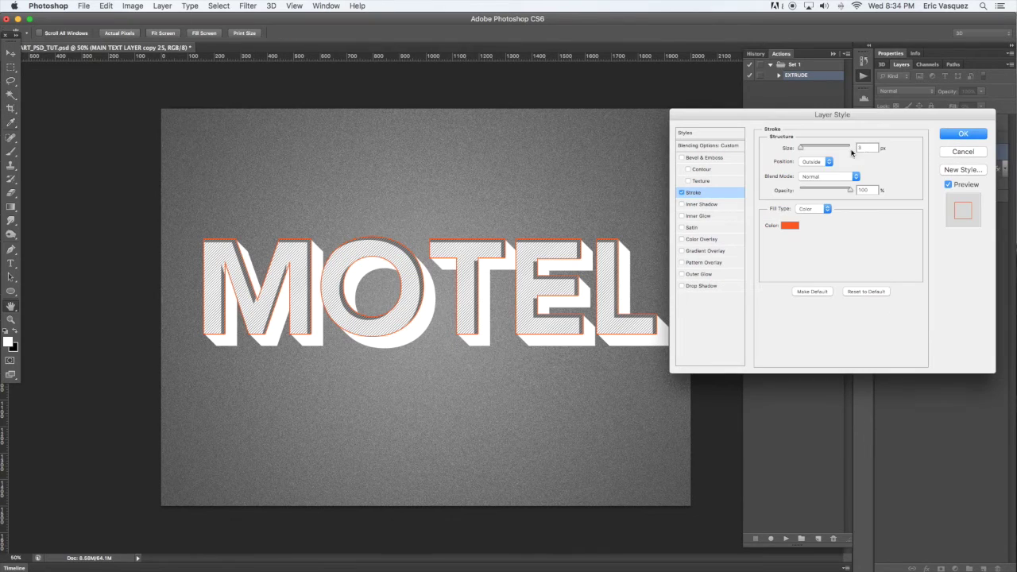
# - Set the stroke's size to 5 px and its position to Inside, and apply the layer style
pyautogui.write('5')
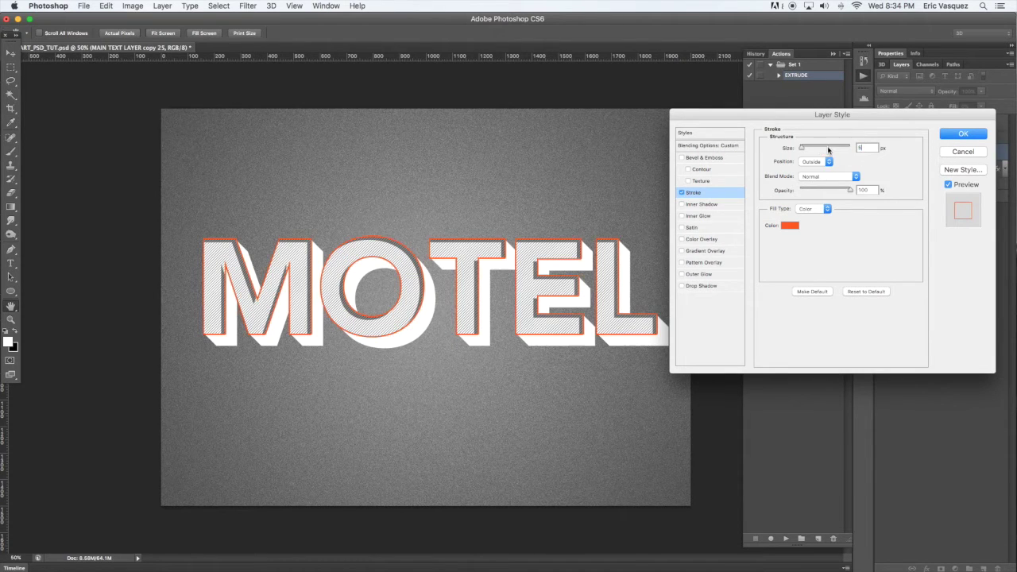
pyautogui.click(824, 161)
pyautogui.click(819, 168)
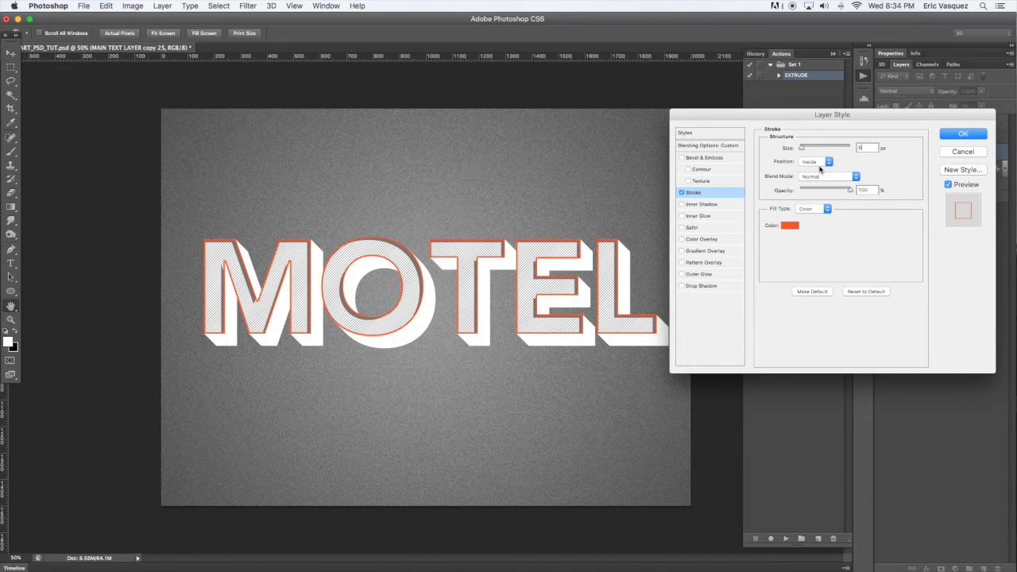
pyautogui.click(824, 161)
pyautogui.click(855, 167)
pyautogui.click(959, 135)
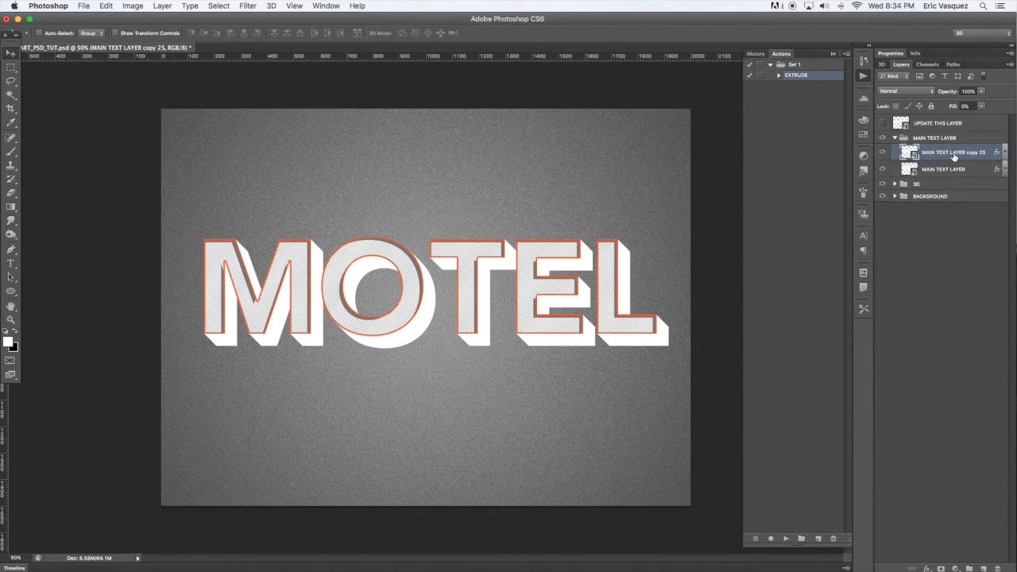
# - Rename the outlined copy of the text layer to STROKE
pyautogui.doubleClick(953, 151)
pyautogui.write('STROKE')
pyautogui.press('Return')
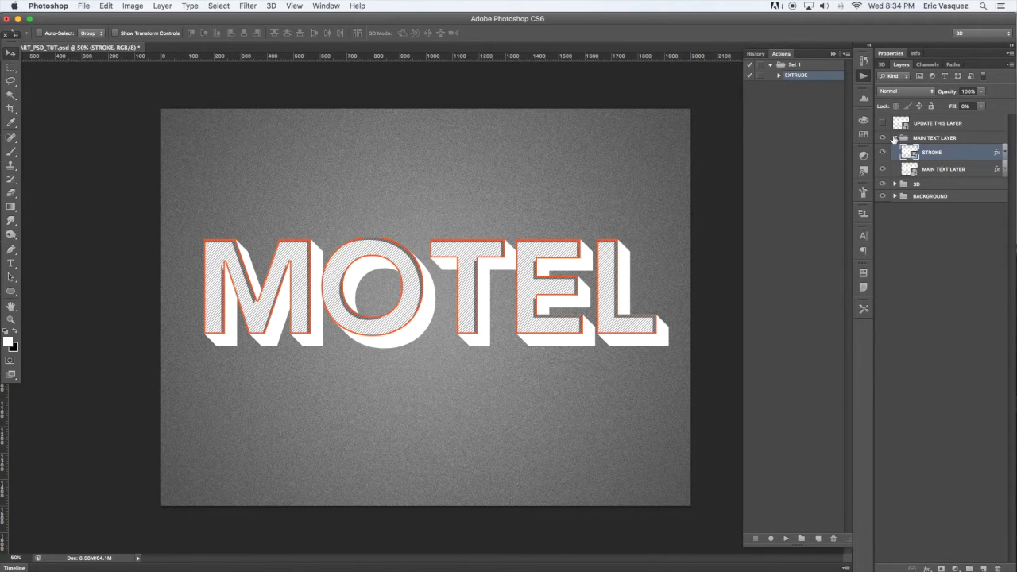
# - Apply a Bevel & Emboss to the 3D group using the Chisel Hard technique, 657% depth and 90 px size
pyautogui.click(894, 139)
pyautogui.click(930, 151)
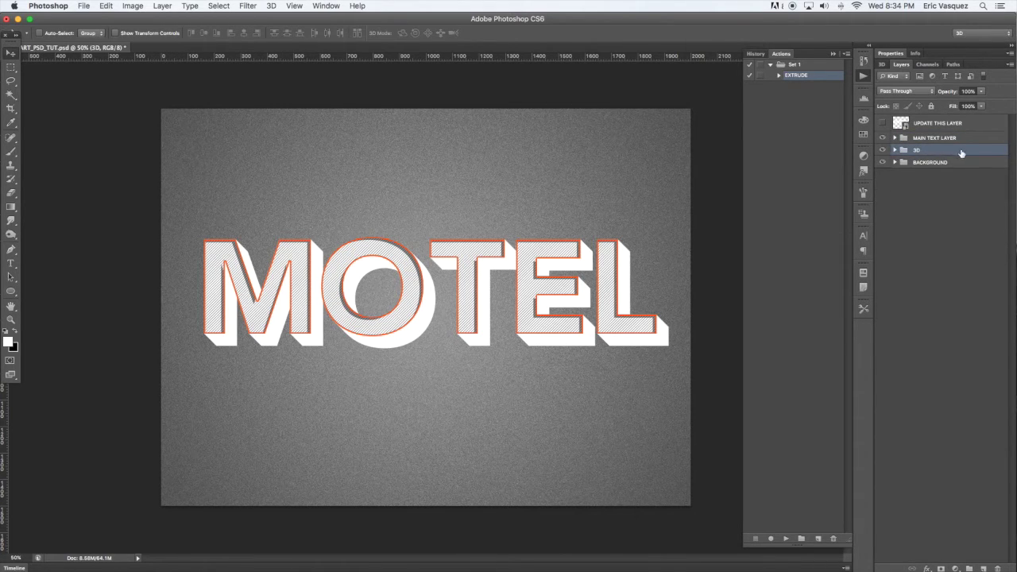
pyautogui.doubleClick(1003, 152)
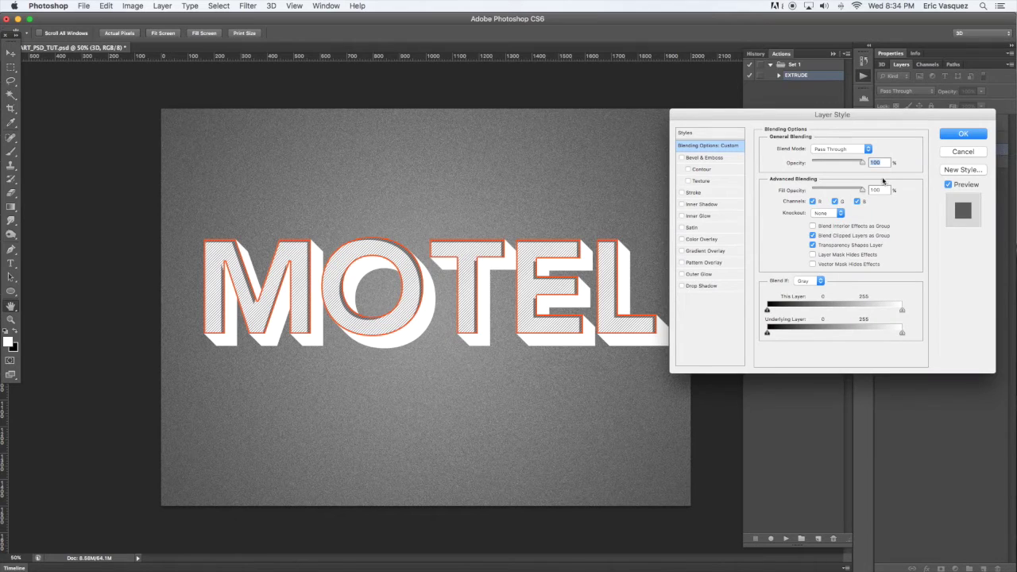
pyautogui.click(704, 158)
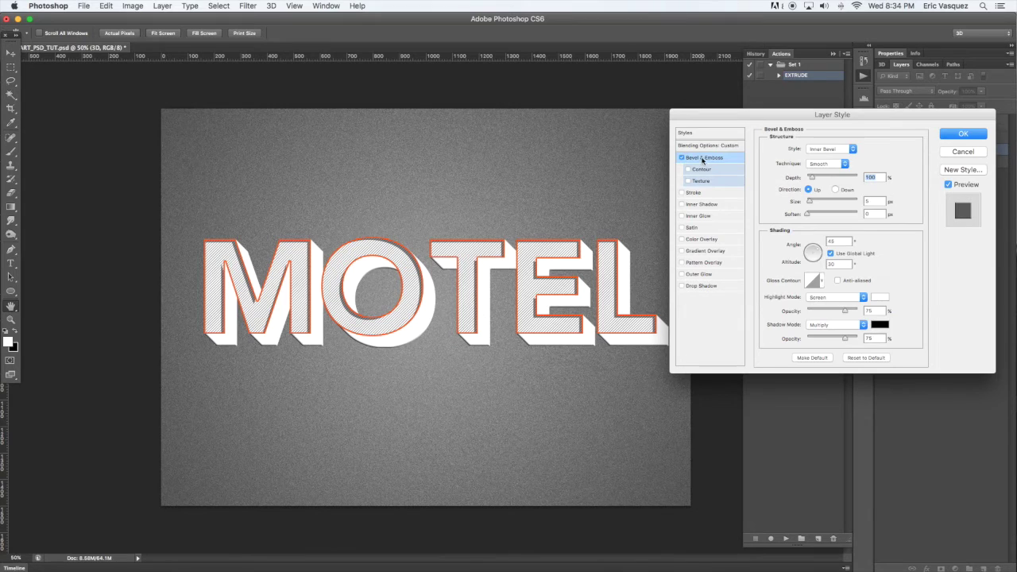
pyautogui.click(826, 163)
pyautogui.click(825, 170)
pyautogui.moveTo(812, 179)
pyautogui.mouseDown()
pyautogui.moveTo(858, 179)
pyautogui.moveTo(840, 178)
pyautogui.moveTo(813, 200)
pyautogui.moveTo(828, 202)
pyautogui.mouseUp()
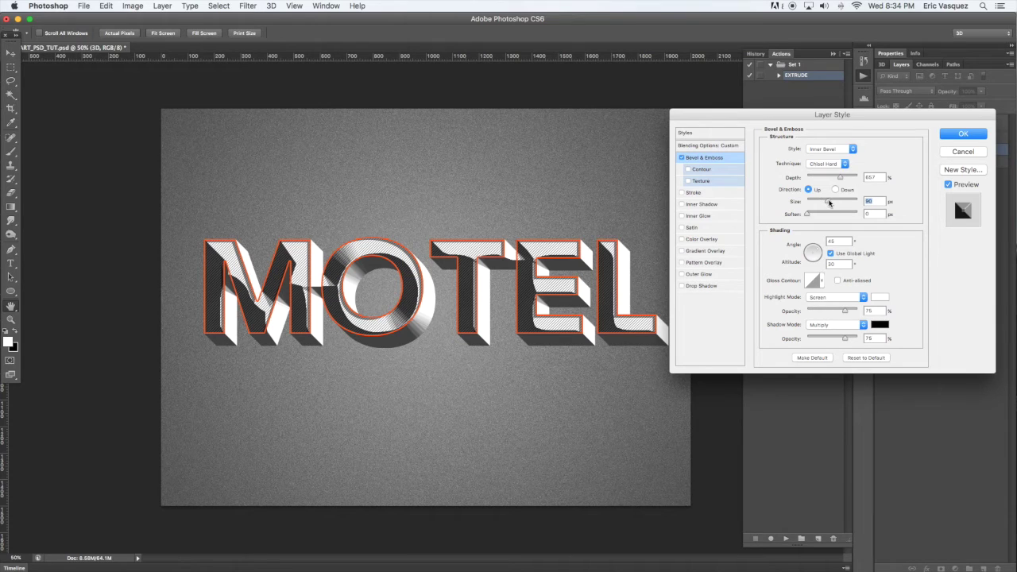
pyautogui.moveTo(784, 119); pyautogui.dragTo(752, 113)
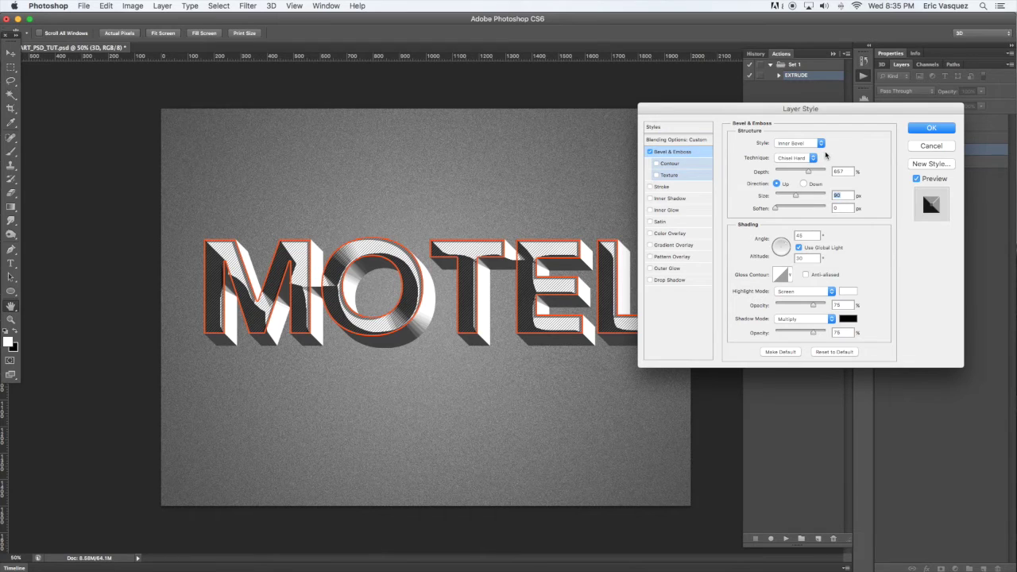
pyautogui.click(927, 129)
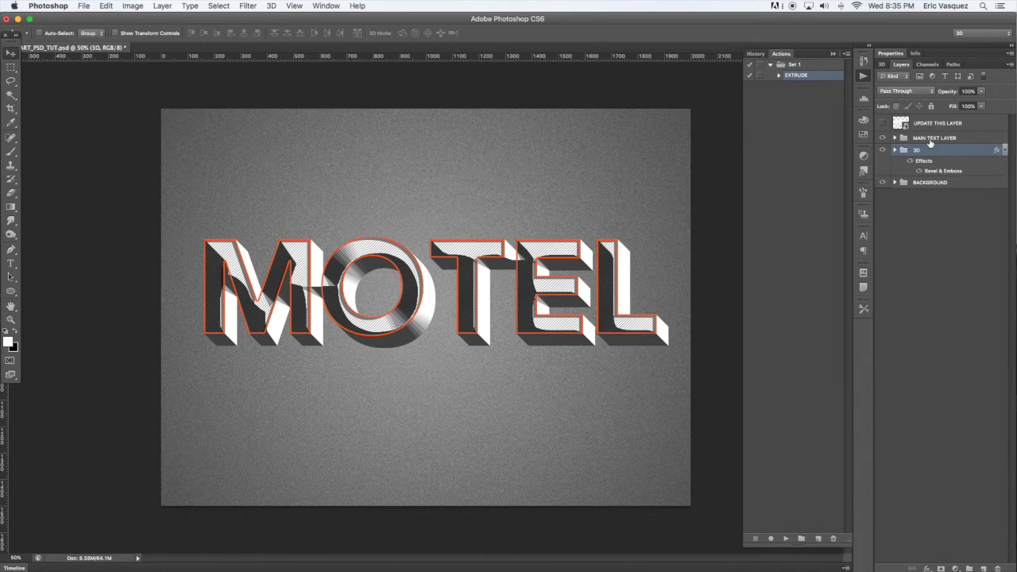
# - Duplicate MAIN TEXT LAYER, move the copy beneath the original and set its fill to 100%
pyautogui.click(894, 137)
pyautogui.click(960, 170)
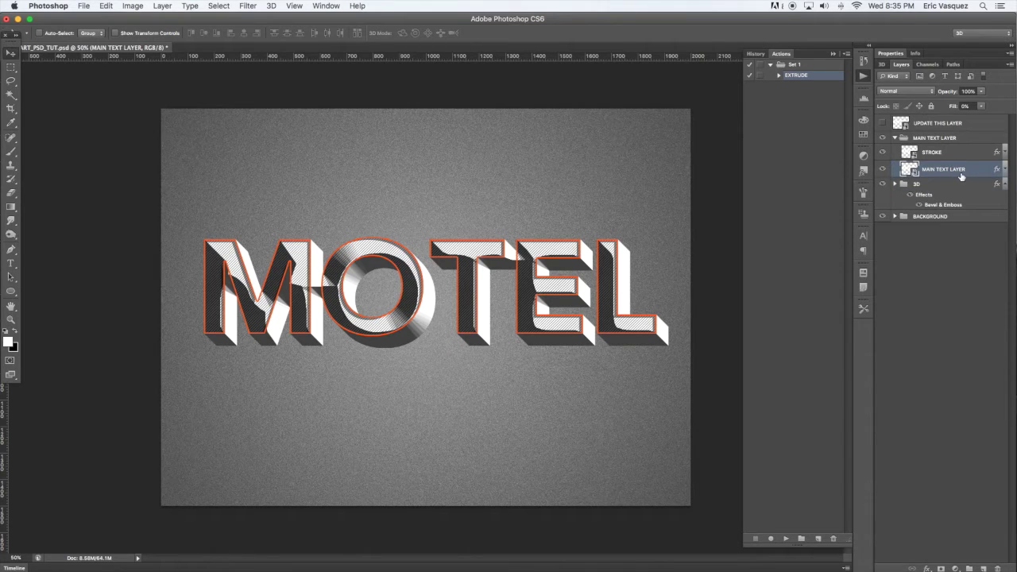
pyautogui.press('super+j')
pyautogui.press('super+bracketleft')
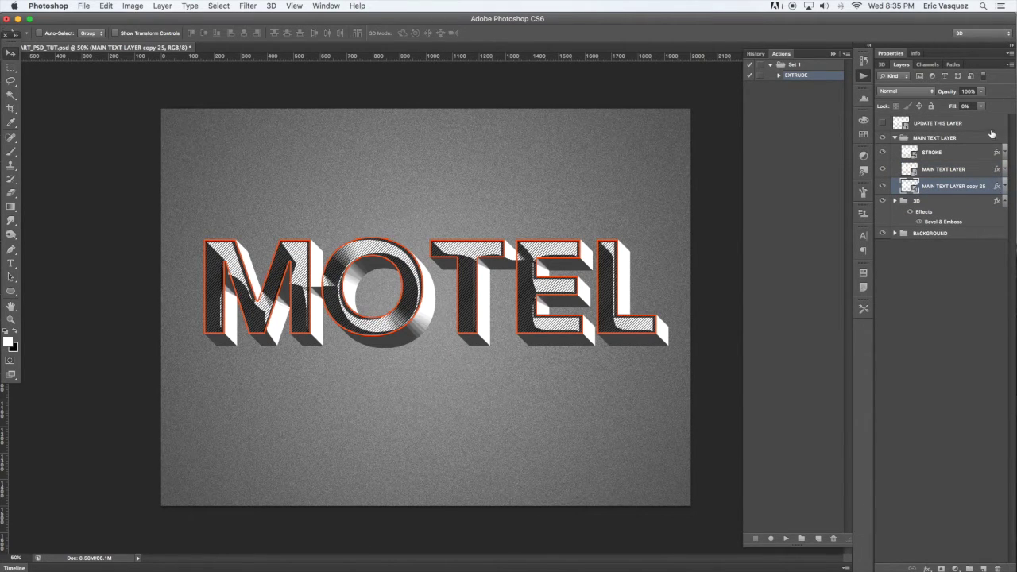
pyautogui.click(981, 105)
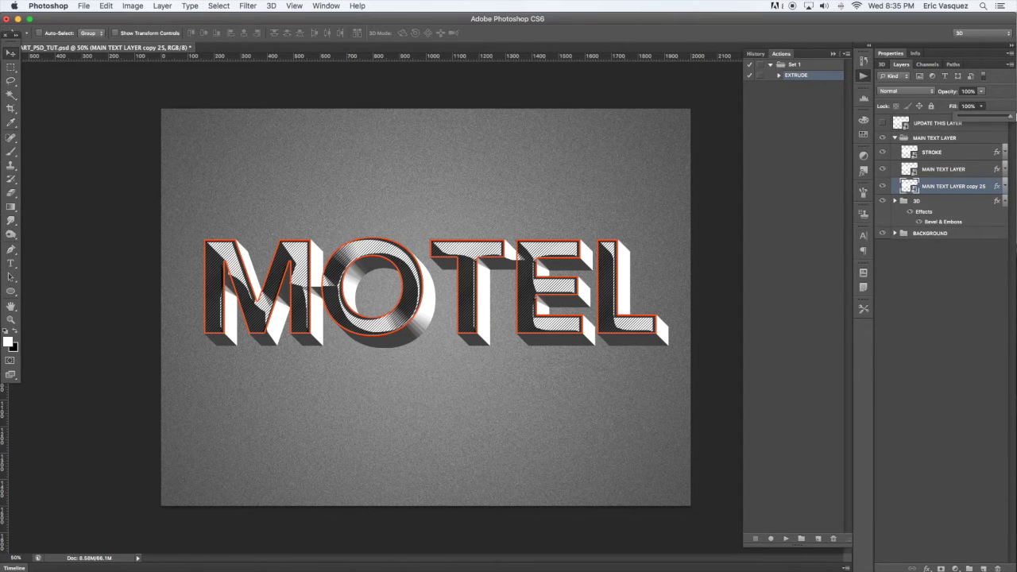
pyautogui.moveTo(991, 116); pyautogui.dragTo(1013, 116)
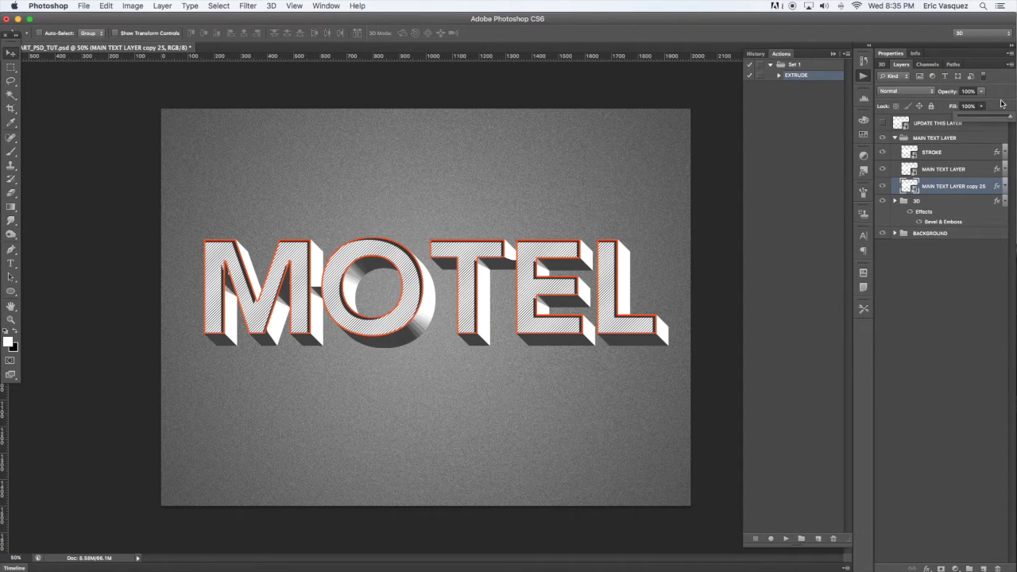
pyautogui.click(1003, 106)
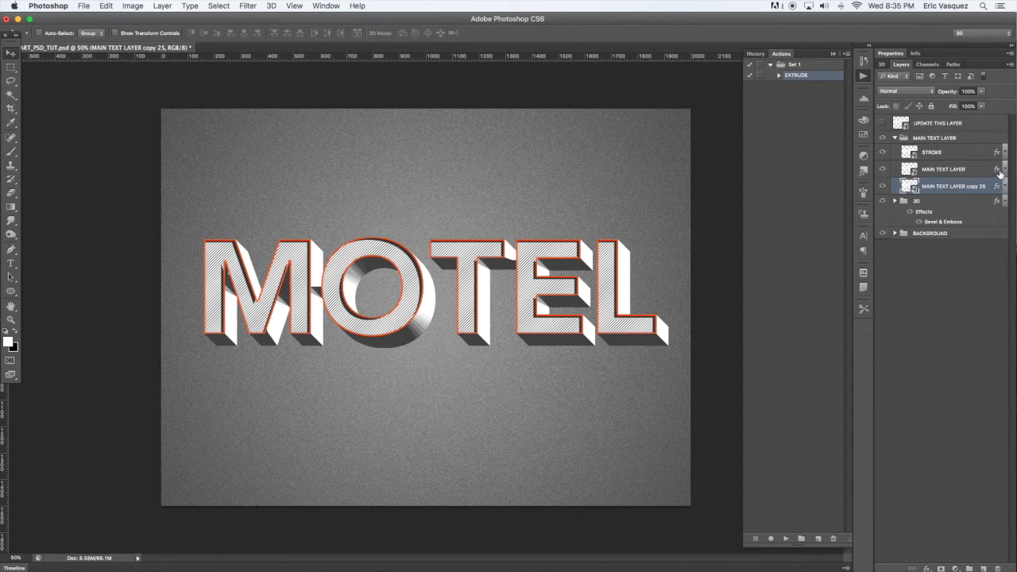
# - Turn off Inner Shadow and Pattern Overlay on the new text layer copy and apply the layer style
pyautogui.doubleClick(971, 187)
pyautogui.doubleClick(996, 188)
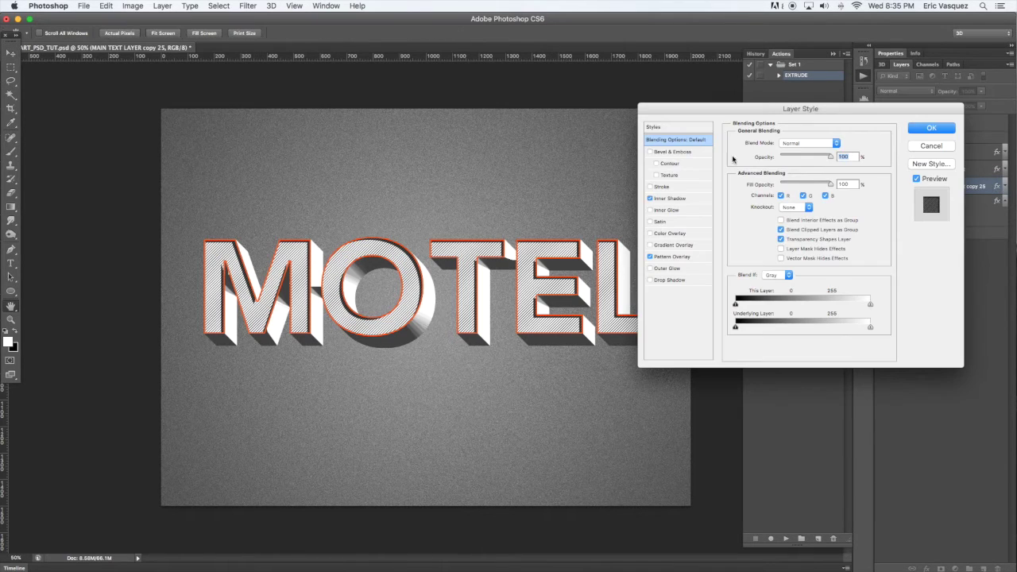
pyautogui.click(650, 257)
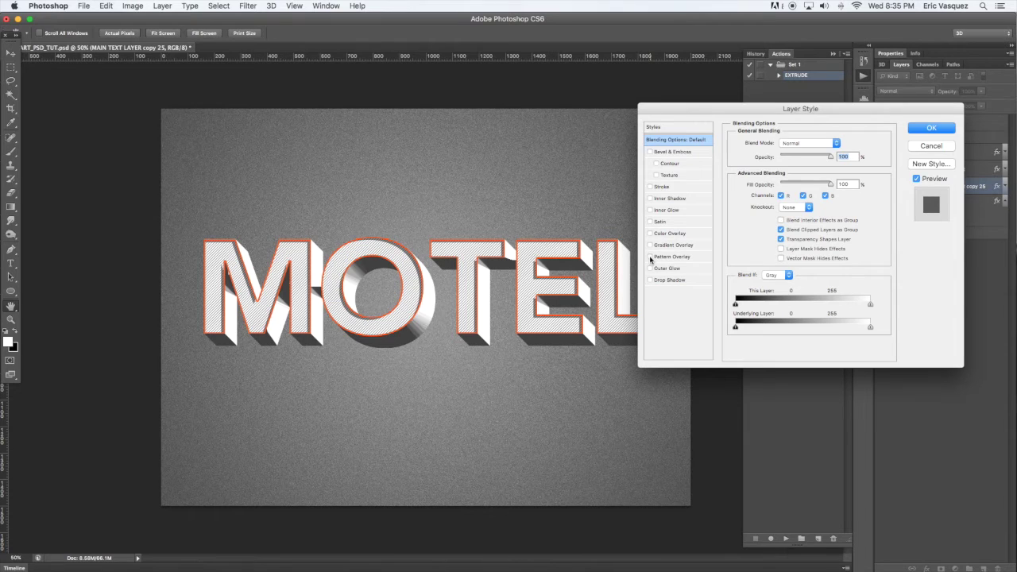
pyautogui.click(915, 129)
pyautogui.rightClick(996, 188)
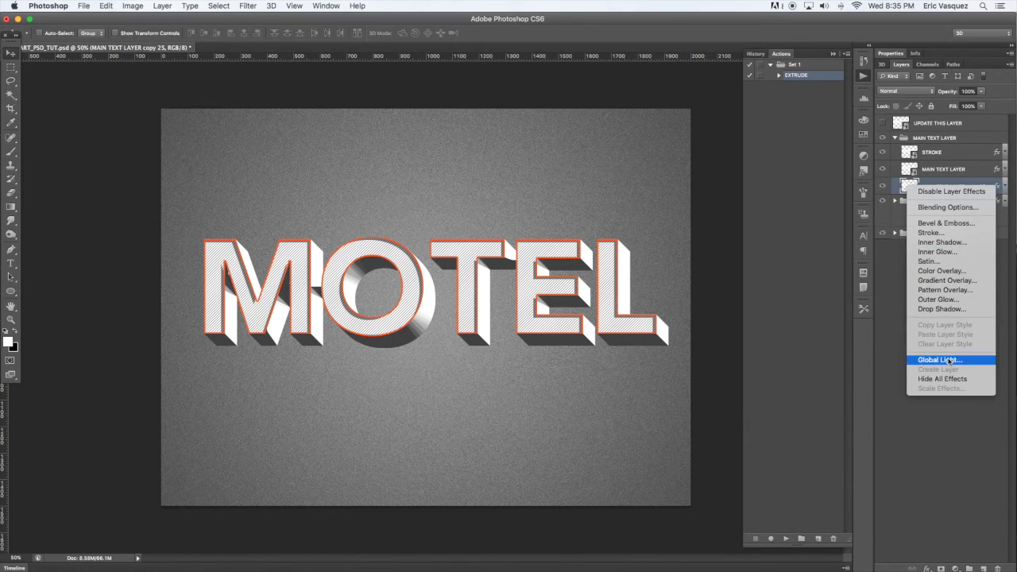
pyautogui.click(977, 414)
pyautogui.doubleClick(998, 189)
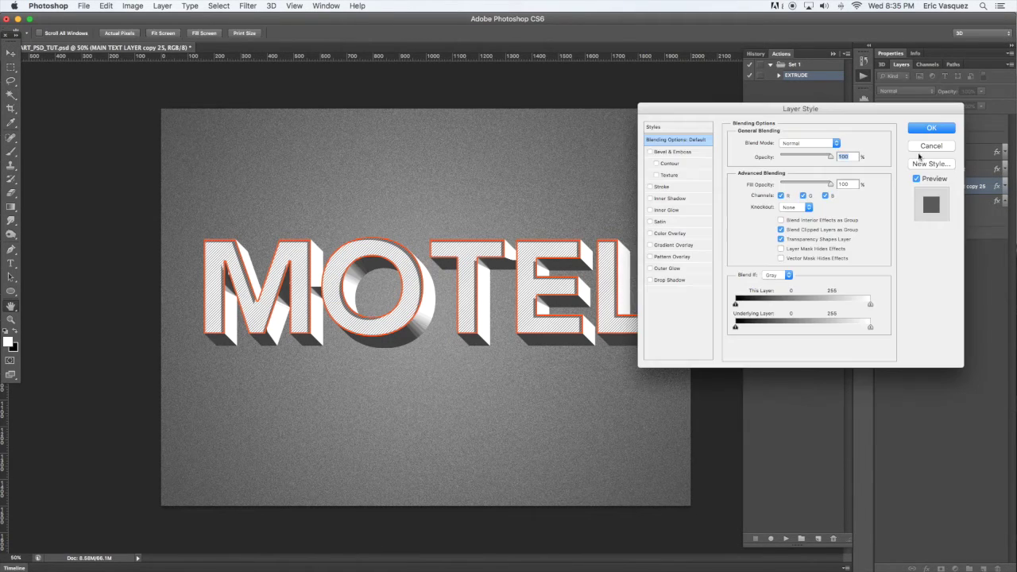
pyautogui.click(926, 145)
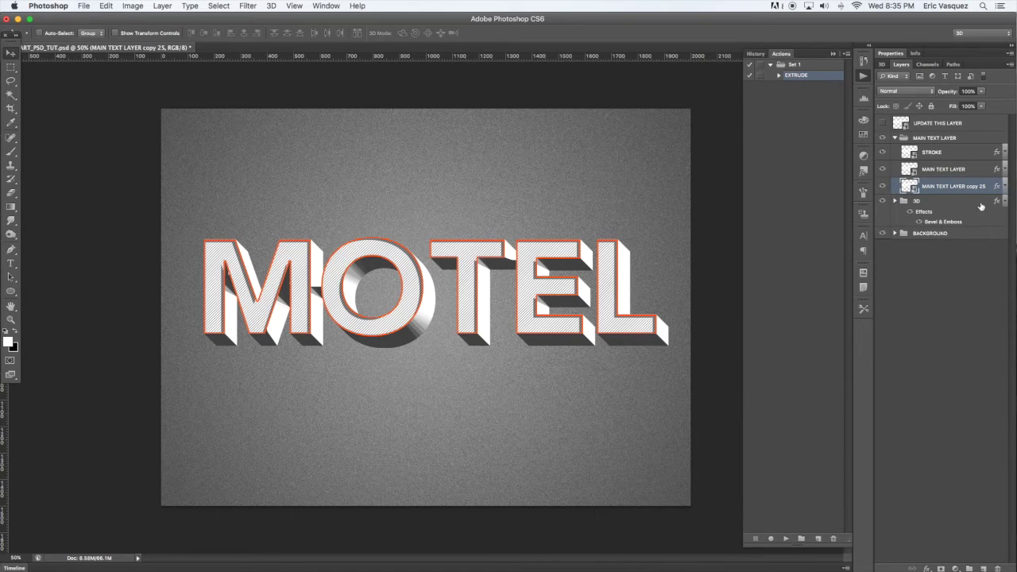
# - Examine MAIN TEXT LAYER's effects and check what the STROKE and MAIN TEXT LAYER layers contribute by toggling their visibility
pyautogui.click(1005, 201)
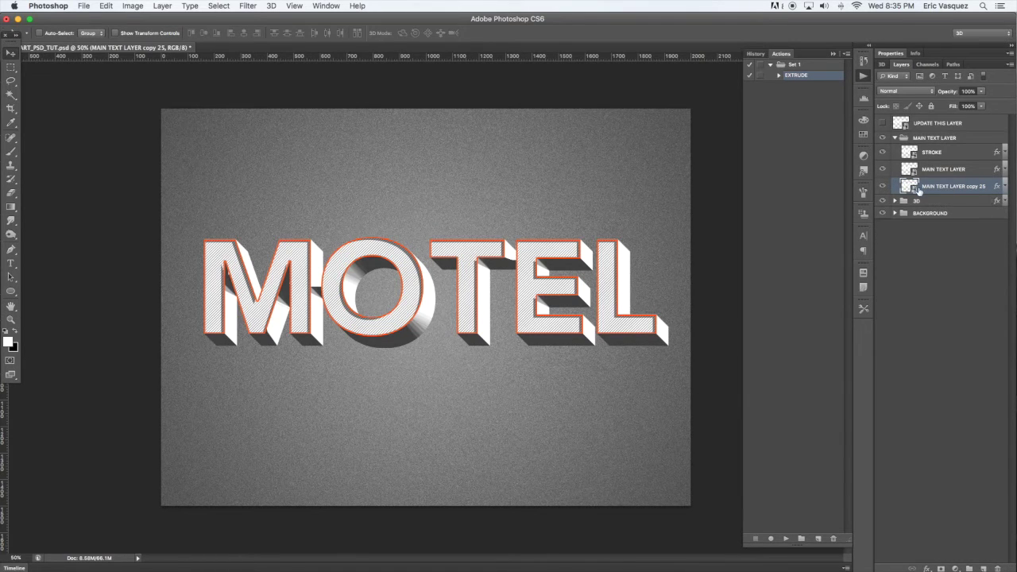
pyautogui.click(956, 169)
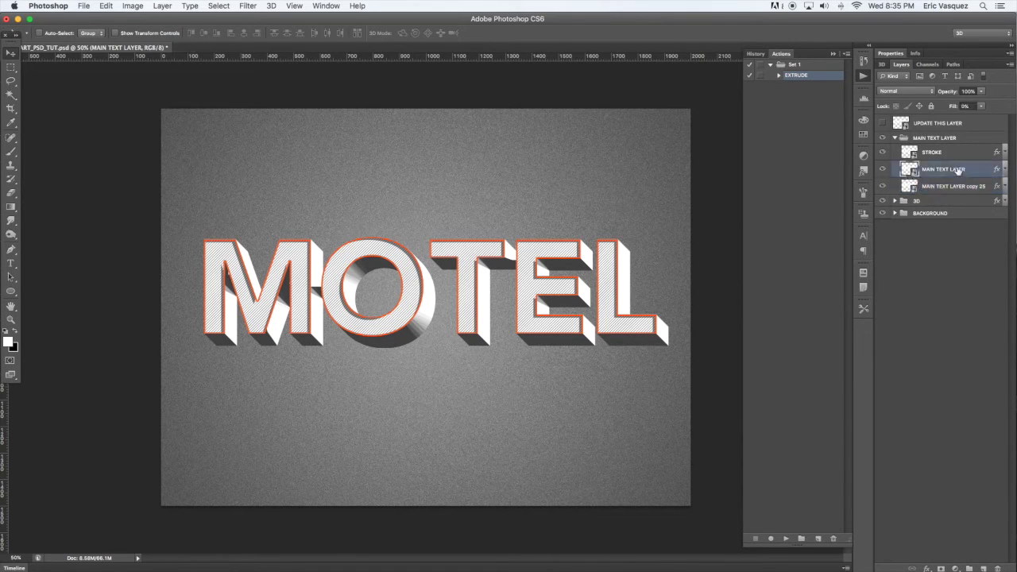
pyautogui.click(1005, 169)
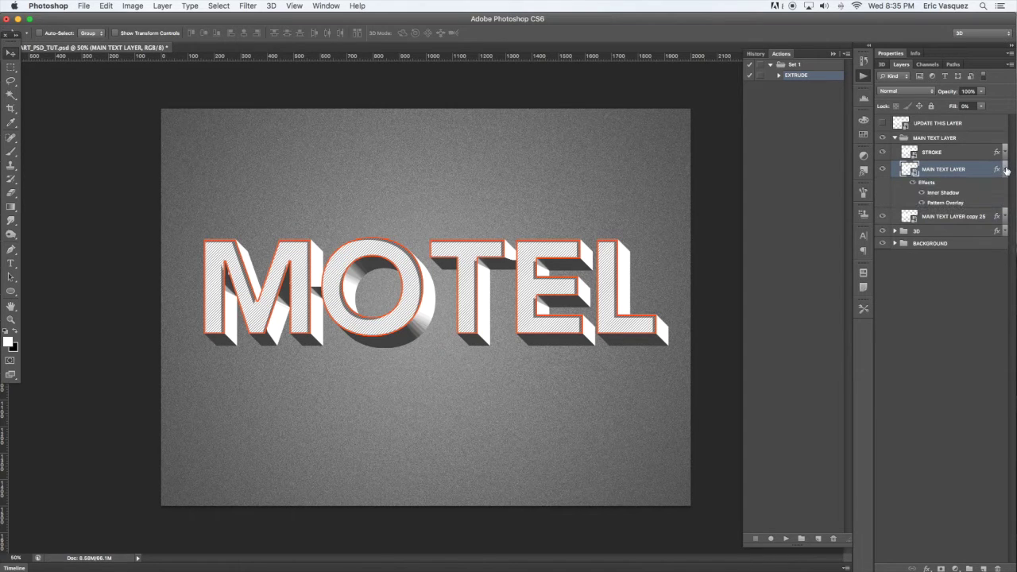
pyautogui.click(1005, 169)
pyautogui.click(882, 153)
pyautogui.click(881, 153)
pyautogui.click(882, 169)
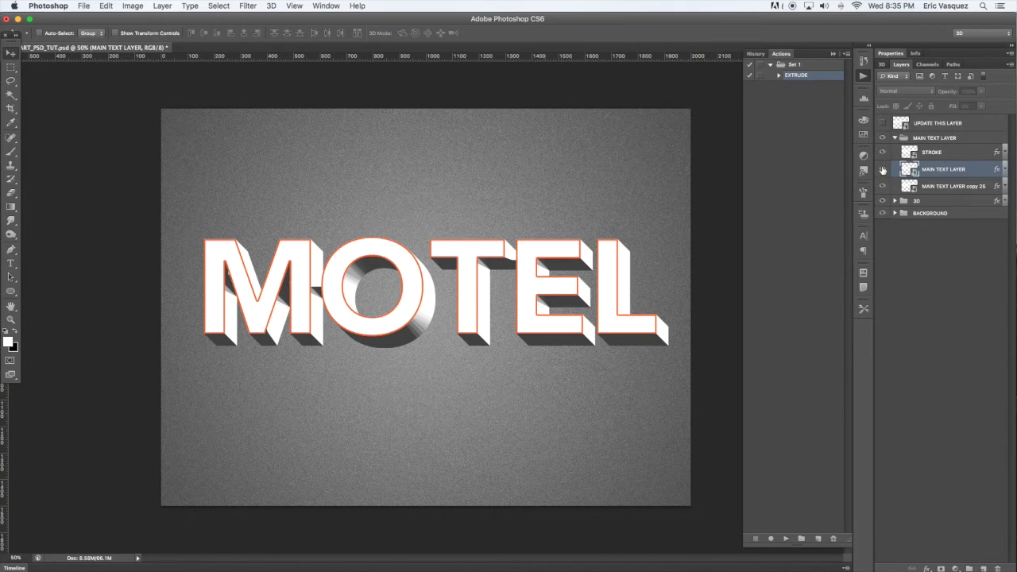
pyautogui.click(881, 169)
# - Rename the plain white copy of the text layer to SOLID
pyautogui.doubleClick(952, 186)
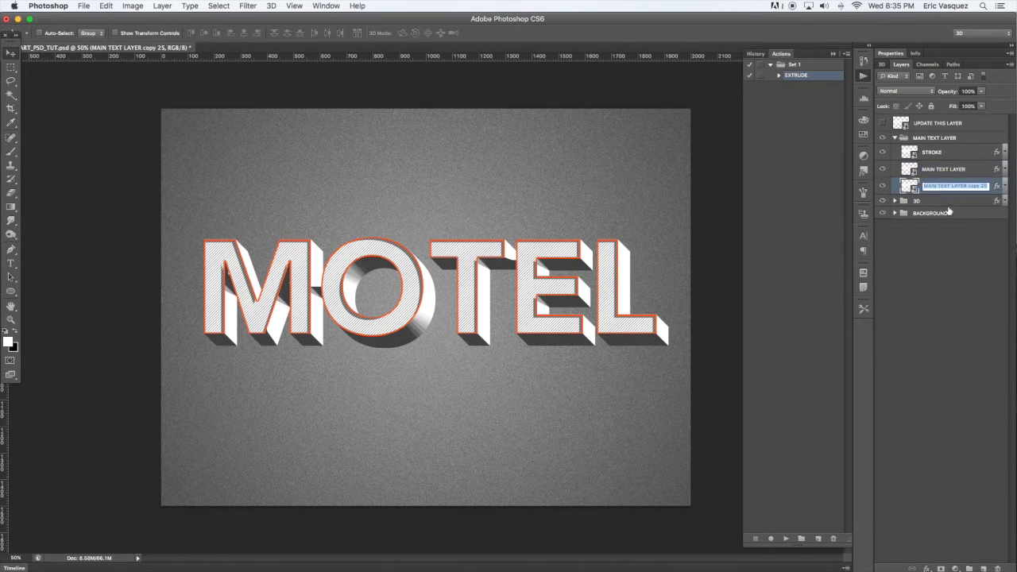
pyautogui.write('SOLID')
pyautogui.press('Return')
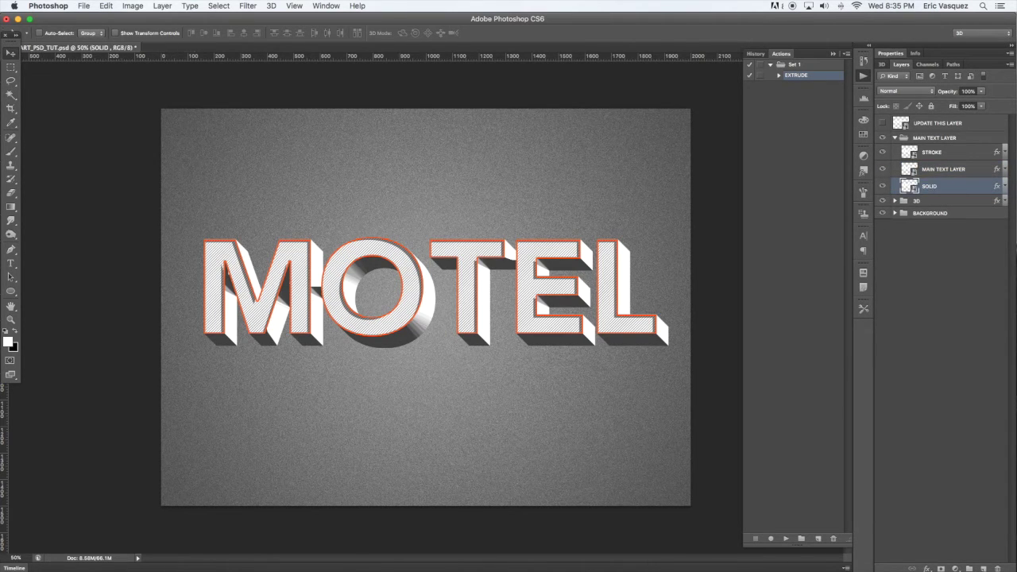
# - Reopen the 3D group's Bevel & Emboss settings and enable the Contour option
pyautogui.click(951, 202)
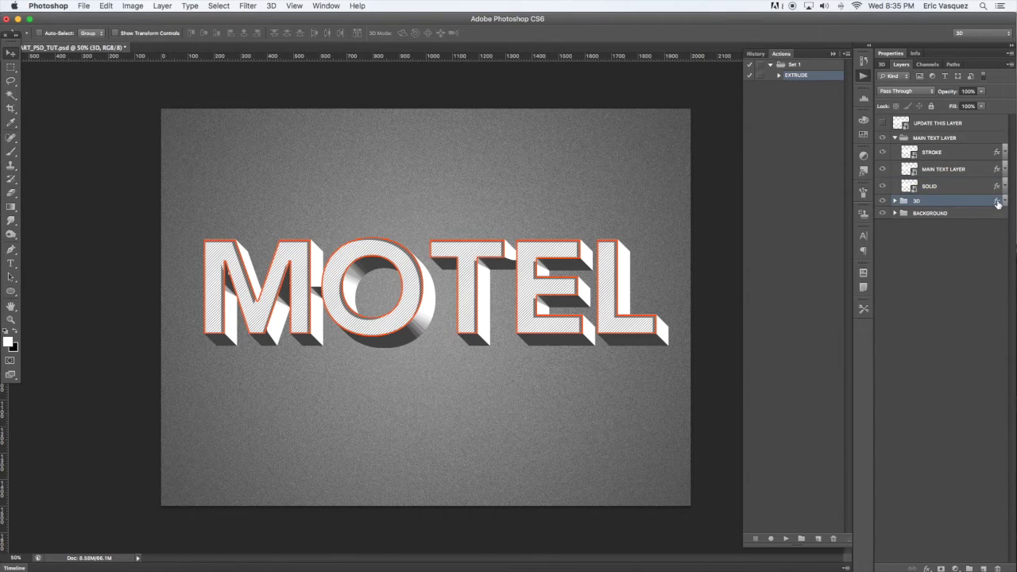
pyautogui.doubleClick(998, 203)
pyautogui.moveTo(672, 112); pyautogui.dragTo(719, 108)
pyautogui.click(711, 150)
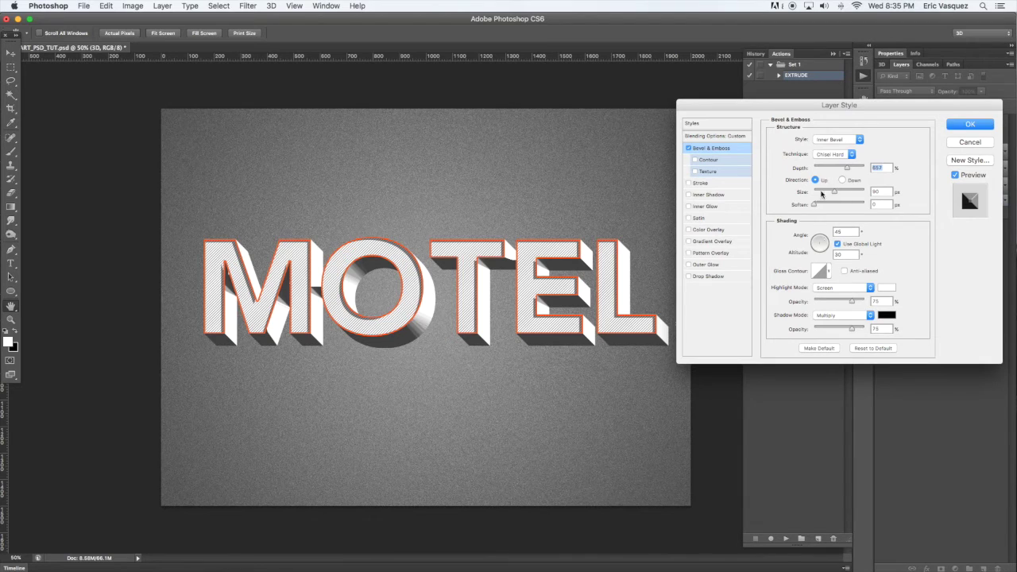
pyautogui.click(695, 160)
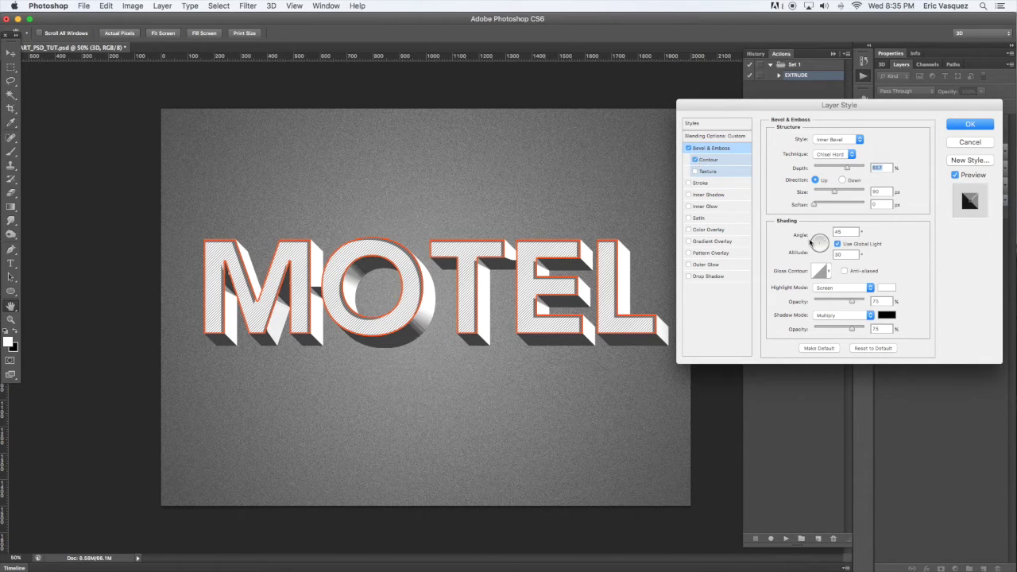
# - Enable Anti-aliased for the gloss contour, try light angles of -135° and 135°, and set the light to angle 0°, altitude 26°
pyautogui.click(845, 271)
pyautogui.moveTo(824, 242); pyautogui.dragTo(819, 242)
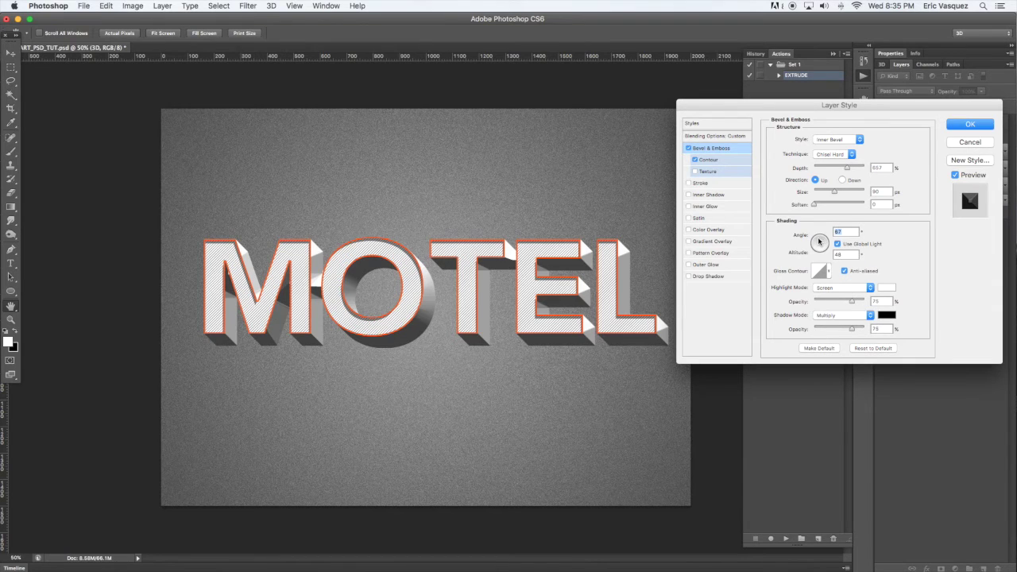
pyautogui.moveTo(817, 240); pyautogui.dragTo(819, 251)
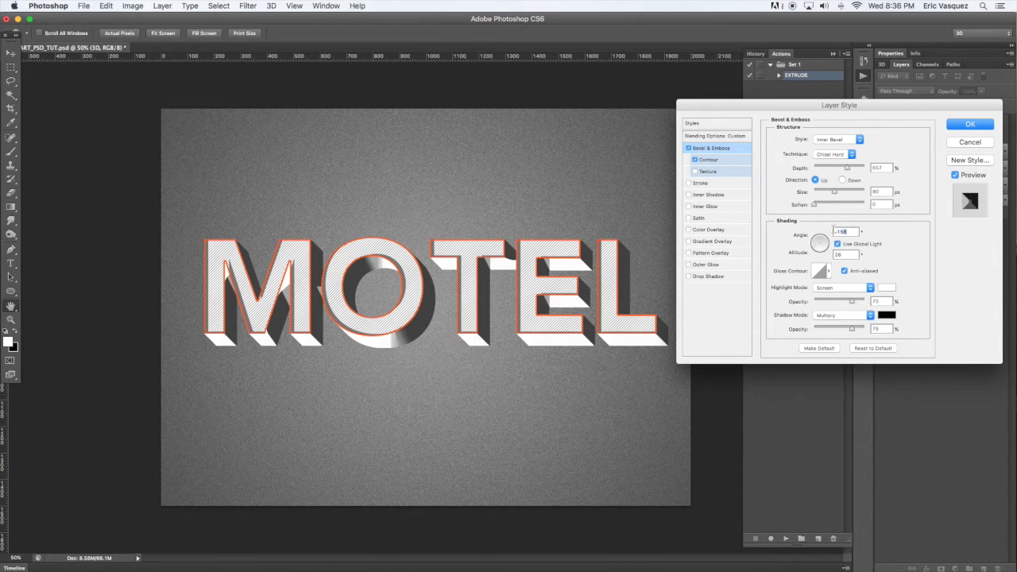
pyautogui.write('-135')
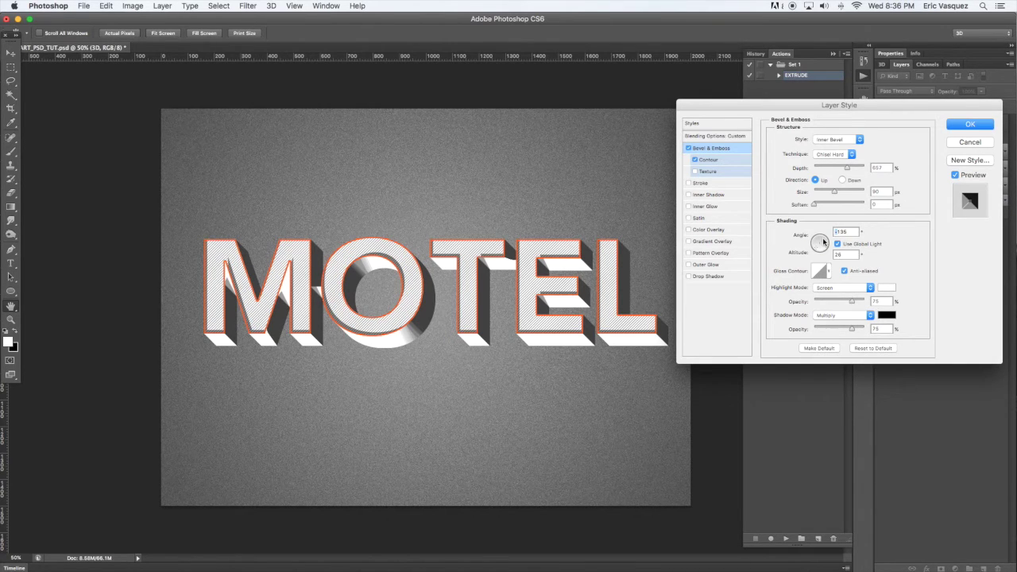
pyautogui.press('Delete')
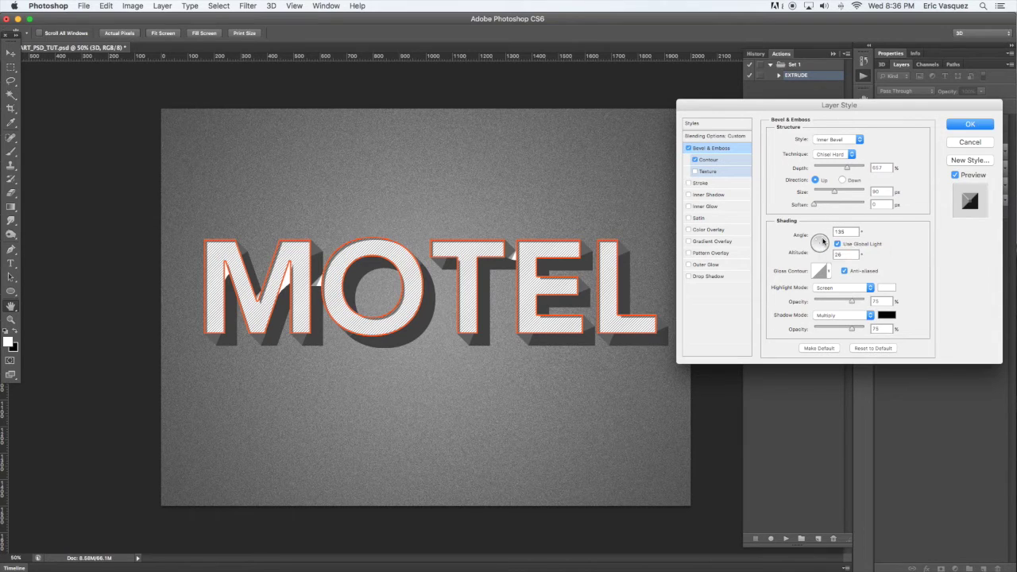
pyautogui.click(823, 241)
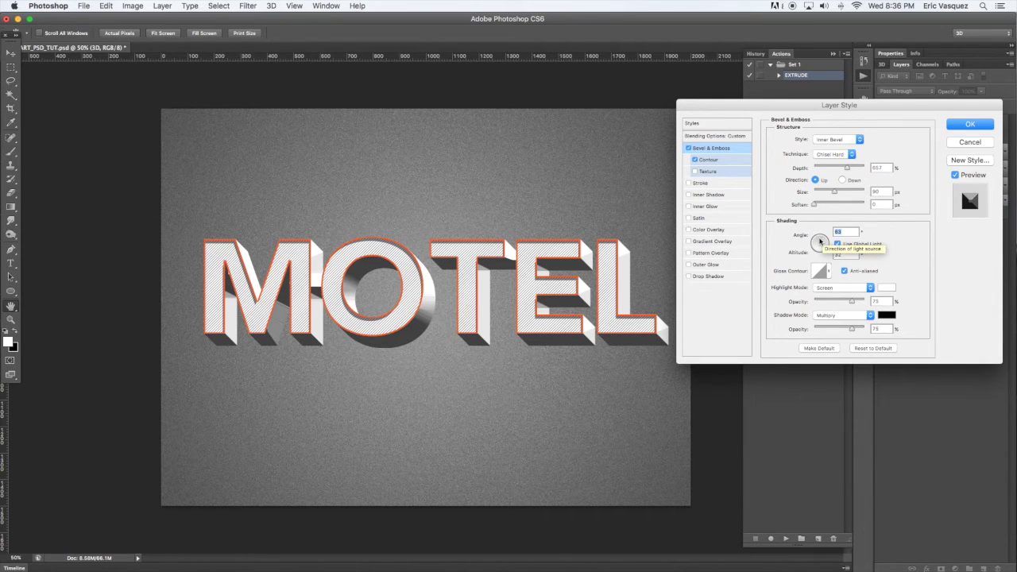
pyautogui.moveTo(821, 240)
pyautogui.mouseDown()
pyautogui.moveTo(819, 252)
pyautogui.moveTo(827, 247)
pyautogui.mouseUp()
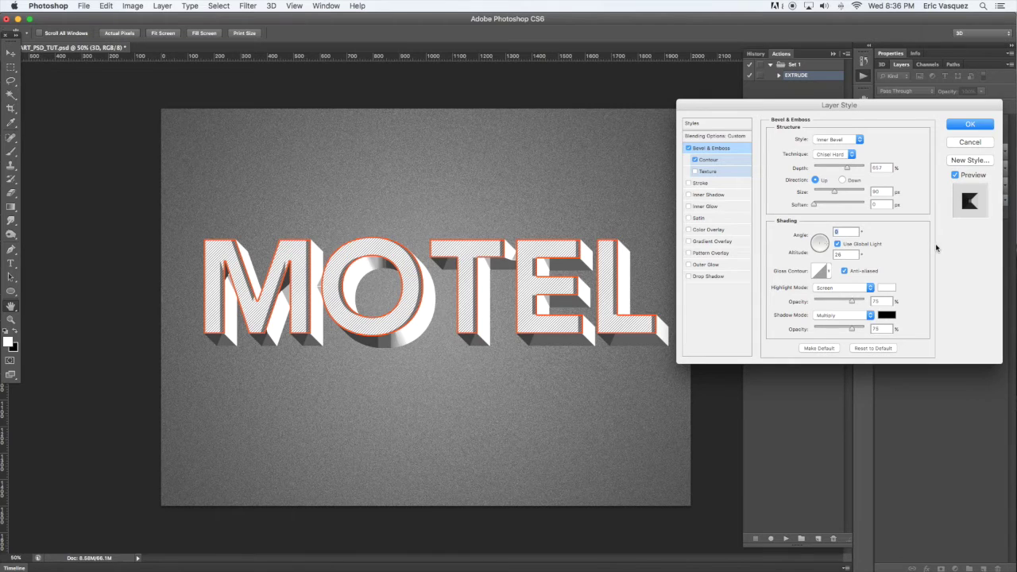
# - Raise the bevel highlight opacity to 90% and try a dark red highlight color
pyautogui.moveTo(854, 302)
pyautogui.mouseDown()
pyautogui.moveTo(831, 302)
pyautogui.moveTo(858, 303)
pyautogui.mouseUp()
pyautogui.click(887, 288)
pyautogui.click(843, 189)
pyautogui.click(977, 164)
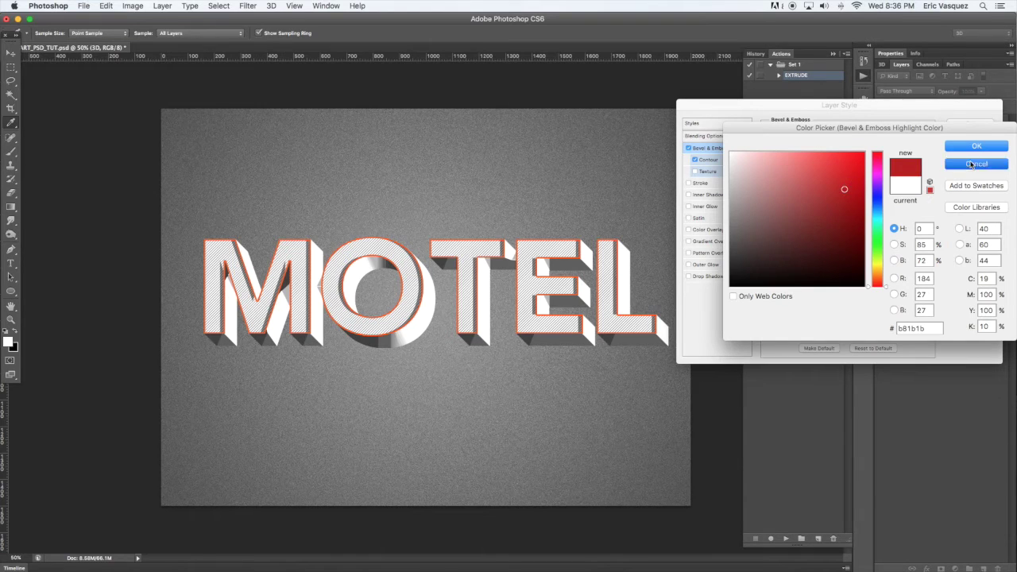
# - Set the bevel highlight to Normal mode, the orange sampled from the letter outline, and 100% opacity
pyautogui.click(826, 292)
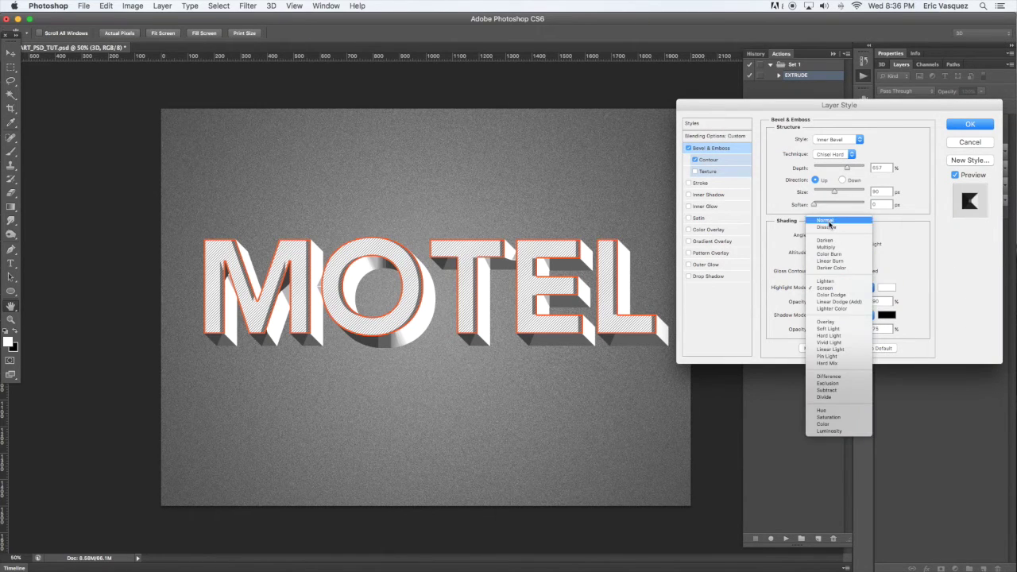
pyautogui.click(828, 222)
pyautogui.click(886, 288)
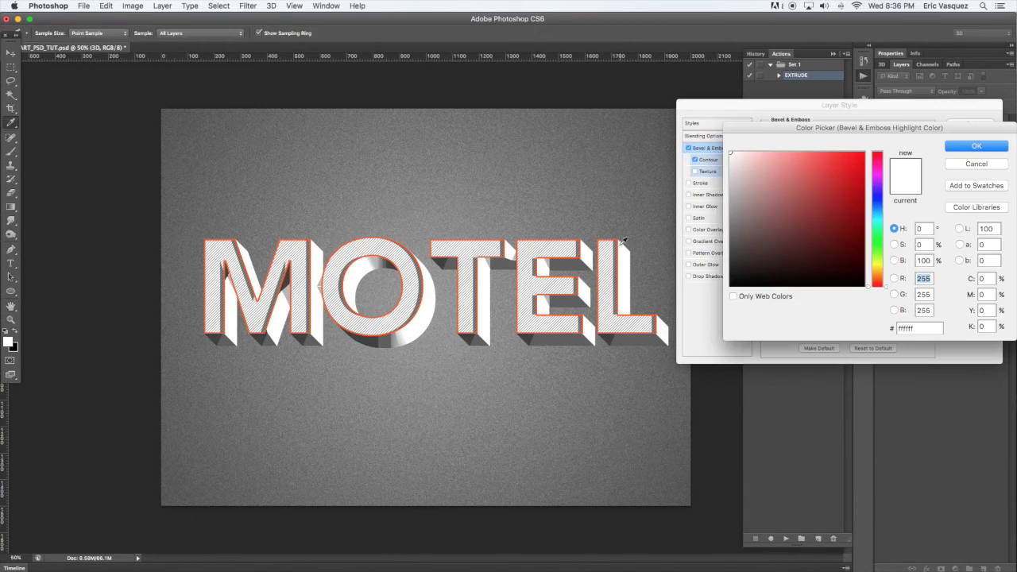
pyautogui.click(619, 236)
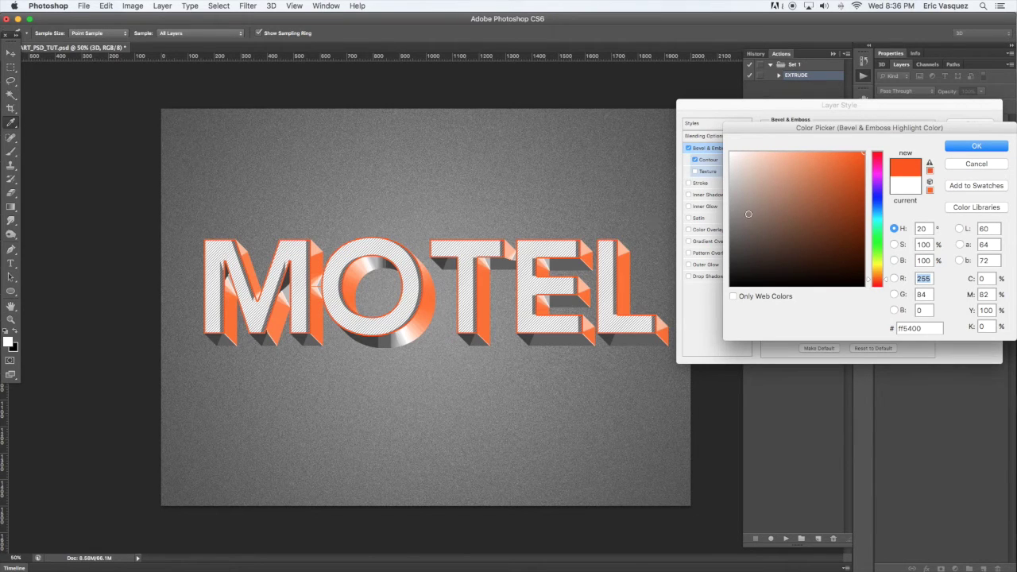
pyautogui.moveTo(823, 201)
pyautogui.mouseDown()
pyautogui.moveTo(856, 204)
pyautogui.moveTo(861, 172)
pyautogui.mouseUp()
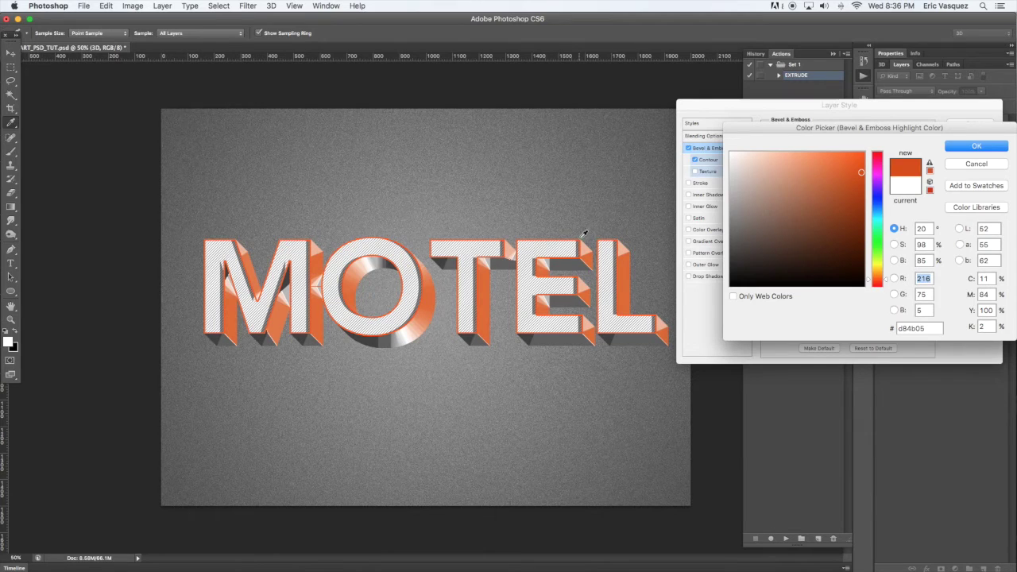
pyautogui.click(976, 146)
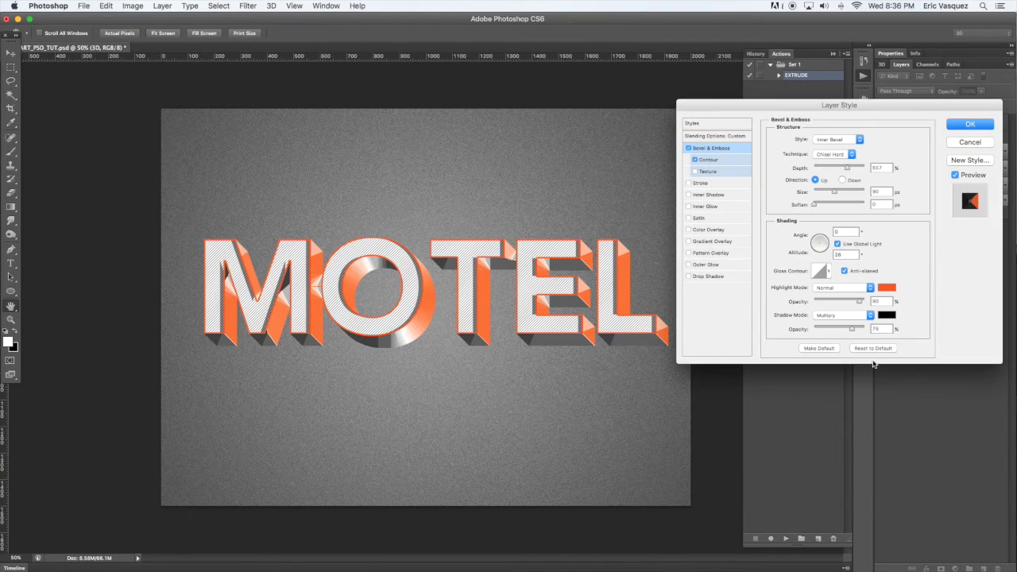
pyautogui.moveTo(858, 303); pyautogui.dragTo(868, 302)
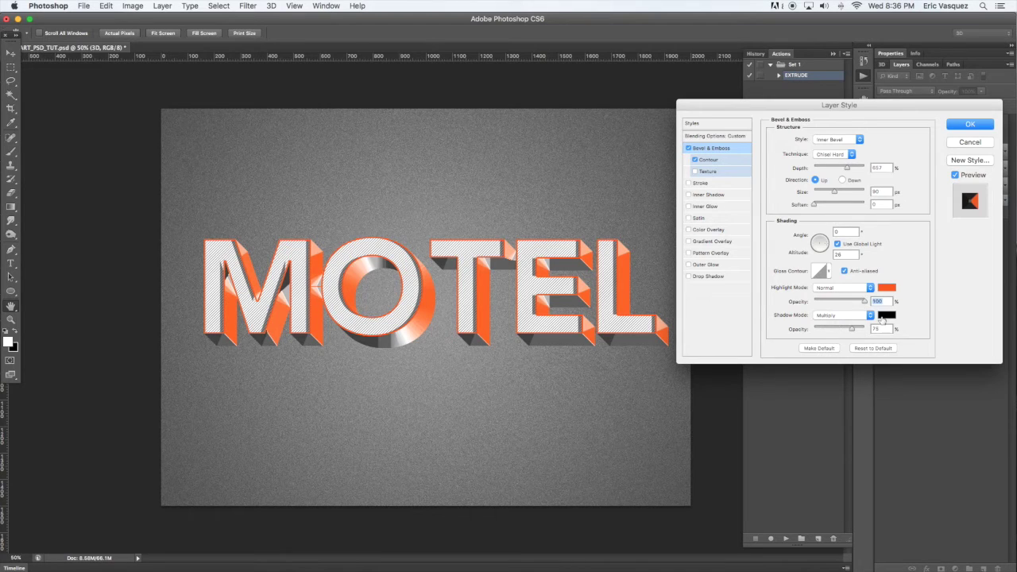
# - Set the bevel shadow color to dark brown 5b3524 and the shadow opacity to 100%
pyautogui.click(886, 315)
pyautogui.click(616, 235)
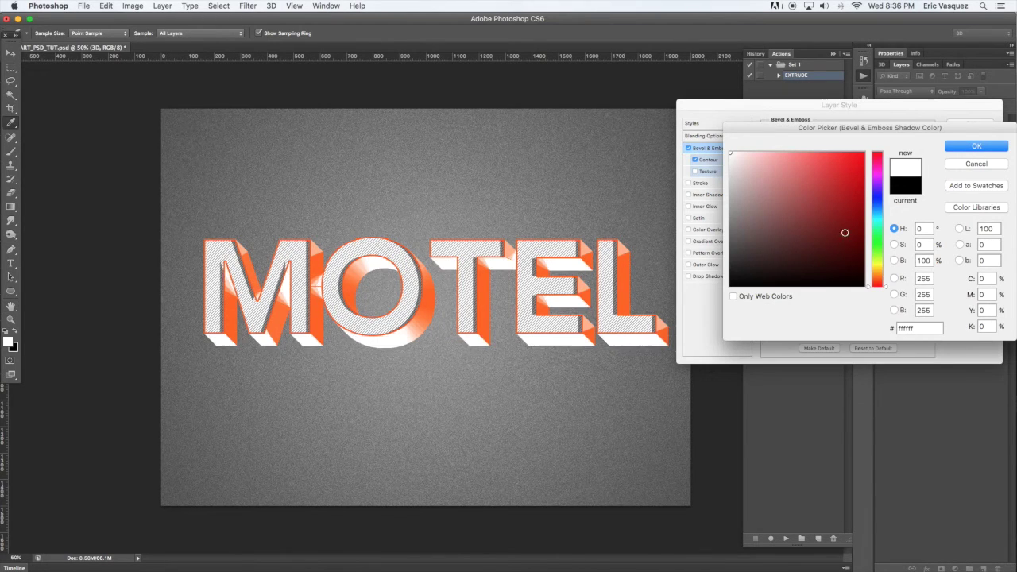
pyautogui.click(877, 279)
pyautogui.moveTo(881, 304); pyautogui.dragTo(871, 296)
pyautogui.click(810, 238)
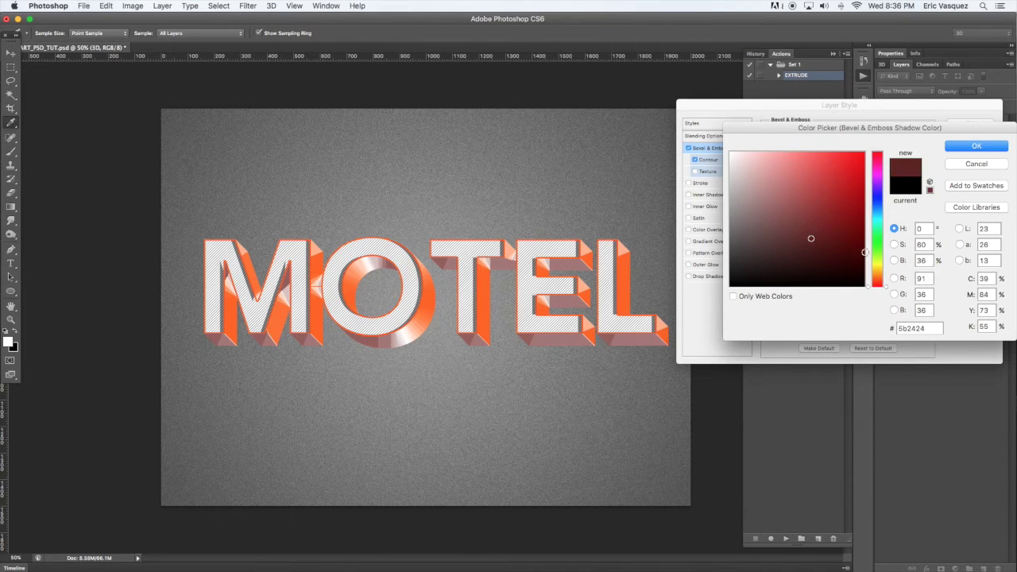
pyautogui.click(877, 279)
pyautogui.moveTo(877, 279); pyautogui.dragTo(879, 287)
pyautogui.click(879, 283)
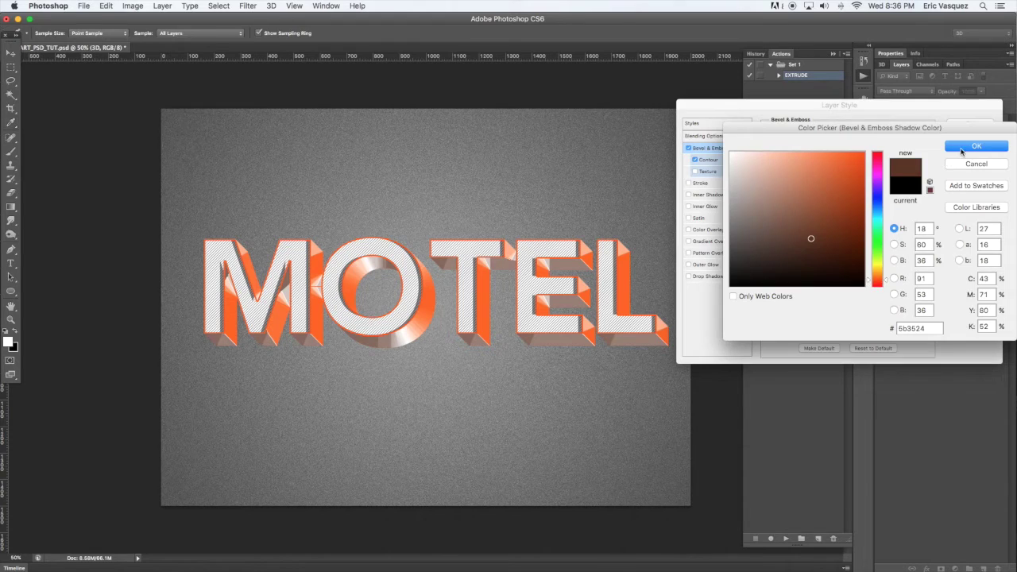
pyautogui.click(976, 145)
pyautogui.write('100')
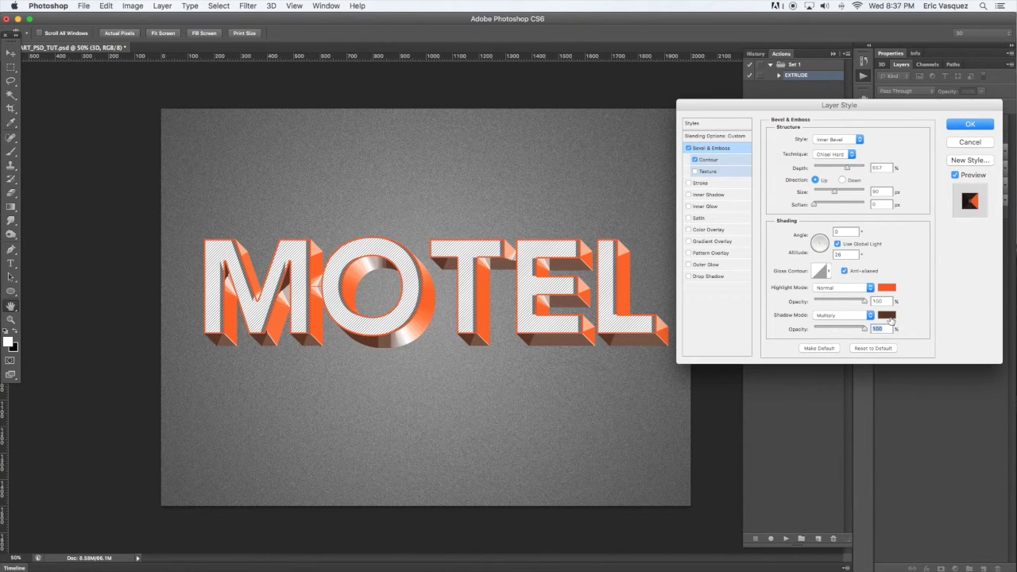
# - Try Normal as the bevel's shadow mode and return it to Multiply
pyautogui.hotkey('shift', 'Tab')
pyautogui.click(852, 319)
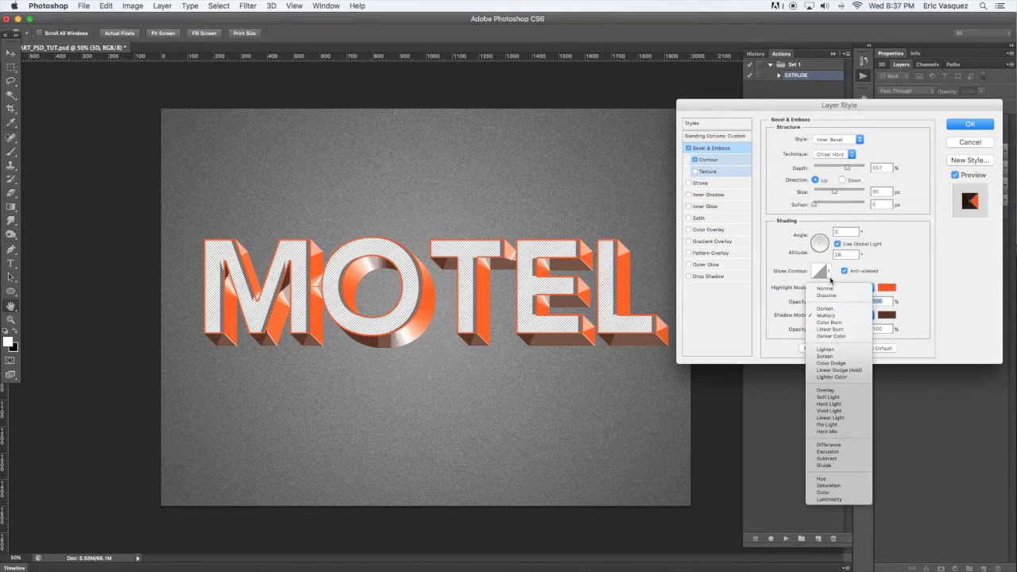
pyautogui.click(844, 289)
pyautogui.click(853, 314)
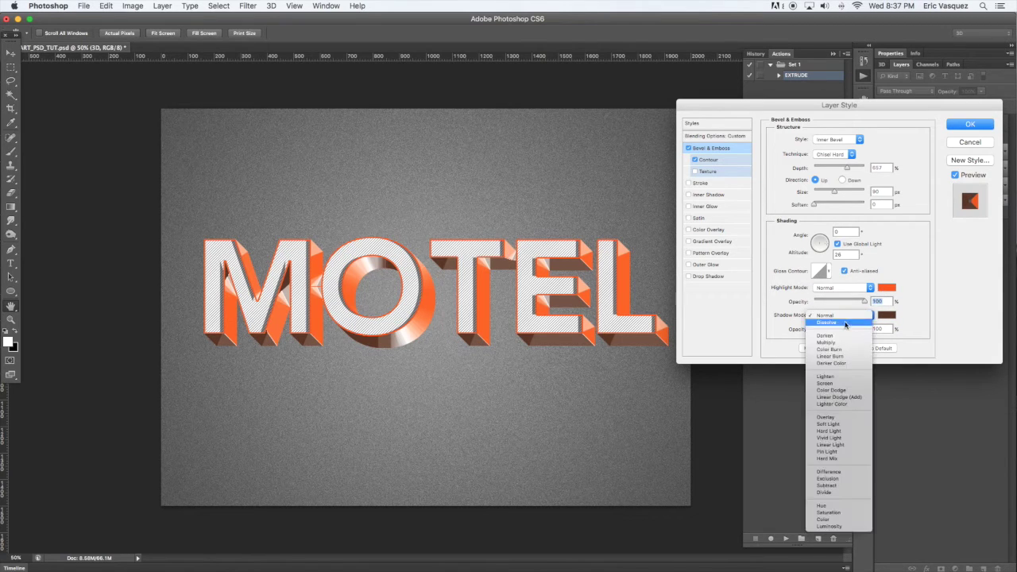
pyautogui.click(842, 347)
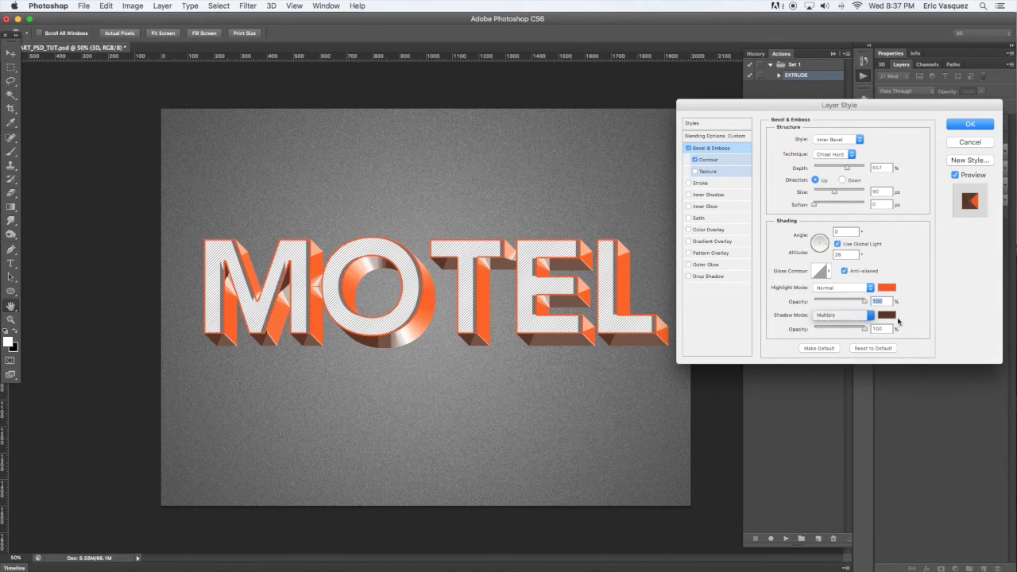
# - Turn on Anti-aliased in the bevel's Contour options and return to the Bevel & Emboss settings
pyautogui.click(709, 161)
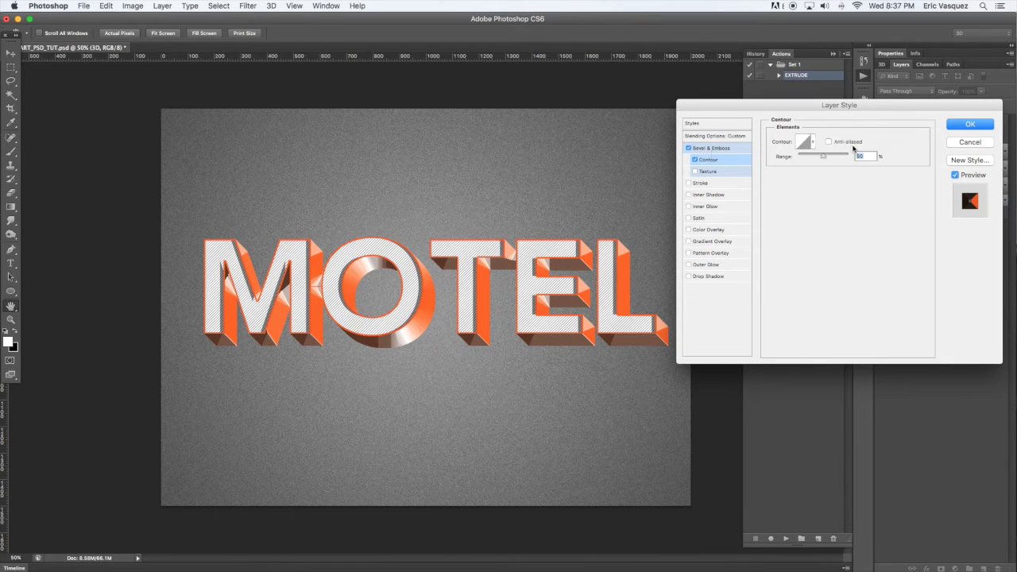
pyautogui.click(828, 143)
pyautogui.click(713, 149)
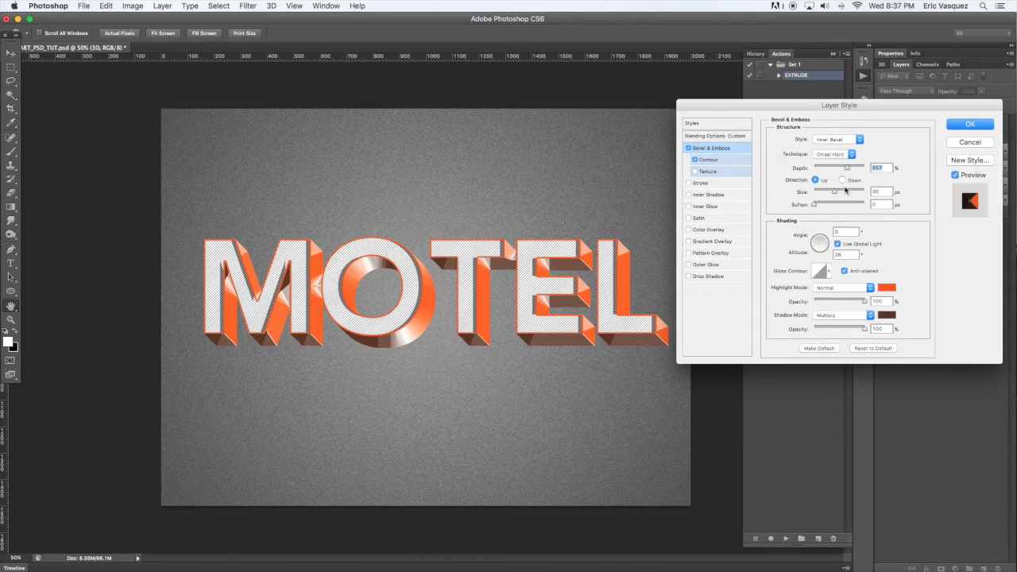
# - Set the bevel depth to 1000% and size to 111 px, with the light at angle 135°, altitude 37°
pyautogui.moveTo(836, 191); pyautogui.dragTo(877, 167)
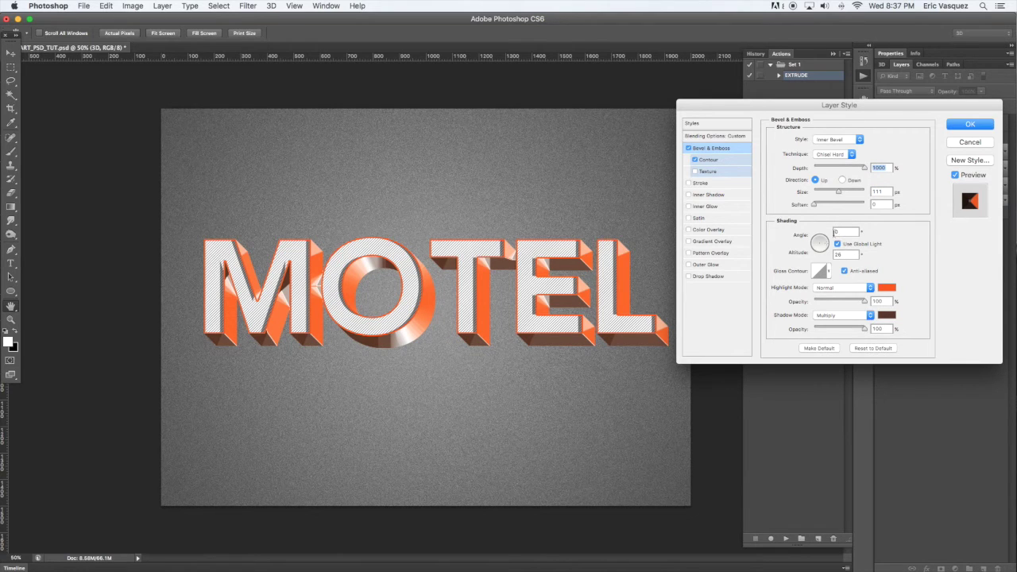
pyautogui.click(819, 241)
pyautogui.click(818, 241)
pyautogui.moveTo(864, 301); pyautogui.dragTo(863, 328)
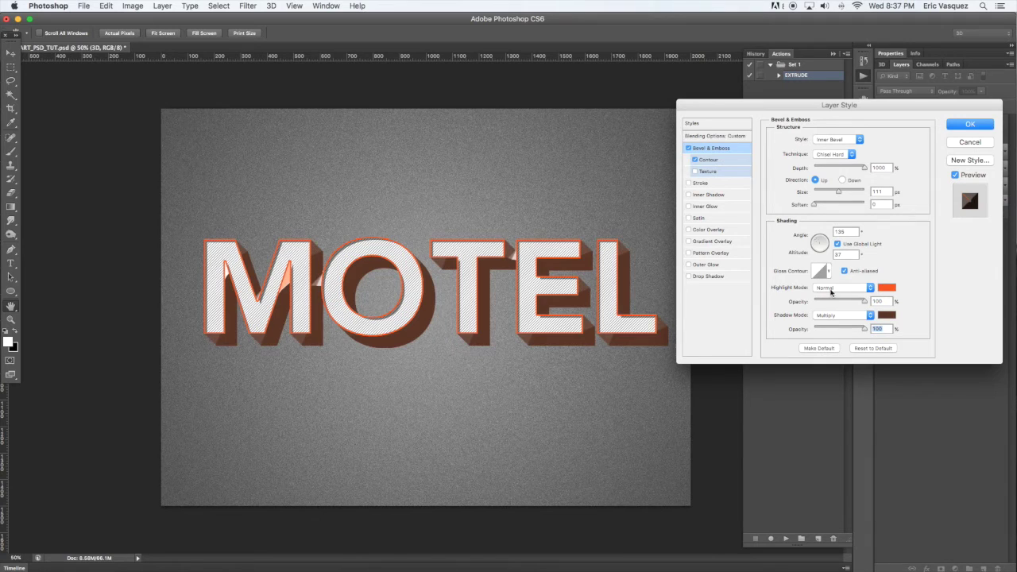
# - Try the Chisel Soft technique and the Down direction on the bevel, returning to Chisel Hard and Up
pyautogui.click(835, 155)
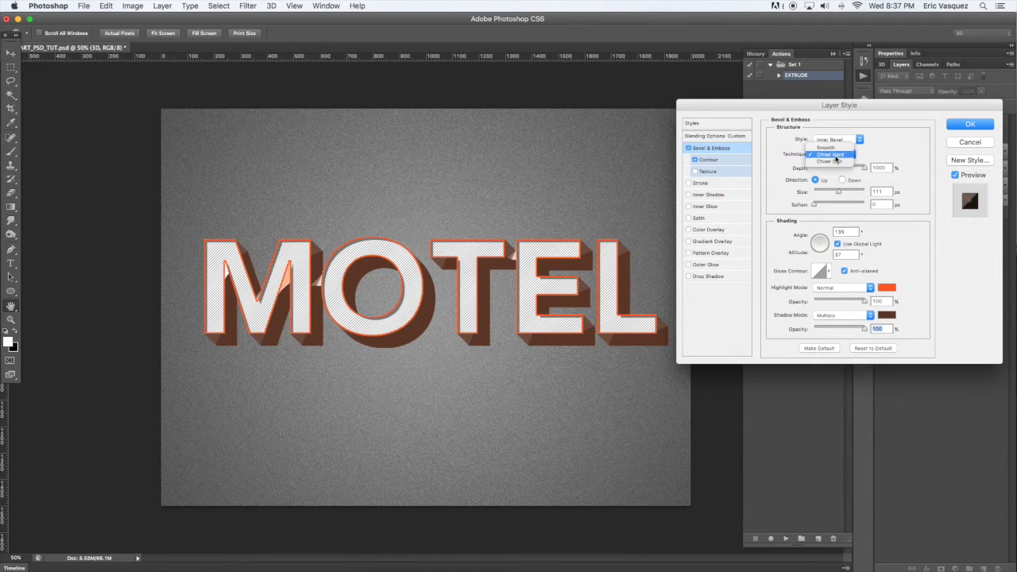
pyautogui.click(834, 162)
pyautogui.click(835, 156)
pyautogui.click(834, 149)
pyautogui.click(842, 180)
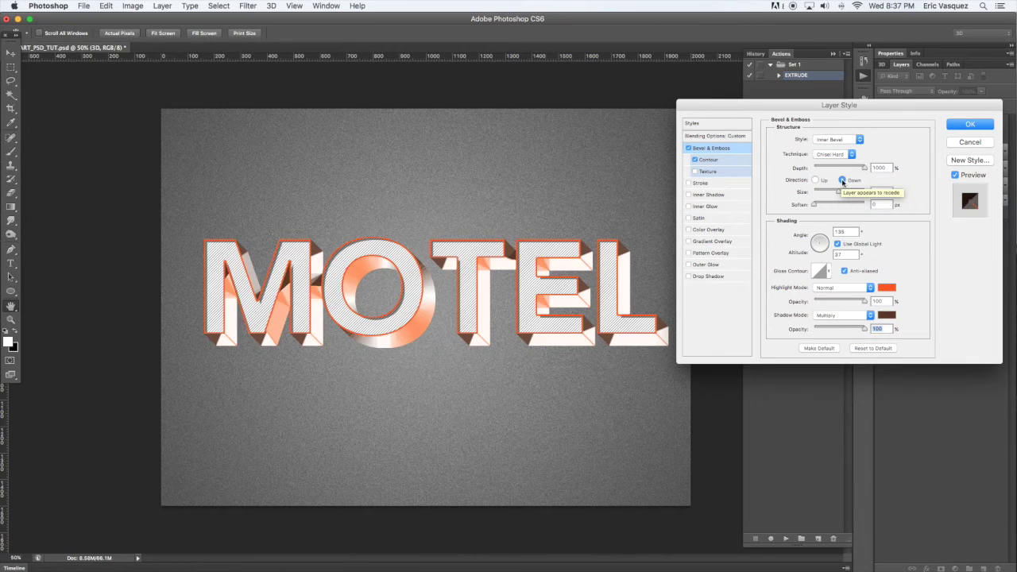
pyautogui.click(815, 180)
# - Set the bevel size to 172 px and make the shadow a lighter reddish brown at 100% opacity
pyautogui.moveTo(838, 192)
pyautogui.mouseDown()
pyautogui.moveTo(870, 193)
pyautogui.moveTo(823, 192)
pyautogui.moveTo(851, 193)
pyautogui.mouseUp()
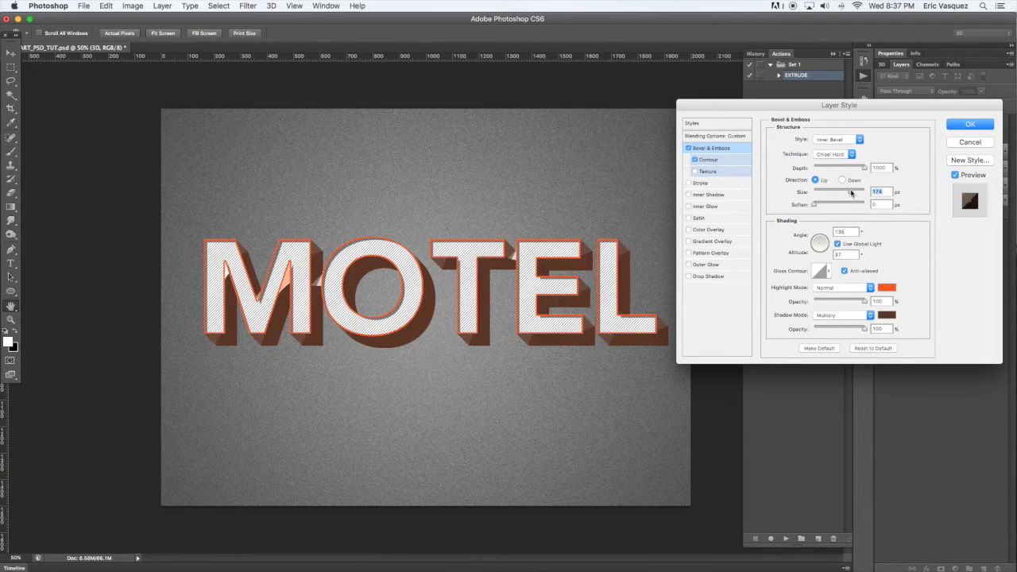
pyautogui.moveTo(865, 327)
pyautogui.mouseDown()
pyautogui.moveTo(843, 330)
pyautogui.moveTo(862, 329)
pyautogui.mouseUp()
pyautogui.click(886, 315)
pyautogui.click(834, 201)
pyautogui.click(962, 150)
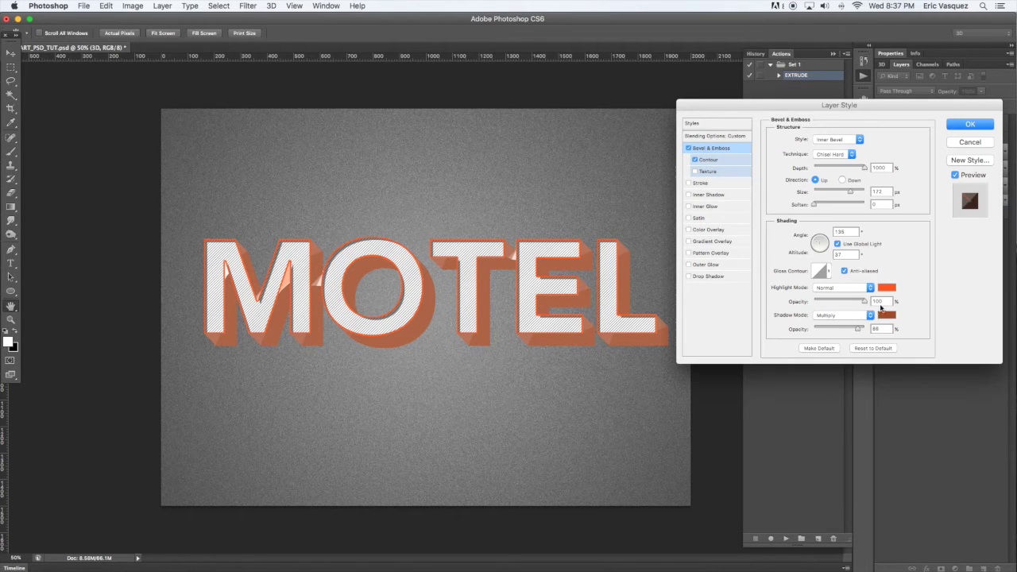
pyautogui.moveTo(864, 303); pyautogui.dragTo(931, 293)
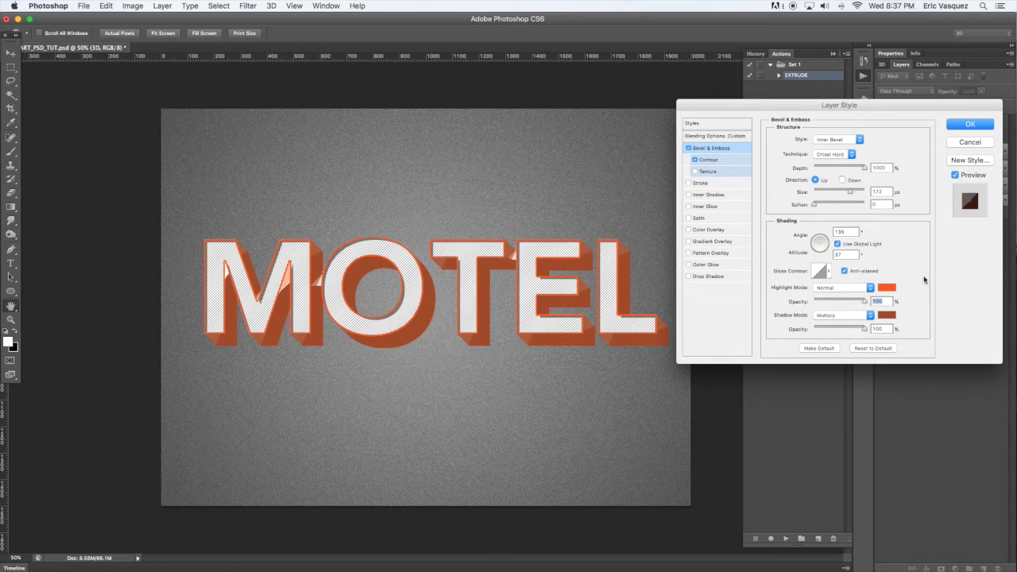
# - Set the bevel's light angle to 45° and its highlight mode to Multiply, keeping the highlight opacity at 100%
pyautogui.click(838, 232)
pyautogui.write('45')
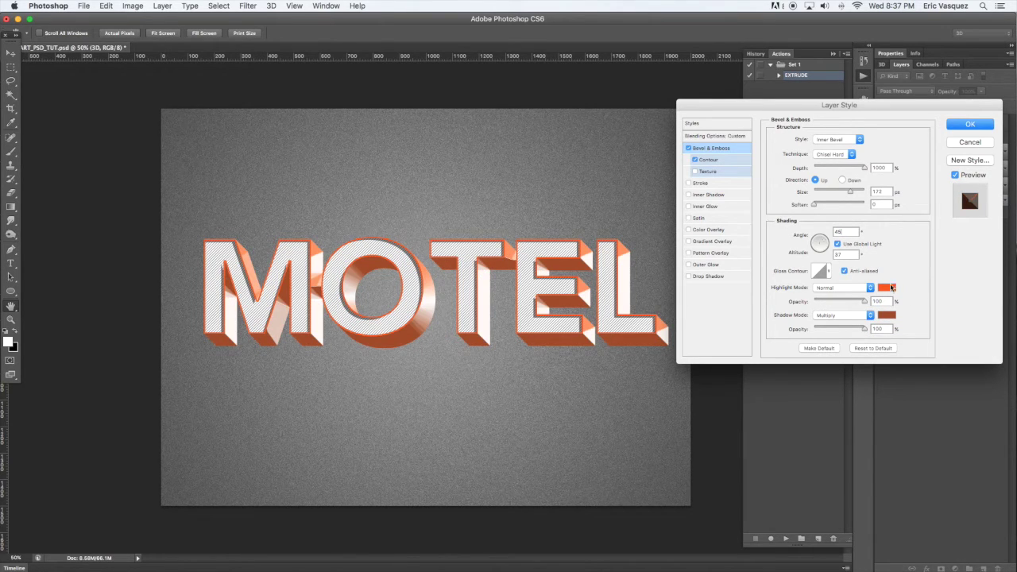
pyautogui.click(869, 288)
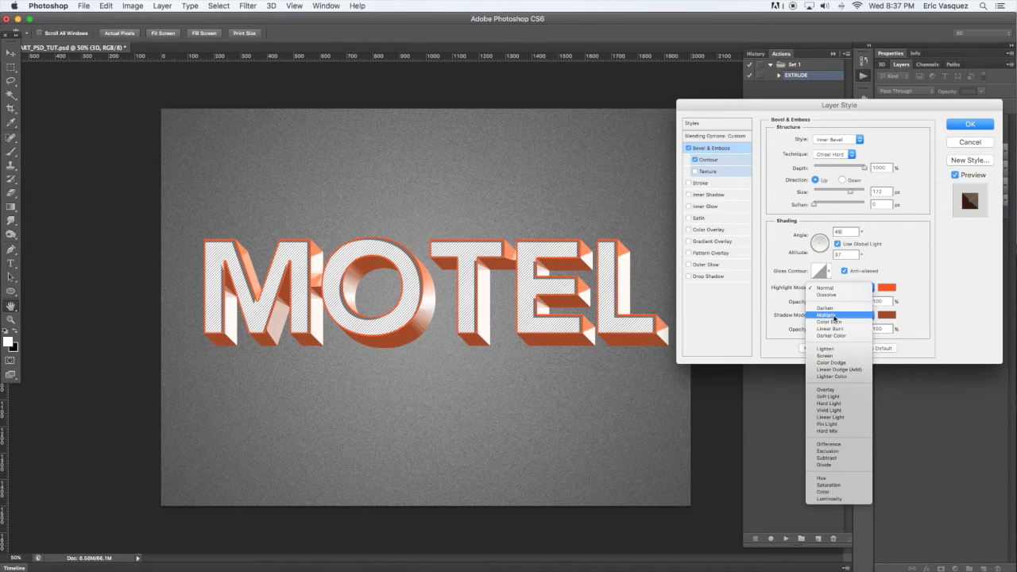
pyautogui.click(834, 314)
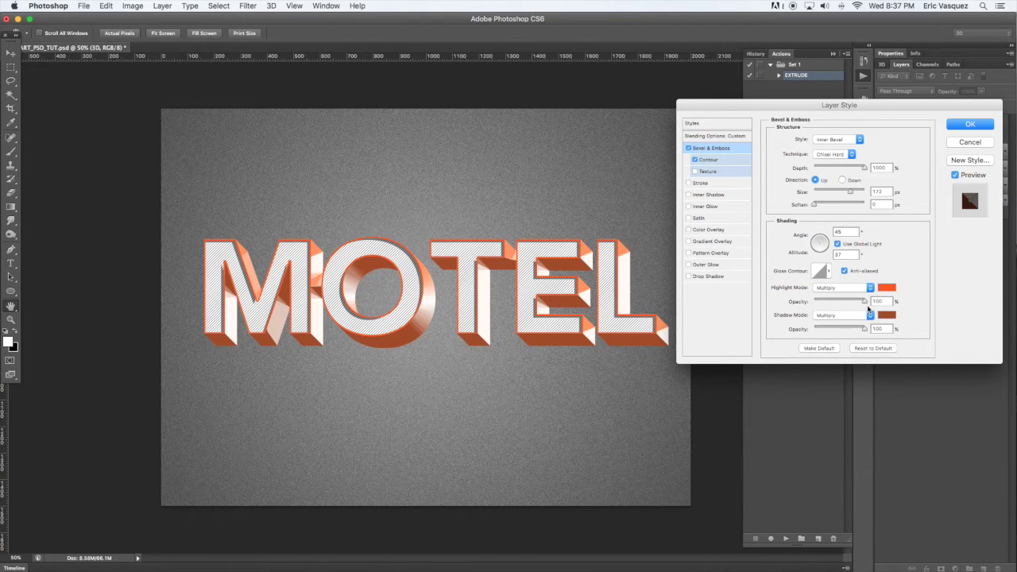
pyautogui.click(850, 288)
pyautogui.click(887, 328)
pyautogui.moveTo(865, 302)
pyautogui.mouseDown()
pyautogui.moveTo(826, 302)
pyautogui.moveTo(867, 302)
pyautogui.mouseUp()
# - Add a Color Overlay to the 3D group, sampling the orange outline and darkening it to a reddish brown
pyautogui.click(688, 230)
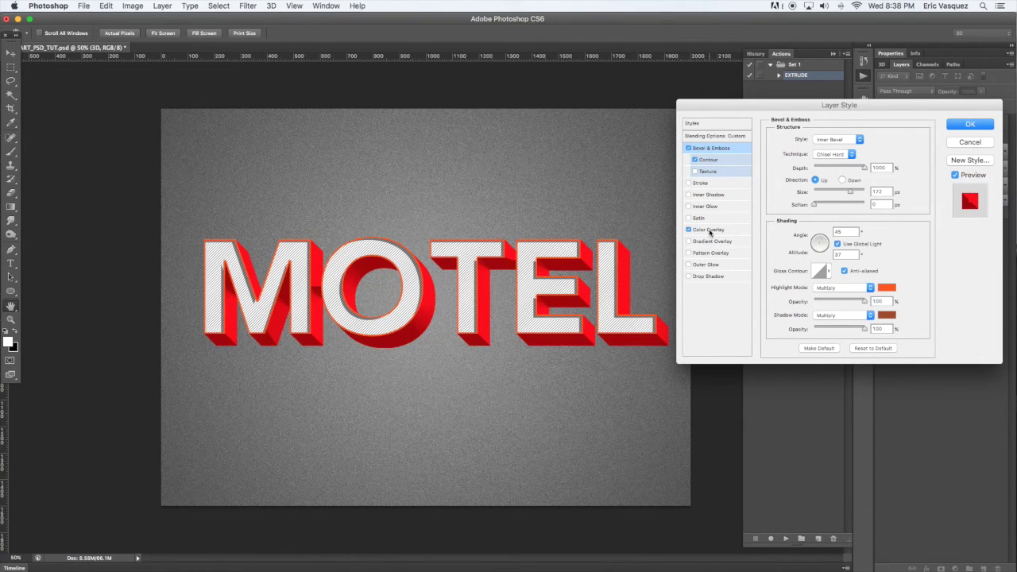
pyautogui.click(706, 230)
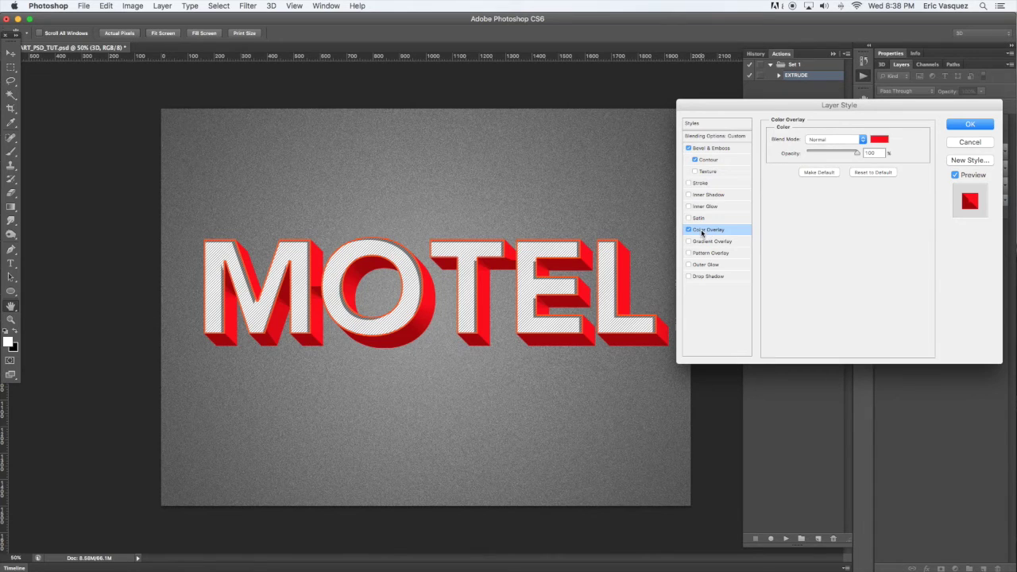
pyautogui.click(879, 141)
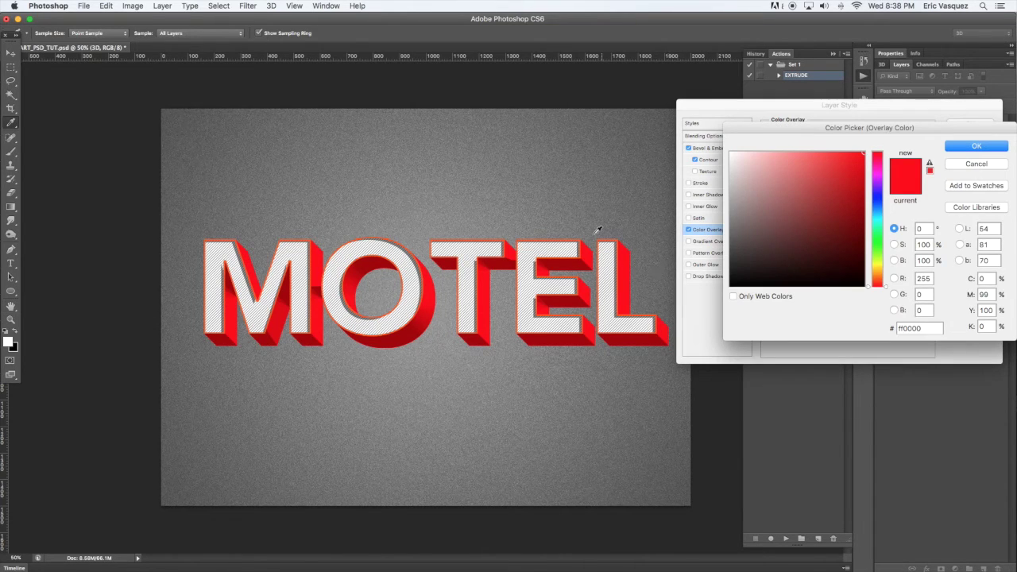
pyautogui.click(576, 239)
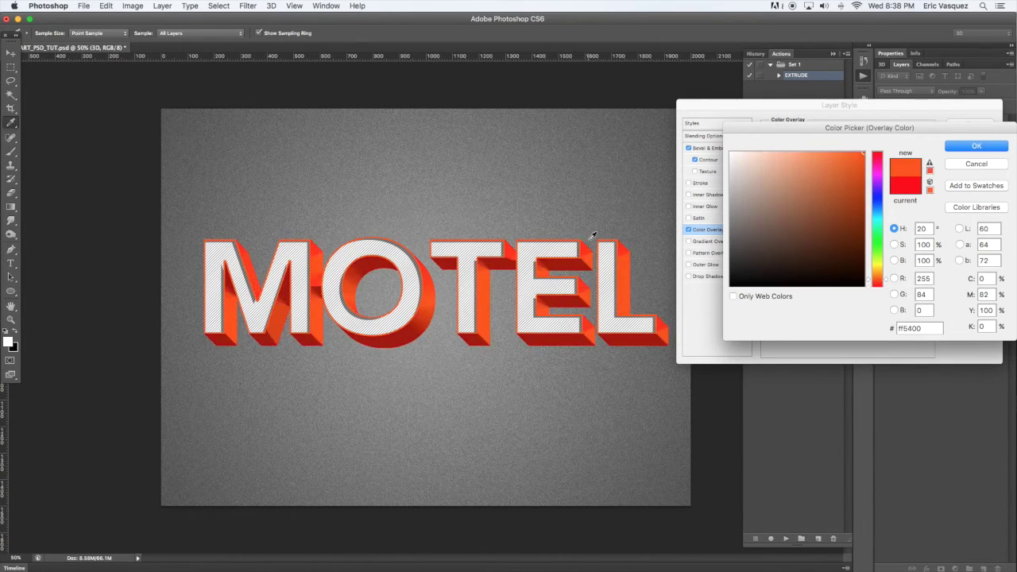
pyautogui.click(856, 210)
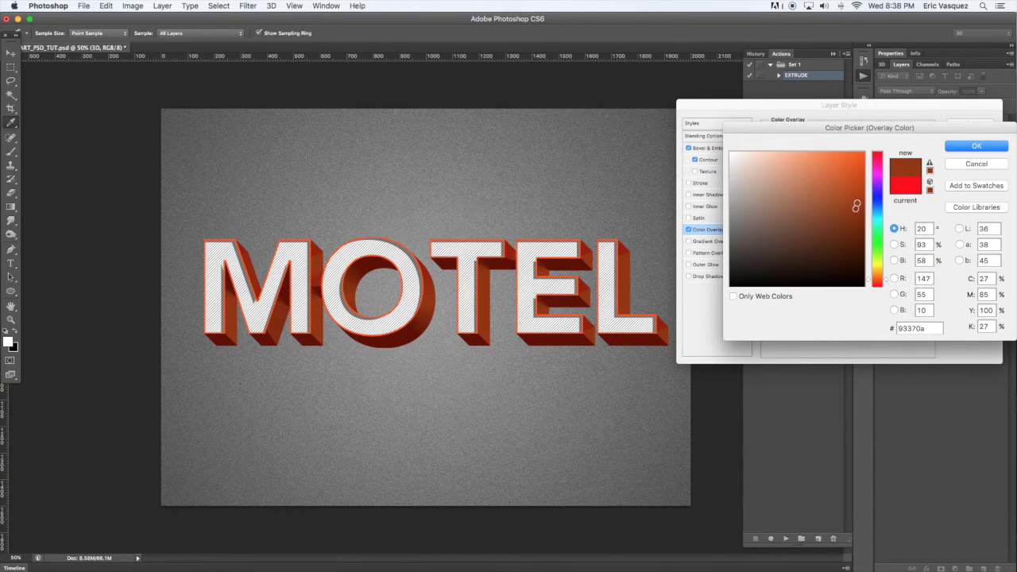
pyautogui.moveTo(852, 200); pyautogui.dragTo(823, 205)
pyautogui.click(845, 213)
pyautogui.click(976, 146)
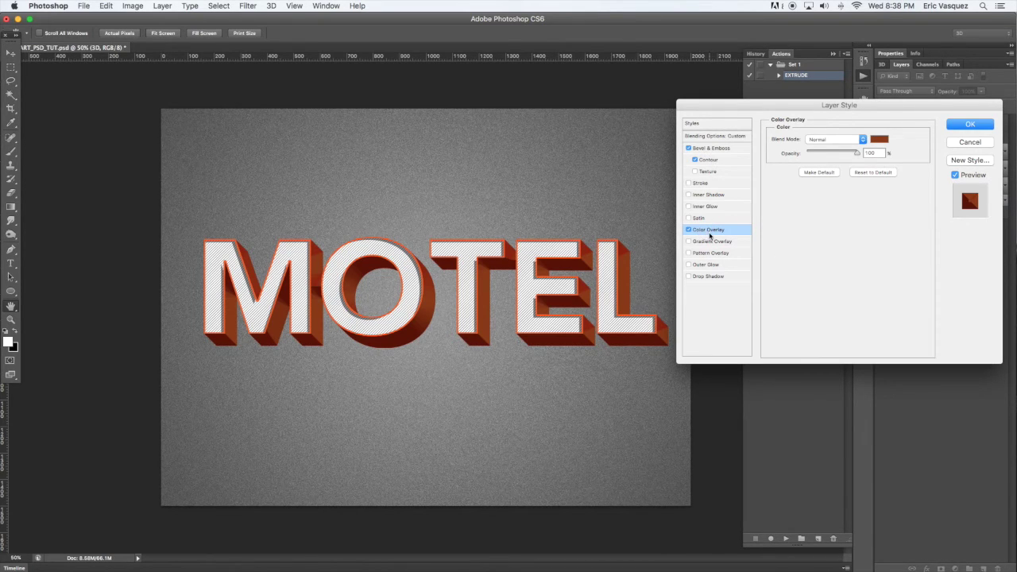
# - Set the 3D group's bevel light to an angle of 167° and an altitude of 42°, and apply the layer style
pyautogui.click(714, 149)
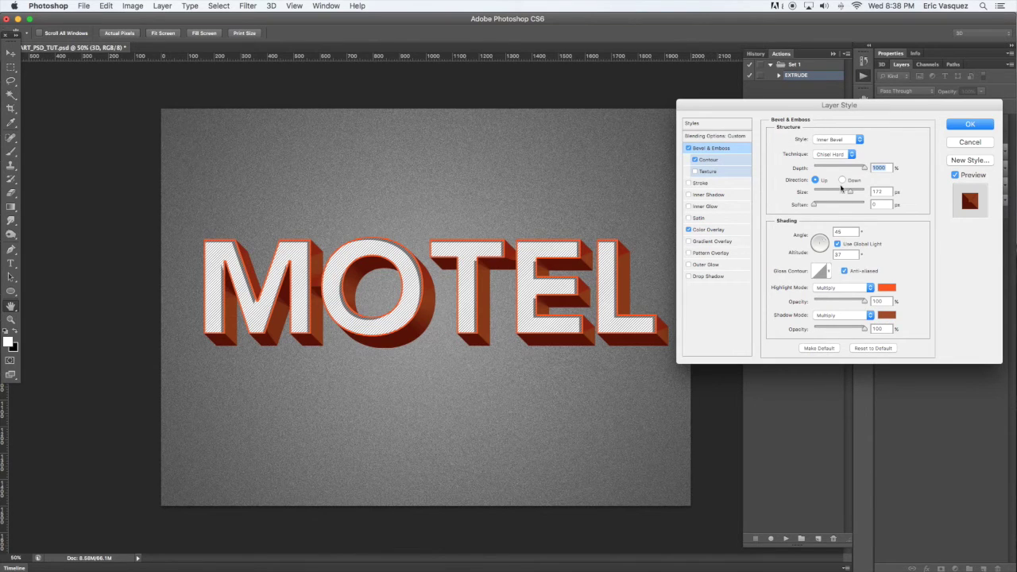
pyautogui.click(823, 240)
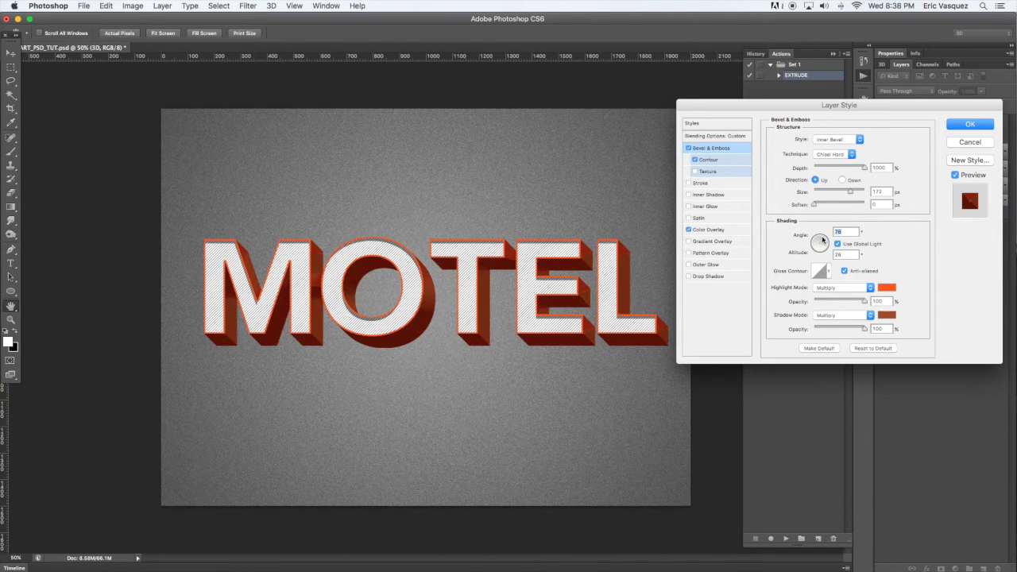
pyautogui.moveTo(818, 238); pyautogui.dragTo(816, 255)
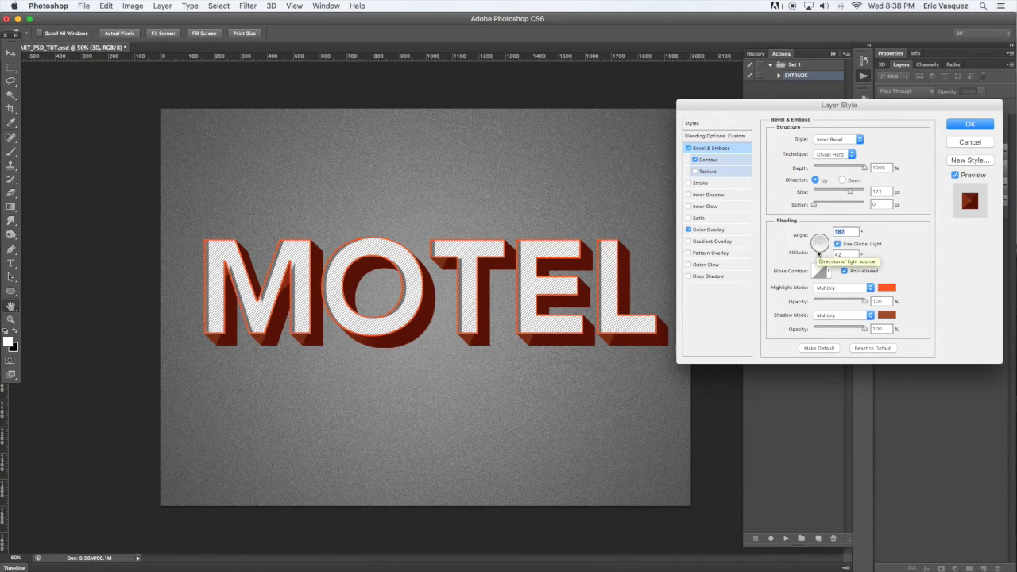
pyautogui.click(968, 125)
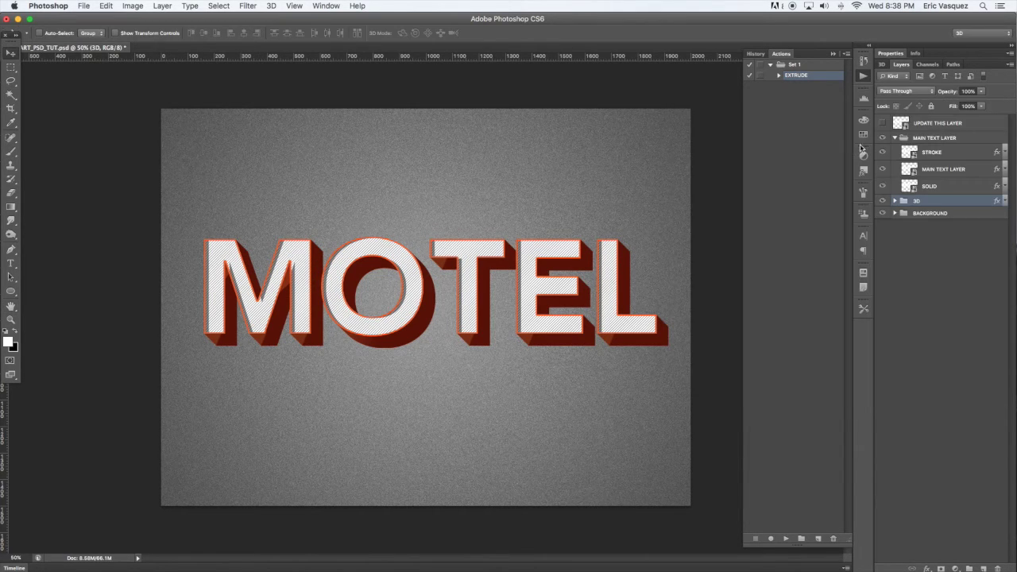
# - Turn off Use Global Light for the inner shadow on the striped MAIN TEXT LAYER, giving it a 120° angle
pyautogui.click(896, 138)
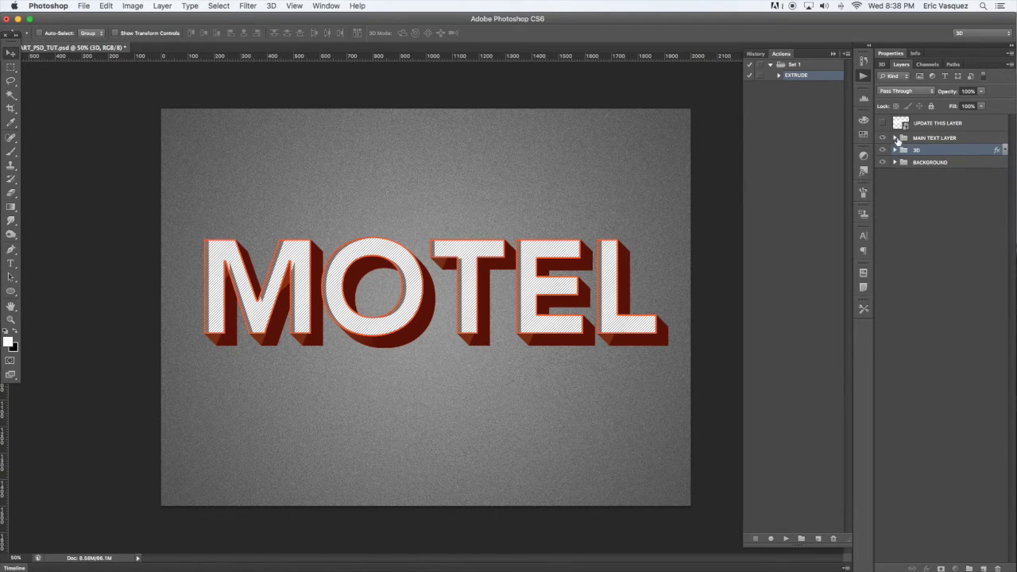
pyautogui.click(895, 138)
pyautogui.click(989, 157)
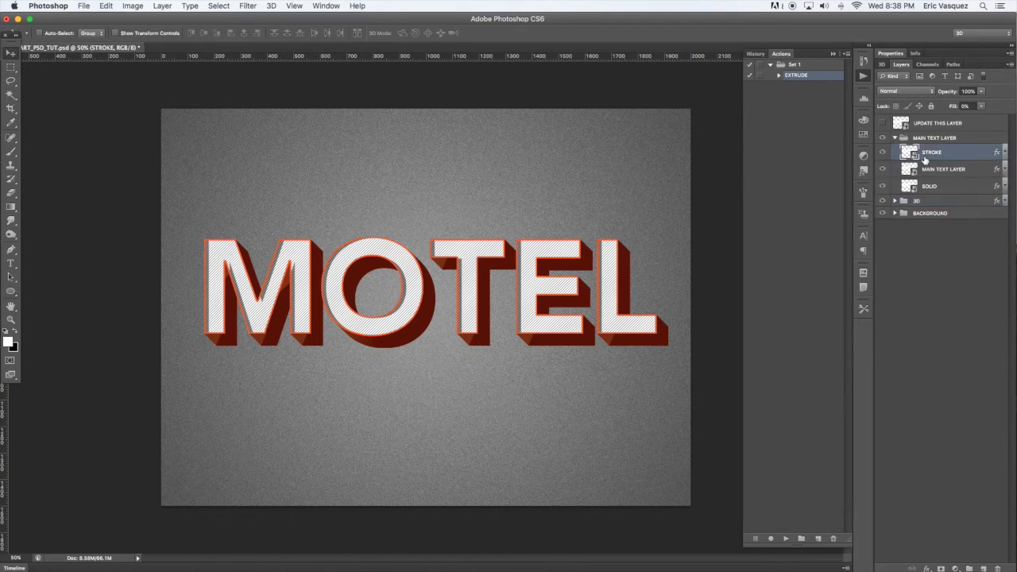
pyautogui.click(981, 170)
pyautogui.doubleClick(998, 171)
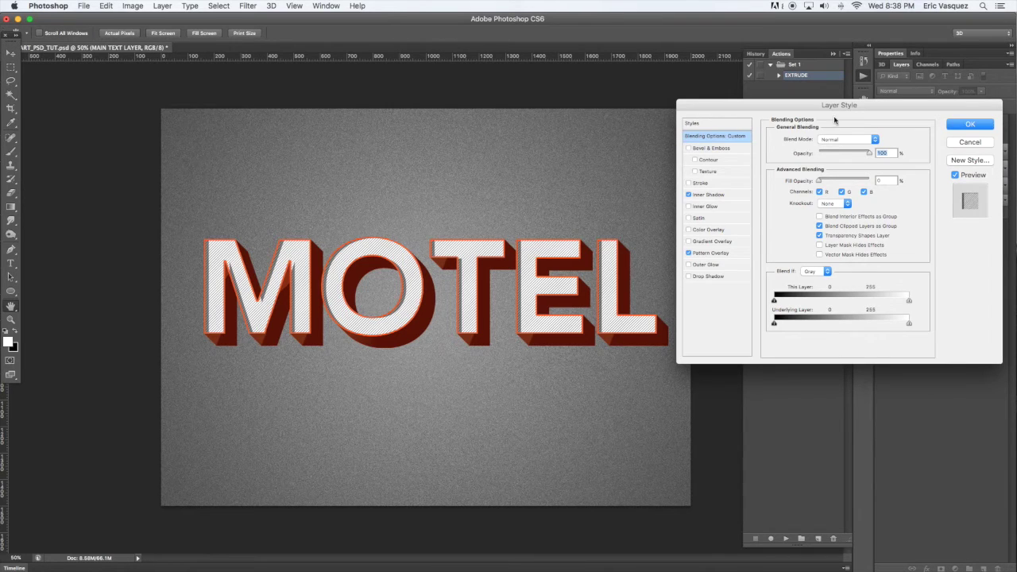
pyautogui.click(708, 195)
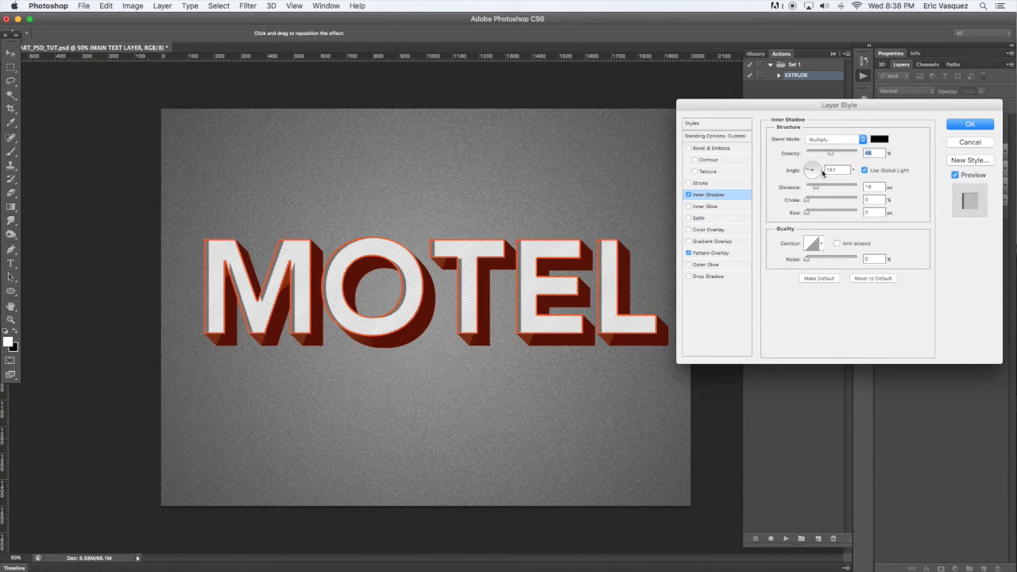
pyautogui.click(864, 170)
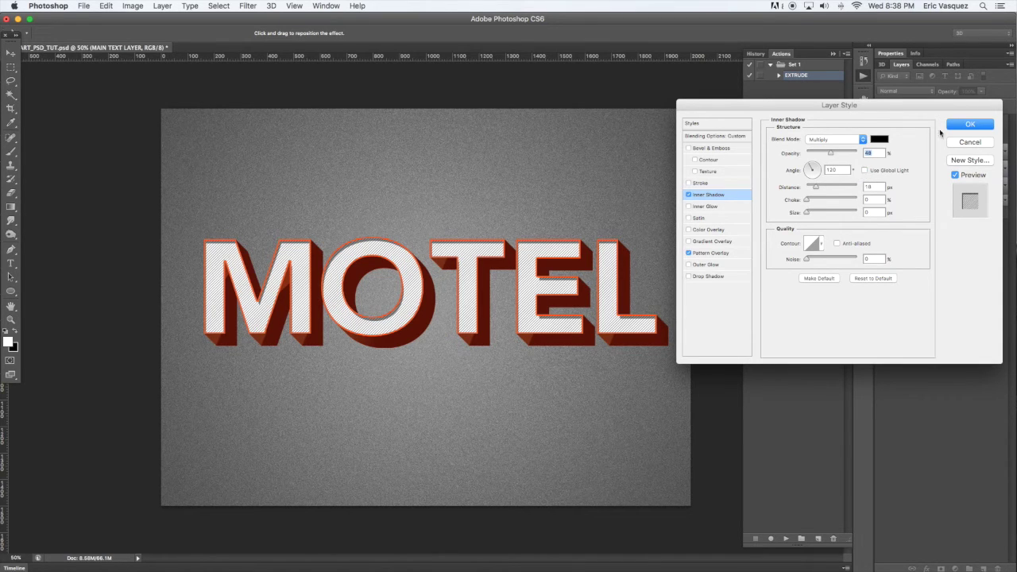
pyautogui.click(970, 124)
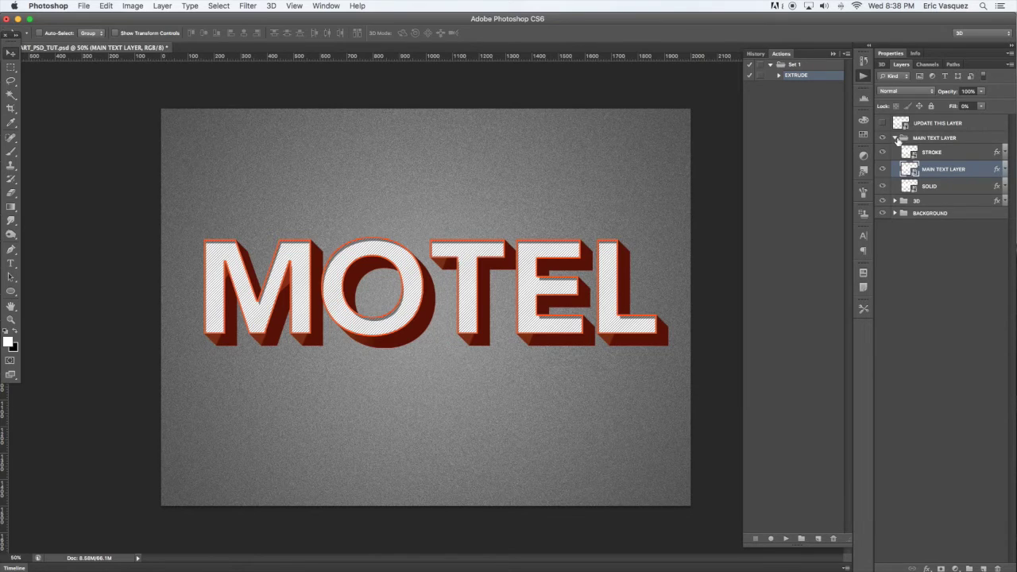
pyautogui.click(895, 139)
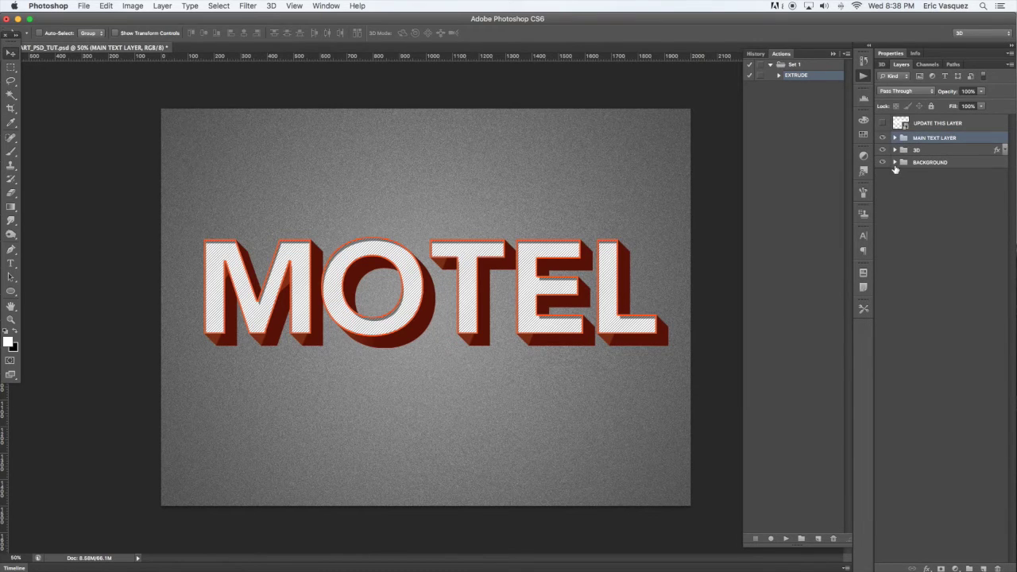
# - Add a solid color fill layer above NOISE in the BACKGROUND group, using the outline's orange ff5400
pyautogui.click(895, 162)
pyautogui.click(953, 179)
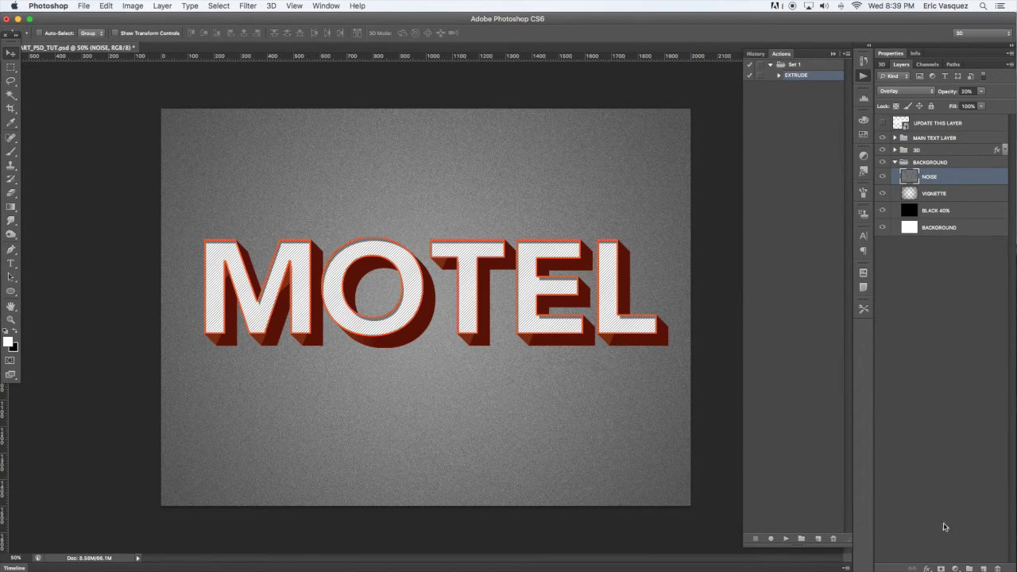
pyautogui.click(955, 568)
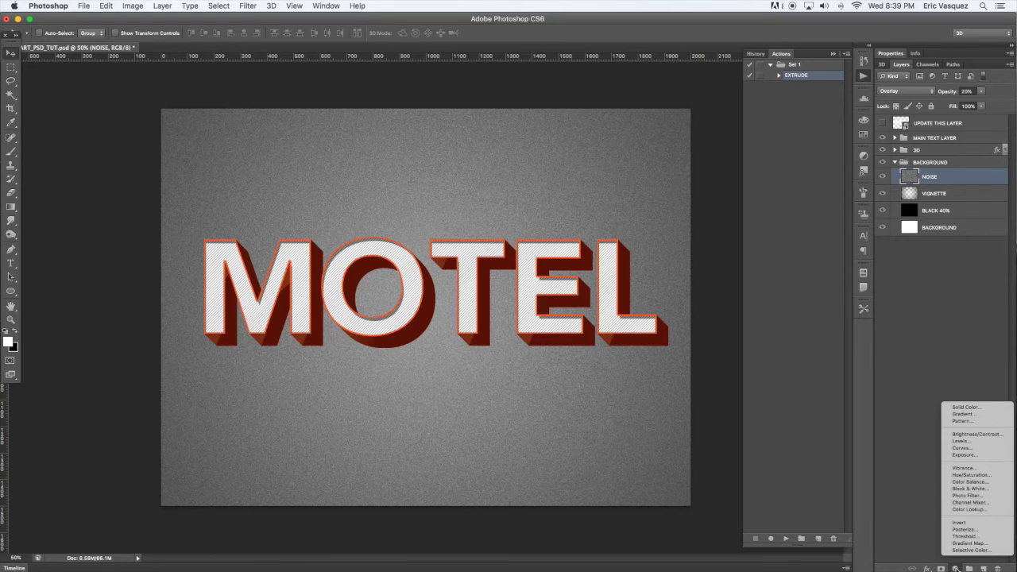
pyautogui.click(965, 407)
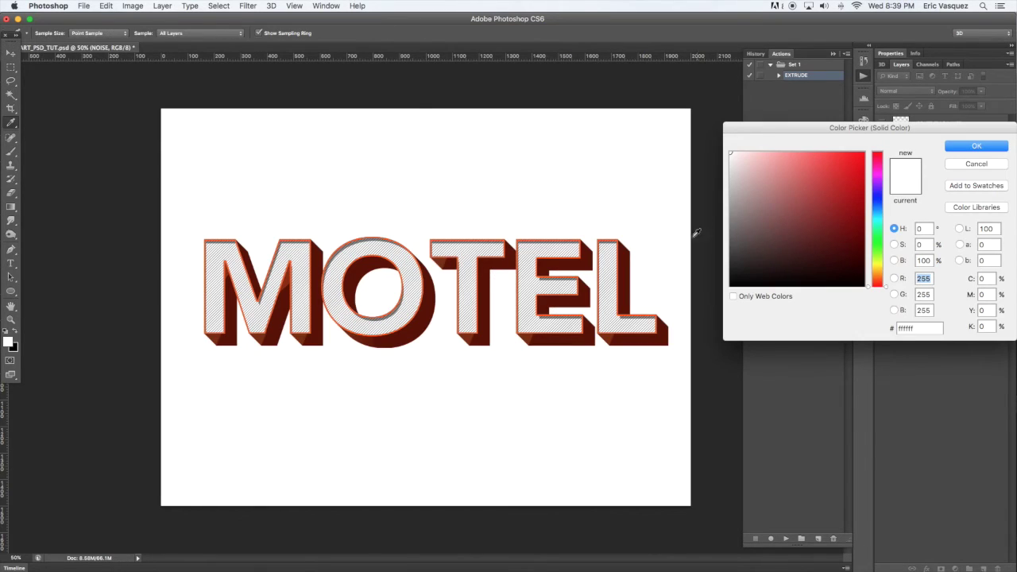
pyautogui.click(628, 256)
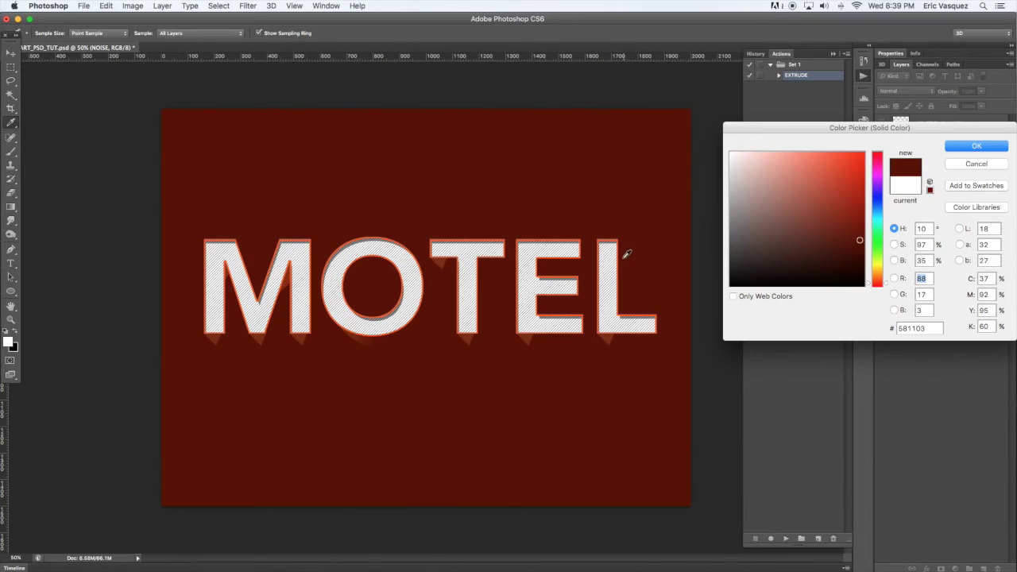
pyautogui.click(581, 240)
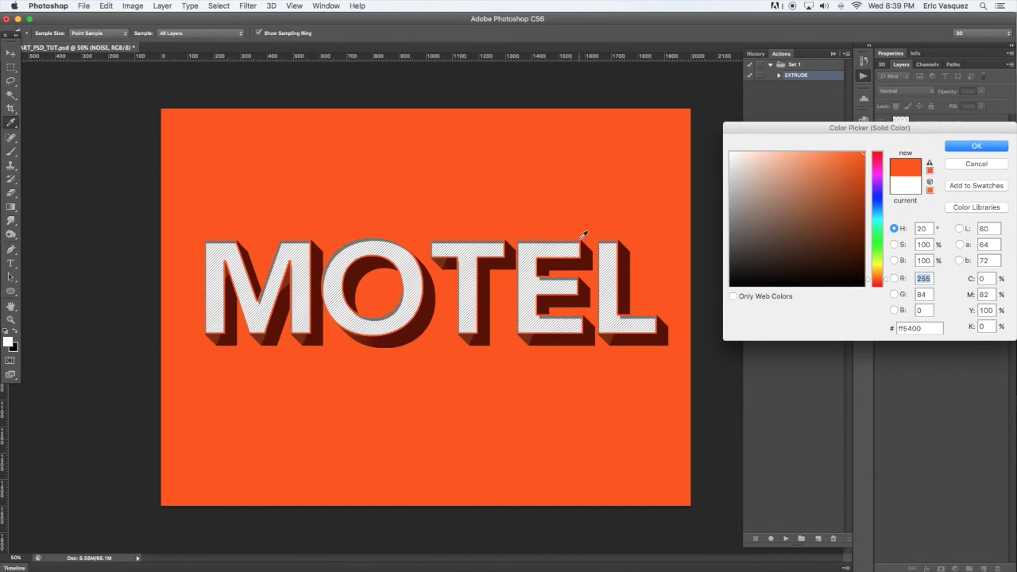
pyautogui.click(975, 146)
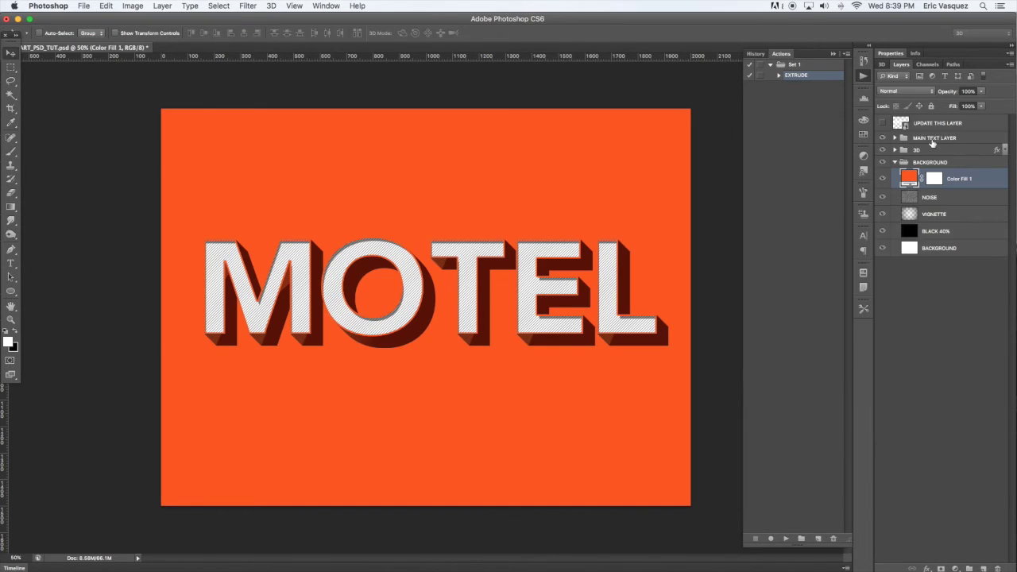
# - Try the Multiply blend mode on the orange fill layer, and settle on Overlay
pyautogui.click(918, 93)
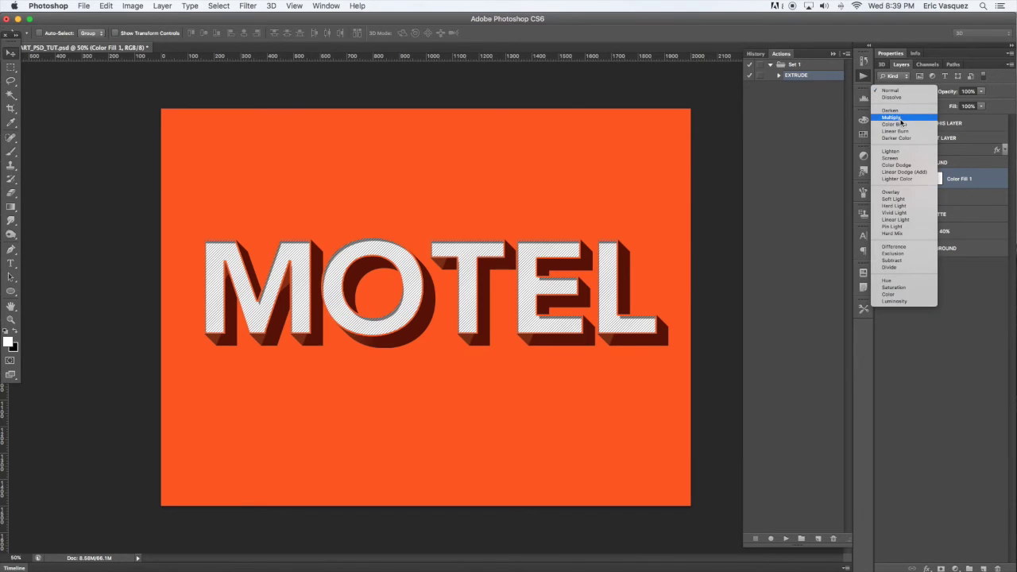
pyautogui.click(896, 116)
pyautogui.click(898, 93)
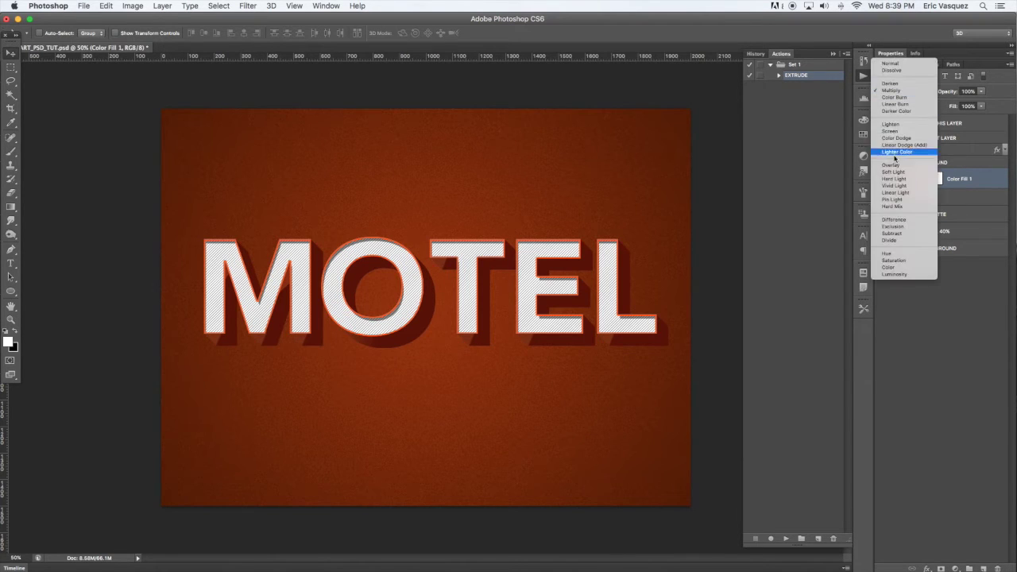
pyautogui.click(892, 168)
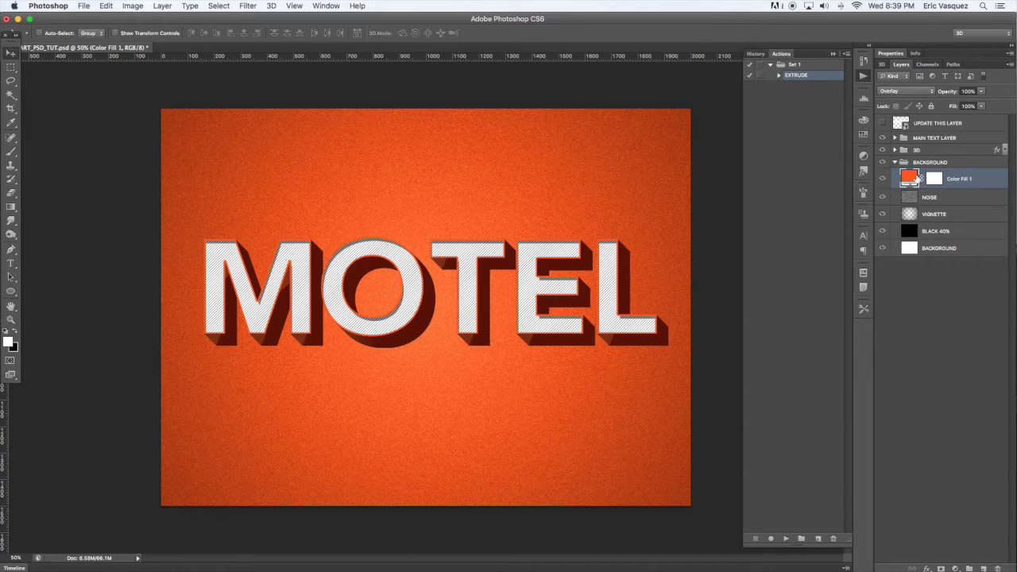
# - Recolor the background fill layer to the slightly darker orange df5409 and collapse the BACKGROUND group
pyautogui.doubleClick(916, 179)
pyautogui.click(628, 250)
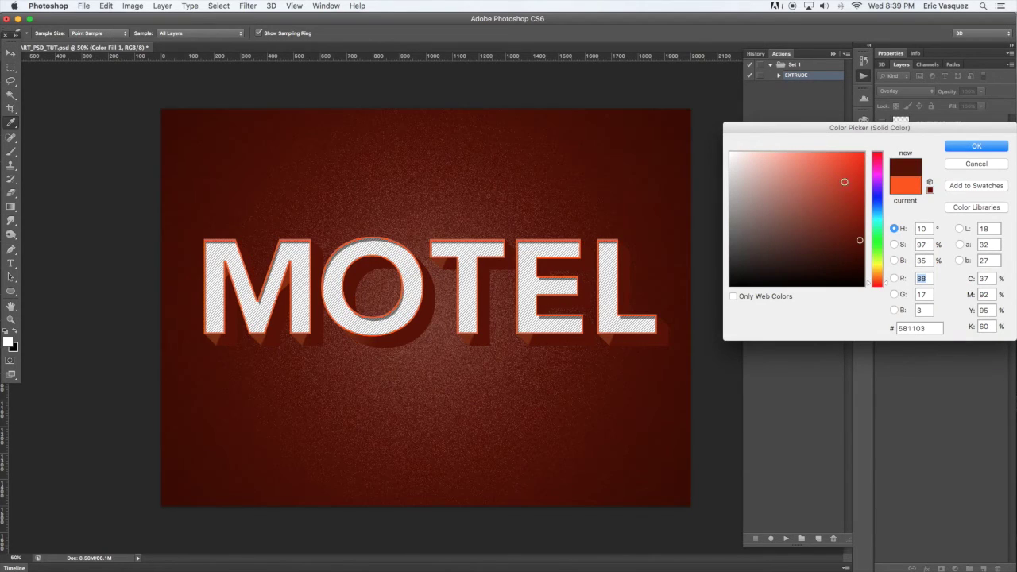
pyautogui.click(856, 197)
pyautogui.click(858, 168)
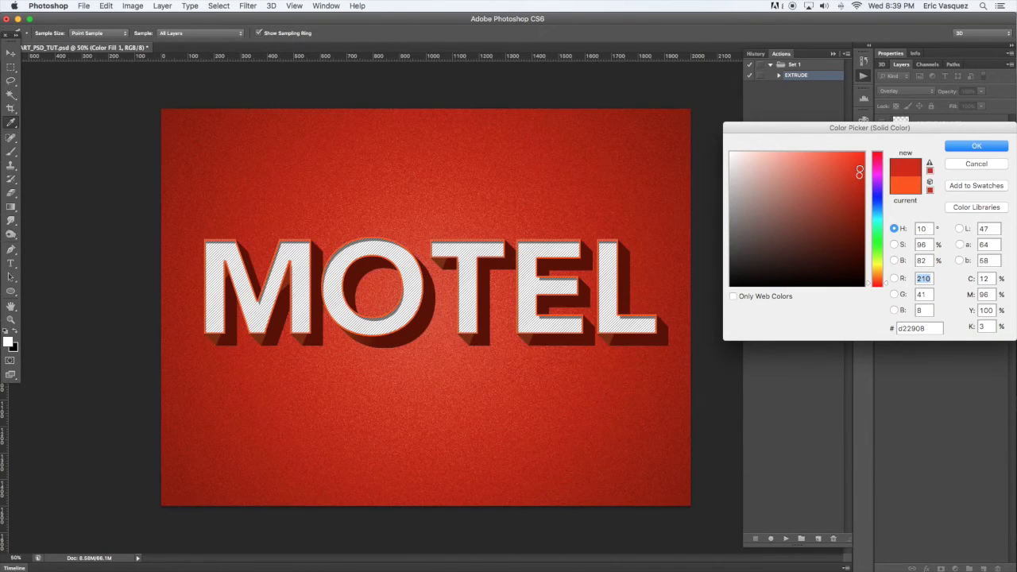
pyautogui.moveTo(880, 284); pyautogui.dragTo(879, 281)
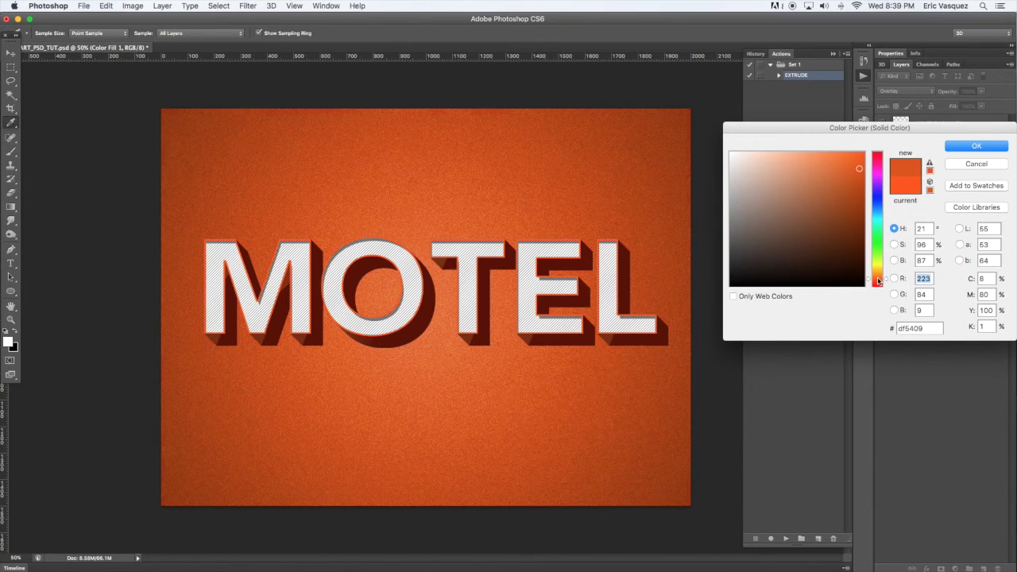
pyautogui.click(969, 145)
pyautogui.click(895, 164)
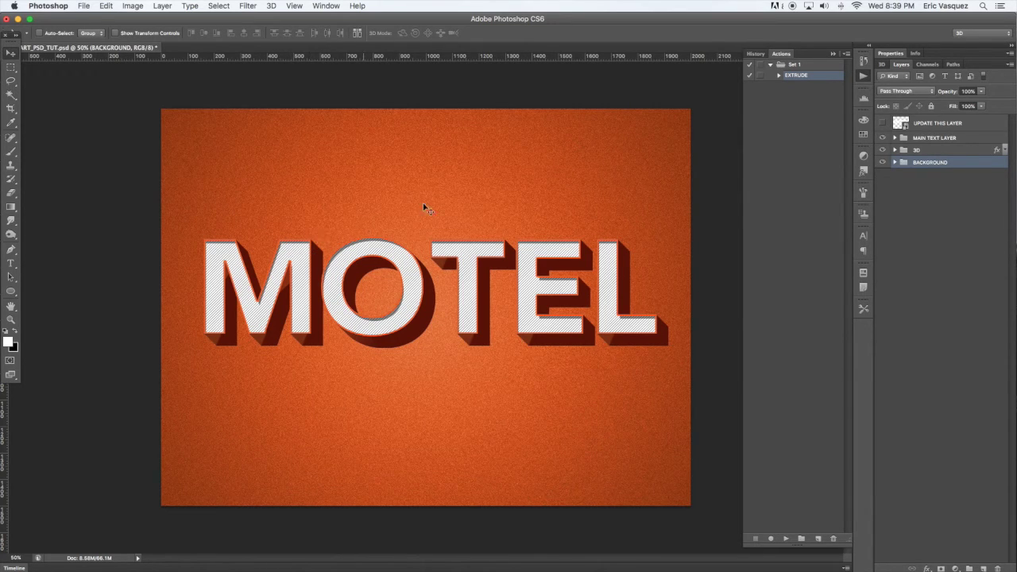
# - Duplicate the SOLID layer out of the MAIN TEXT LAYER group and place the copy between the 3D and BACKGROUND groups
pyautogui.click(903, 139)
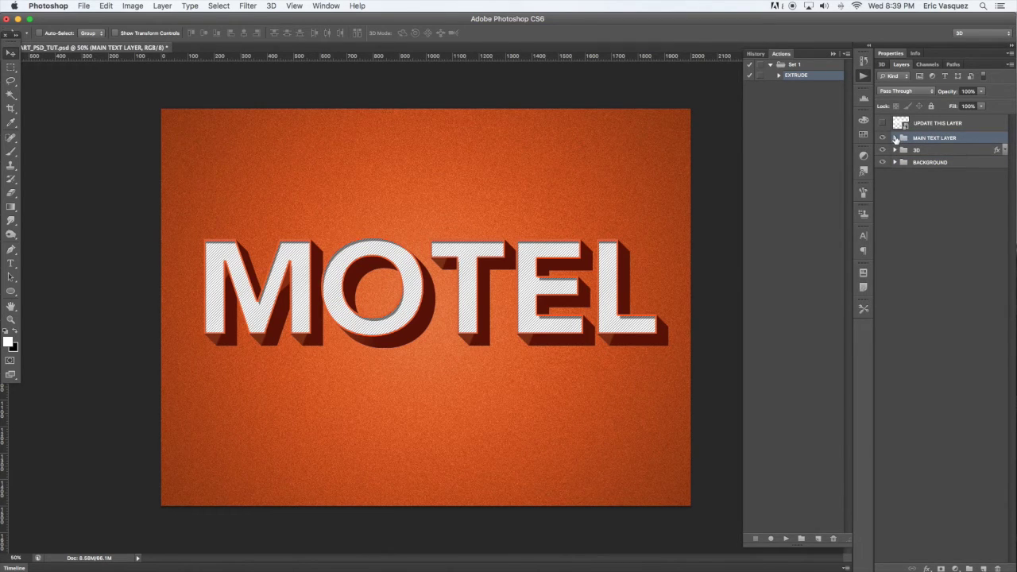
pyautogui.click(895, 138)
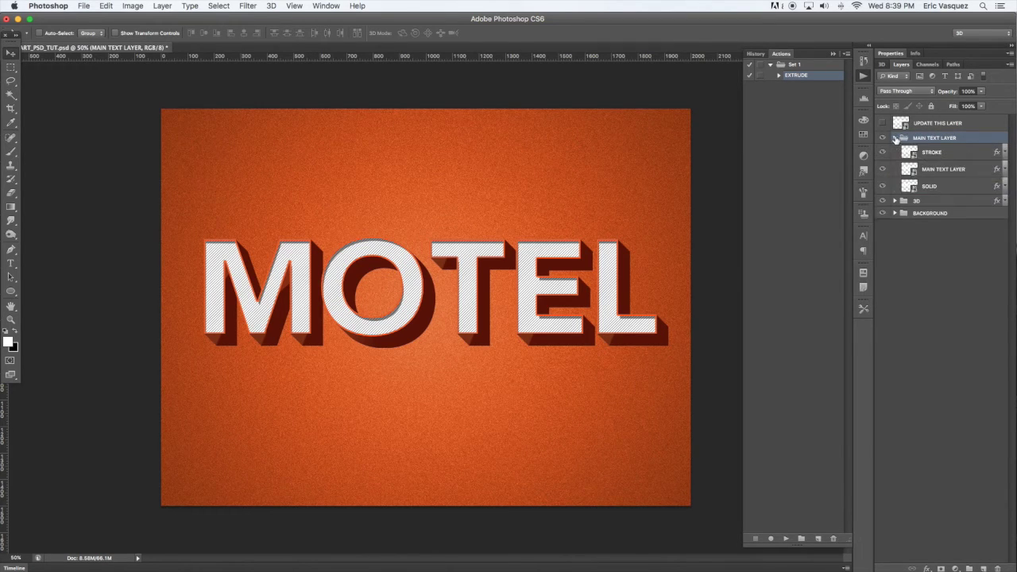
pyautogui.click(961, 187)
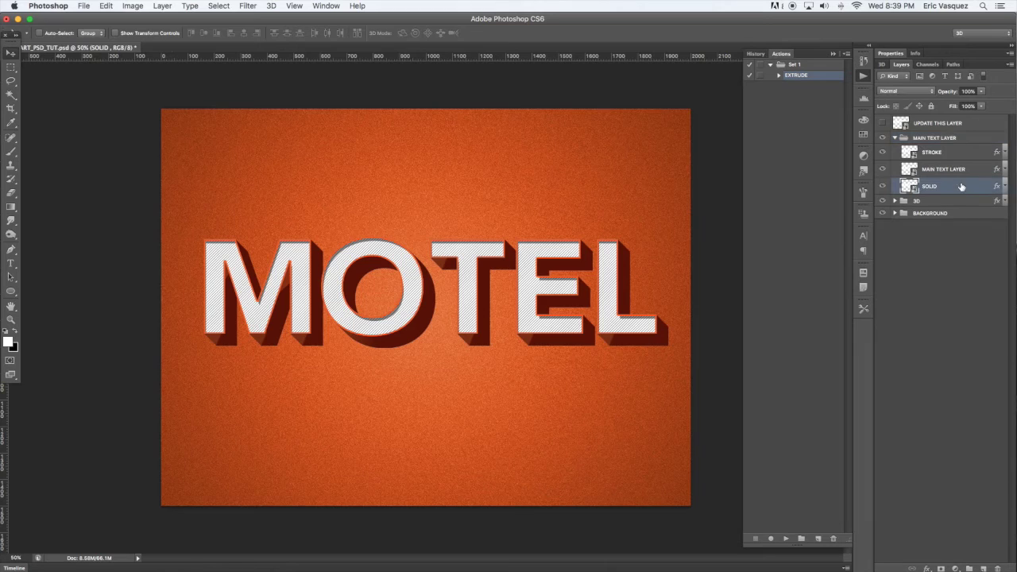
pyautogui.click(936, 140)
pyautogui.click(945, 175)
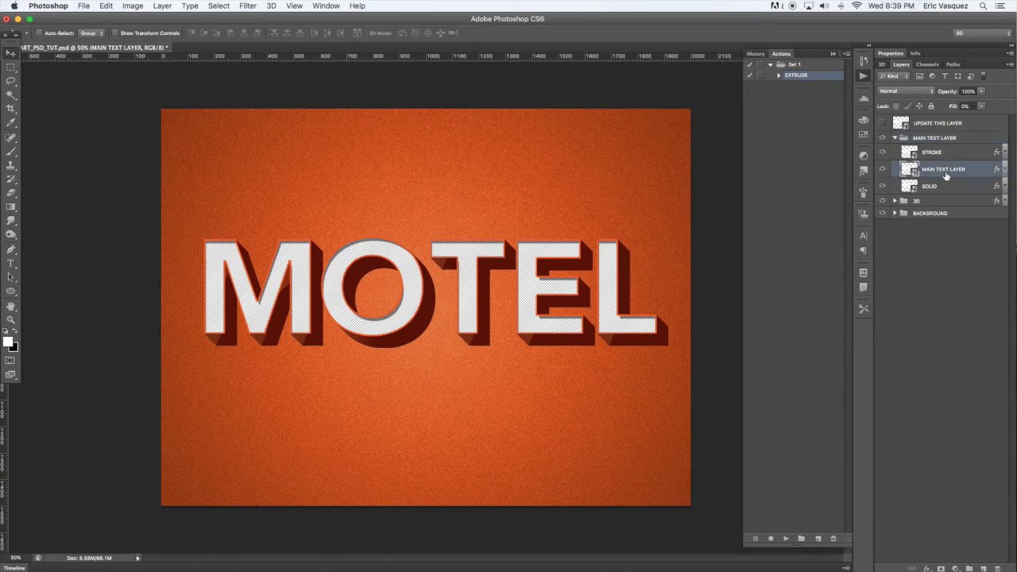
pyautogui.click(946, 189)
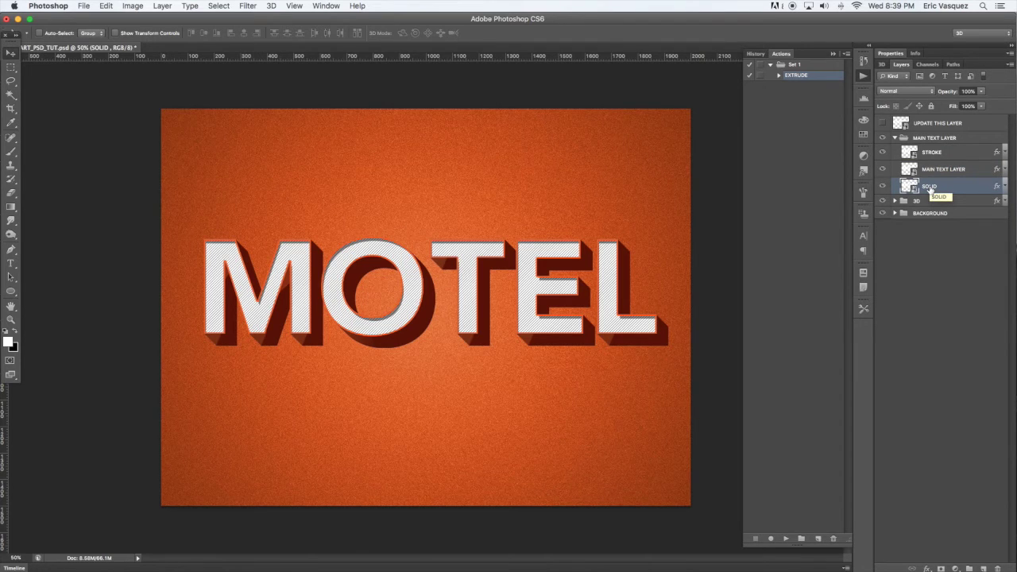
pyautogui.press('super+j')
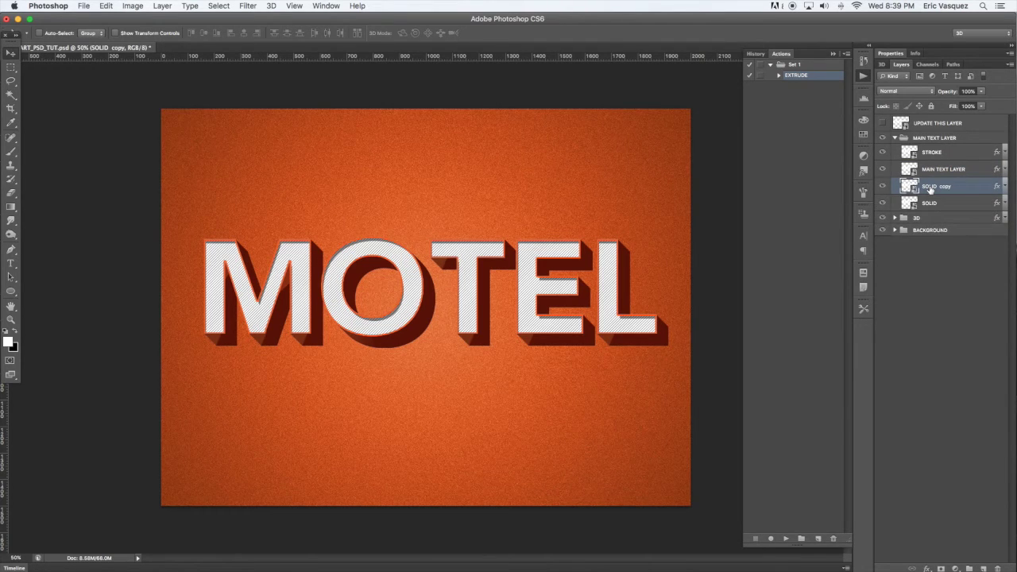
pyautogui.moveTo(930, 188); pyautogui.dragTo(914, 132)
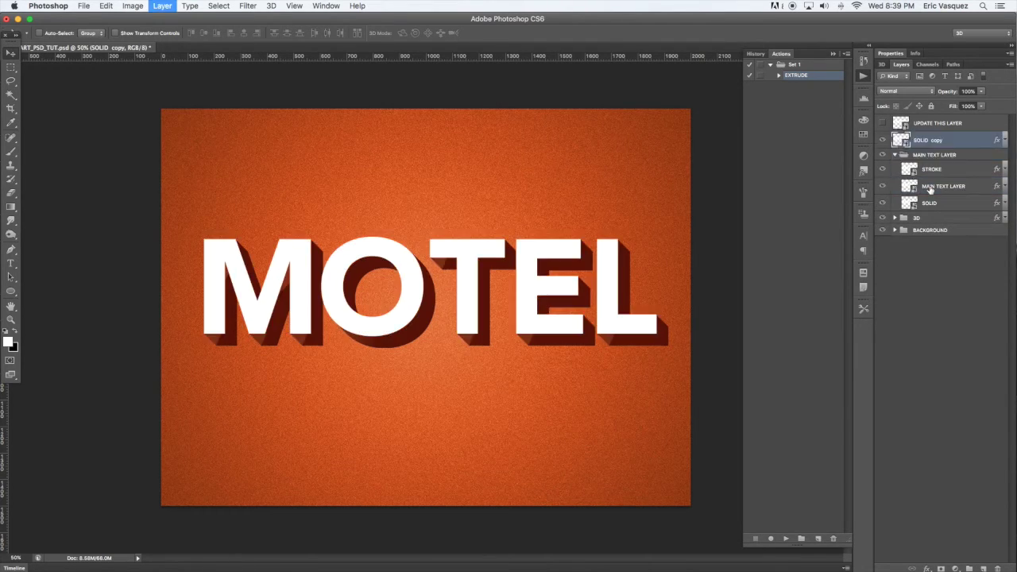
pyautogui.click(895, 156)
pyautogui.moveTo(953, 141); pyautogui.dragTo(950, 173)
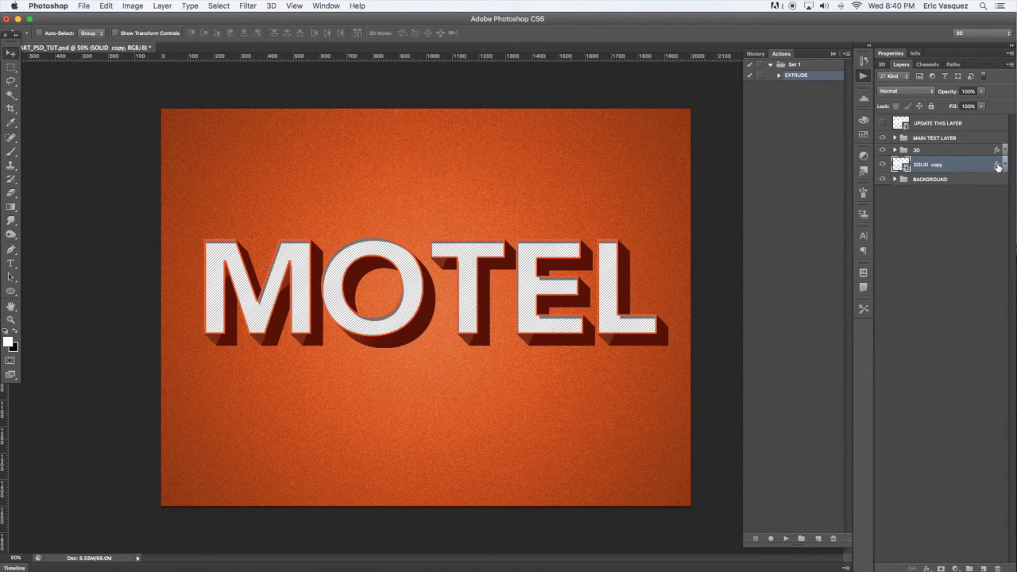
# - Change the SOLID copy layer's Color Overlay to black 000000 and check the layer in isolation, restoring the other layers' visibility
pyautogui.doubleClick(998, 167)
pyautogui.click(703, 232)
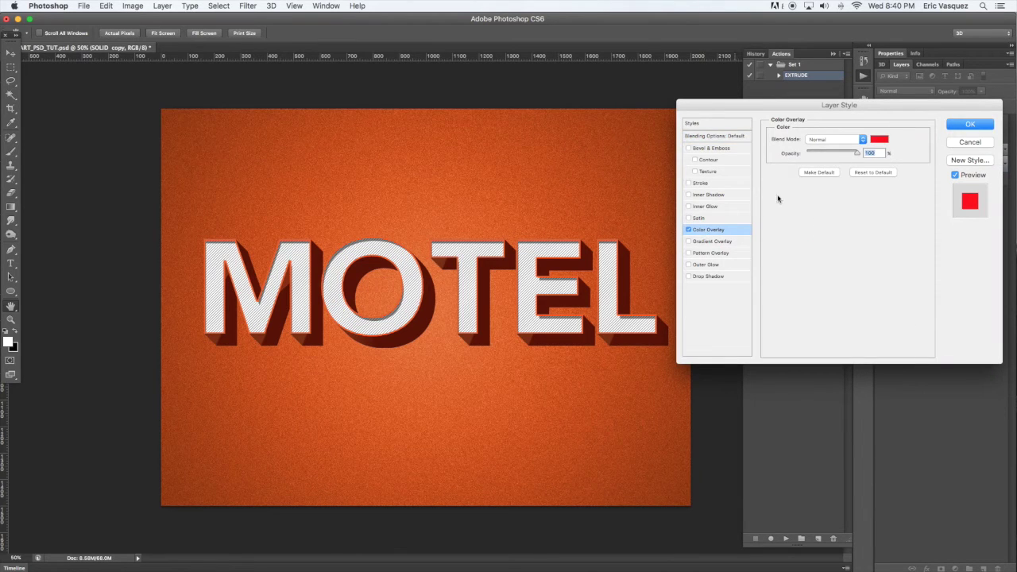
pyautogui.click(874, 147)
pyautogui.moveTo(840, 269); pyautogui.dragTo(905, 302)
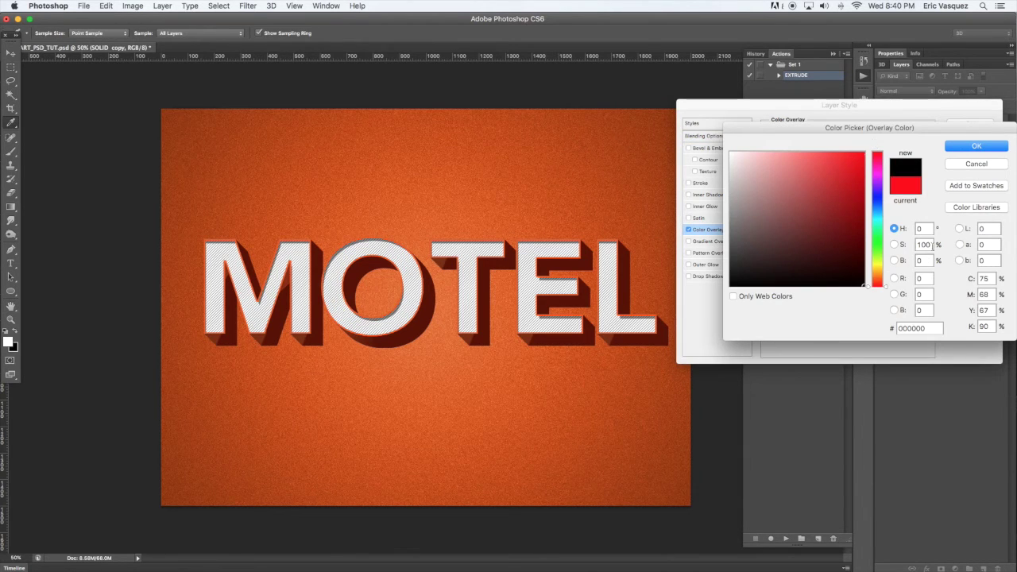
pyautogui.click(975, 146)
pyautogui.click(974, 126)
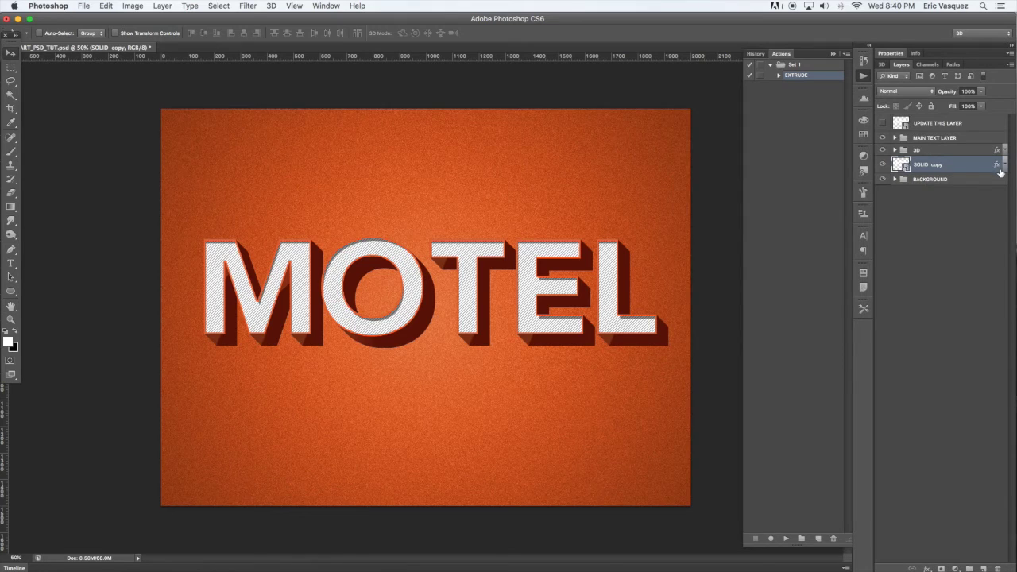
pyautogui.keyDown('alt'); pyautogui.click(882, 164); pyautogui.keyUp('alt')
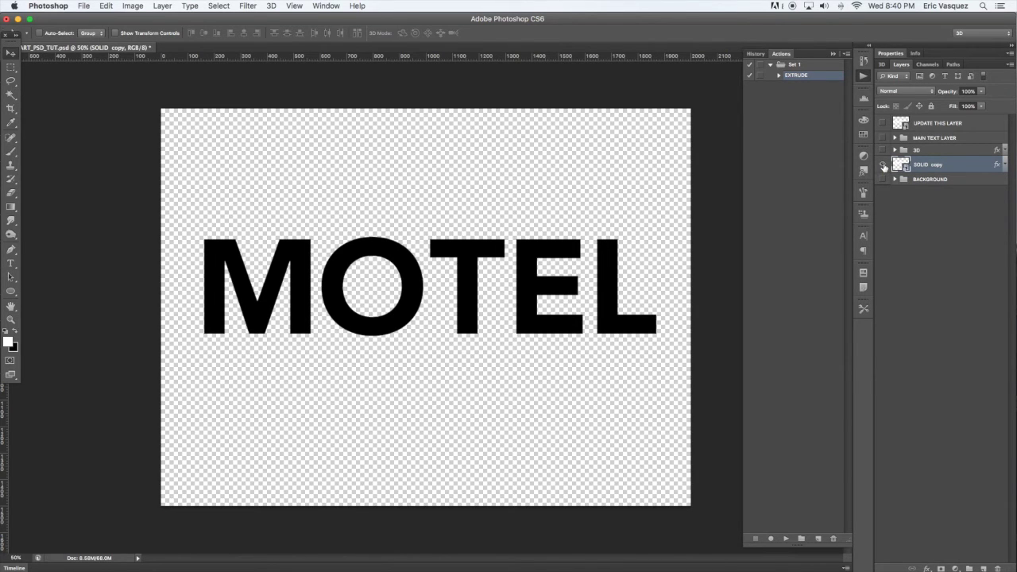
pyautogui.keyDown('alt'); pyautogui.click(883, 165); pyautogui.keyUp('alt')
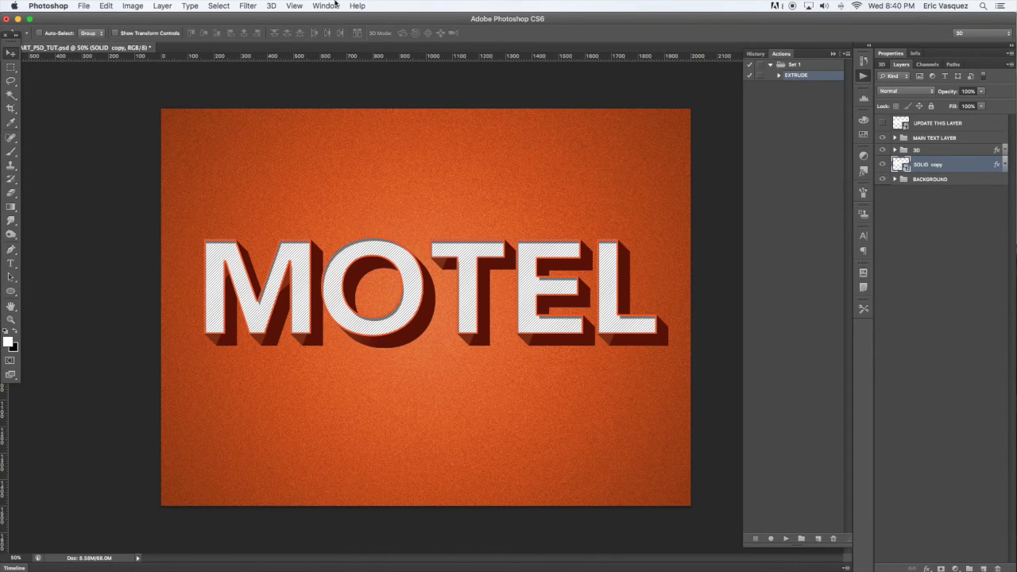
# - Apply a Motion Blur at -45° with a 255-pixel distance to SOLID copy and shift it diagonally down to the right
pyautogui.click(248, 7)
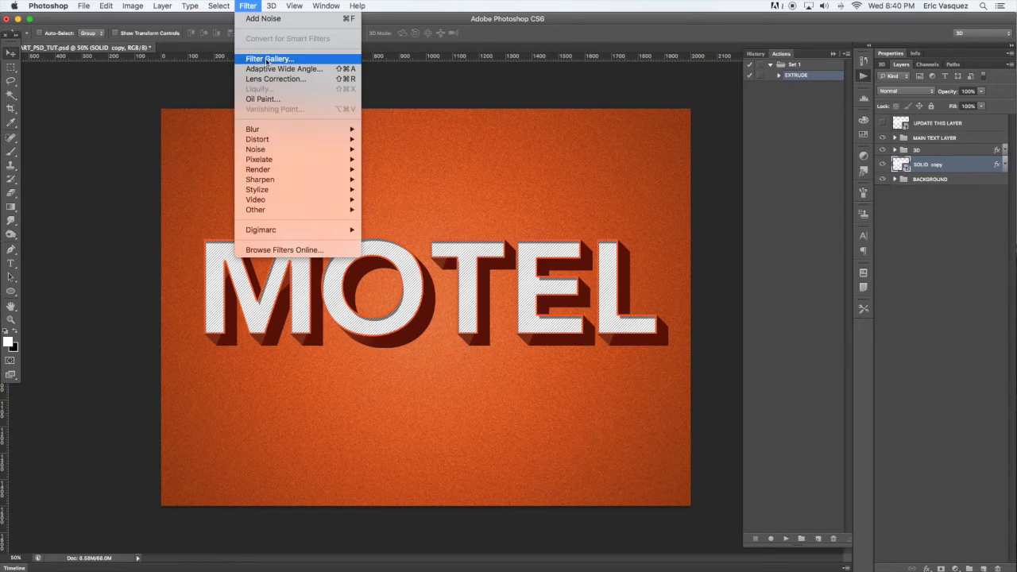
pyautogui.moveTo(282, 135)
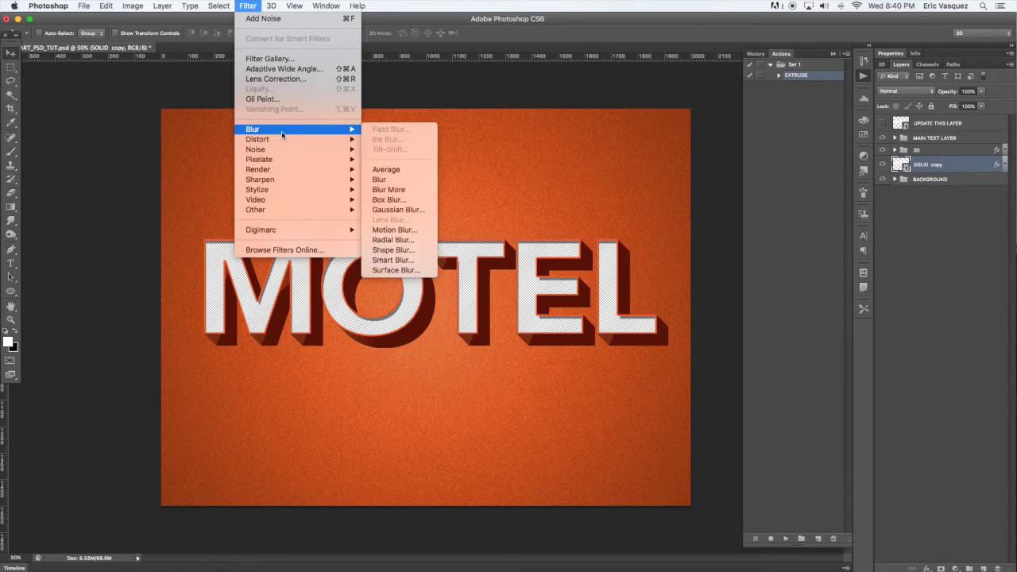
pyautogui.click(397, 231)
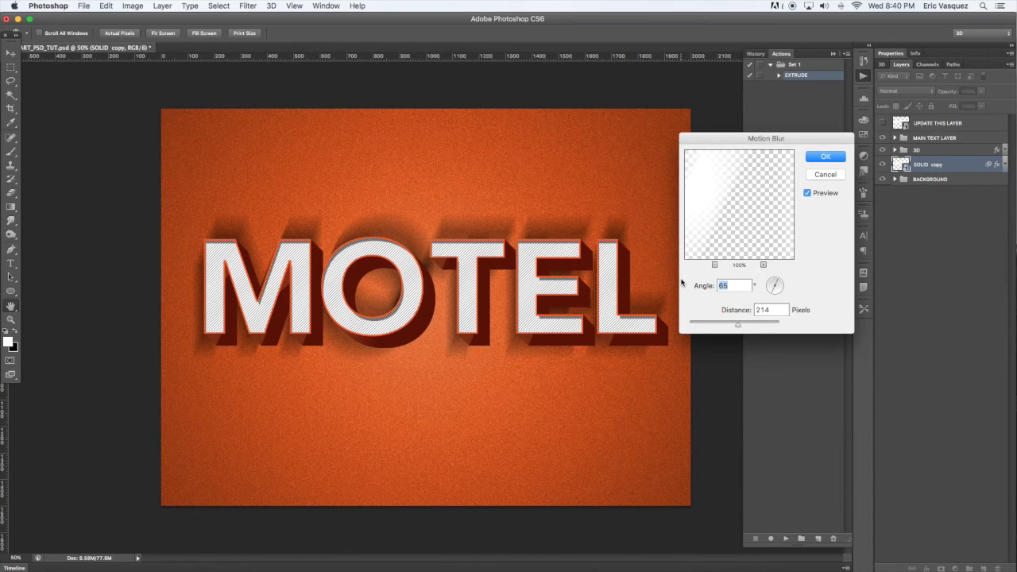
pyautogui.write('45')
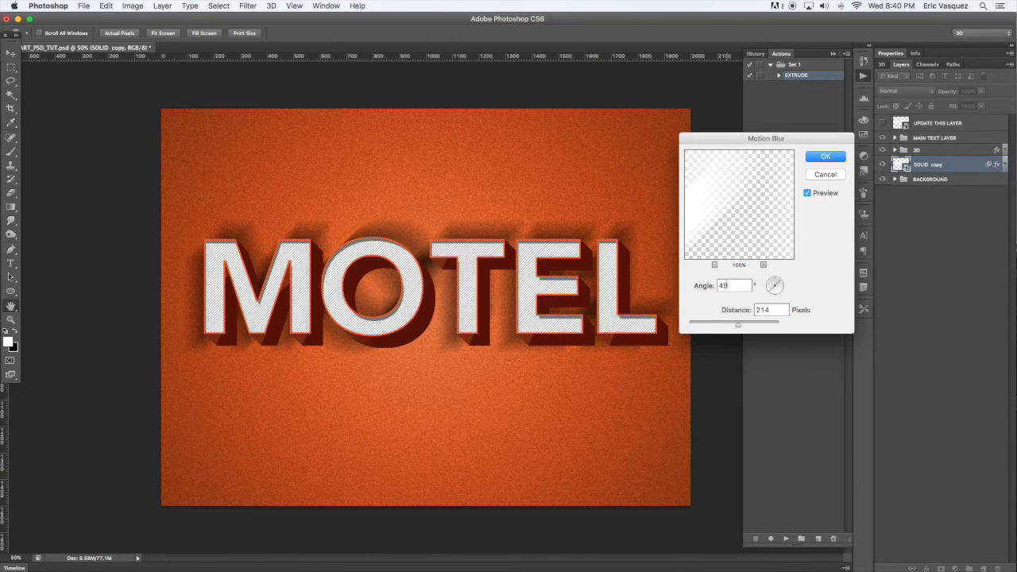
pyautogui.click(720, 285)
pyautogui.write('-')
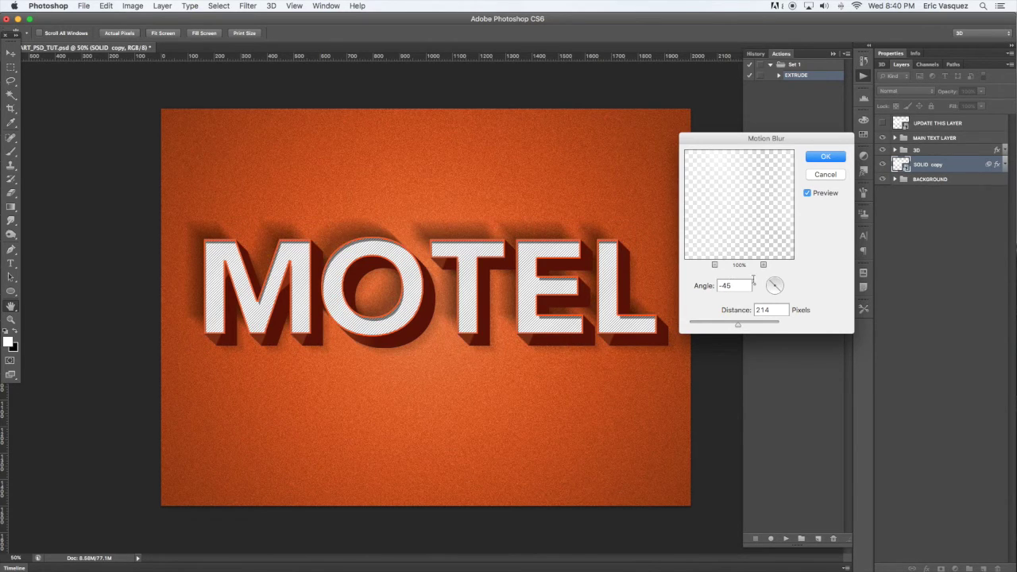
pyautogui.moveTo(742, 325); pyautogui.dragTo(743, 325)
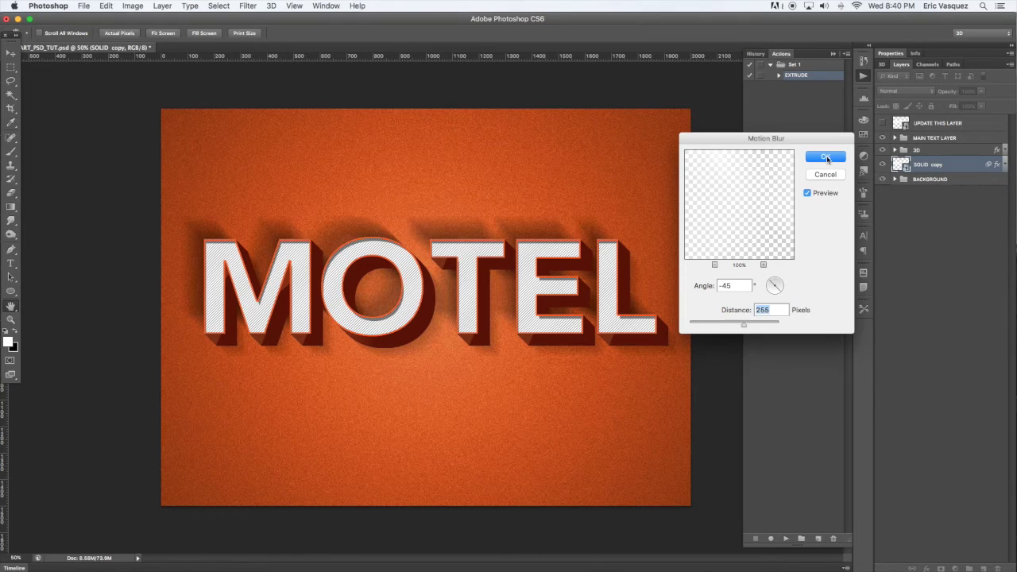
pyautogui.click(827, 157)
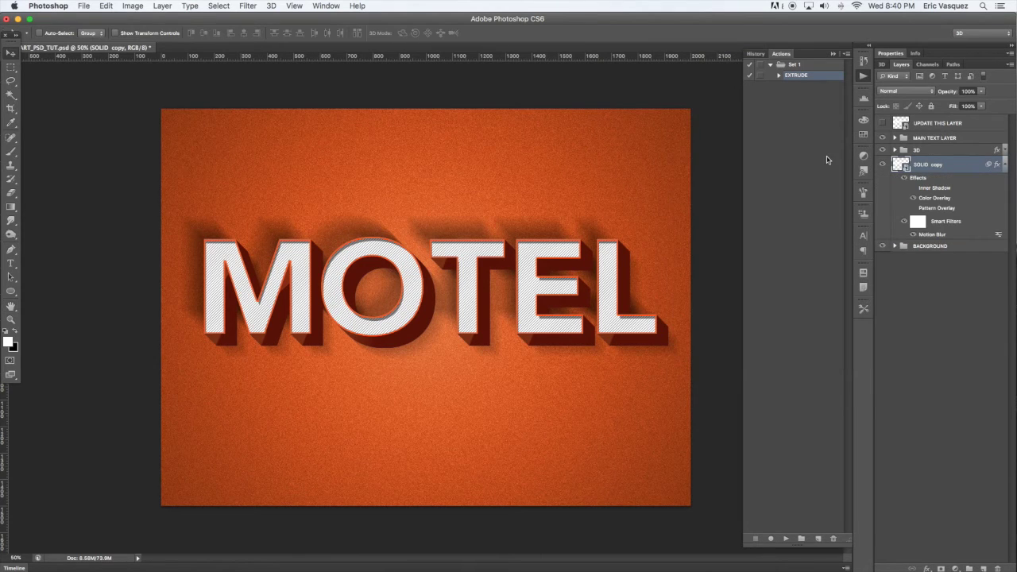
pyautogui.click(993, 169)
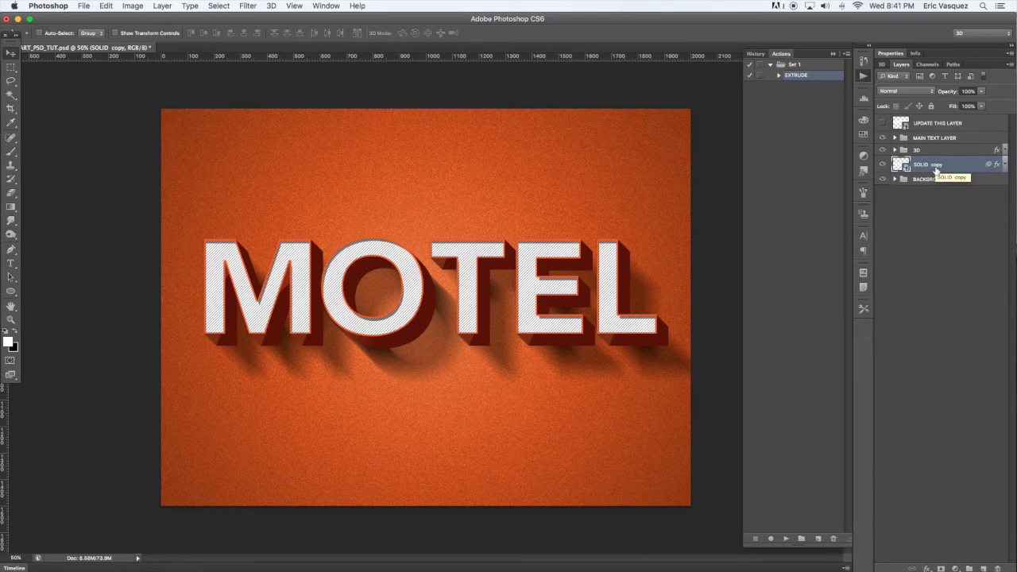
# - Reduce the SOLID copy's Motion Blur distance to 133 pixels and set the layer's opacity to 50%
pyautogui.click(1004, 164)
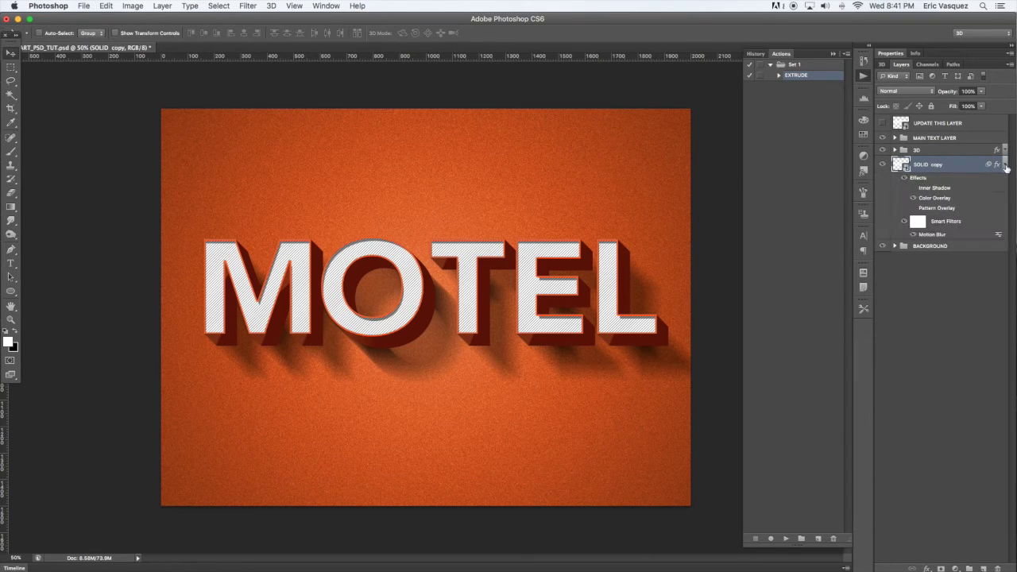
pyautogui.doubleClick(944, 236)
pyautogui.click(737, 323)
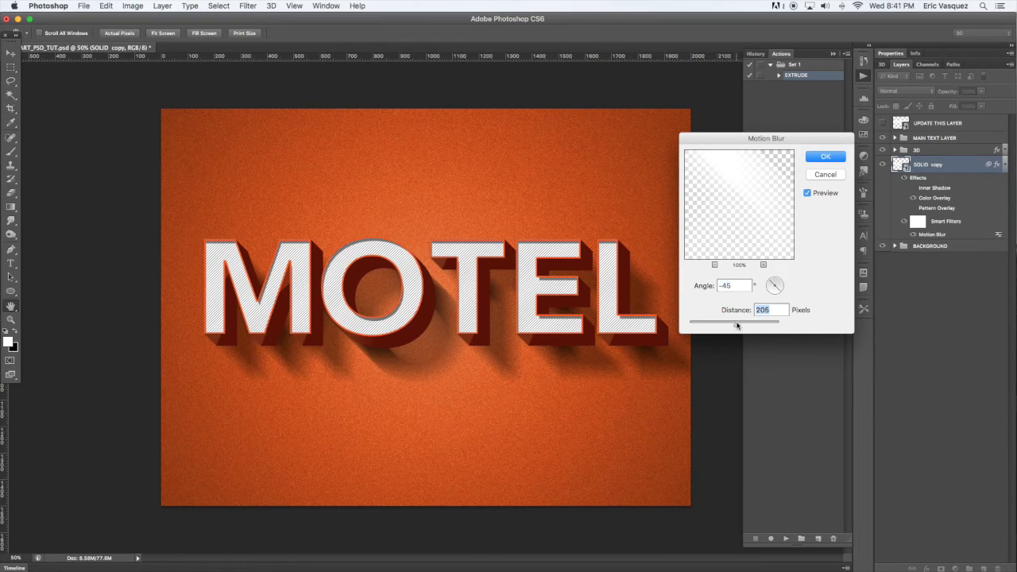
pyautogui.moveTo(737, 324); pyautogui.dragTo(725, 324)
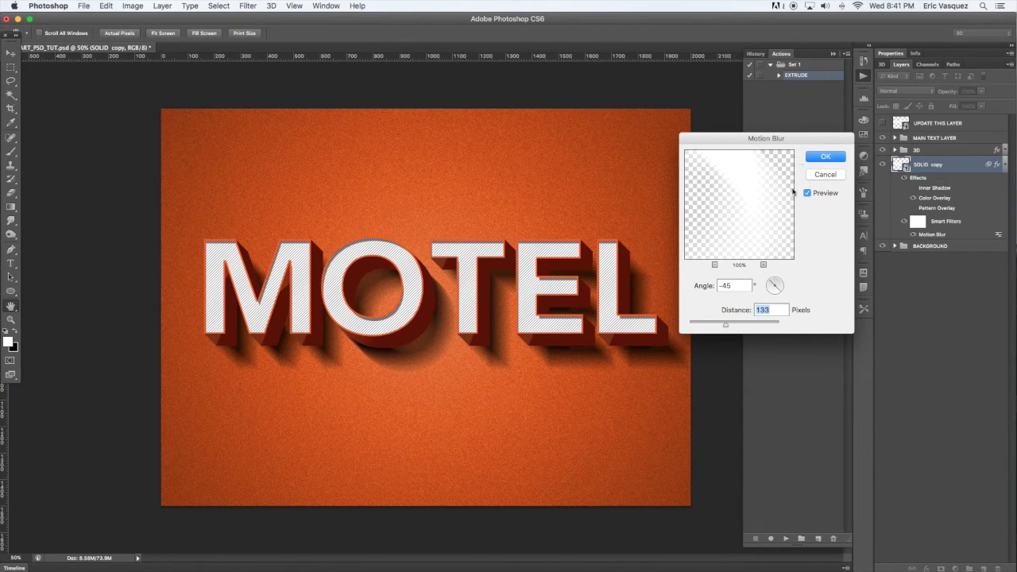
pyautogui.click(826, 159)
pyautogui.click(1004, 166)
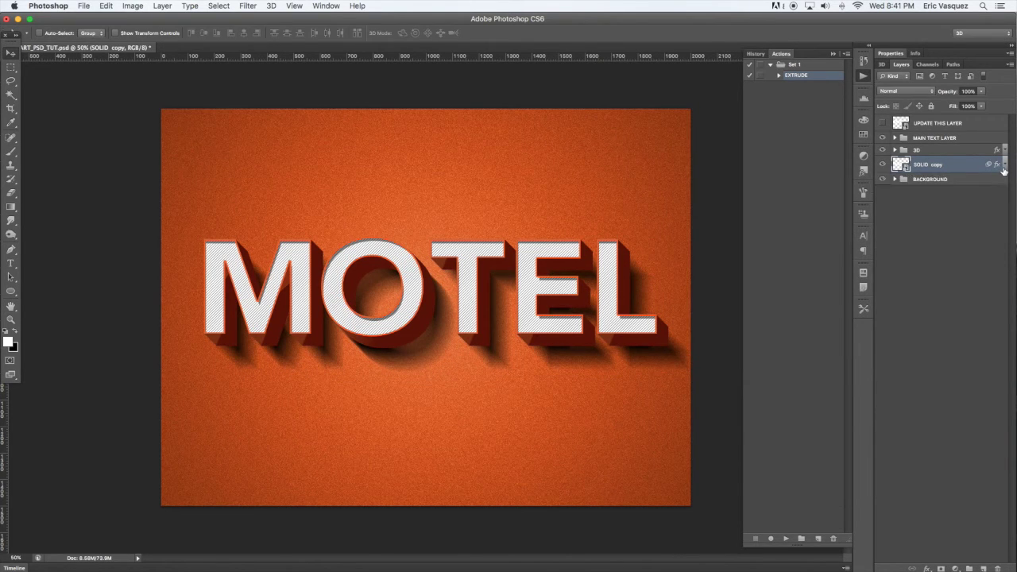
pyautogui.press('5')
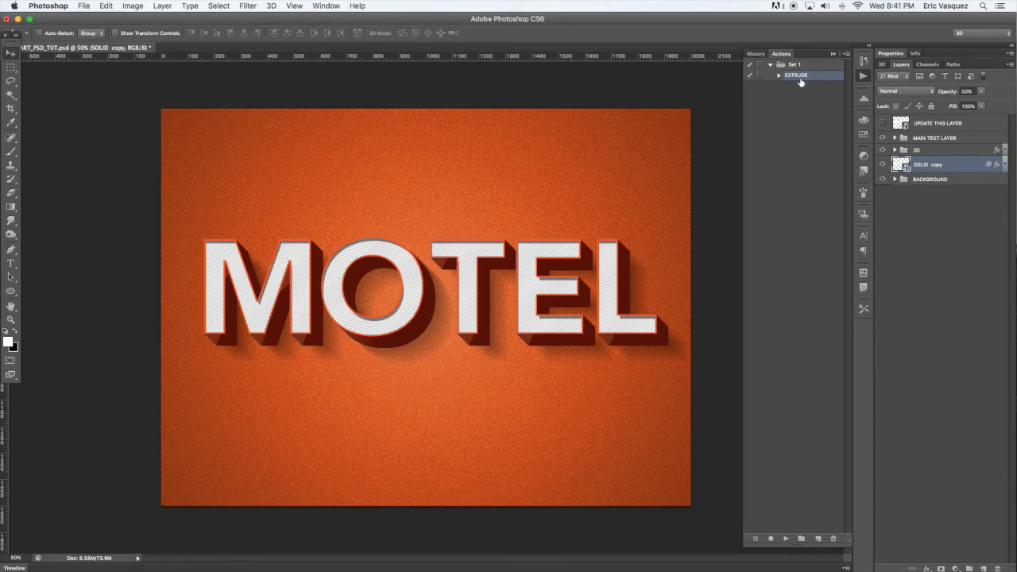
# - Run the EXTRUDE action repeatedly on the blurred SOLID copy to build a long diagonal shadow, up to SOLID copy 50
pyautogui.click(787, 540)
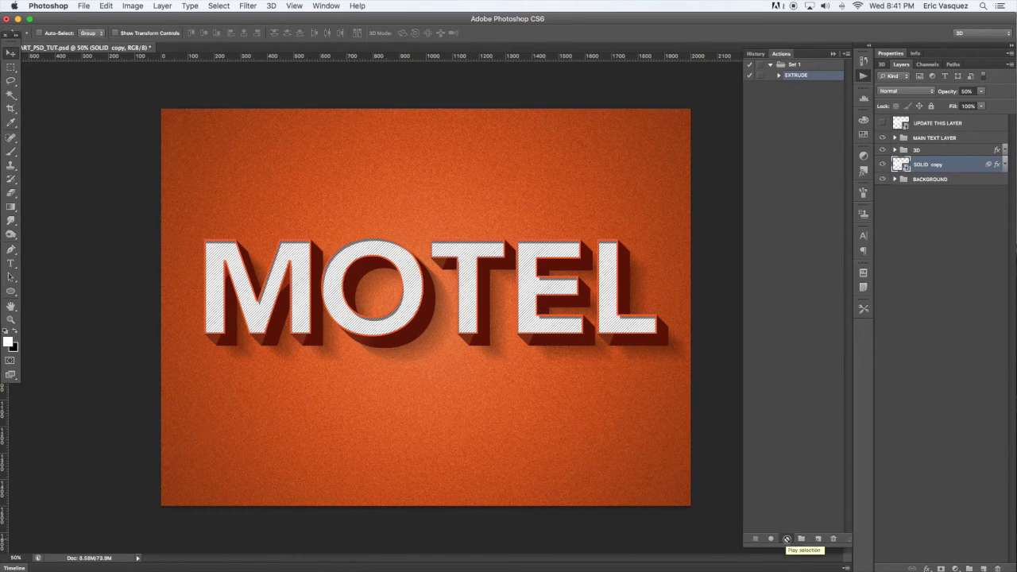
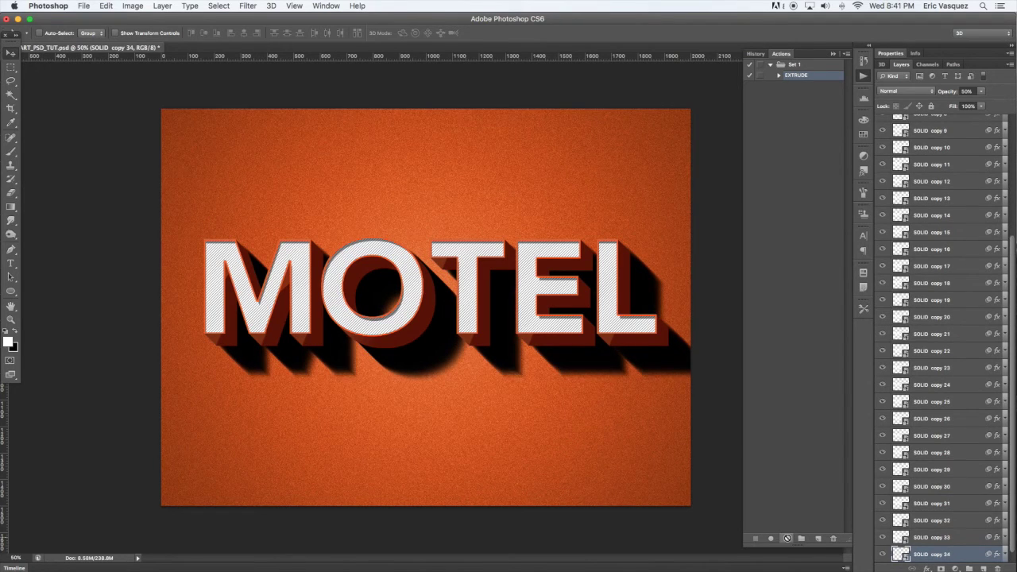
pyautogui.click(787, 539)
pyautogui.click(788, 539)
pyautogui.click(787, 538)
pyautogui.click(787, 539)
pyautogui.click(787, 538)
pyautogui.click(787, 538)
pyautogui.click(787, 539)
pyautogui.click(787, 538)
pyautogui.click(787, 538)
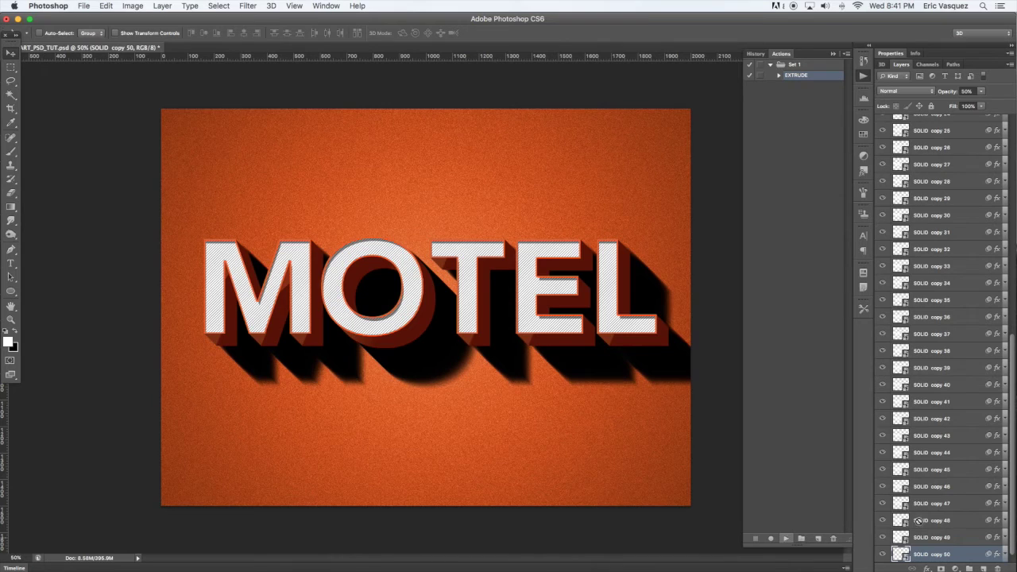
# - Group all the SOLID copy shadow layers, name the group SHADOW 1 and lower its opacity to 30%
pyautogui.moveTo(1014, 534); pyautogui.dragTo(1014, 315)
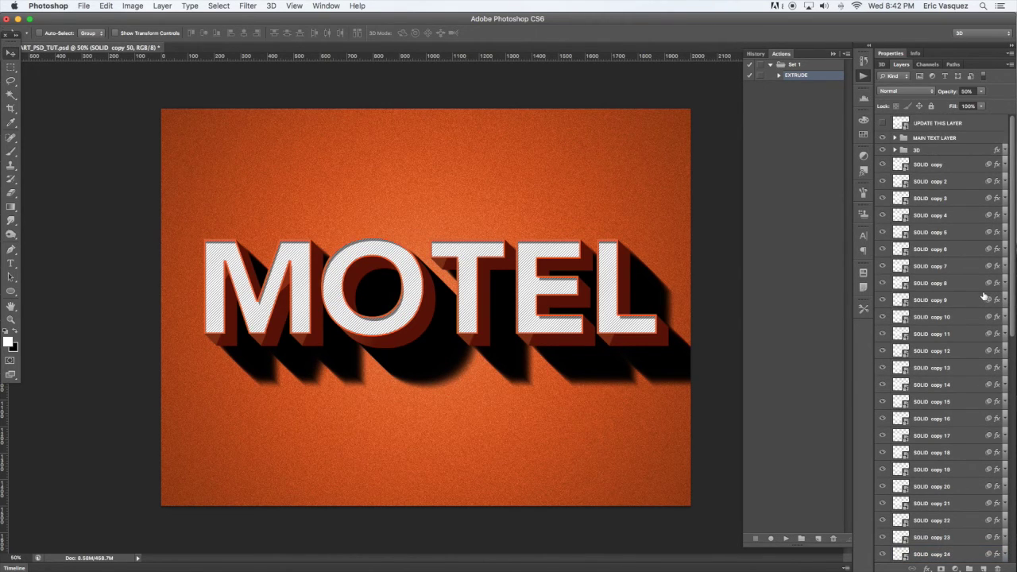
pyautogui.keyDown('shift'); pyautogui.click(936, 164); pyautogui.keyUp('shift')
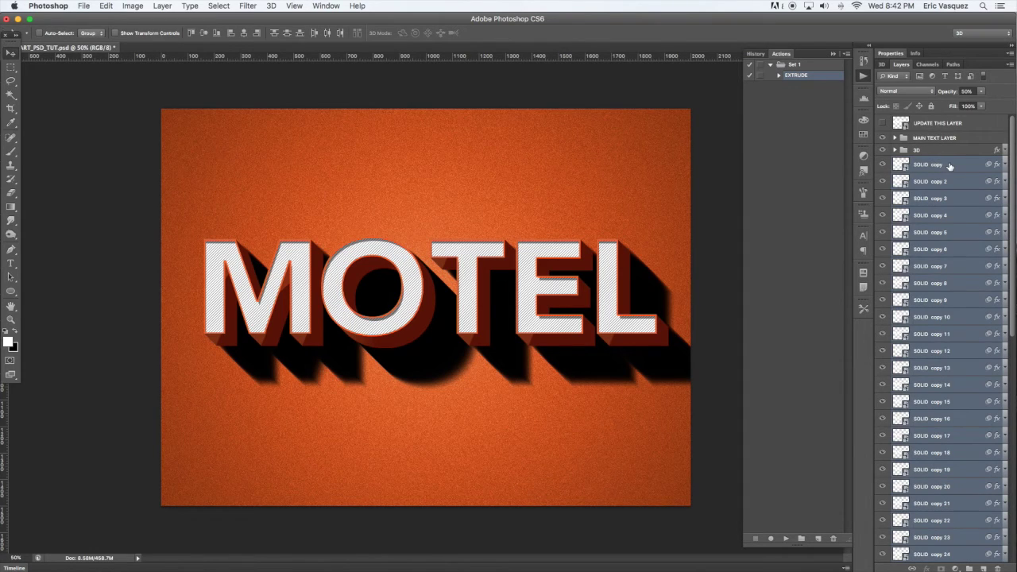
pyautogui.press('super+g')
pyautogui.doubleClick(921, 162)
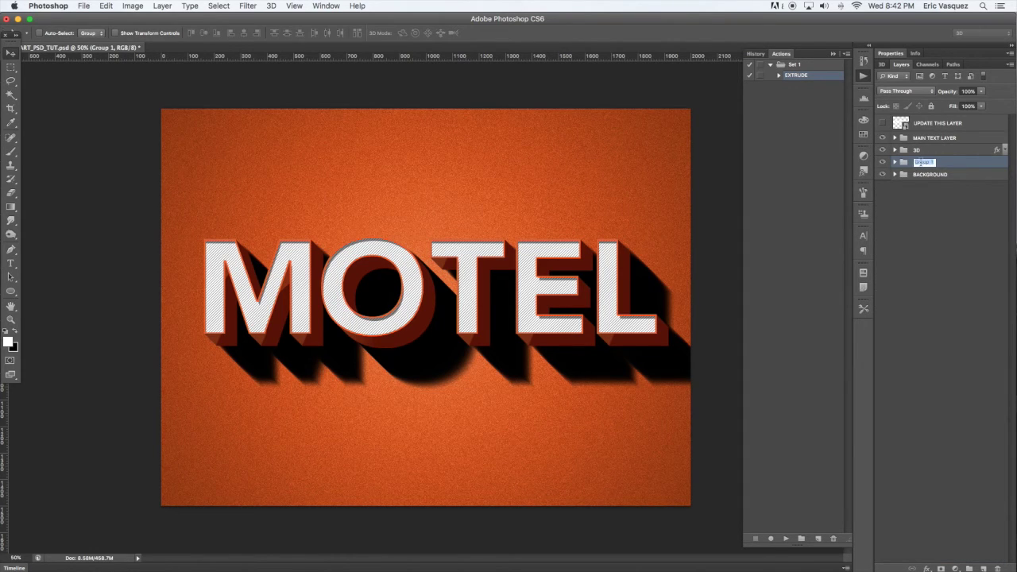
pyautogui.write('SHADOW')
pyautogui.press('Return')
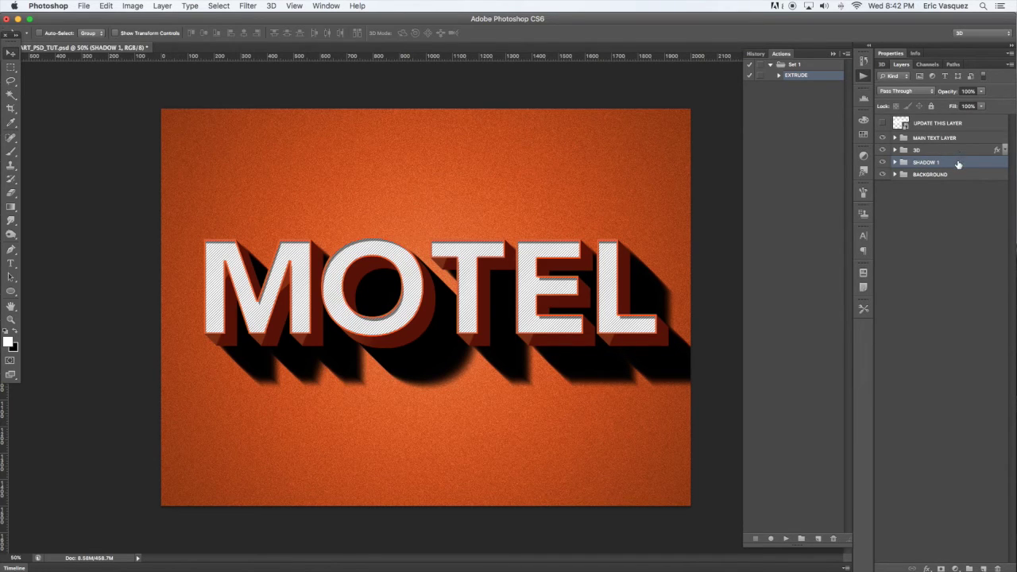
pyautogui.press('5')
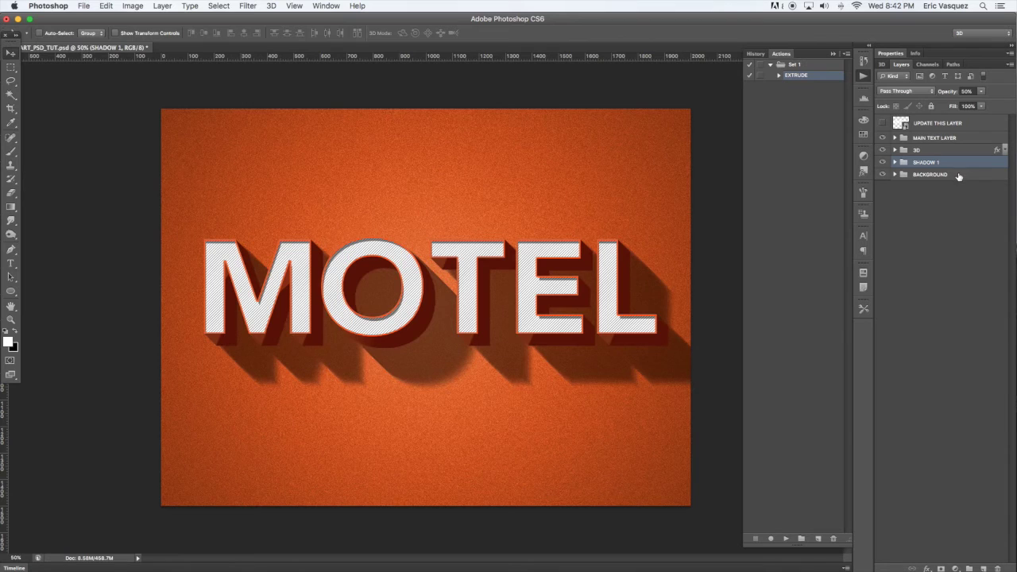
pyautogui.press('4')
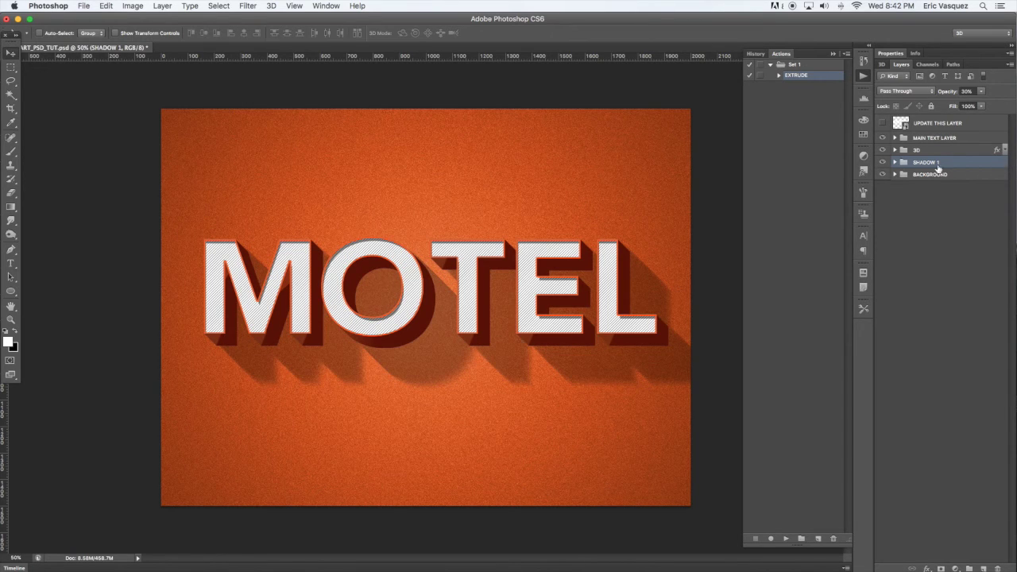
# - Duplicate the SOLID layer and move the copy above the MAIN TEXT LAYER group
pyautogui.click(936, 151)
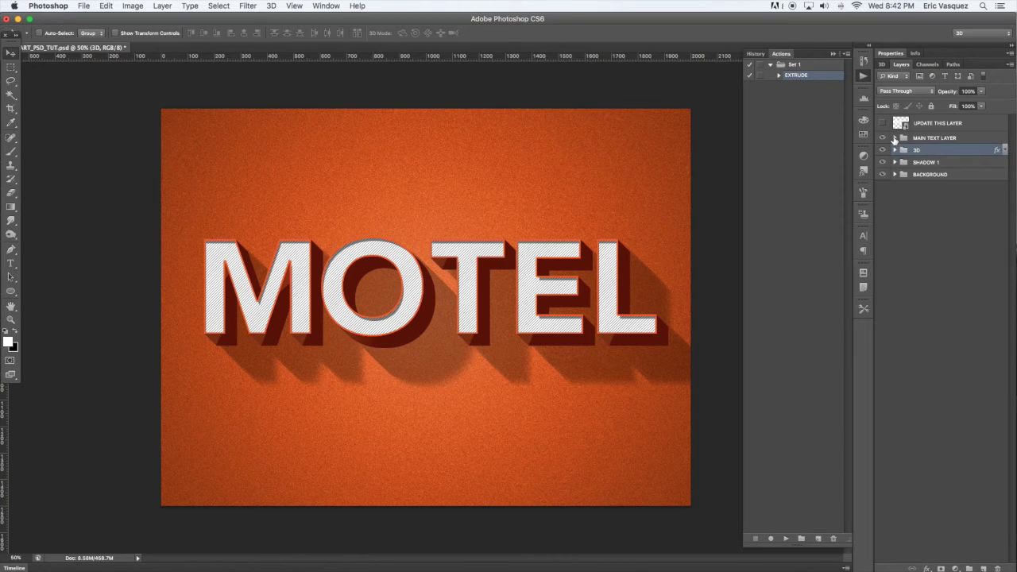
pyautogui.click(893, 137)
pyautogui.click(946, 169)
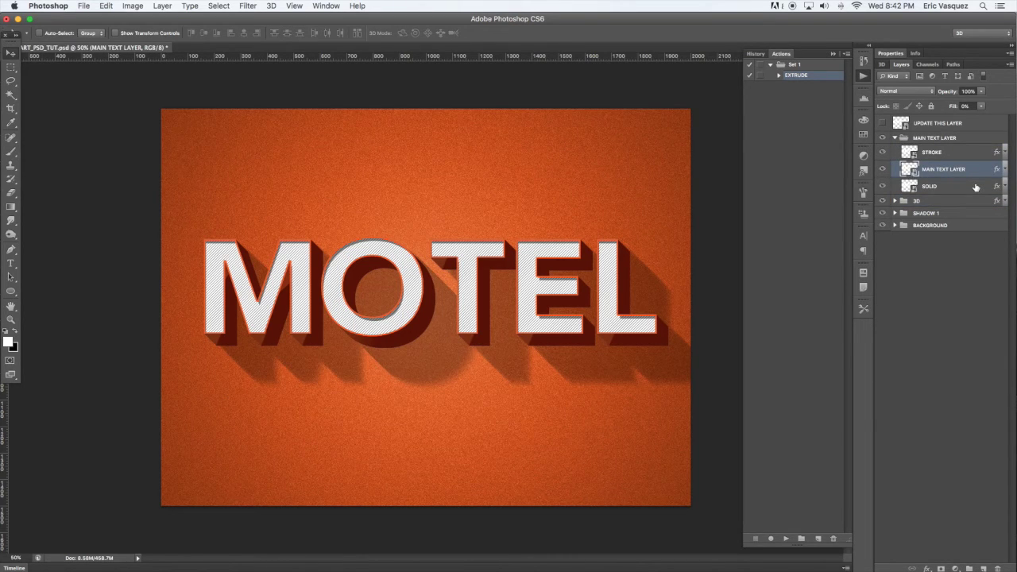
pyautogui.click(967, 187)
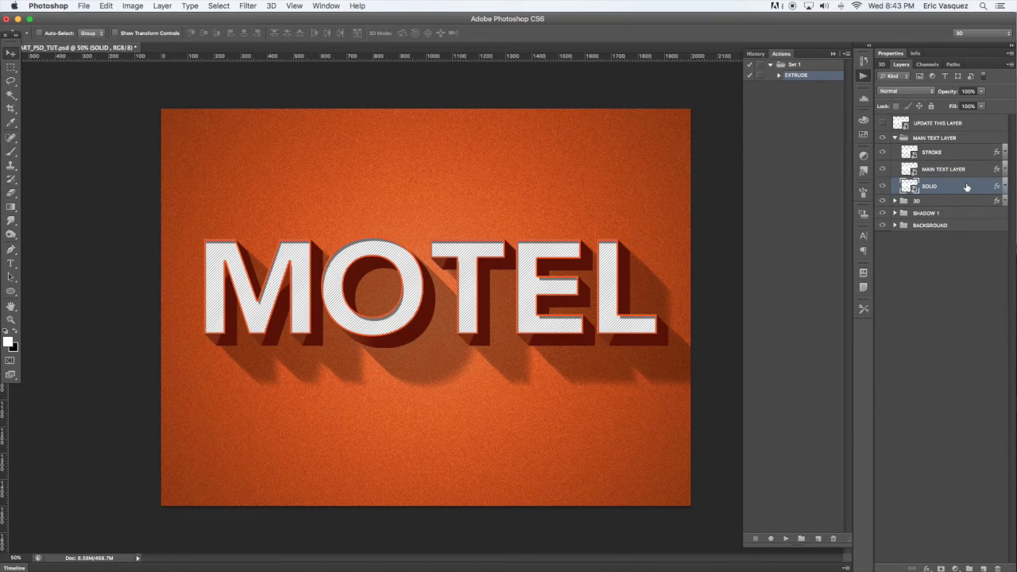
pyautogui.press('super+j')
pyautogui.press('super+]')
pyautogui.press('super+]')
pyautogui.press('super+]')
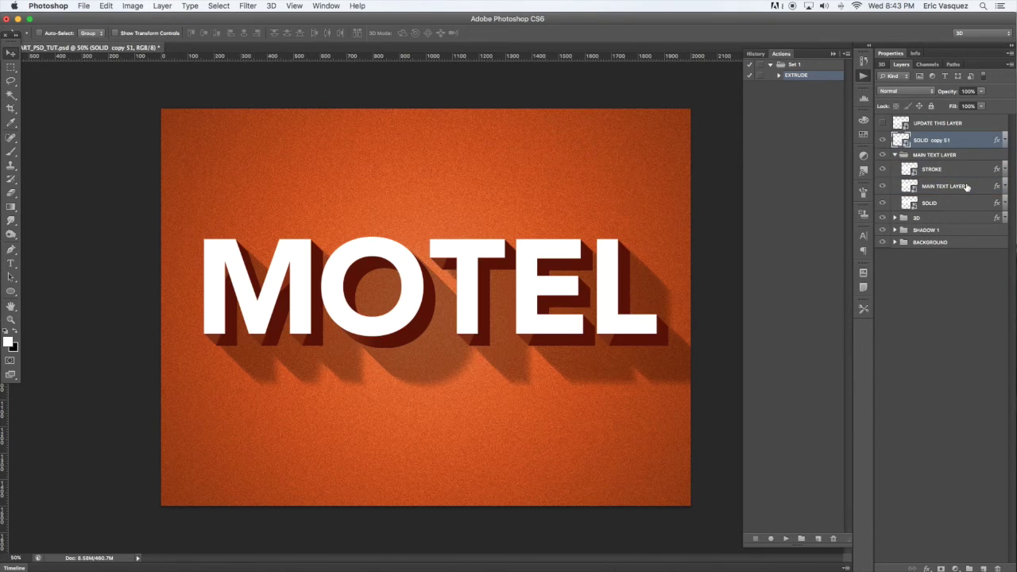
pyautogui.click(895, 155)
# - Give SOLID copy 51 a black Color Overlay and move it below the 3D group
pyautogui.doubleClick(1000, 140)
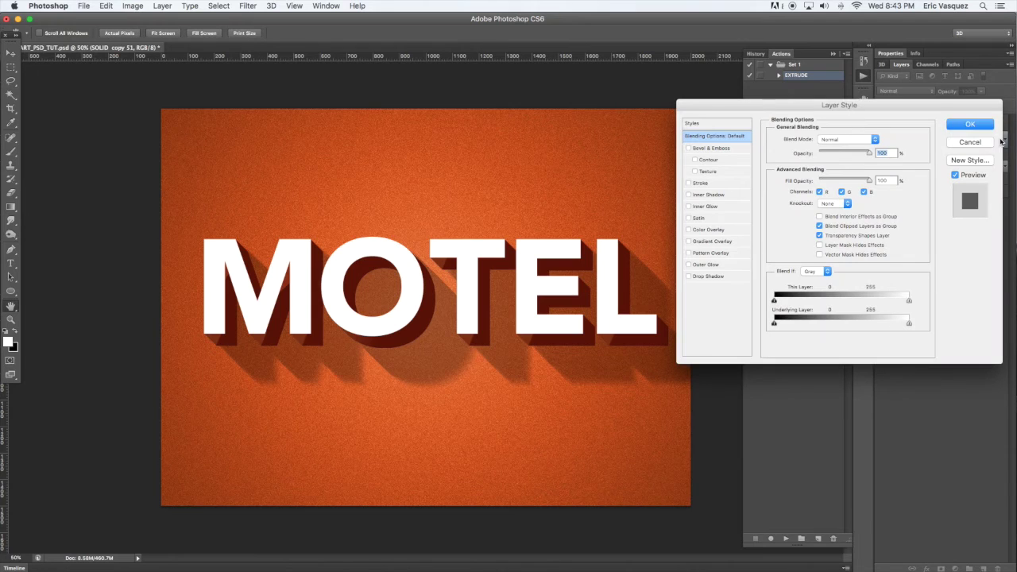
pyautogui.click(699, 230)
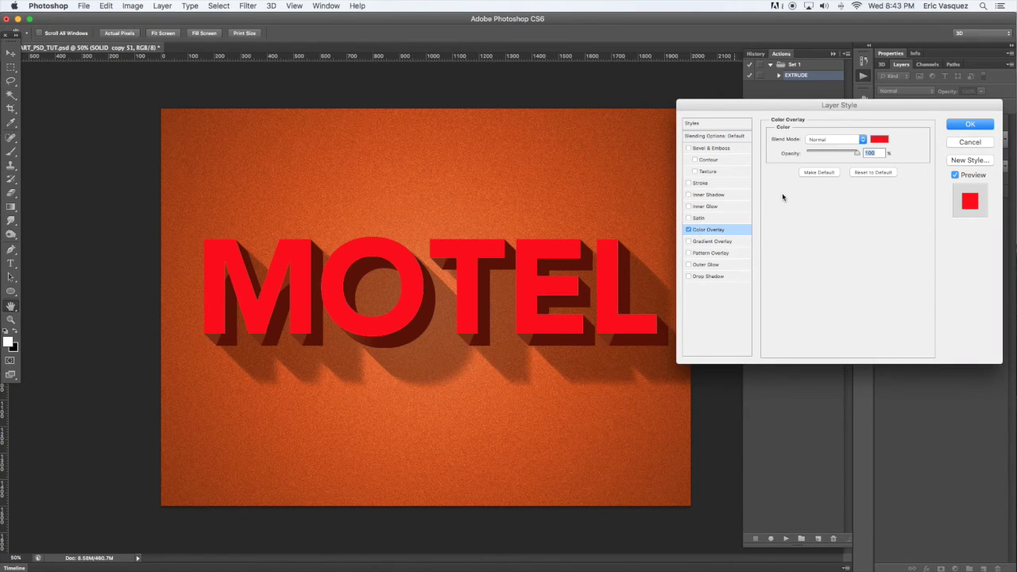
pyautogui.click(880, 141)
pyautogui.click(839, 266)
pyautogui.click(938, 144)
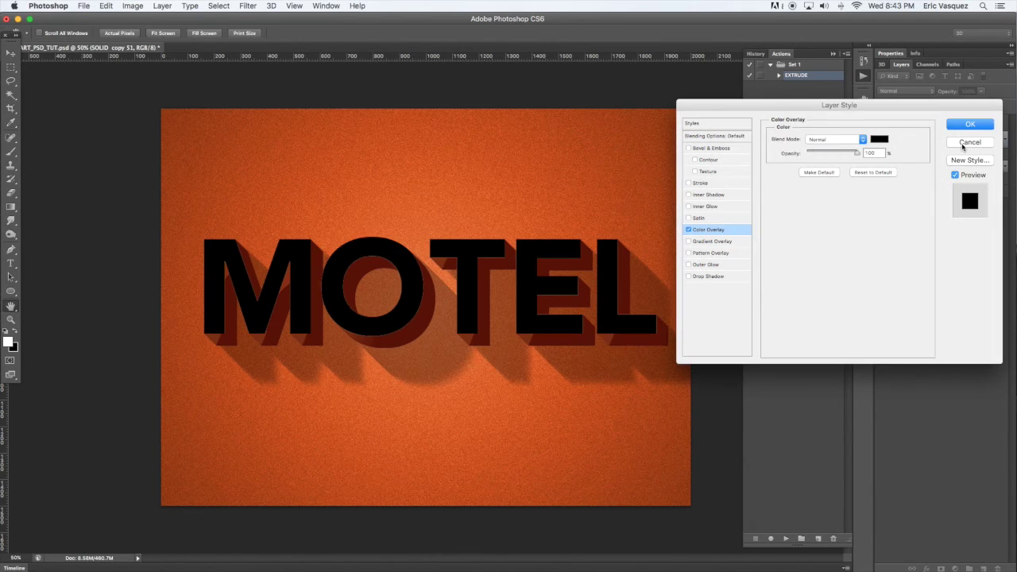
pyautogui.click(961, 125)
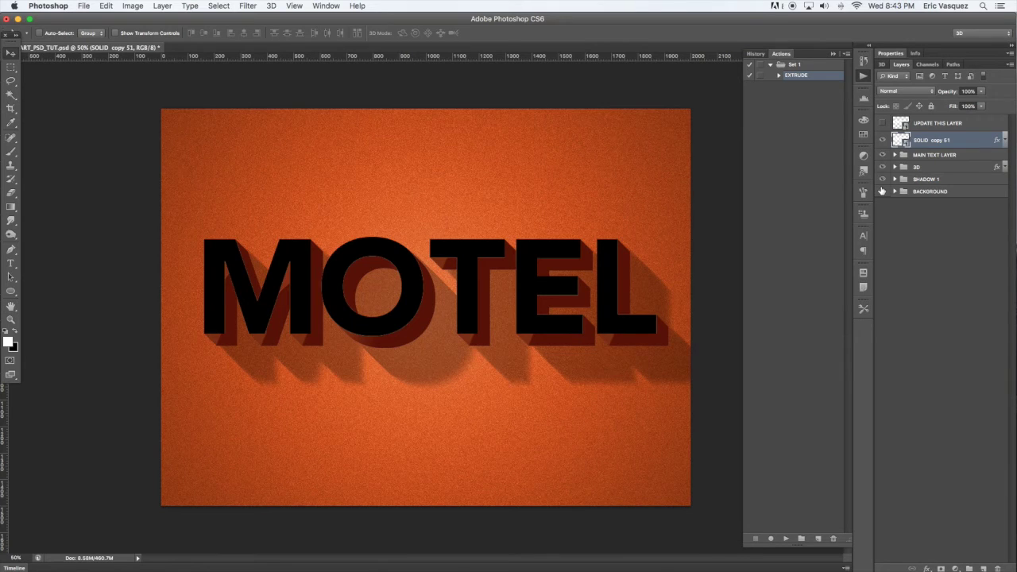
pyautogui.press('super+bracketleft')
pyautogui.press('super+bracketleft')
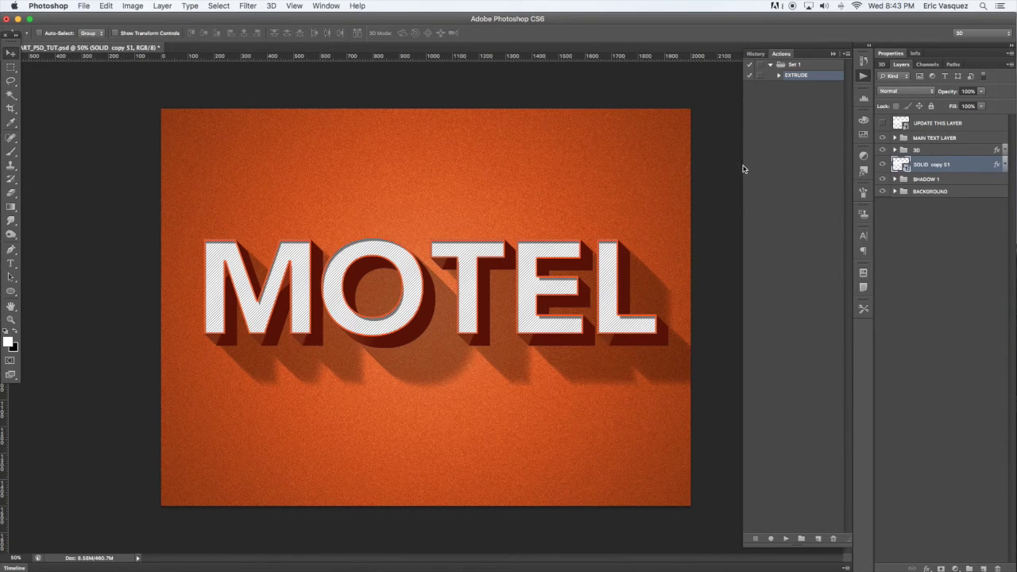
# - Apply a Gaussian Blur with a 14.8-pixel radius to SOLID copy 51 and shift it down to the right behind the extrusion
pyautogui.click(248, 6)
pyautogui.moveTo(272, 133)
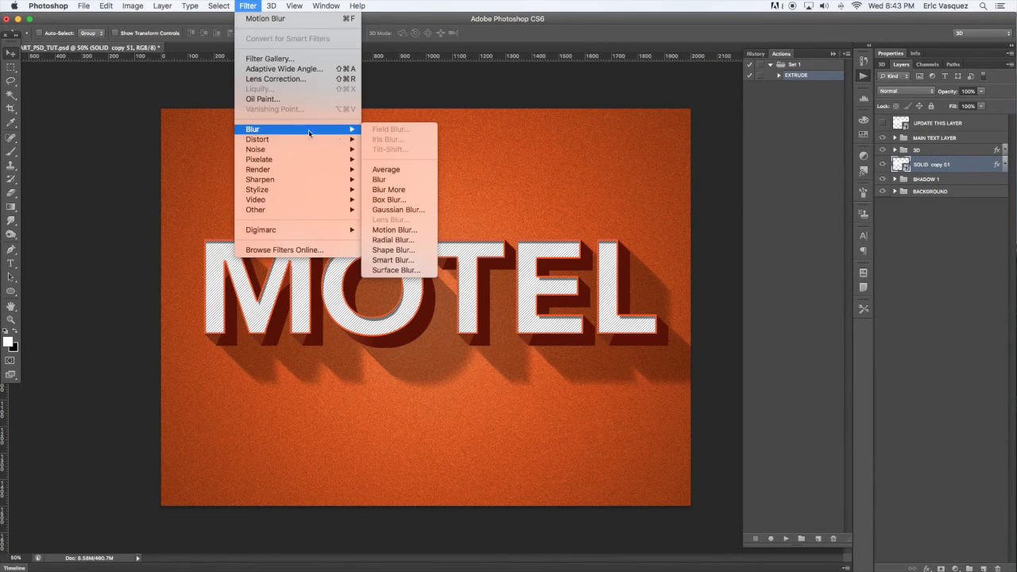
pyautogui.click(396, 212)
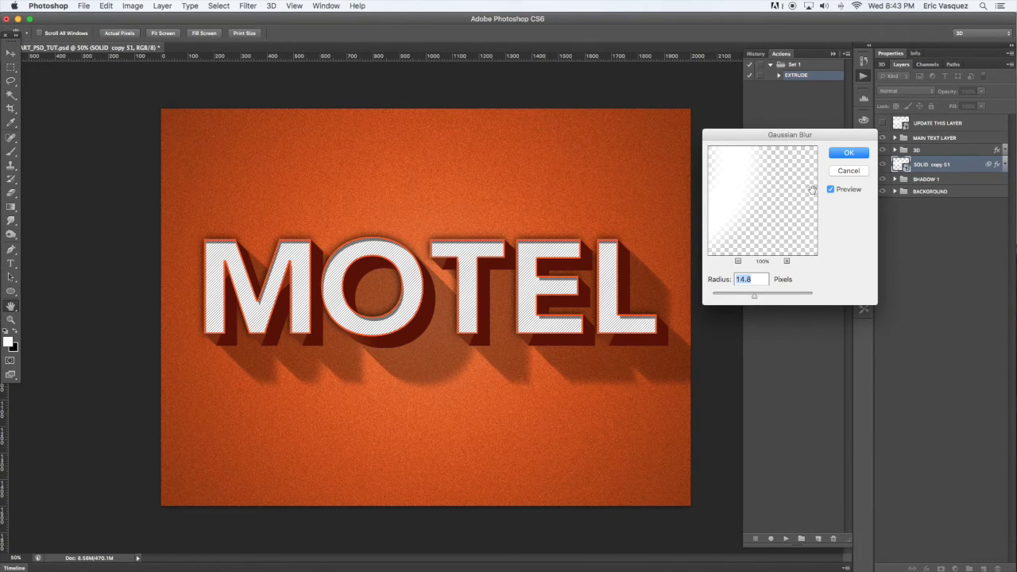
pyautogui.click(847, 153)
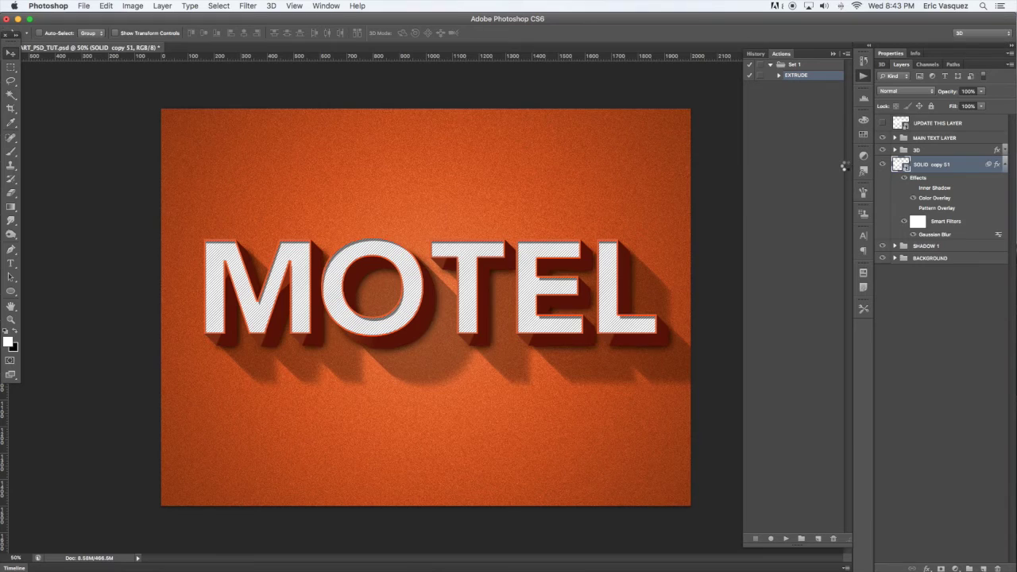
pyautogui.click(1004, 165)
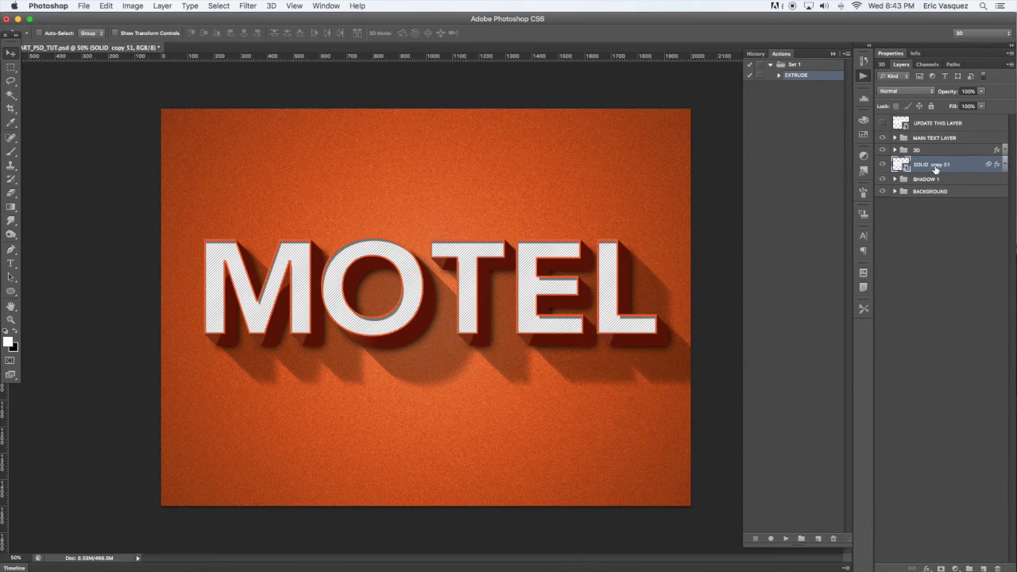
# - Put SOLID copy 51 in a group named SHADOW 2 and move that group below SHADOW 1
pyautogui.hotkey('ctrl', 'g')
pyautogui.doubleClick(924, 162)
pyautogui.write('SHADOW 2')
pyautogui.press('Return')
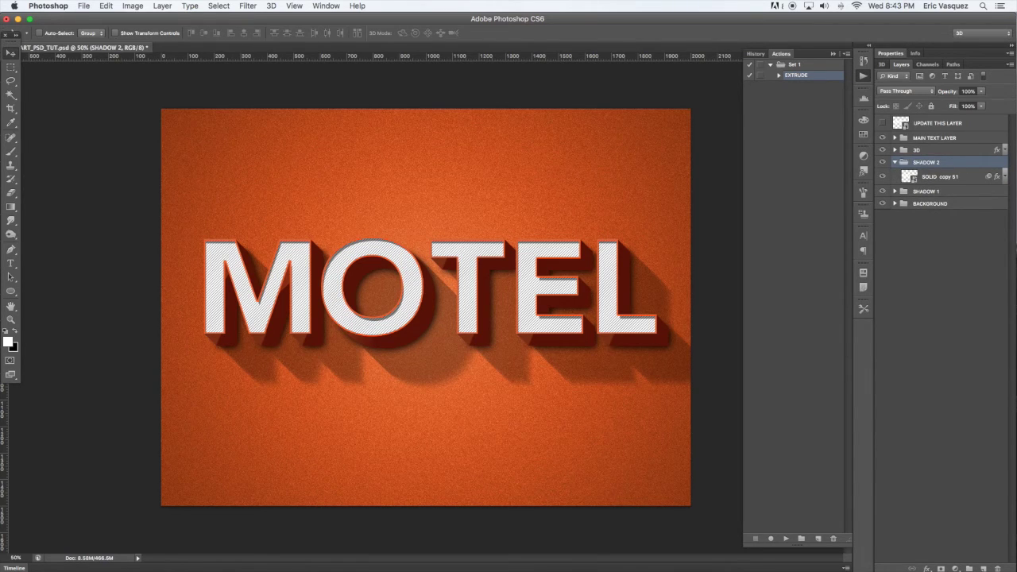
pyautogui.click(895, 162)
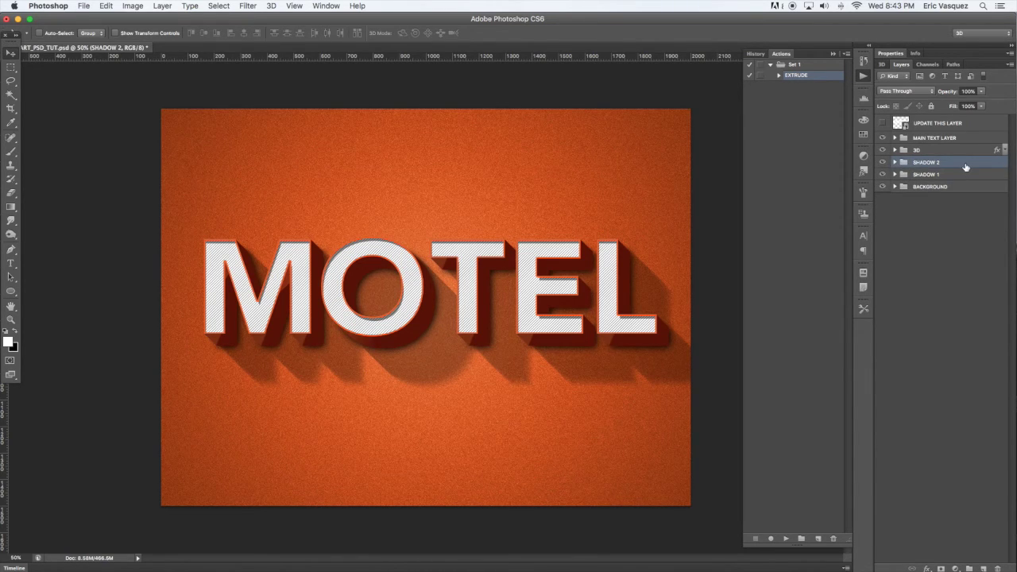
pyautogui.press('super+bracketleft')
# - Save the document and combine SHADOW 1 and SHADOW 2 in a group named SHADOWS
pyautogui.click(967, 163)
pyautogui.keyDown('shift'); pyautogui.click(959, 174); pyautogui.keyUp('shift')
pyautogui.press('super+s')
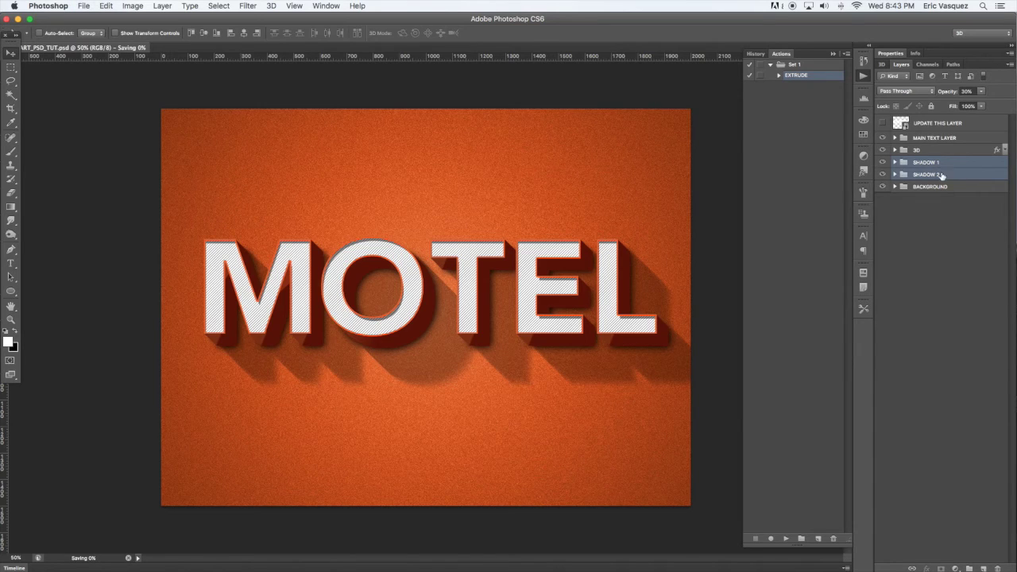
pyautogui.press('super+g')
pyautogui.doubleClick(926, 162)
pyautogui.write('SHADOWS')
pyautogui.press('Return')
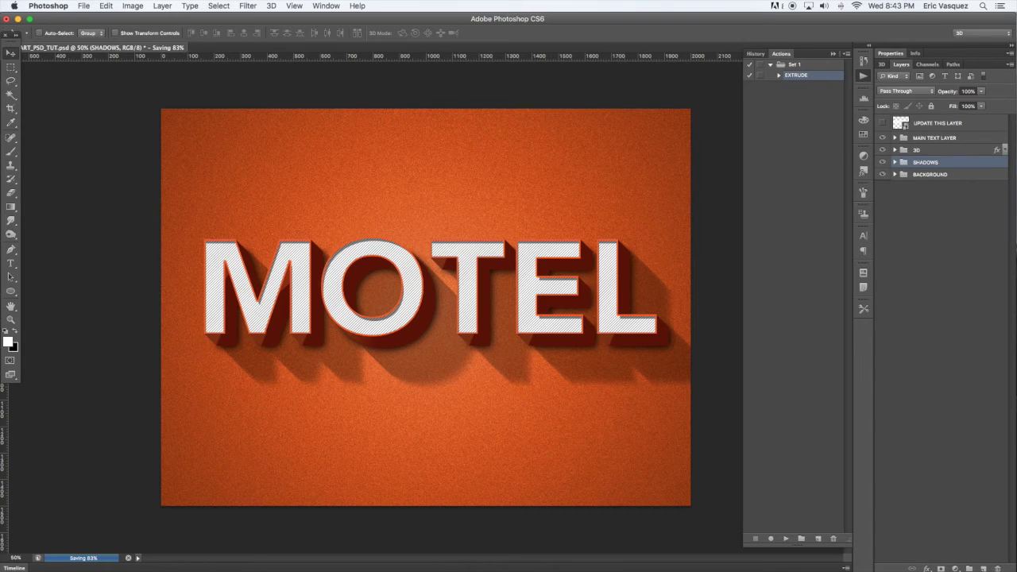
# - Add a Drop Shadow to the 3D group with size 0 px, distance 67 px and global light turned off
pyautogui.click(958, 150)
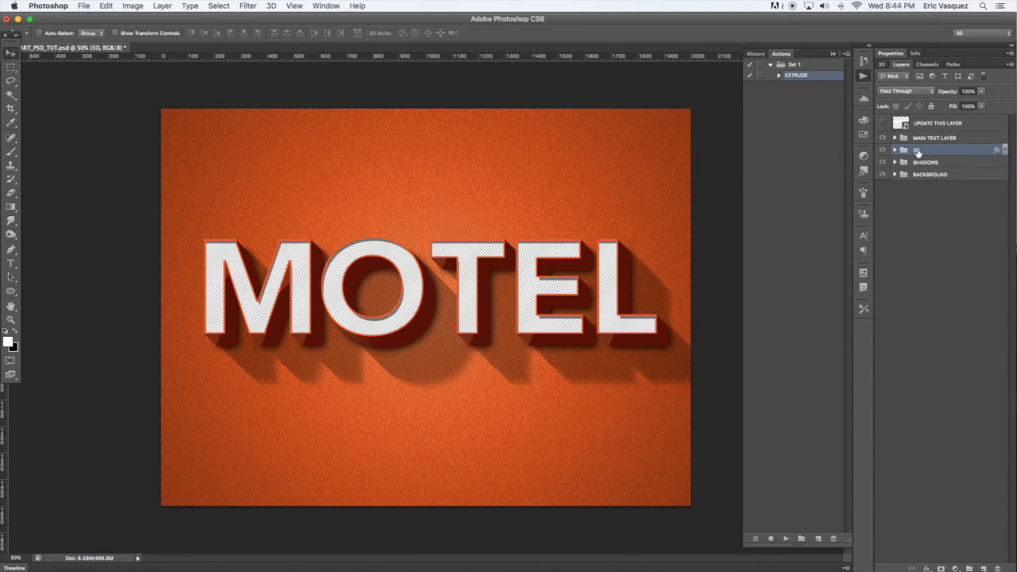
pyautogui.doubleClick(1000, 151)
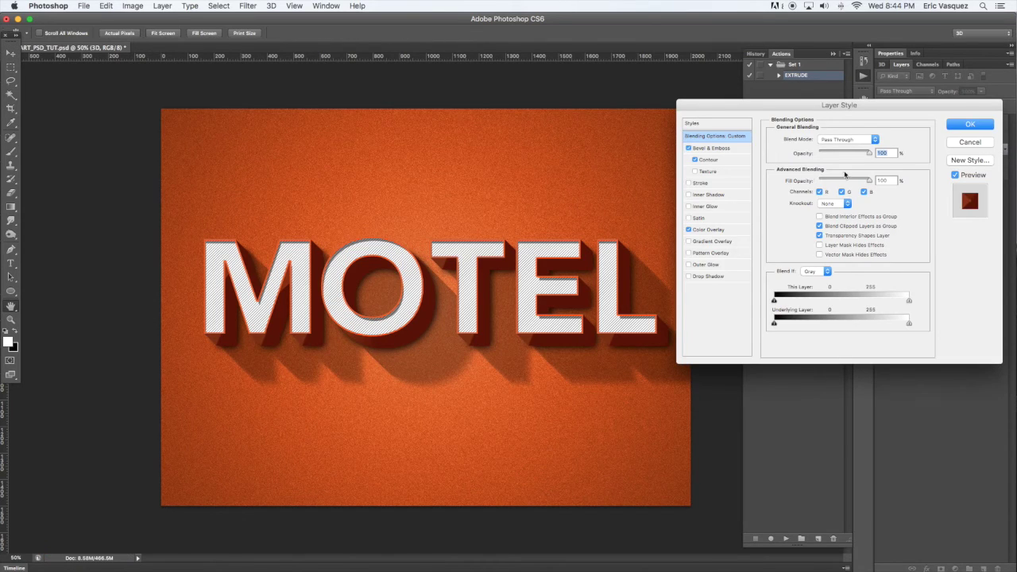
pyautogui.click(713, 277)
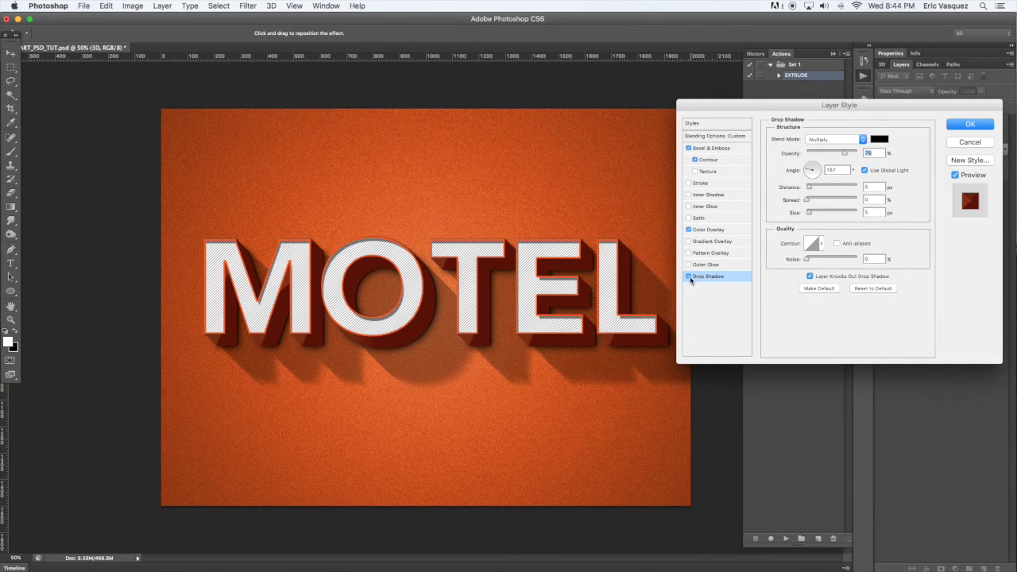
pyautogui.moveTo(809, 213); pyautogui.dragTo(779, 216)
pyautogui.moveTo(809, 186); pyautogui.dragTo(825, 187)
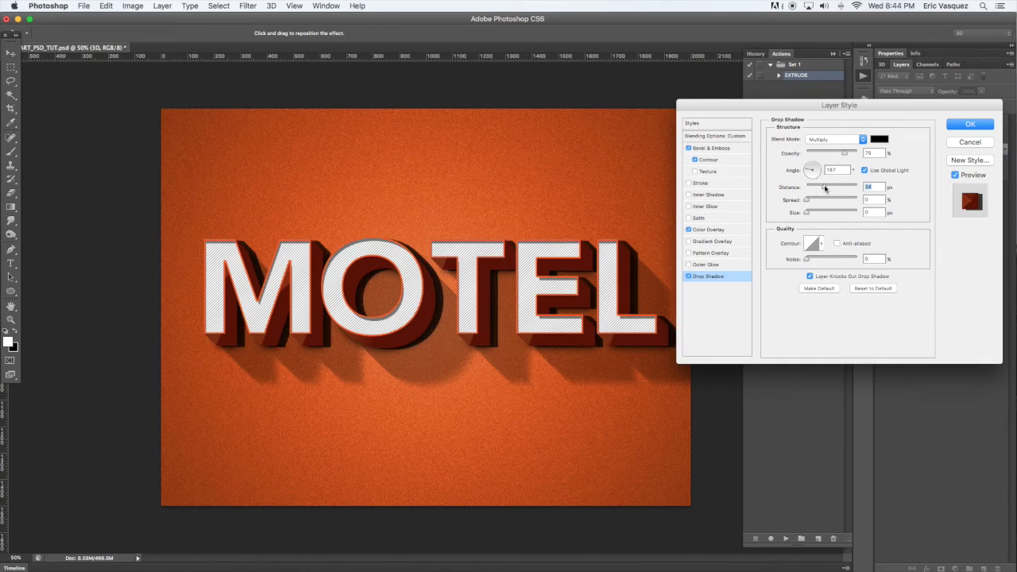
pyautogui.click(864, 171)
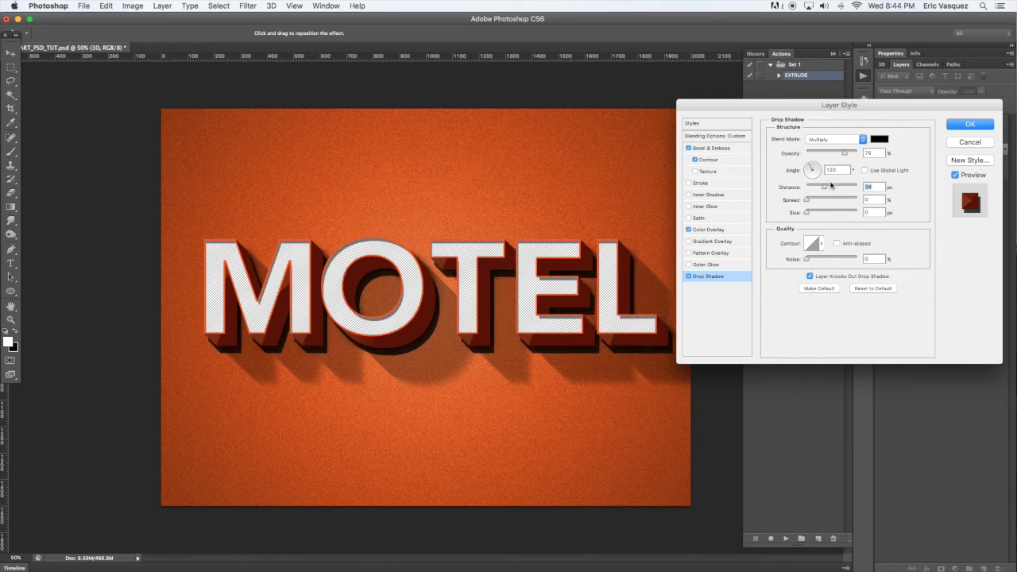
pyautogui.moveTo(826, 188); pyautogui.dragTo(838, 188)
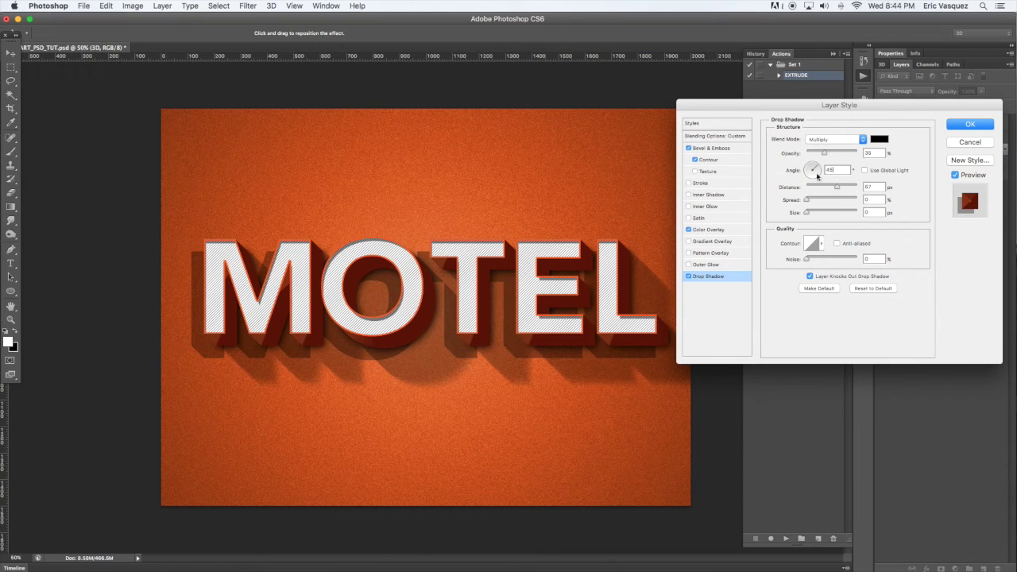
# - Set the 3D group's Drop Shadow to a 135° angle and 28% opacity, and apply the style
pyautogui.write('135')
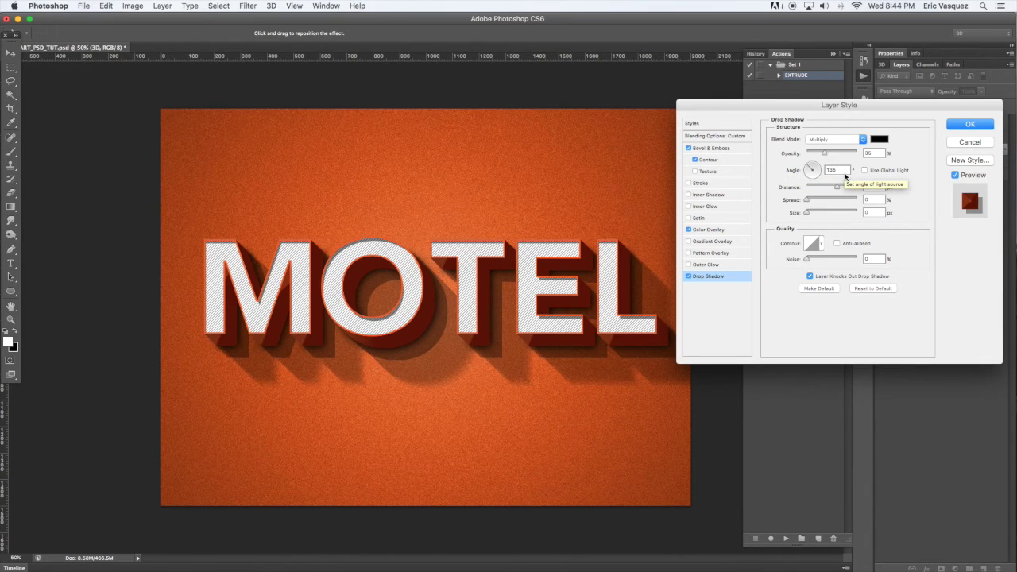
pyautogui.moveTo(825, 153); pyautogui.dragTo(823, 154)
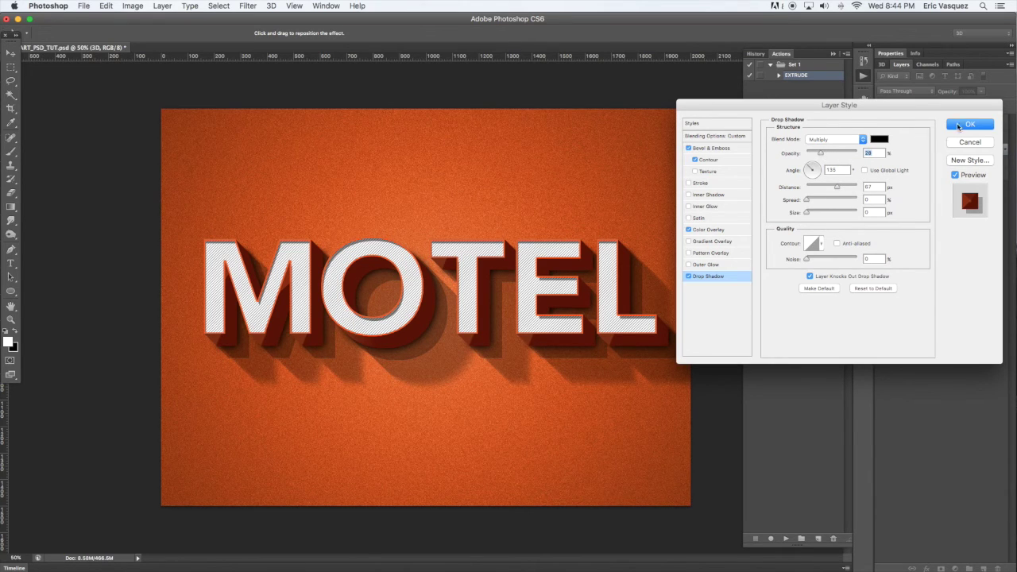
pyautogui.click(965, 125)
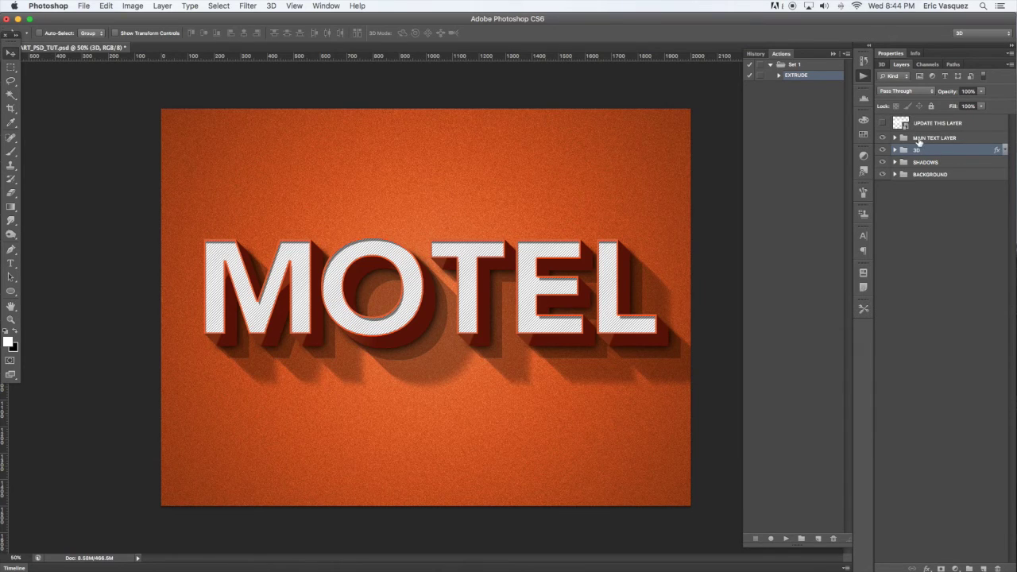
# - Duplicate the STROKE layer inside the MAIN TEXT LAYER group
pyautogui.click(920, 140)
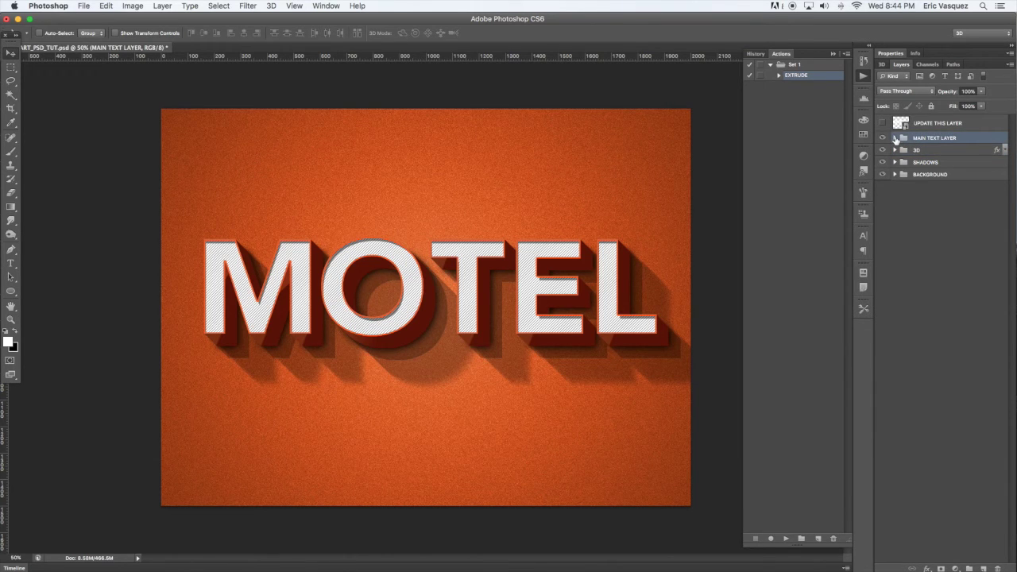
pyautogui.click(895, 138)
pyautogui.click(938, 152)
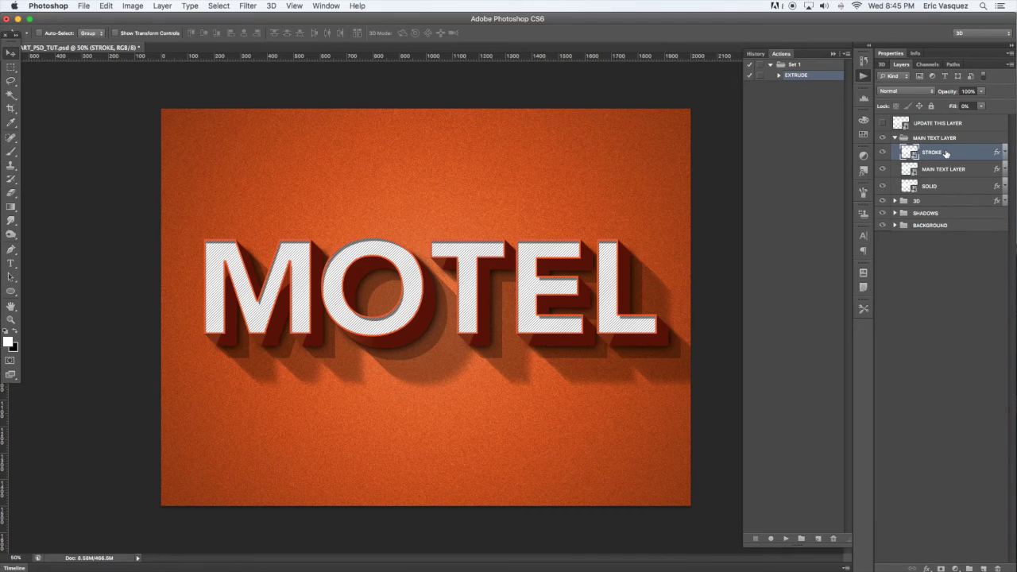
pyautogui.press('super+j')
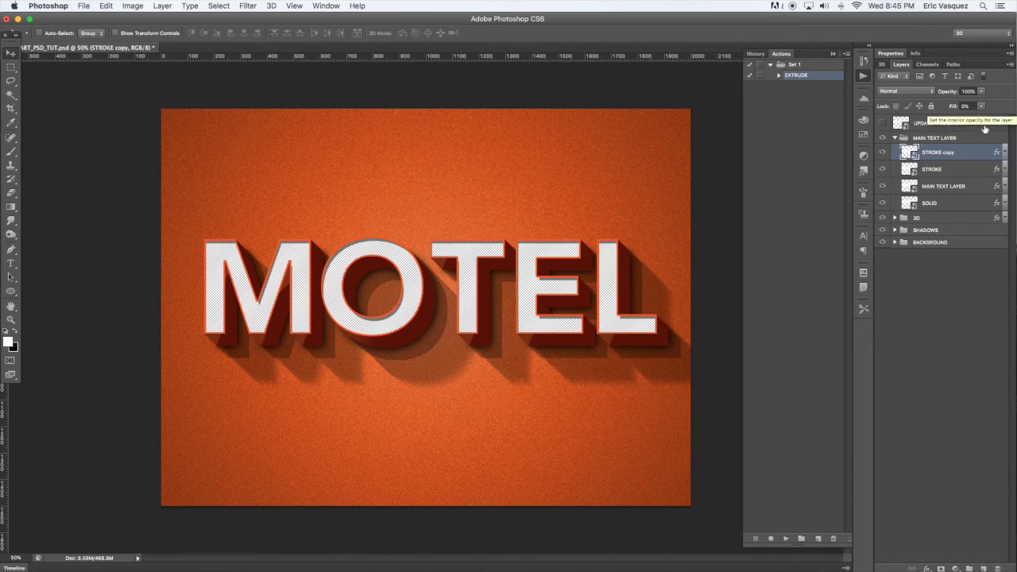
# - Turn off the STROKE copy's Stroke effect and add an Outer Glow instead
pyautogui.doubleClick(997, 154)
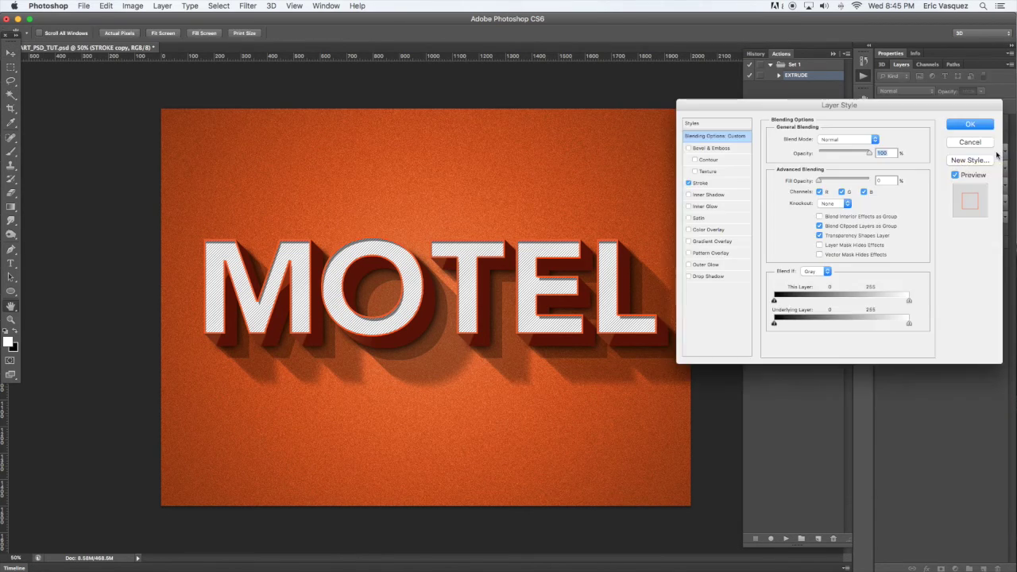
pyautogui.click(688, 184)
pyautogui.click(688, 265)
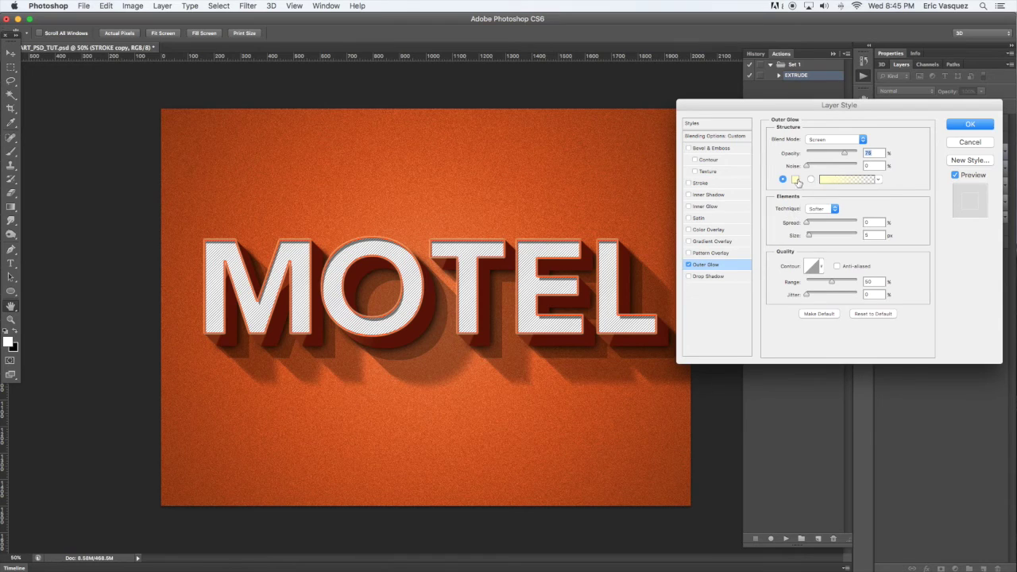
pyautogui.click(795, 178)
pyautogui.click(971, 147)
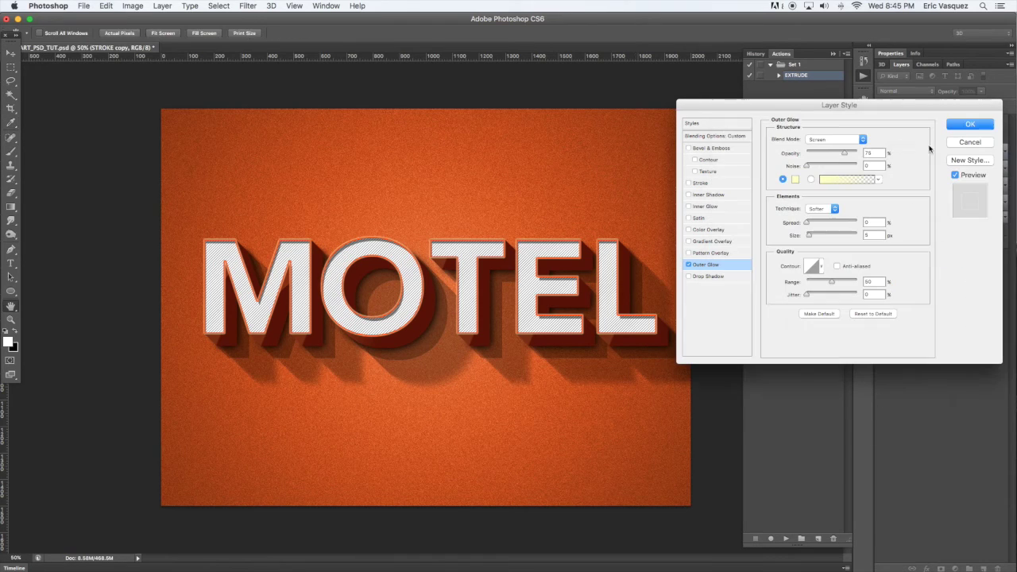
# - Try a white Outer Glow in Overlay mode on the STROKE copy, enlarging its size and reducing it again
pyautogui.moveTo(808, 235); pyautogui.dragTo(816, 238)
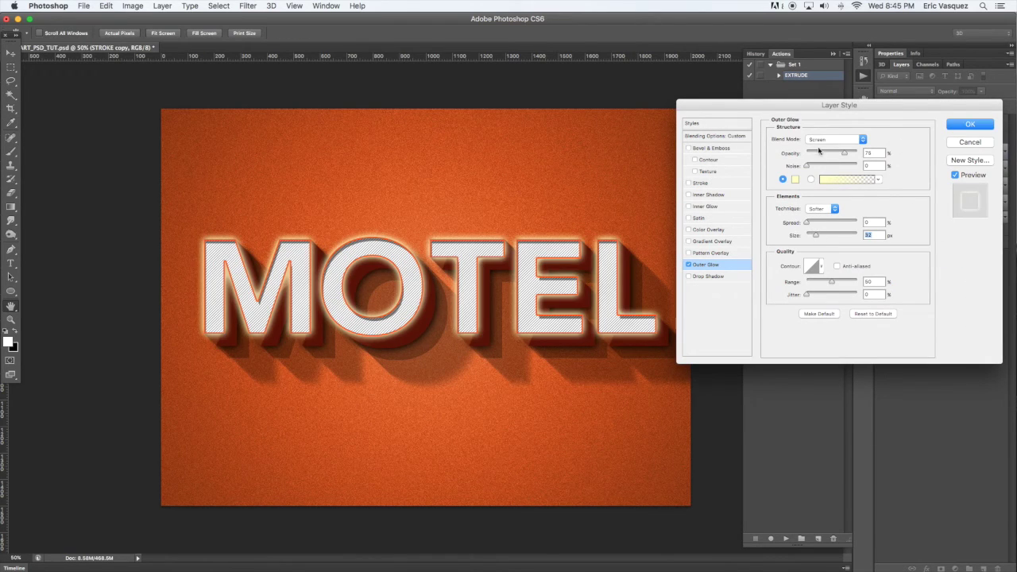
pyautogui.click(820, 141)
pyautogui.click(822, 174)
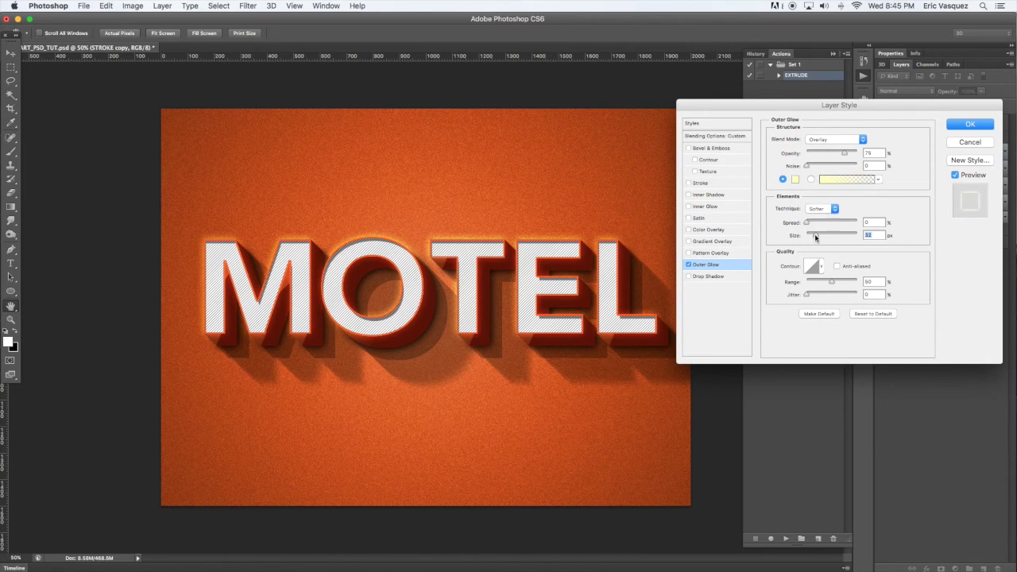
pyautogui.click(795, 179)
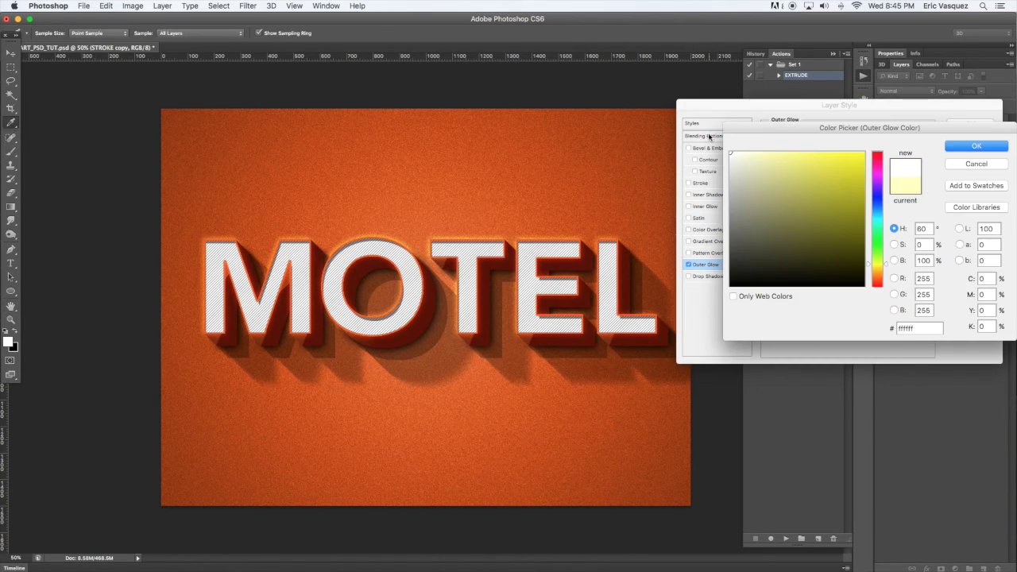
pyautogui.click(970, 147)
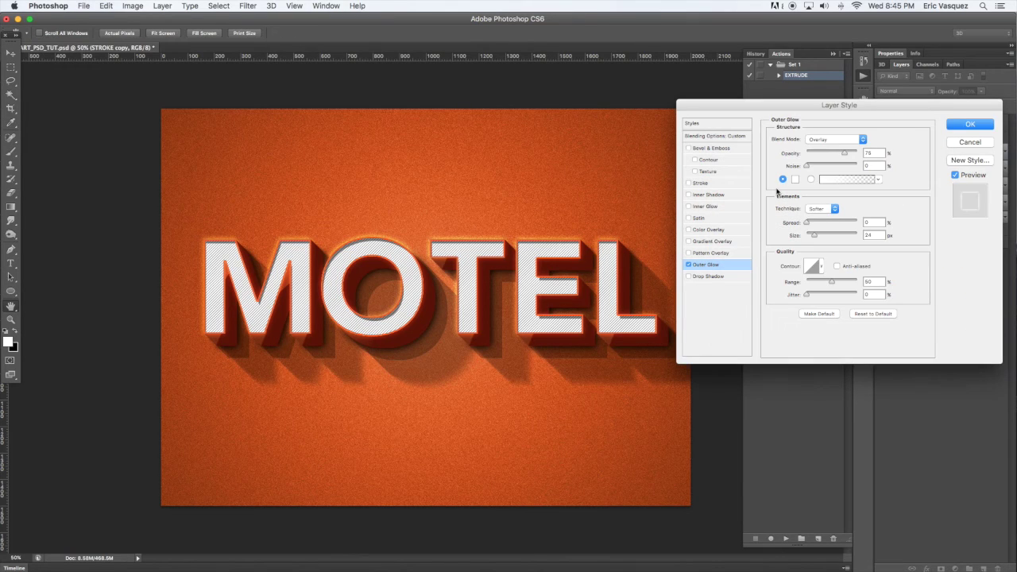
pyautogui.moveTo(815, 239); pyautogui.dragTo(808, 236)
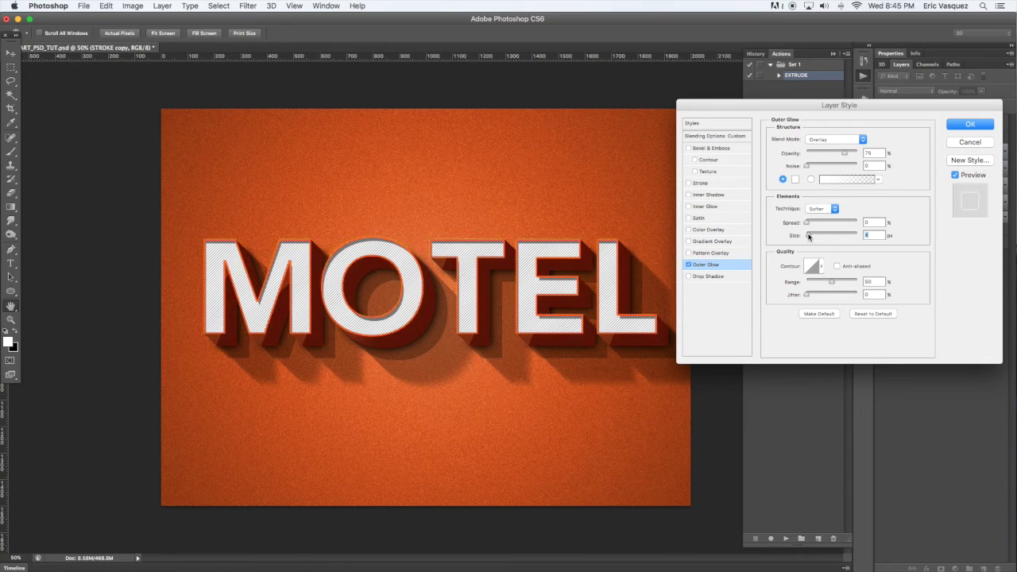
# - Try a Bevel & Emboss on the STROKE copy with Chisel Hard technique, upward direction, size 0 px and increased depth
pyautogui.click(709, 148)
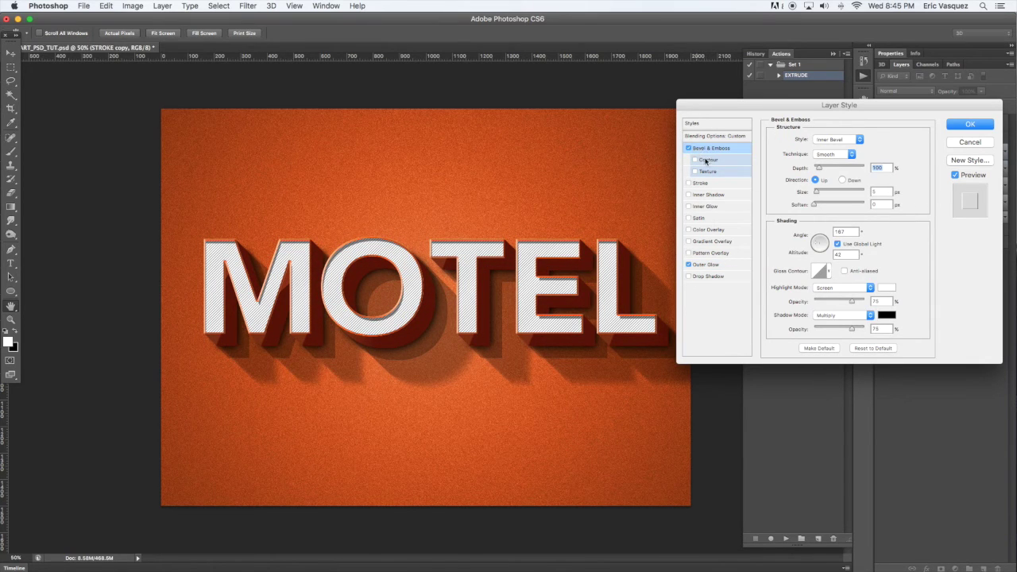
pyautogui.moveTo(818, 169)
pyautogui.mouseDown()
pyautogui.moveTo(857, 170)
pyautogui.moveTo(816, 169)
pyautogui.mouseUp()
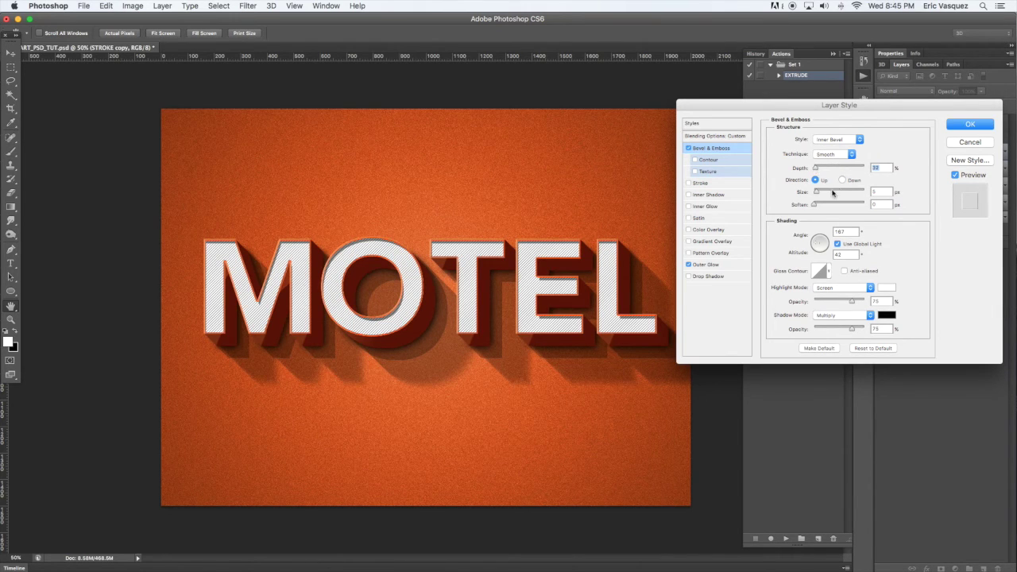
pyautogui.click(842, 181)
pyautogui.click(815, 181)
pyautogui.moveTo(816, 192)
pyautogui.mouseDown()
pyautogui.moveTo(825, 194)
pyautogui.moveTo(802, 196)
pyautogui.moveTo(830, 205)
pyautogui.moveTo(788, 205)
pyautogui.mouseUp()
pyautogui.moveTo(817, 169); pyautogui.dragTo(824, 169)
pyautogui.click(828, 154)
pyautogui.click(826, 163)
# - Try the Outer Bevel style with greater depth, 100% shadow opacity and a reduced highlight opacity
pyautogui.click(833, 139)
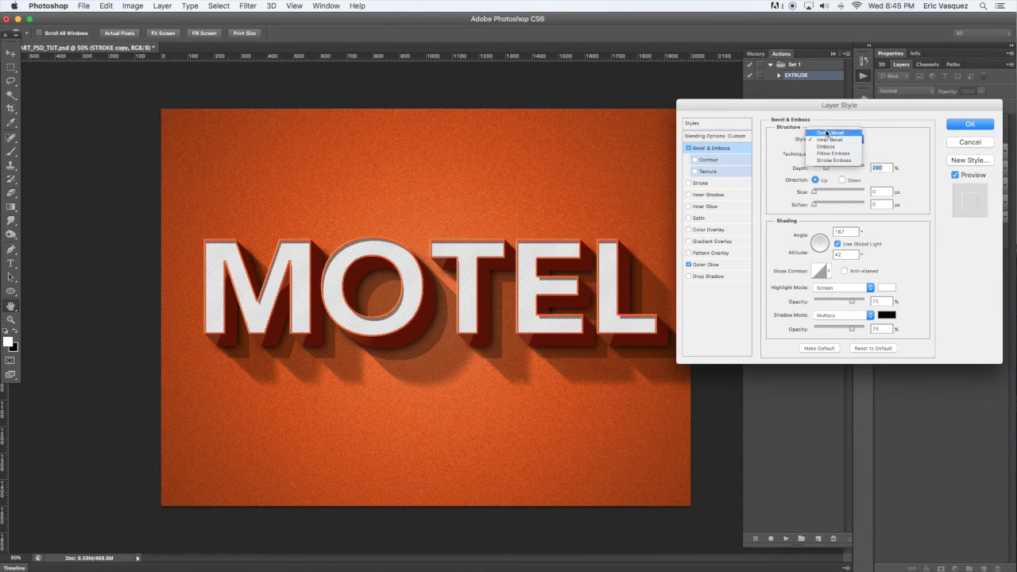
pyautogui.click(826, 134)
pyautogui.moveTo(826, 169); pyautogui.dragTo(848, 169)
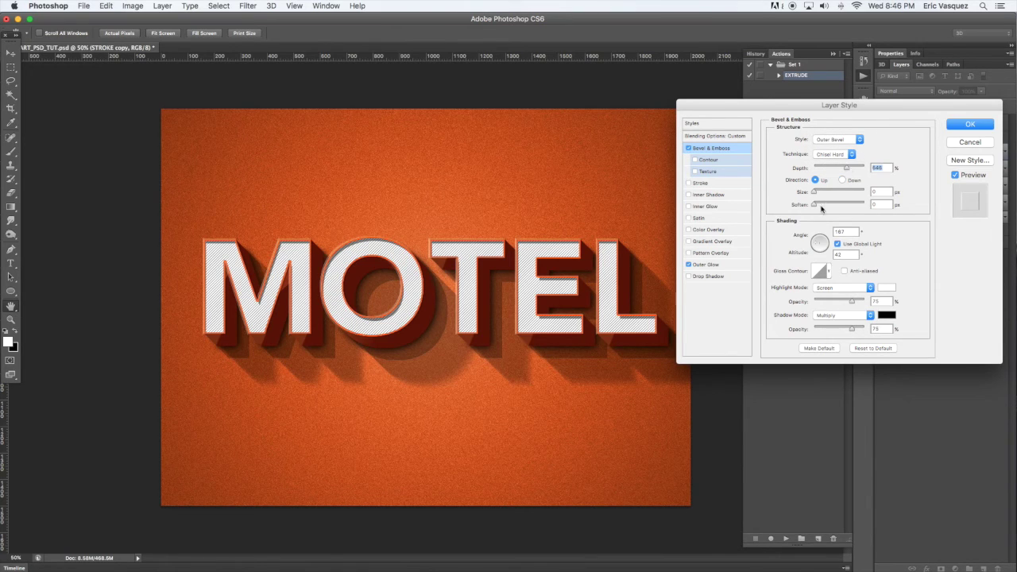
pyautogui.moveTo(842, 302); pyautogui.dragTo(892, 327)
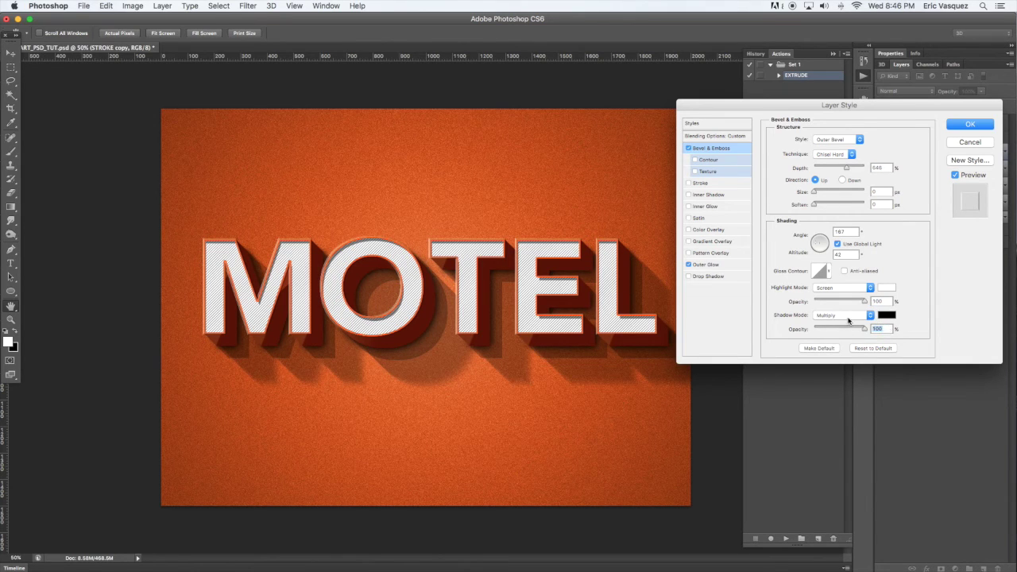
pyautogui.moveTo(861, 303); pyautogui.dragTo(825, 302)
# - Replace the STROKE copy's Outer Glow and Bevel & Emboss with an Inner Shadow that does not use global light
pyautogui.click(689, 264)
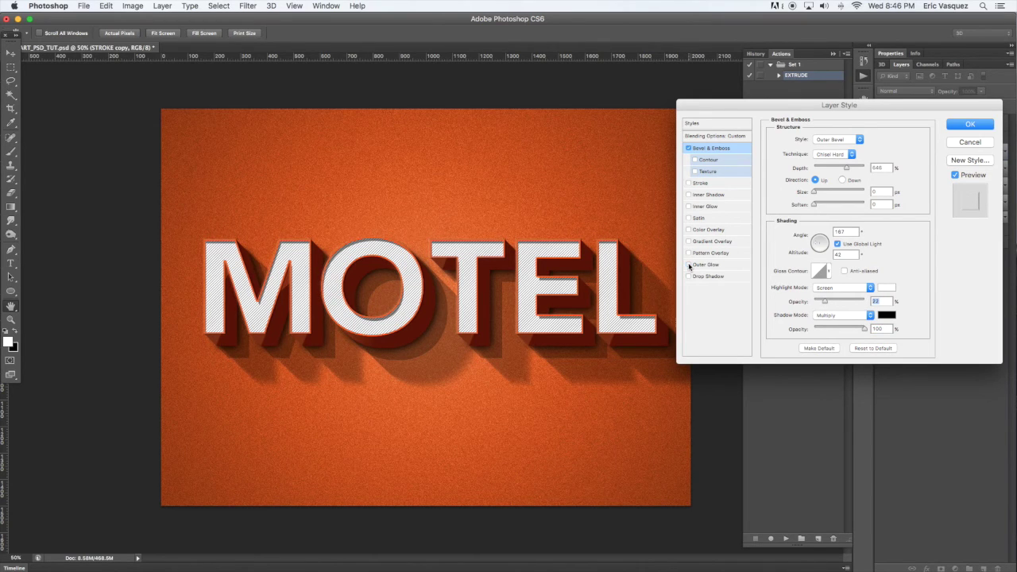
pyautogui.click(688, 149)
pyautogui.click(688, 149)
pyautogui.click(701, 195)
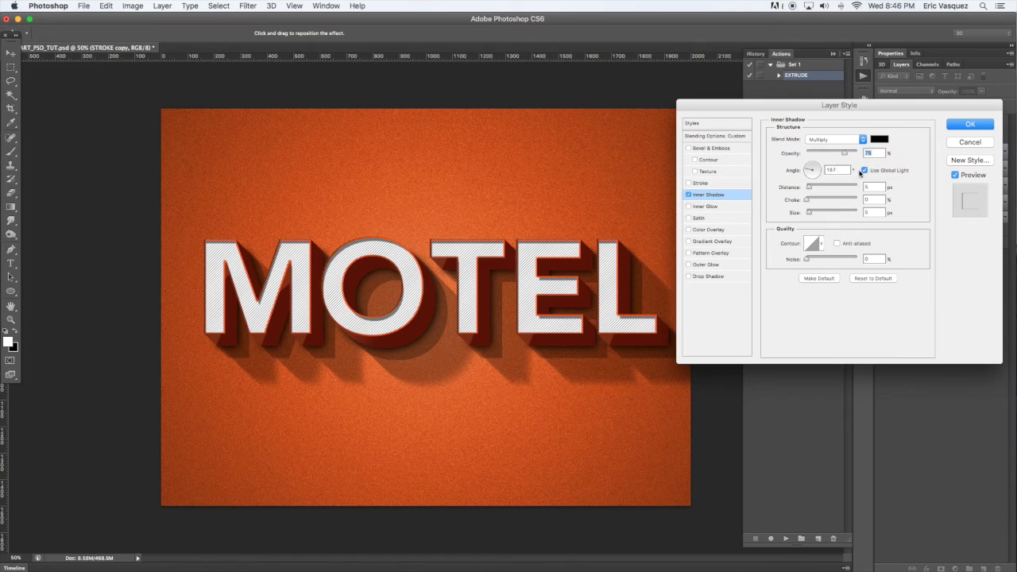
pyautogui.click(864, 171)
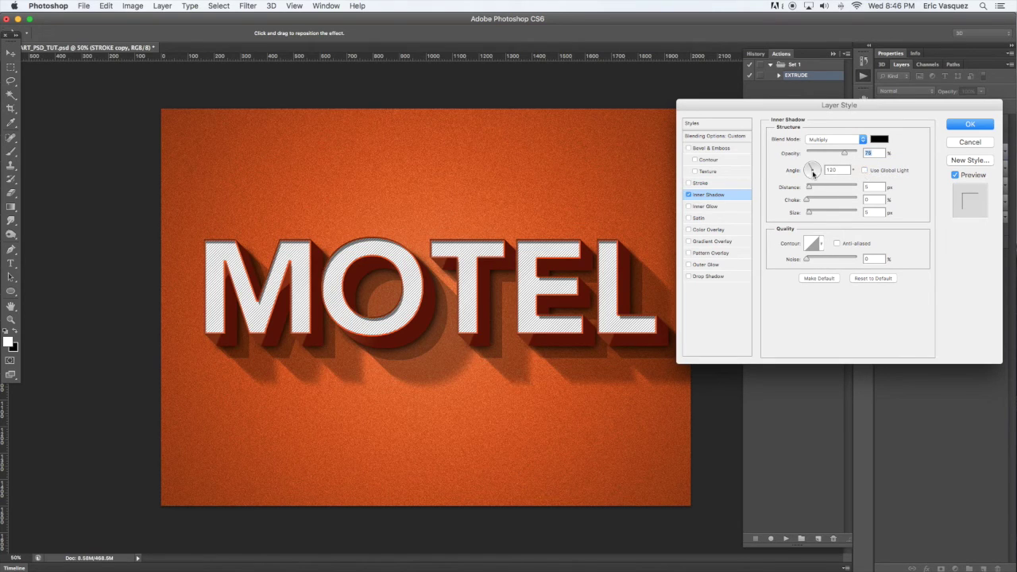
# - Try the Inner Shadow at 41 px distance and 36% opacity, with angles of 135° and 45°
pyautogui.moveTo(809, 187); pyautogui.dragTo(830, 187)
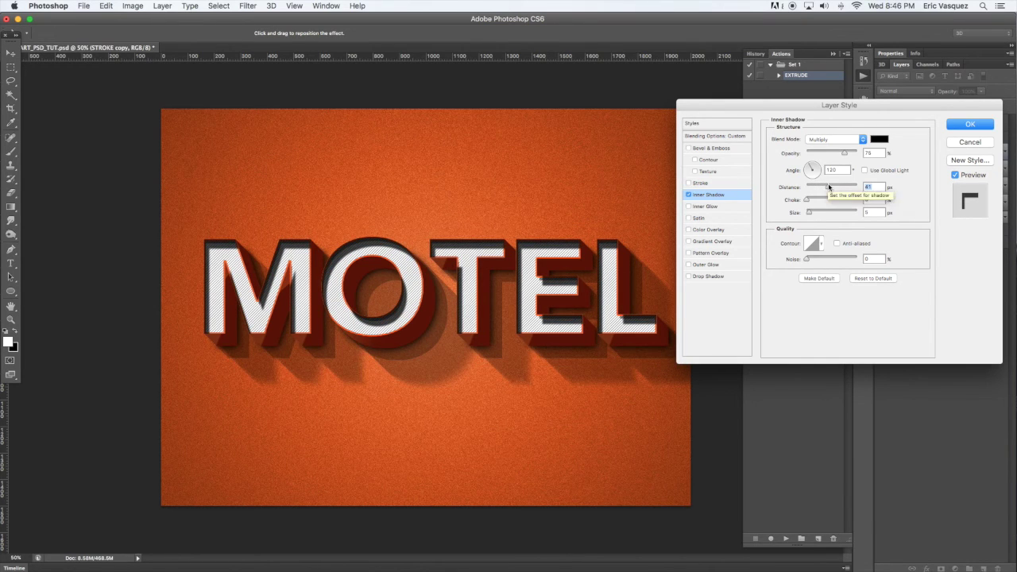
pyautogui.moveTo(844, 153); pyautogui.dragTo(823, 155)
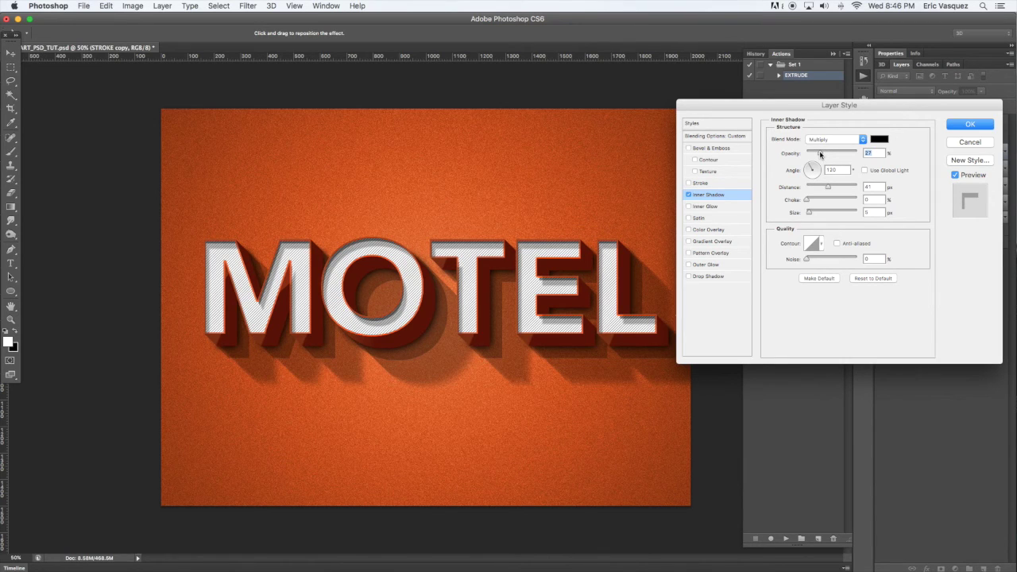
pyautogui.moveTo(820, 154); pyautogui.dragTo(822, 155)
pyautogui.moveTo(822, 154); pyautogui.dragTo(825, 154)
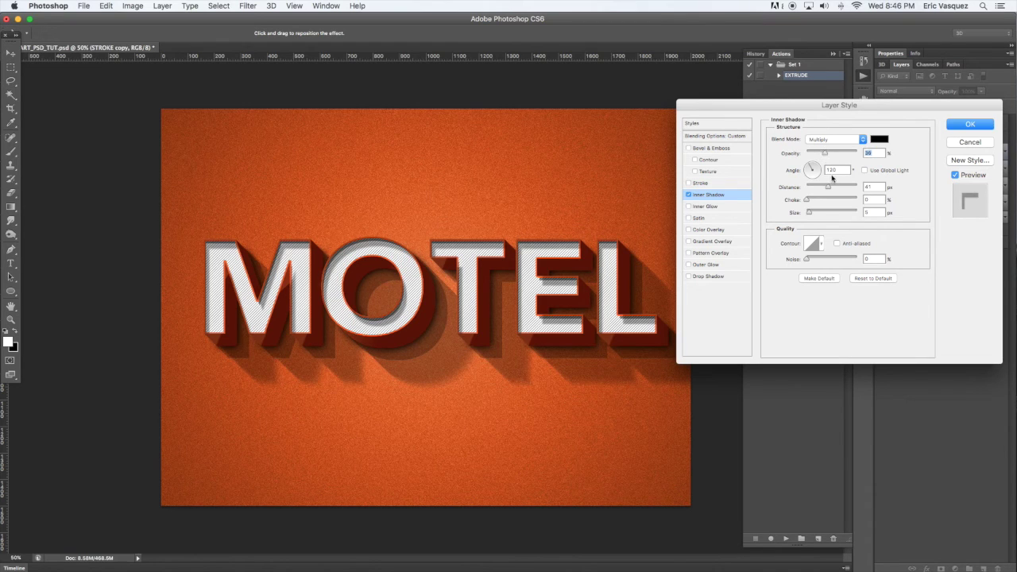
pyautogui.doubleClick(836, 170)
pyautogui.write('135')
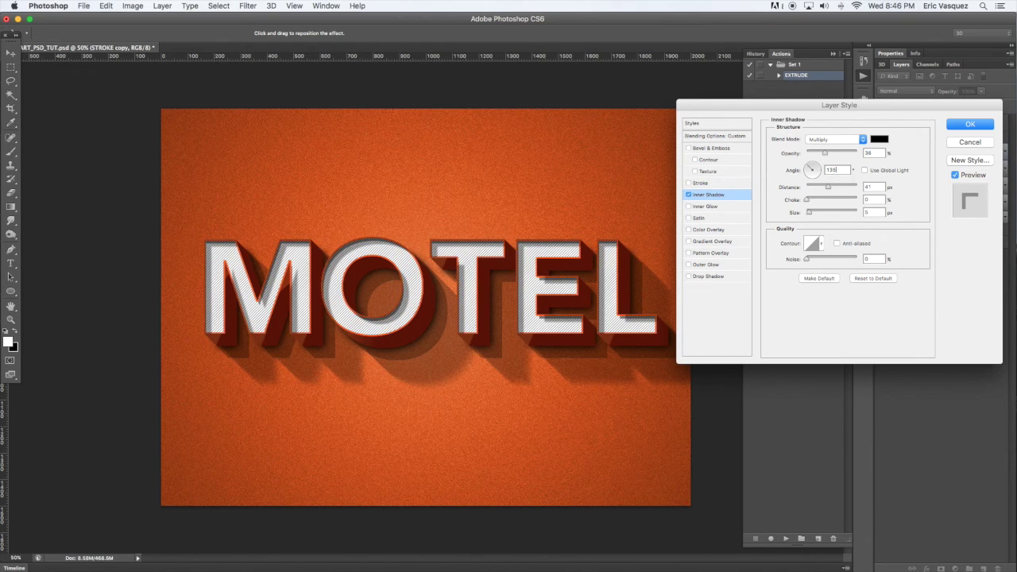
pyautogui.doubleClick(839, 169)
pyautogui.write('45')
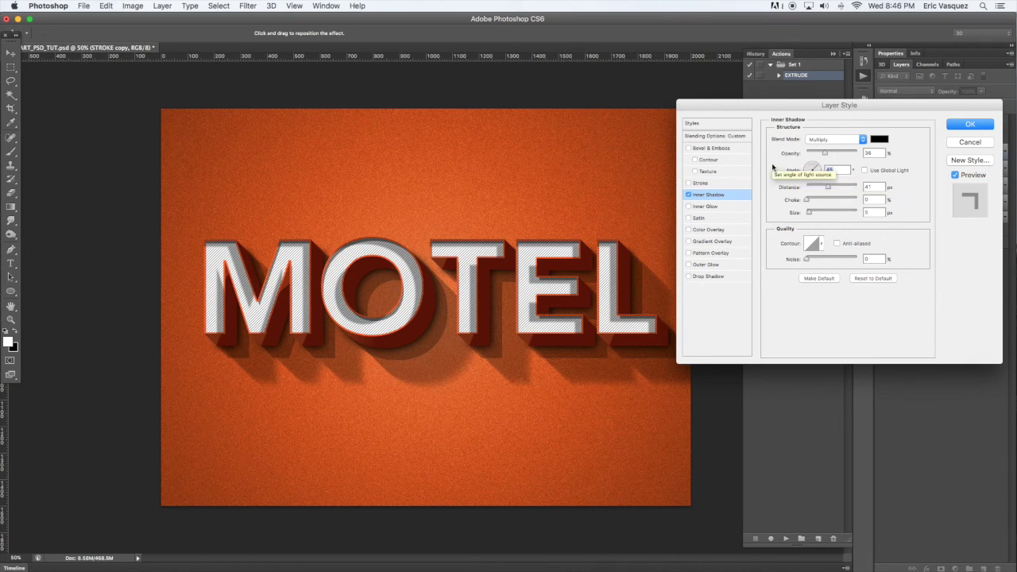
# - Set the Inner Shadow to a 125° angle, 32 px distance and 36% opacity, and apply the style
pyautogui.click(810, 167)
pyautogui.moveTo(810, 167); pyautogui.dragTo(822, 153)
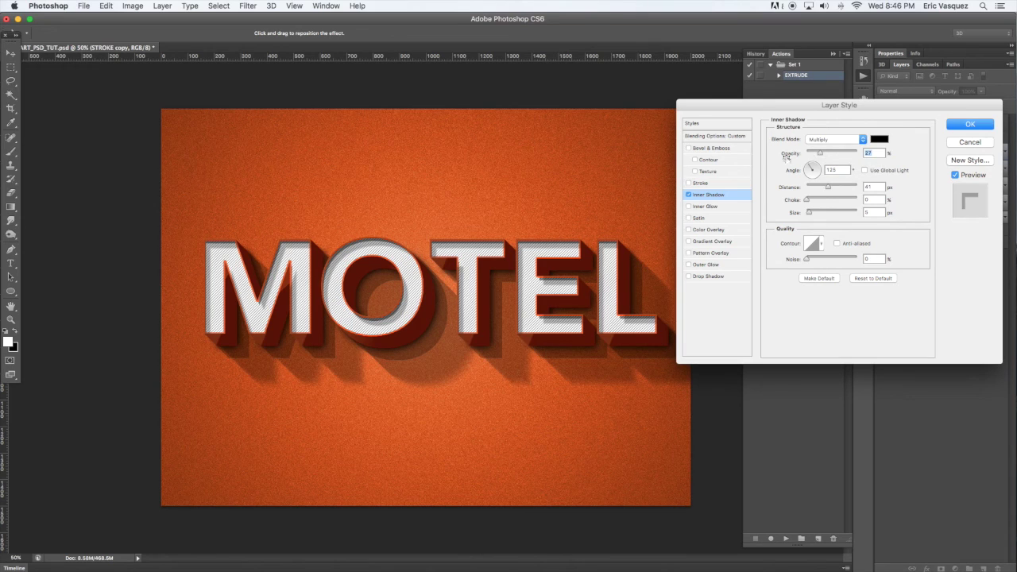
pyautogui.moveTo(823, 188); pyautogui.dragTo(824, 188)
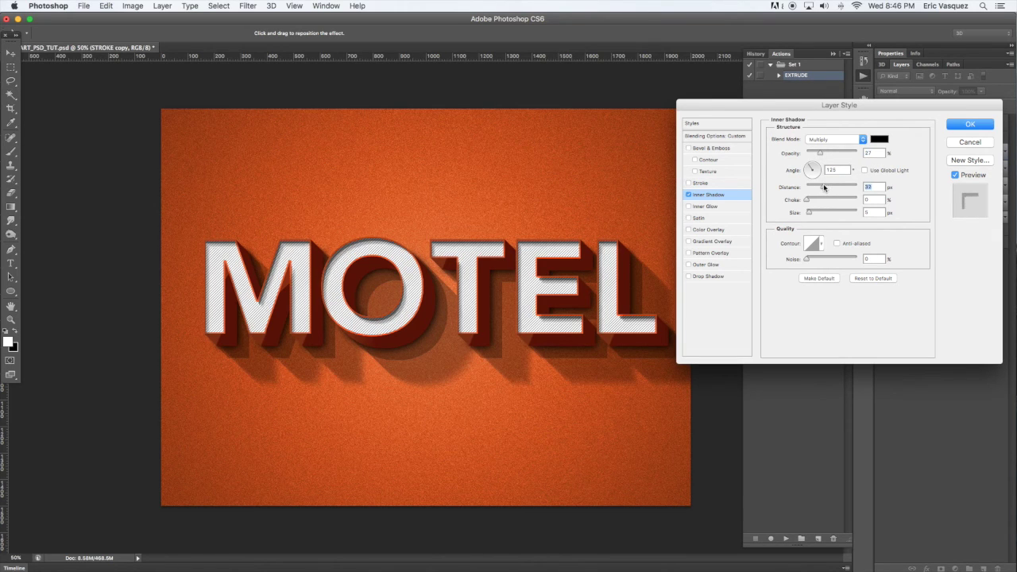
pyautogui.moveTo(821, 153); pyautogui.dragTo(826, 153)
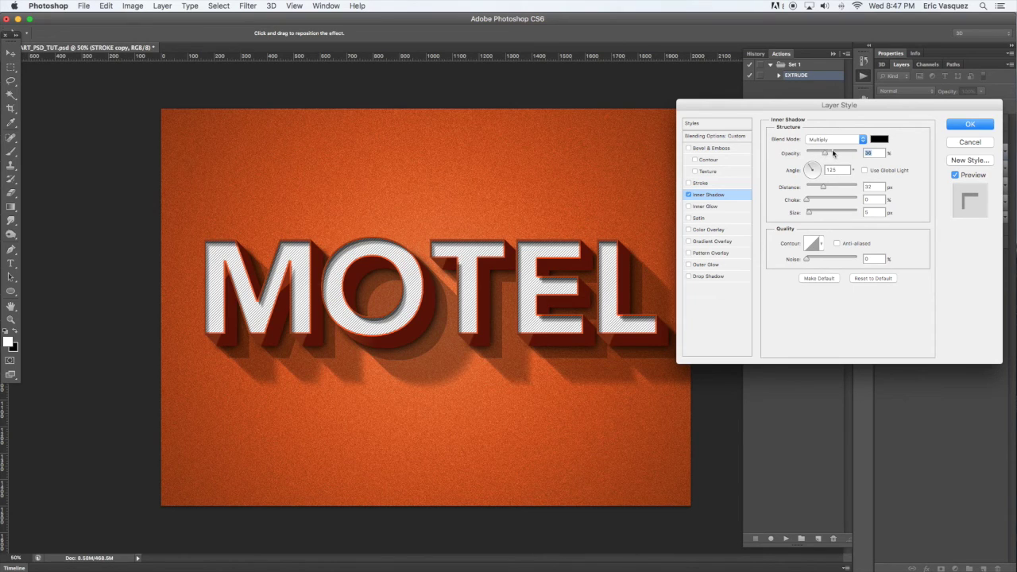
pyautogui.click(957, 127)
# - Compare the artwork with the STROKE copy layer hidden and shown
pyautogui.click(883, 153)
pyautogui.click(883, 152)
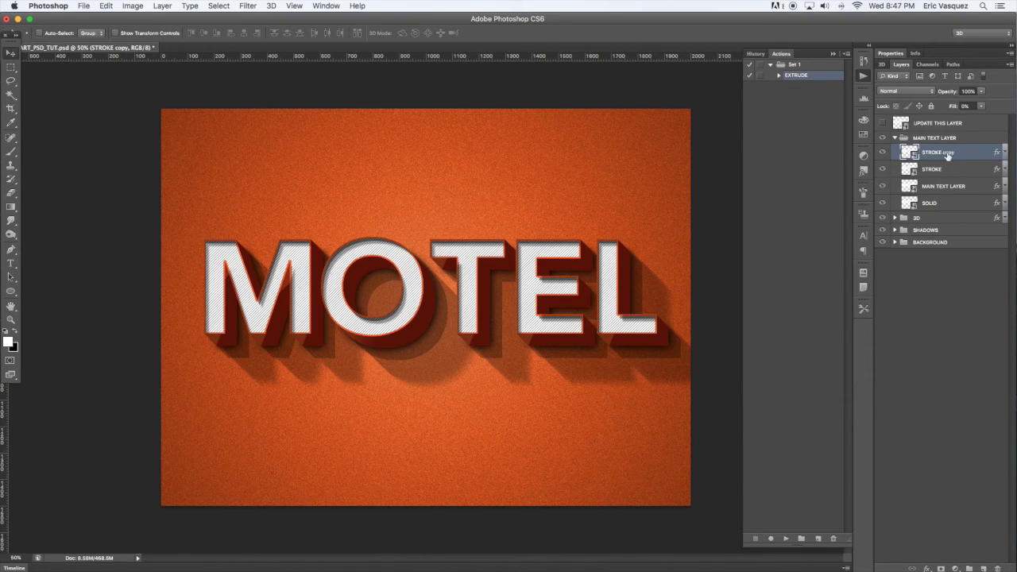
pyautogui.click(883, 153)
pyautogui.click(883, 152)
pyautogui.click(883, 153)
pyautogui.click(883, 152)
pyautogui.click(883, 153)
pyautogui.click(882, 153)
# - Move the STROKE copy layer beneath the STROKE layer and check both layers by toggling their visibility
pyautogui.moveTo(941, 155); pyautogui.dragTo(959, 173)
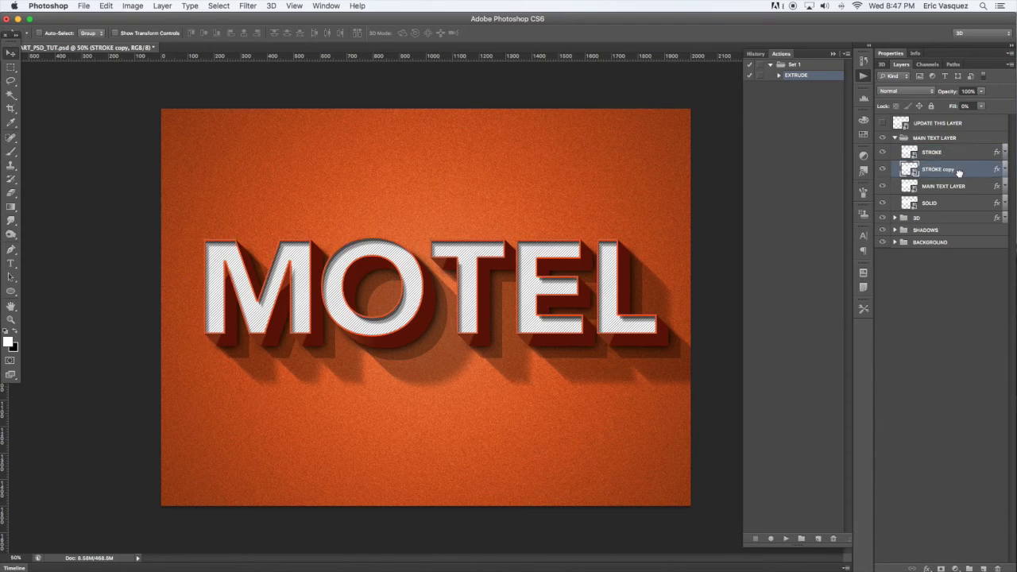
pyautogui.click(883, 170)
pyautogui.click(883, 169)
pyautogui.click(882, 151)
pyautogui.click(882, 151)
# - Rename the STROKE copy layer as INNER SHADOW
pyautogui.click(971, 158)
pyautogui.click(950, 170)
pyautogui.click(882, 170)
pyautogui.click(883, 170)
pyautogui.doubleClick(938, 169)
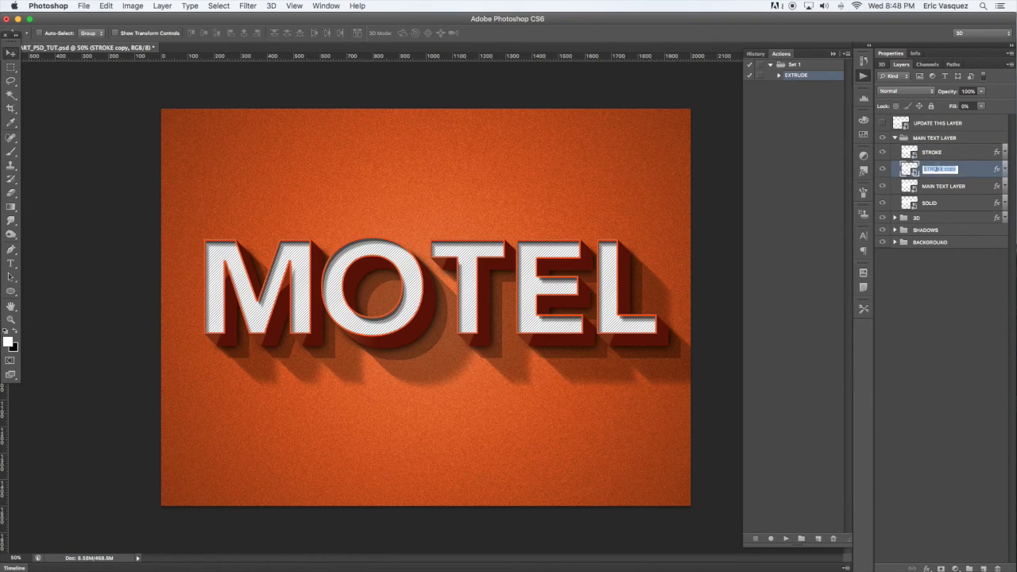
pyautogui.write('INNER SHADOW')
pyautogui.press('Return')
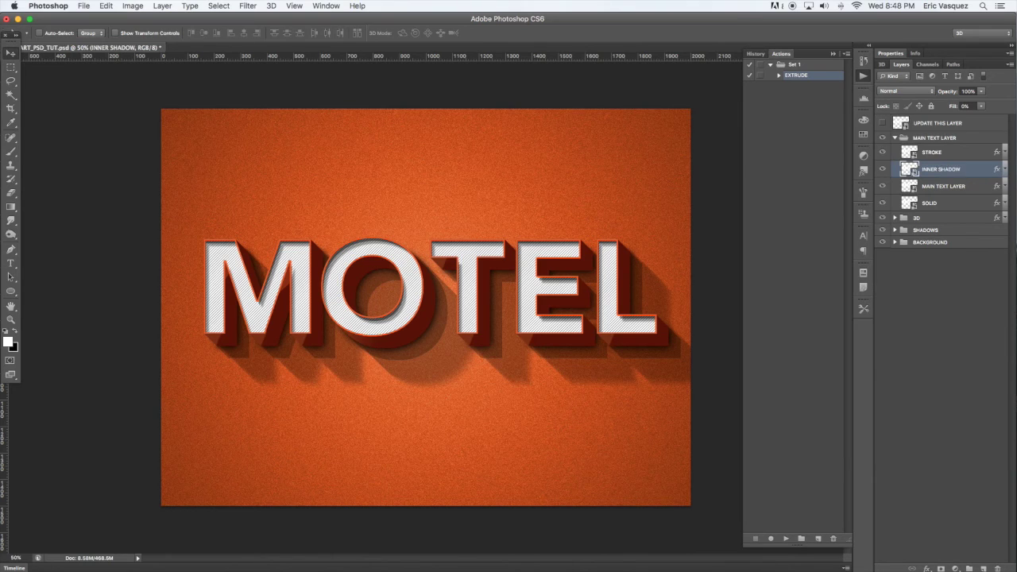
# - Collapse the MAIN TEXT LAYER group and add a Hue/Saturation adjustment above it with hue +149
pyautogui.click(896, 138)
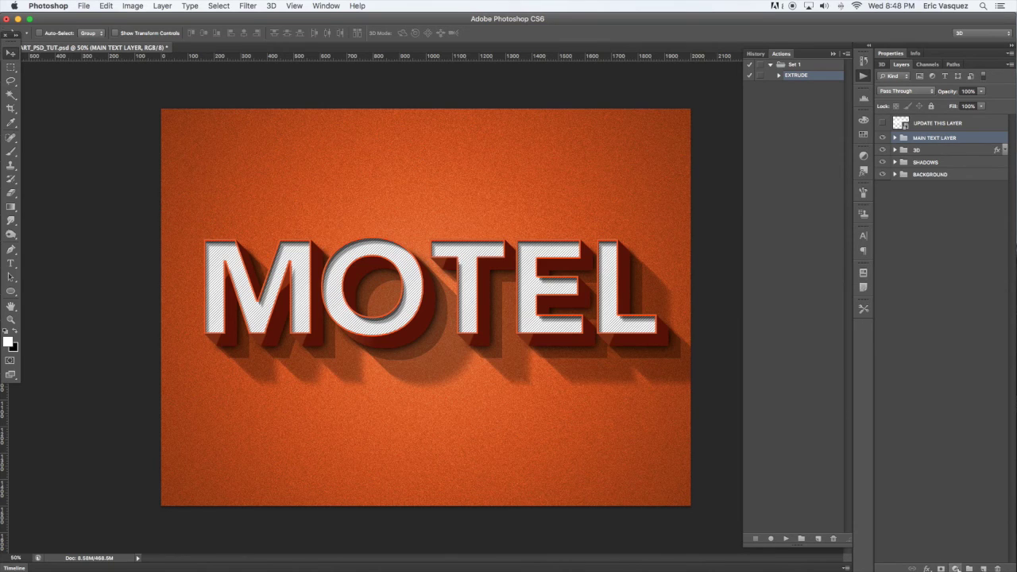
pyautogui.click(956, 569)
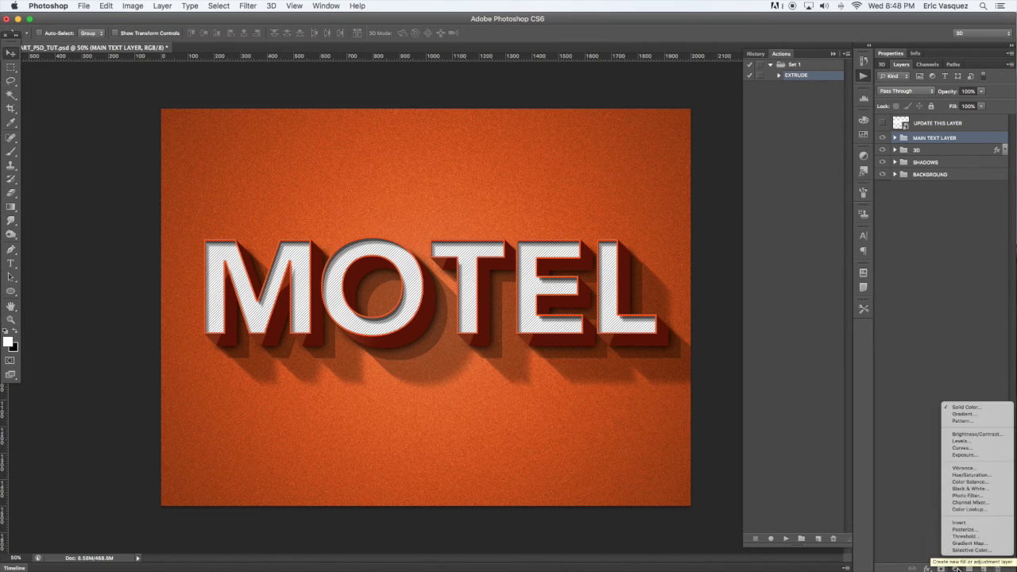
pyautogui.click(971, 476)
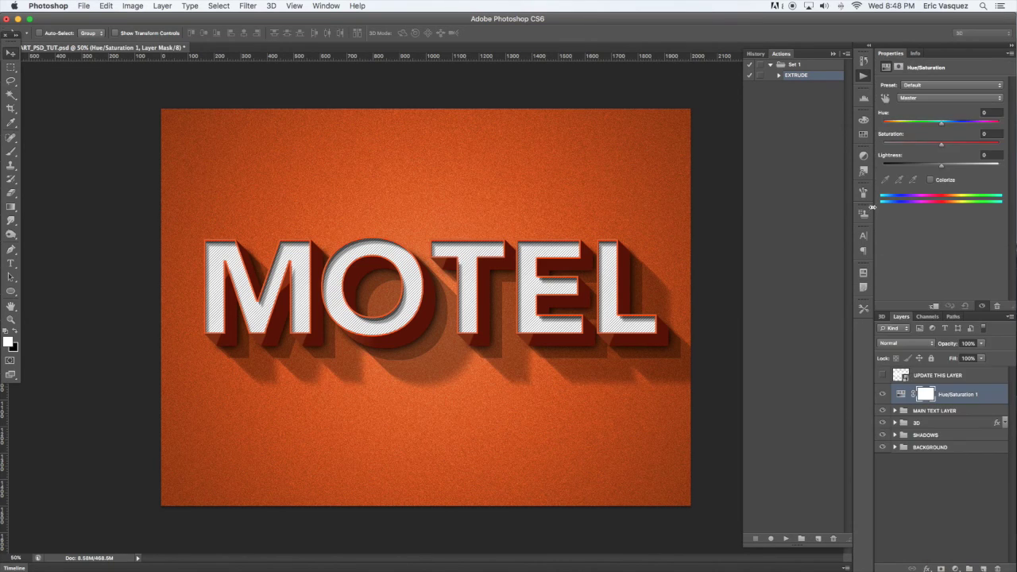
pyautogui.moveTo(944, 125); pyautogui.dragTo(993, 125)
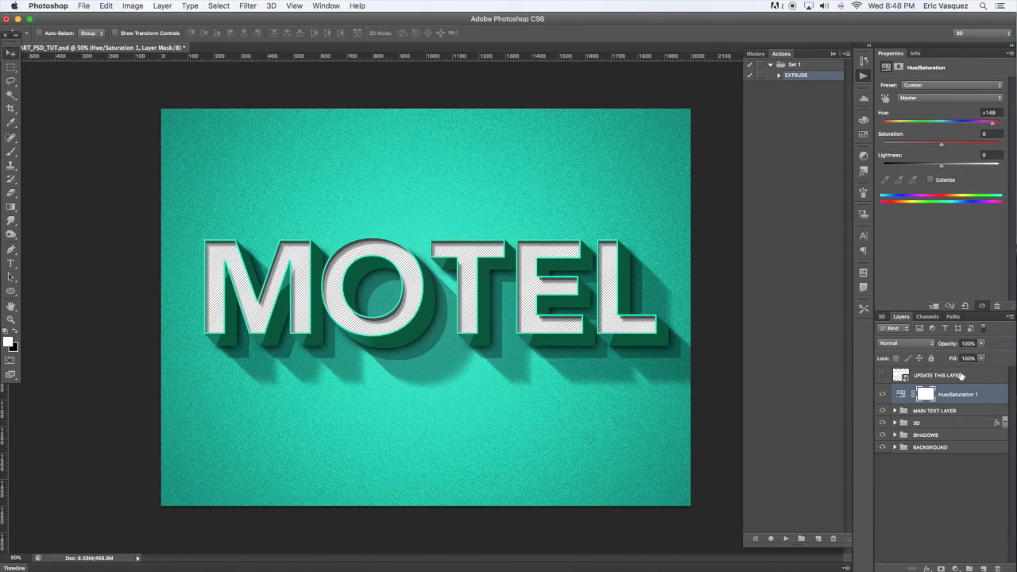
# - Set the BACKGROUND group's NOISE layer to Soft Light at 20% opacity, keeping it beneath the colour fill after trying it above
pyautogui.click(895, 448)
pyautogui.moveTo(977, 469)
pyautogui.mouseDown()
pyautogui.moveTo(972, 485)
pyautogui.moveTo(964, 465)
pyautogui.mouseUp()
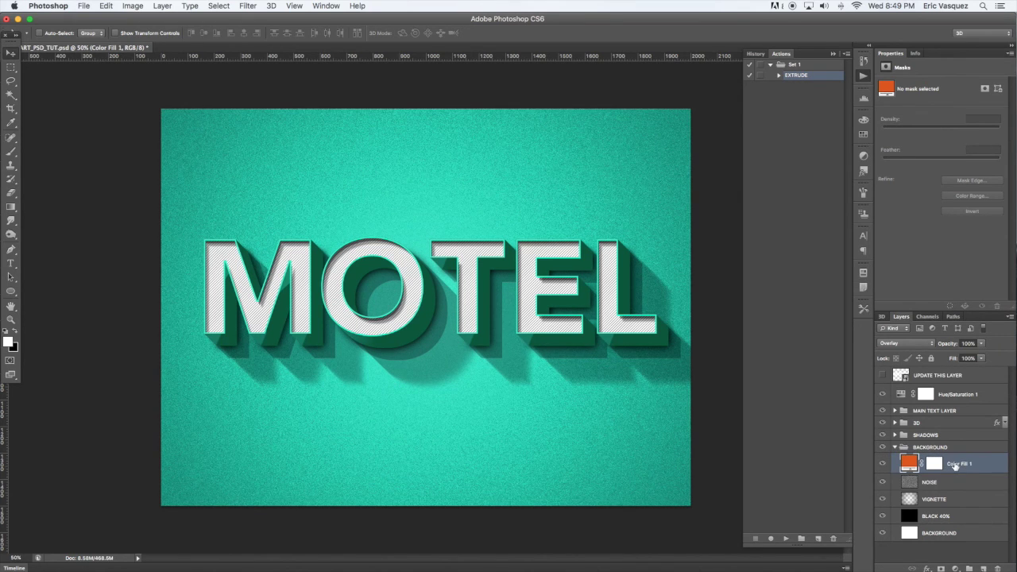
pyautogui.click(951, 482)
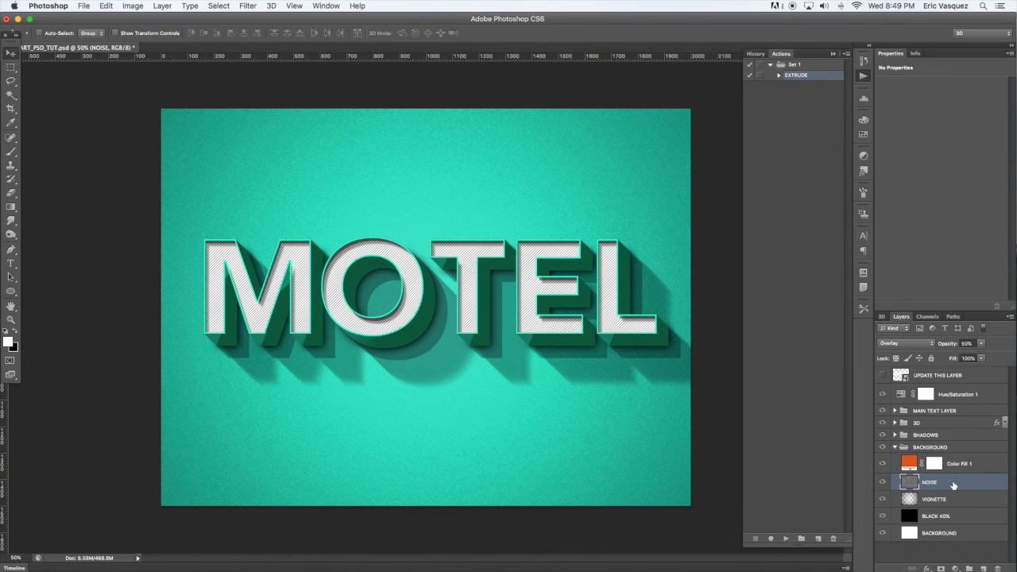
pyautogui.click(909, 343)
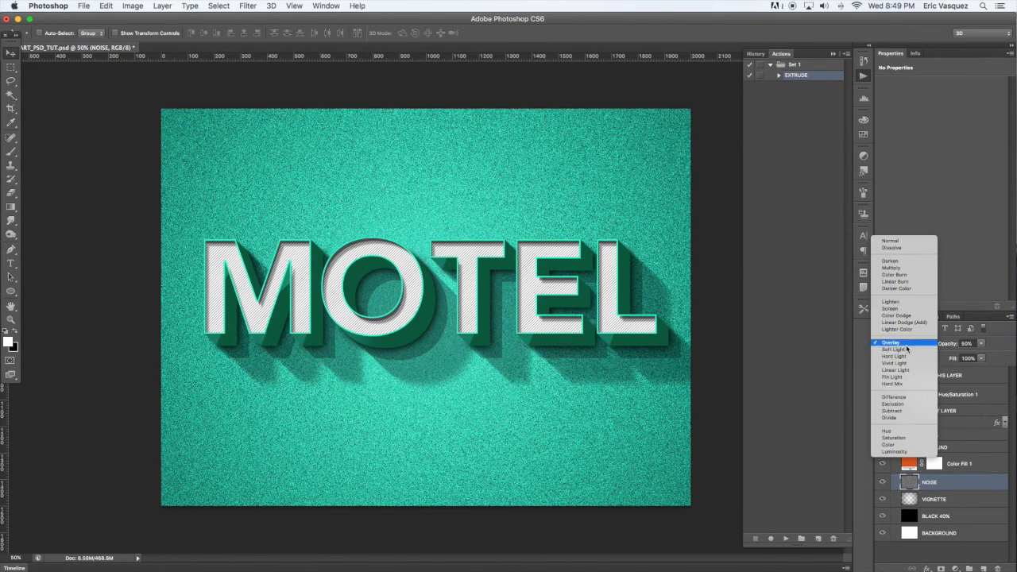
pyautogui.click(905, 352)
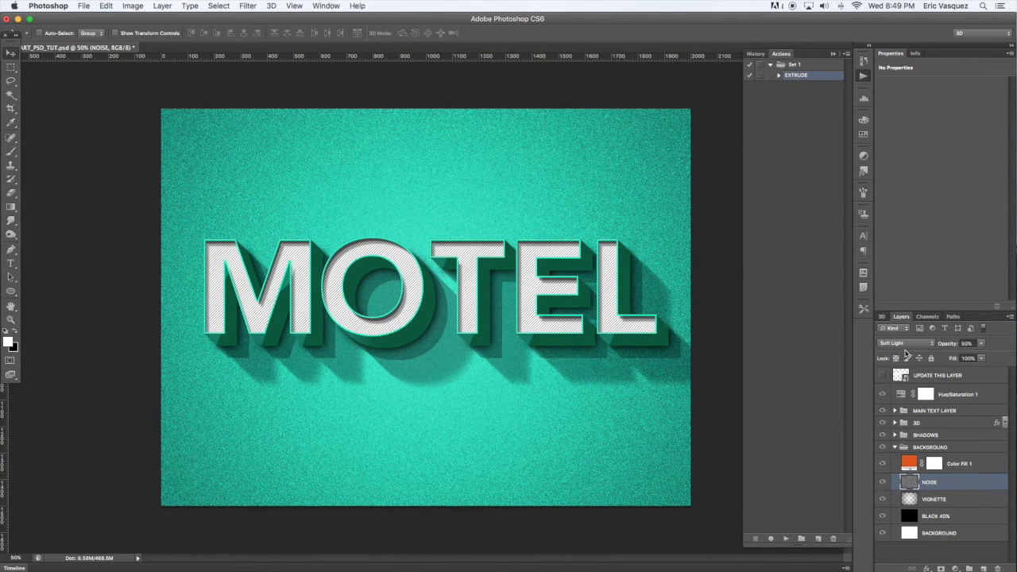
pyautogui.press('super+bracketright')
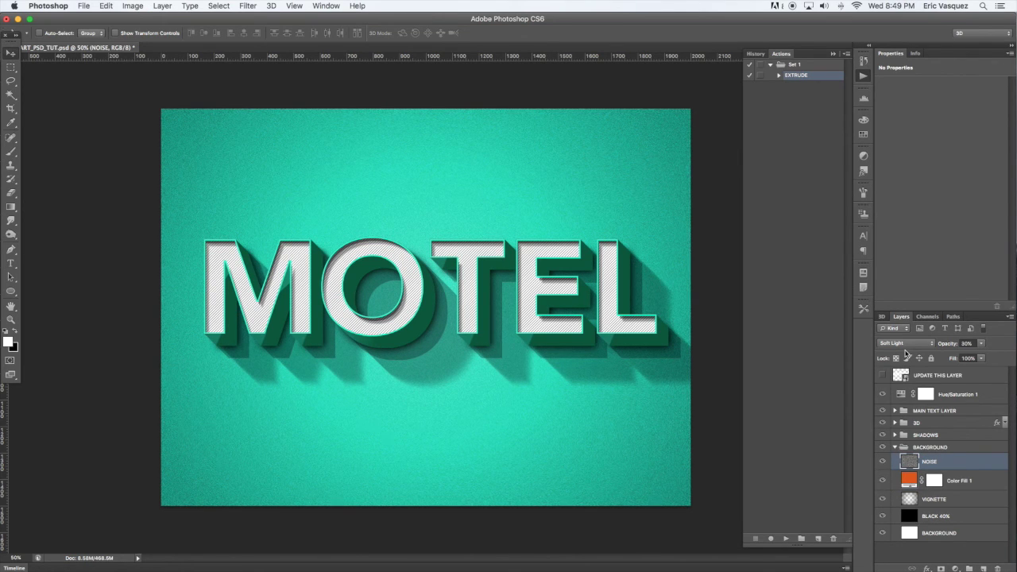
pyautogui.press('super+bracketleft')
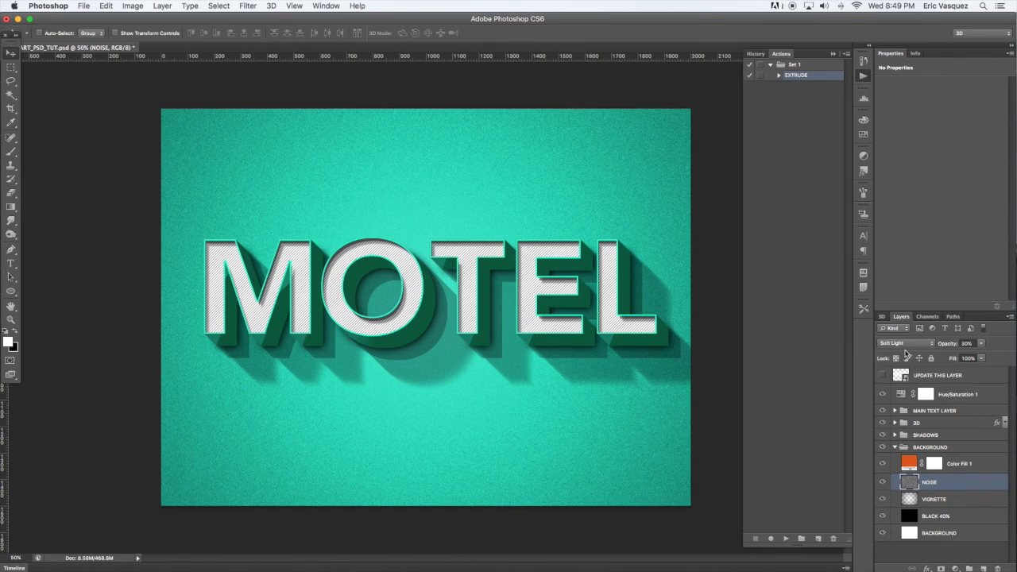
# - Try the Color Fill 1 layer beneath VIGNETTE and return it to the top of the BACKGROUND group
pyautogui.click(981, 469)
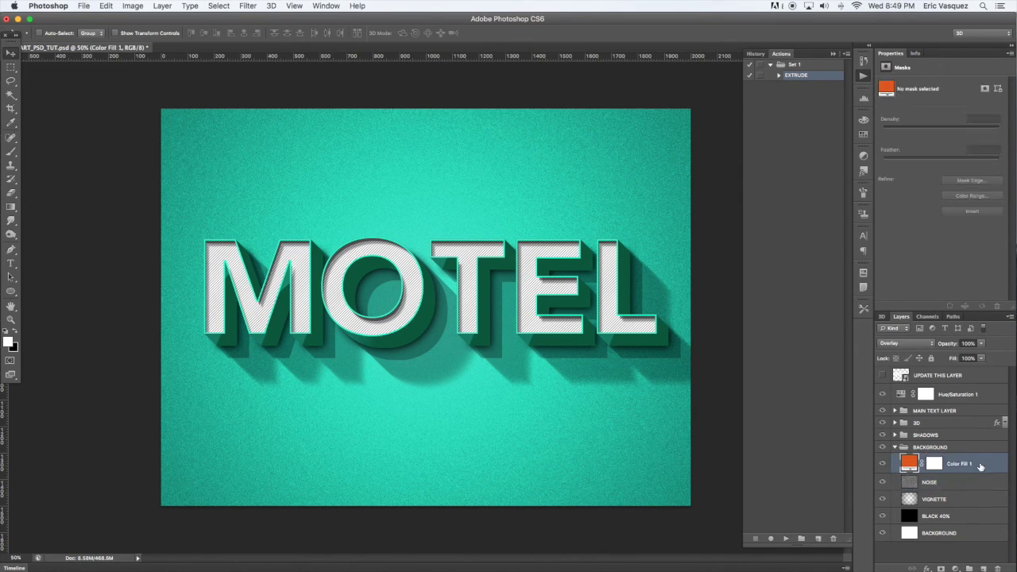
pyautogui.moveTo(956, 468); pyautogui.dragTo(953, 506)
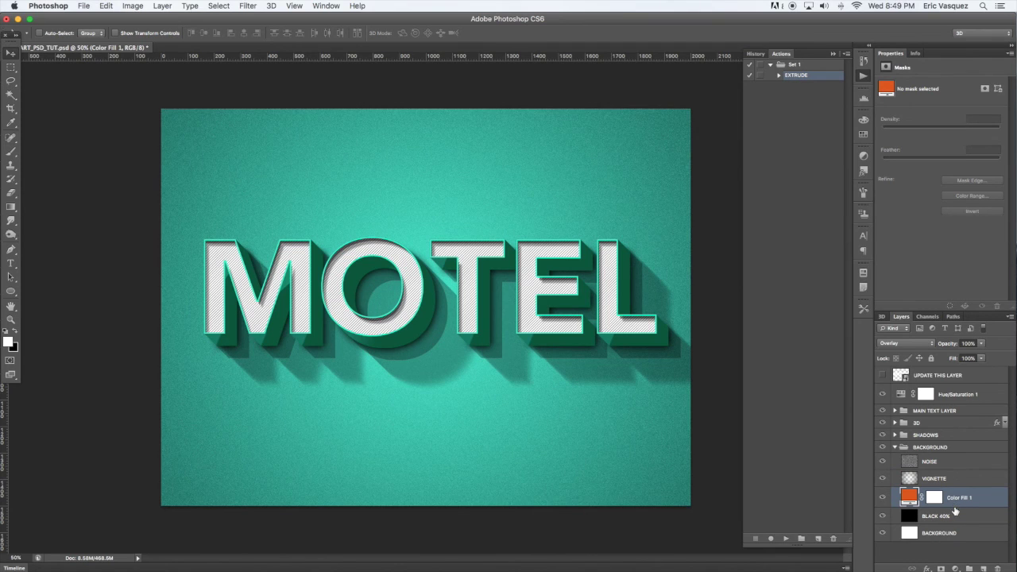
pyautogui.press('super+bracketright')
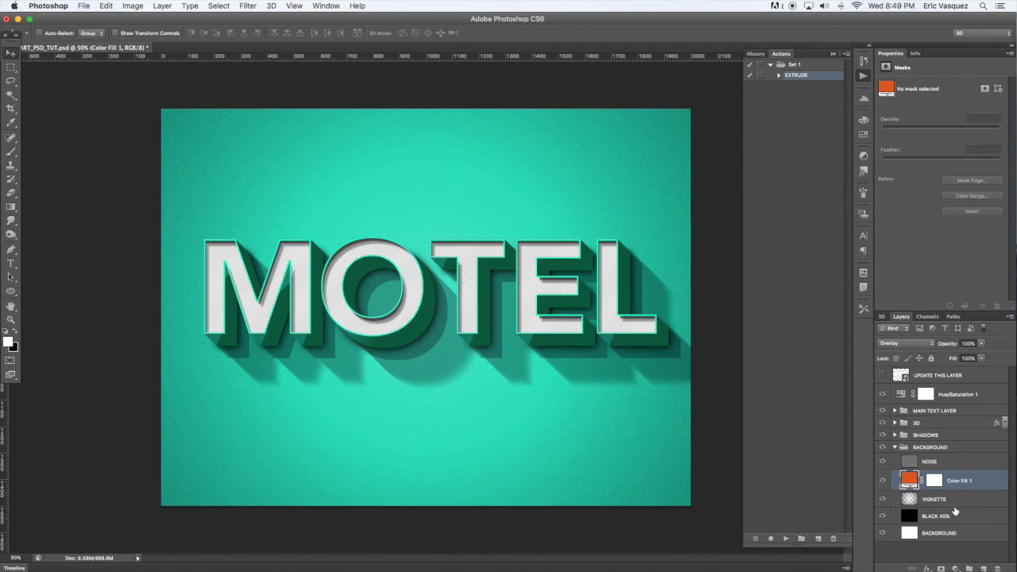
pyautogui.press('super+bracketright')
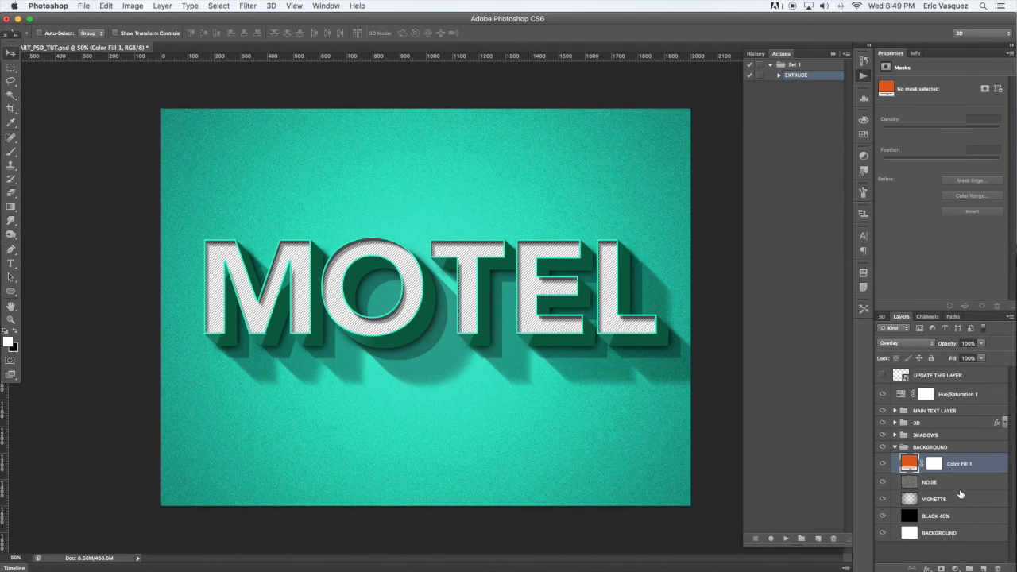
# - Reduce the NOISE layer's fill to 58% and collapse the BACKGROUND group
pyautogui.click(945, 484)
pyautogui.moveTo(983, 361); pyautogui.dragTo(961, 371)
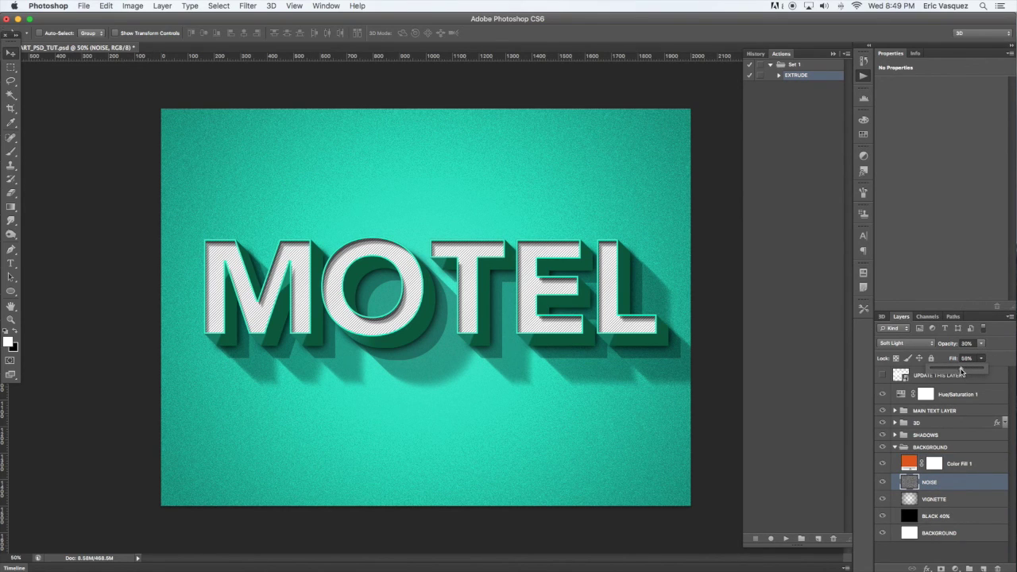
pyautogui.click(993, 396)
pyautogui.click(962, 480)
pyautogui.click(896, 448)
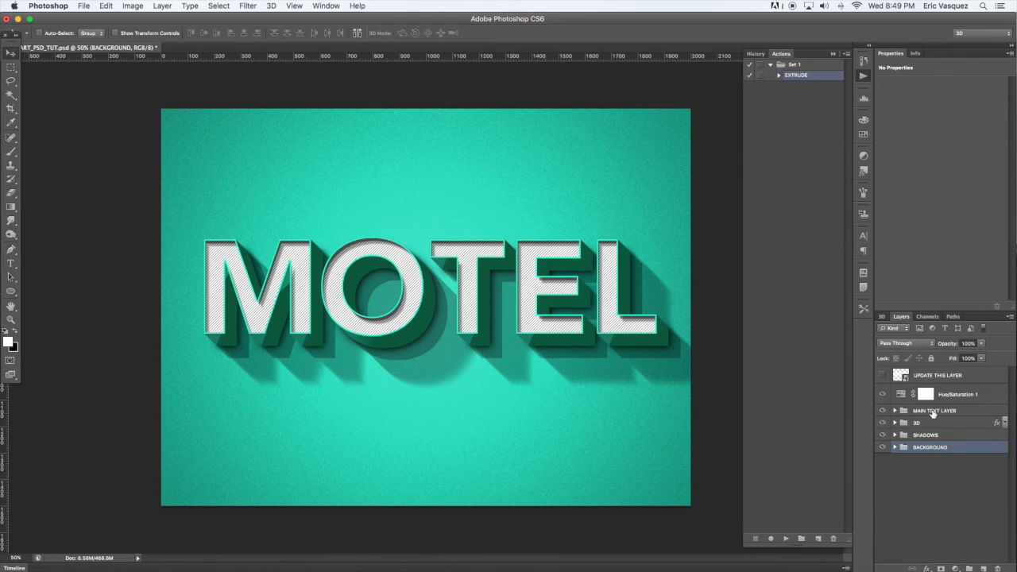
# - Expand the BACKGROUND group and compare the background with the NOISE layer hidden and shown
pyautogui.click(894, 448)
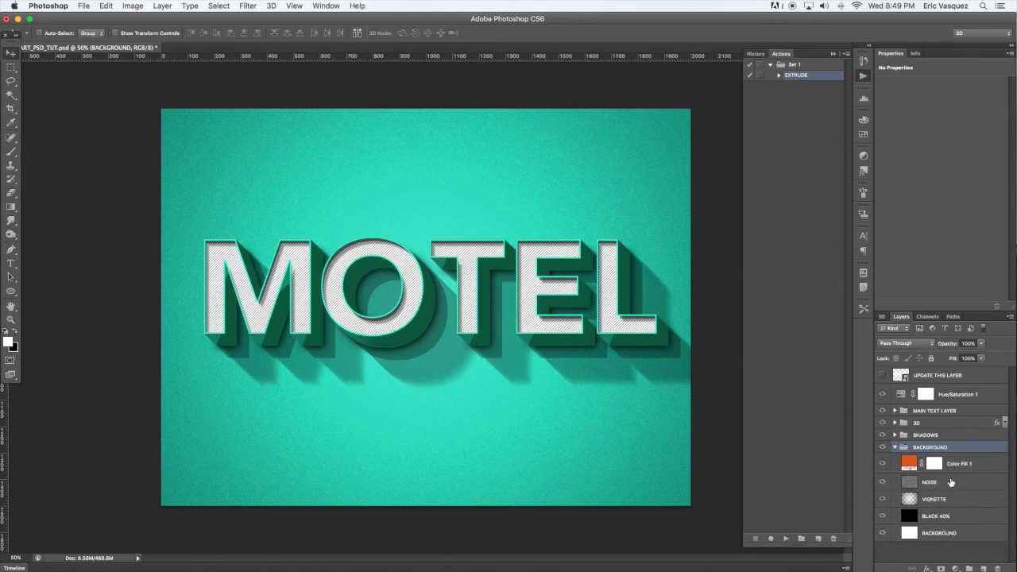
pyautogui.click(951, 482)
pyautogui.click(881, 483)
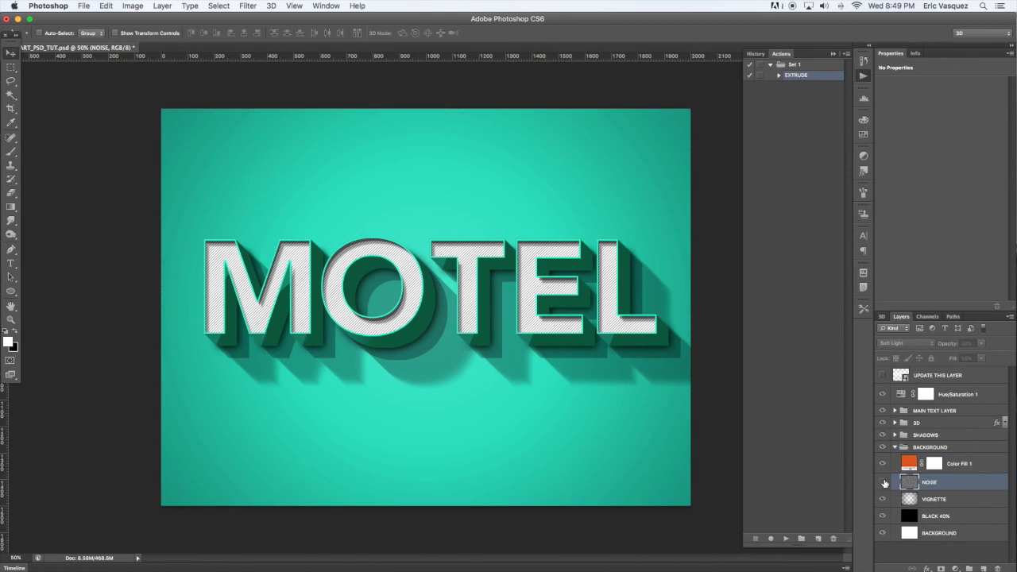
pyautogui.click(882, 482)
pyautogui.click(882, 482)
pyautogui.click(882, 482)
# - Switch the NOISE layer to Overlay, move it above Color Fill 1 and adjust its opacity for a subtler grain
pyautogui.click(905, 342)
pyautogui.click(905, 337)
pyautogui.press('0')
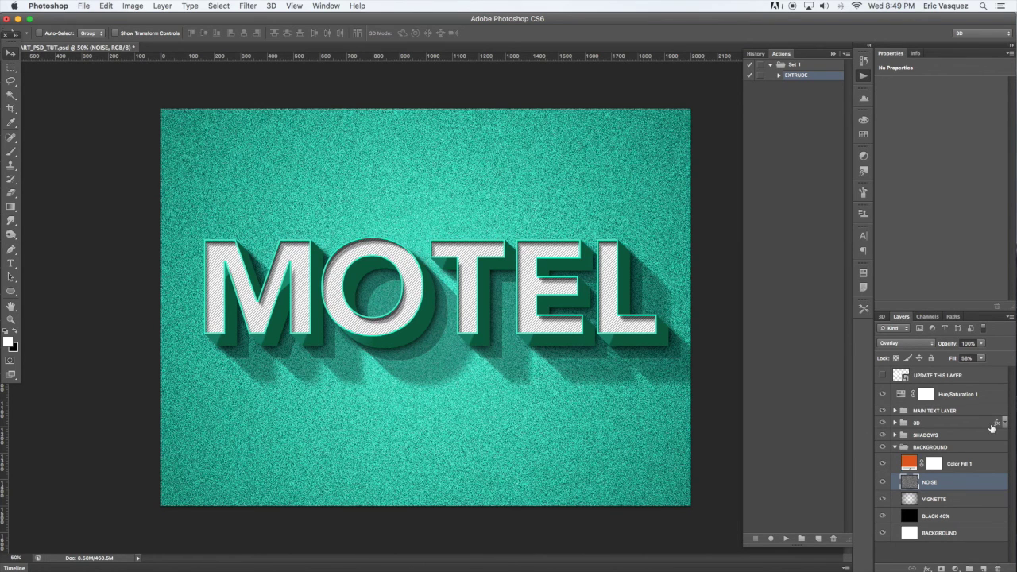
pyautogui.press('super+bracketright')
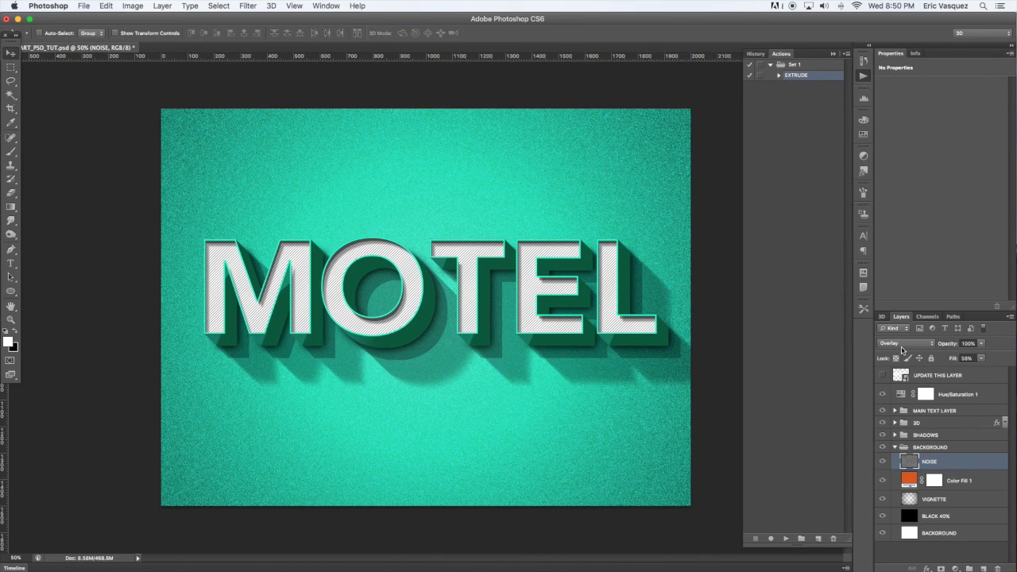
pyautogui.press('8')
# - Darken the orange of the Color Fill 1 layer and collapse the BACKGROUND group
pyautogui.click(952, 401)
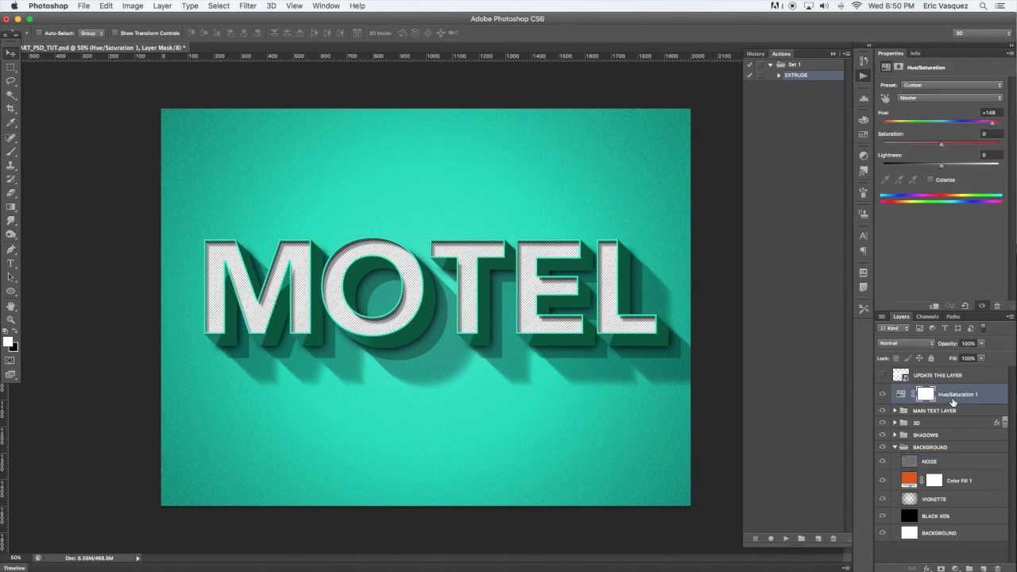
pyautogui.doubleClick(909, 479)
pyautogui.moveTo(853, 210); pyautogui.dragTo(858, 175)
pyautogui.click(969, 148)
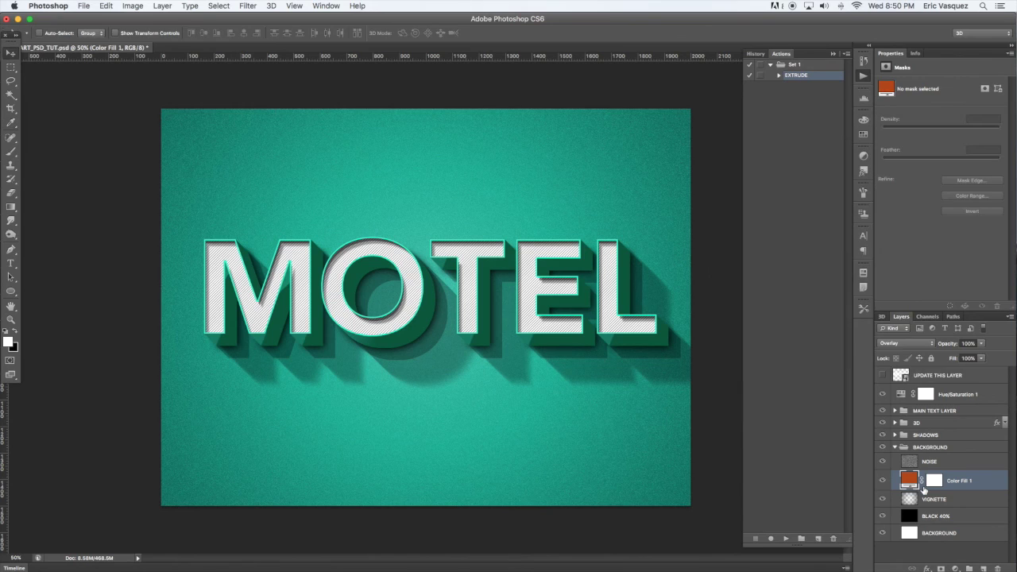
pyautogui.click(894, 447)
pyautogui.click(912, 398)
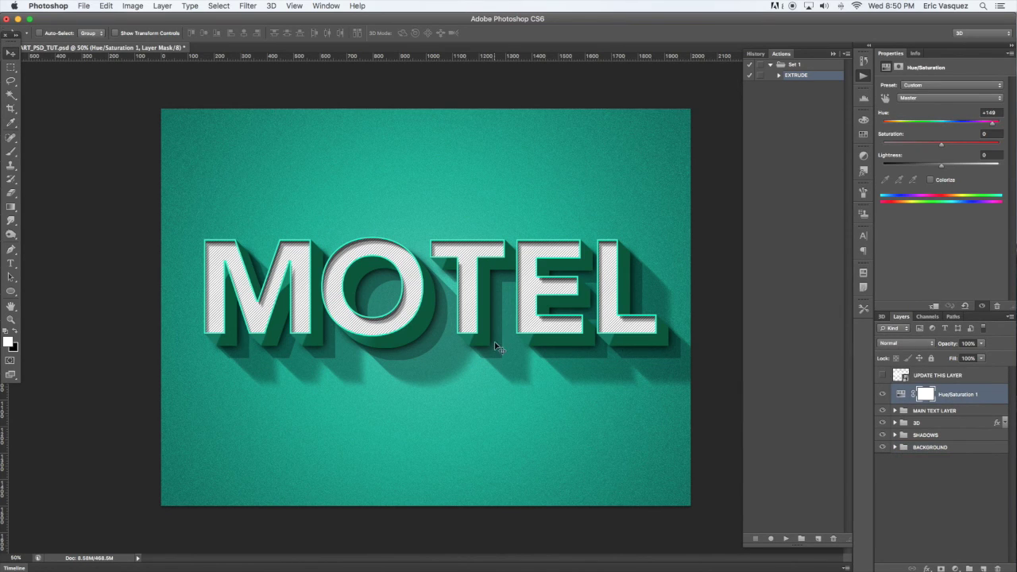
# - Replace the MOTEL text with BUILD inside the UPDATE THIS LAYER smart object, saving and closing its contents
pyautogui.click(944, 377)
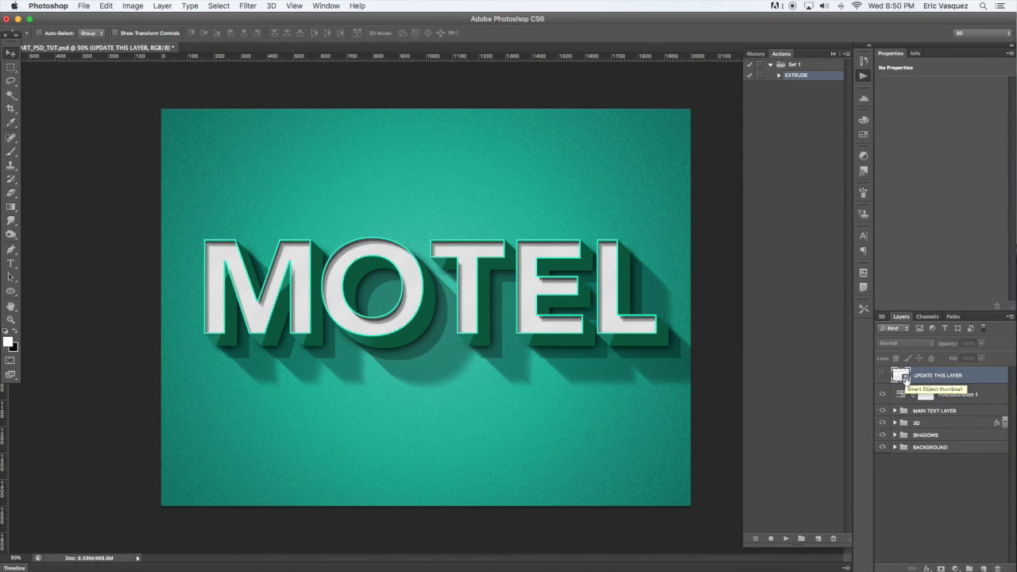
pyautogui.doubleClick(905, 378)
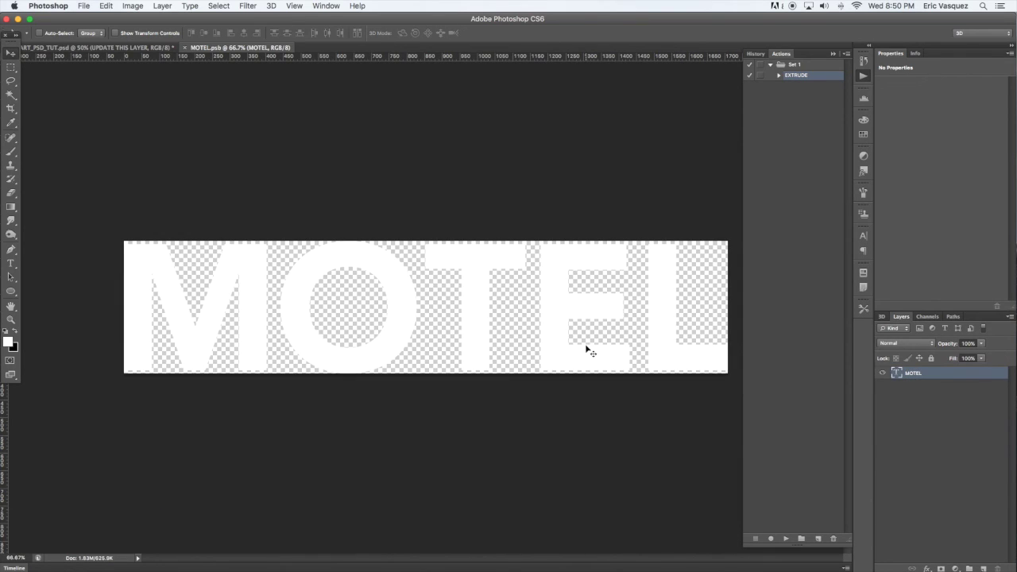
pyautogui.press('t')
pyautogui.click(476, 320)
pyautogui.press('super+a')
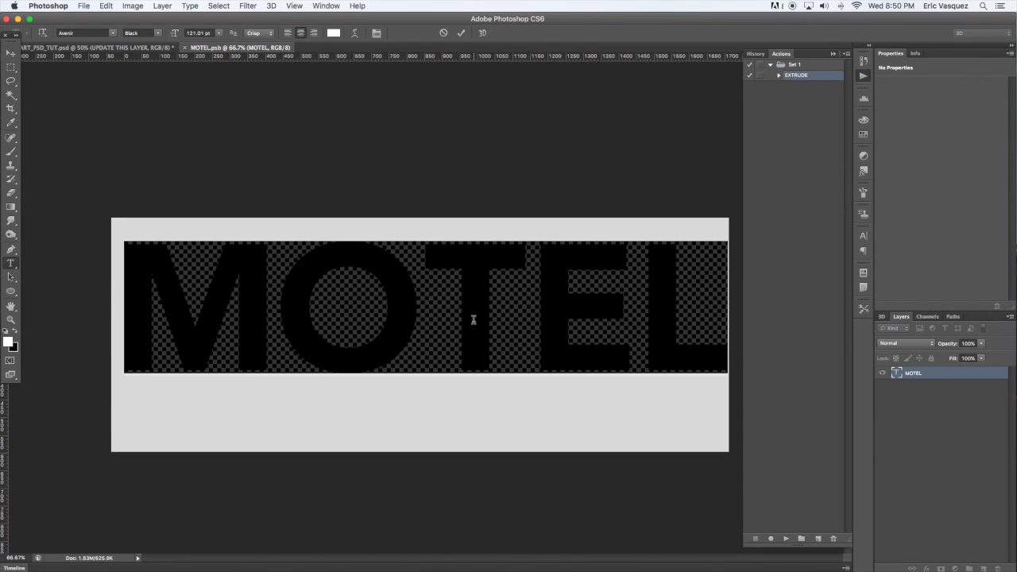
pyautogui.write('BUILD')
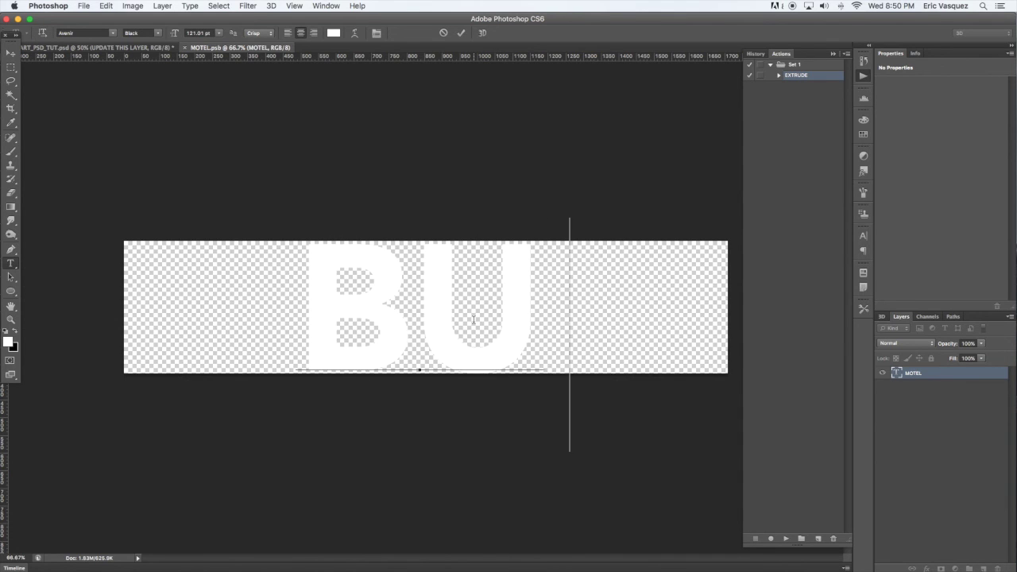
pyautogui.click(11, 52)
pyautogui.press('super+s')
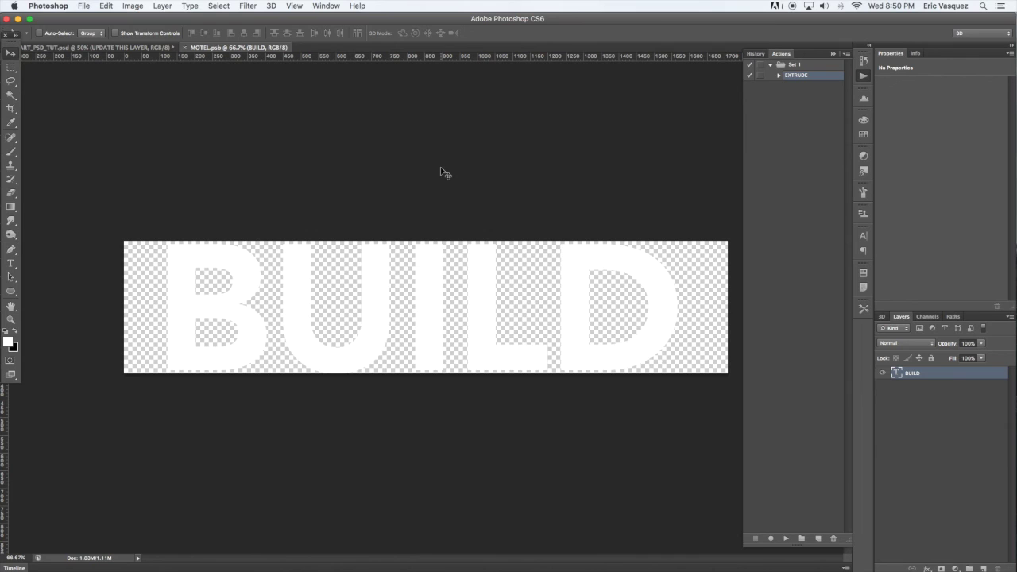
pyautogui.press('super+w')
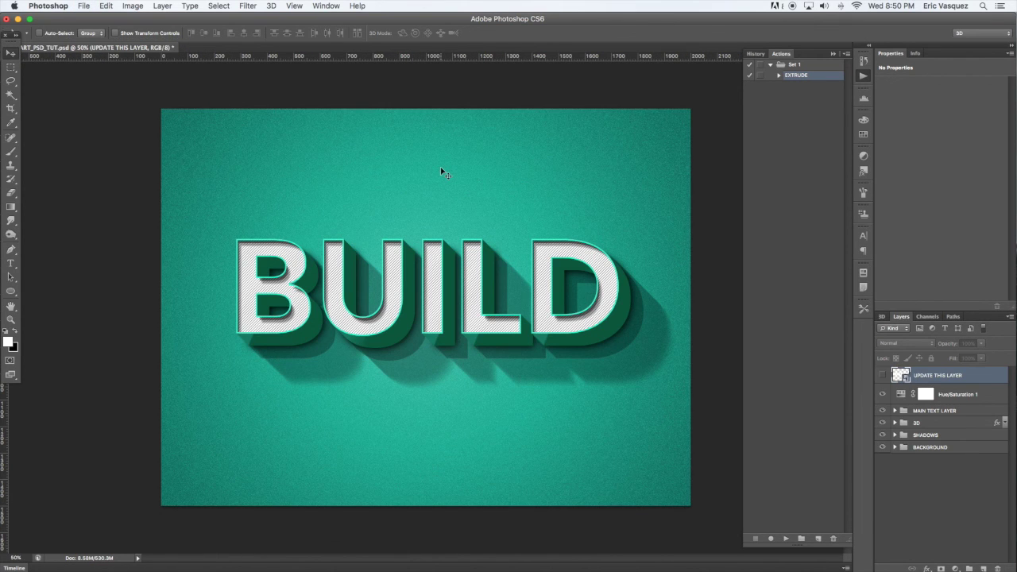
# - Select the SHADOWS group and collapse the open list of actions to clear the area beside the artwork
pyautogui.click(937, 437)
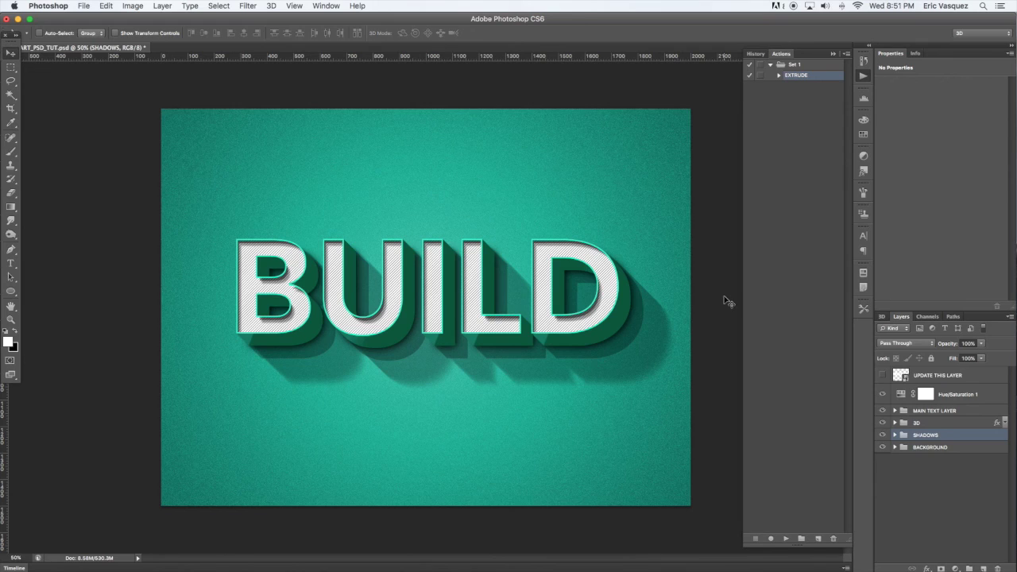
pyautogui.doubleClick(783, 56)
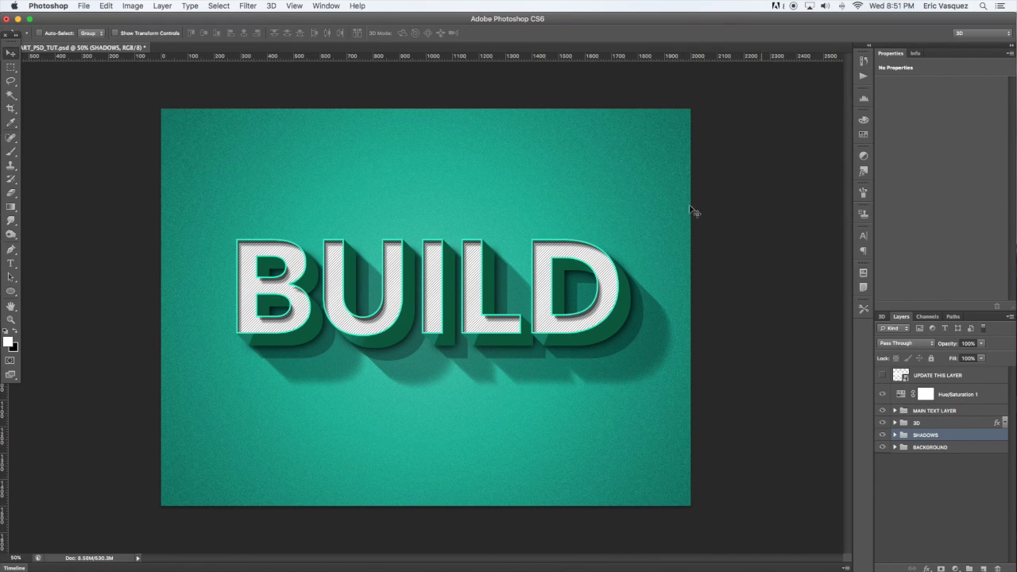